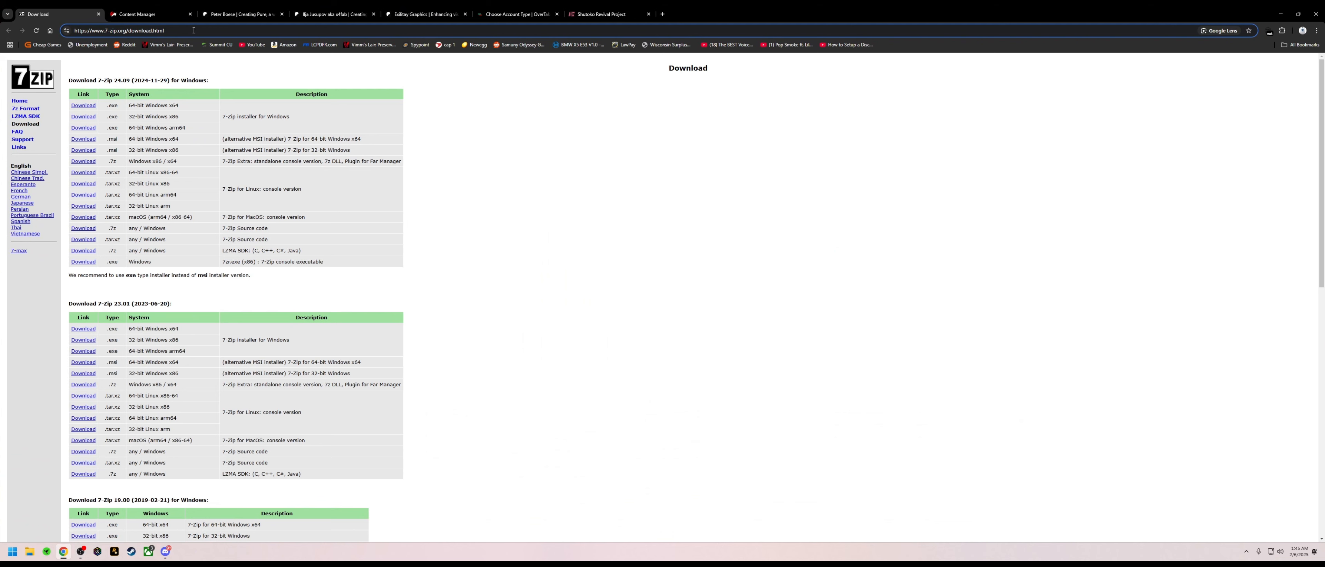
pyautogui.moveTo(164, 31); pyautogui.dragTo(58, 31)
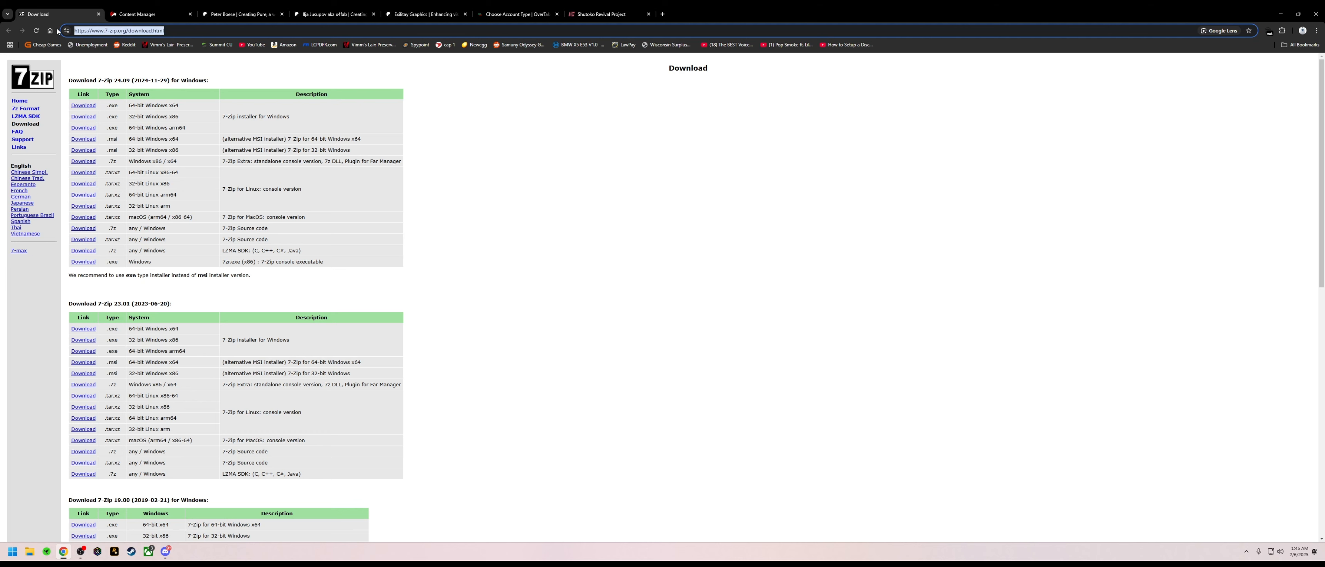
pyautogui.click(195, 30)
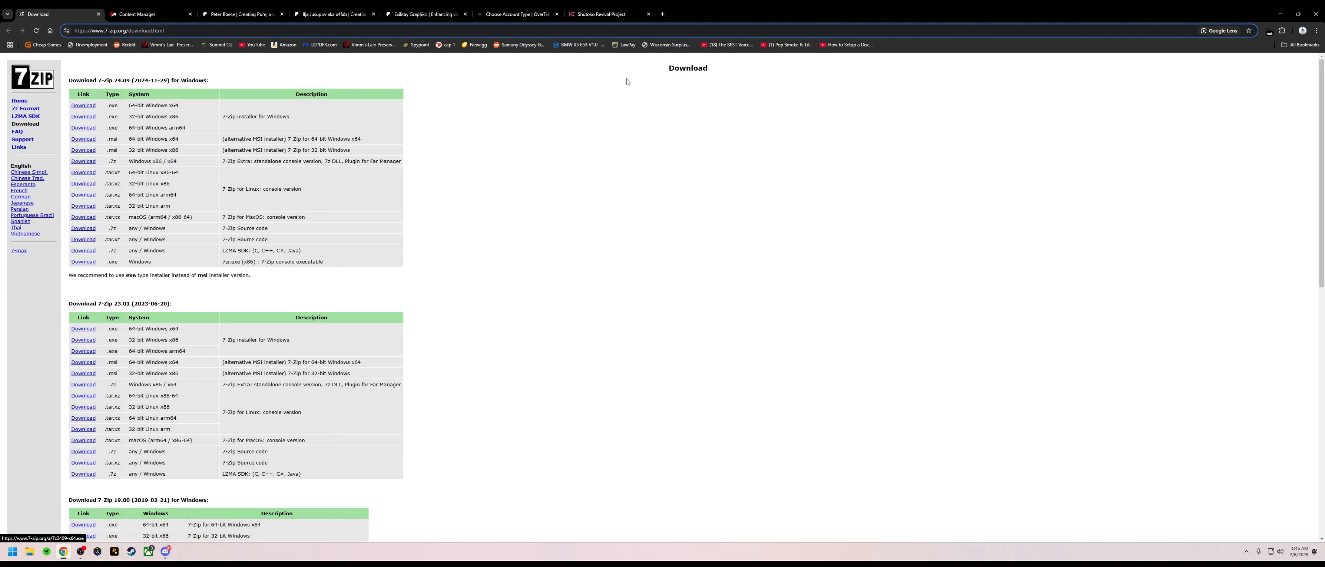
# Step: Install 7-Zip 24.09 (x64) to its default folder from the desktop installer and move the installer icon to the desktop's upper-left corner
pyautogui.click(1280, 14)
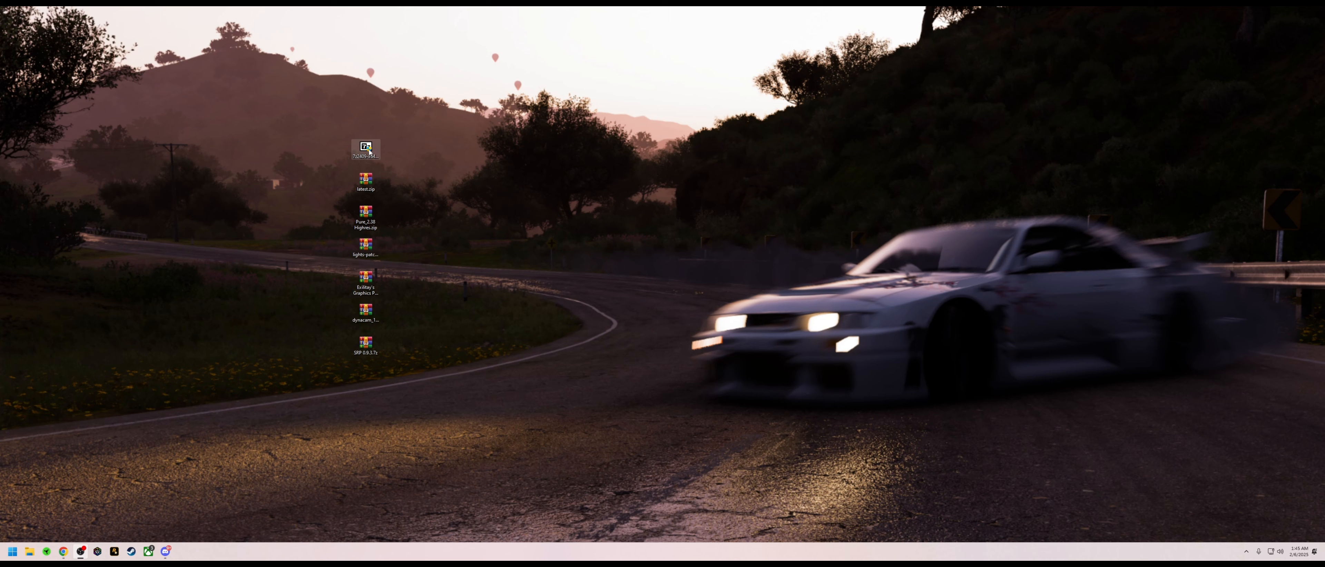
pyautogui.doubleClick(368, 150)
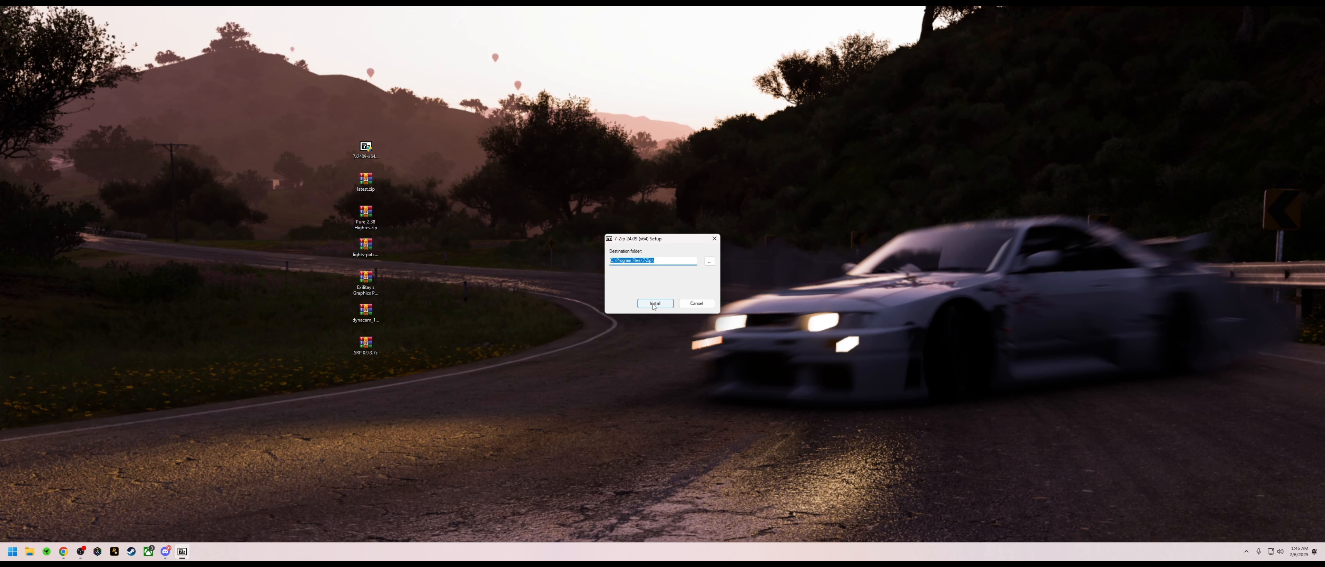
pyautogui.click(654, 304)
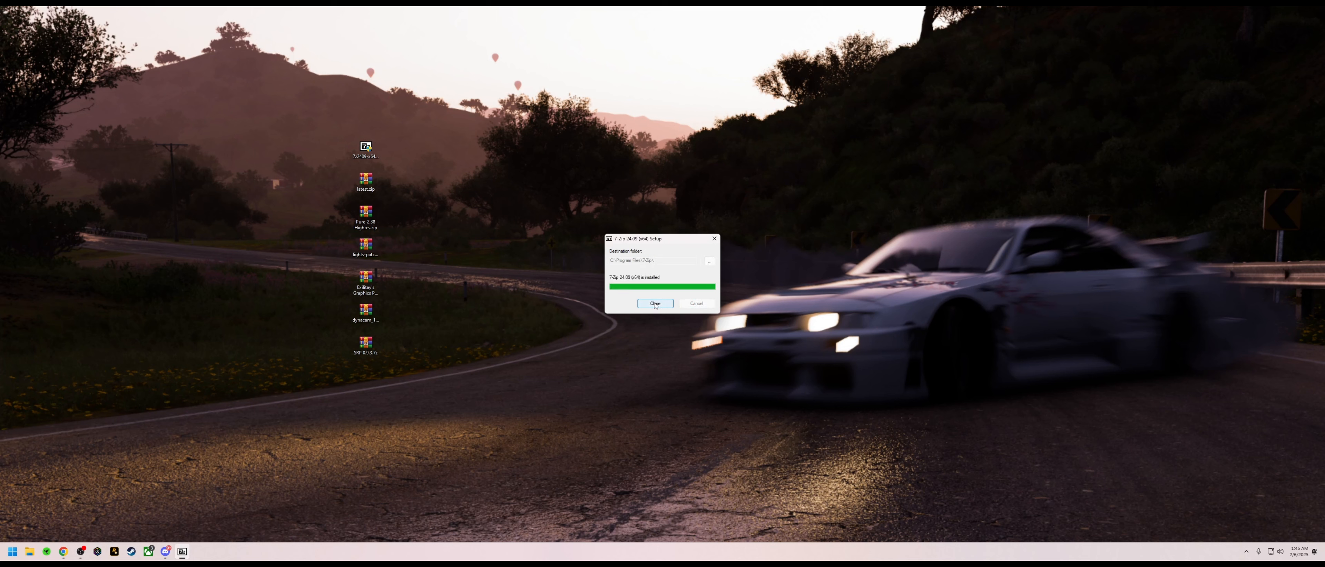
pyautogui.click(655, 303)
pyautogui.moveTo(360, 146); pyautogui.dragTo(21, 23)
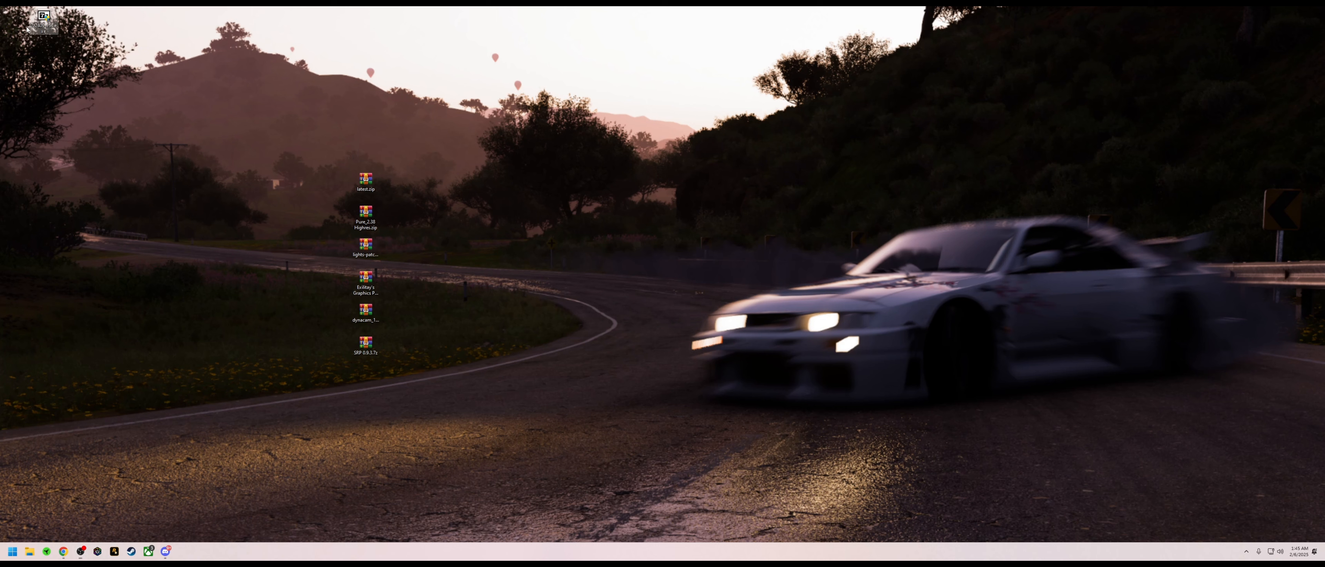
pyautogui.moveTo(298, 93); pyautogui.dragTo(430, 398)
pyautogui.moveTo(507, 409); pyautogui.dragTo(230, 123)
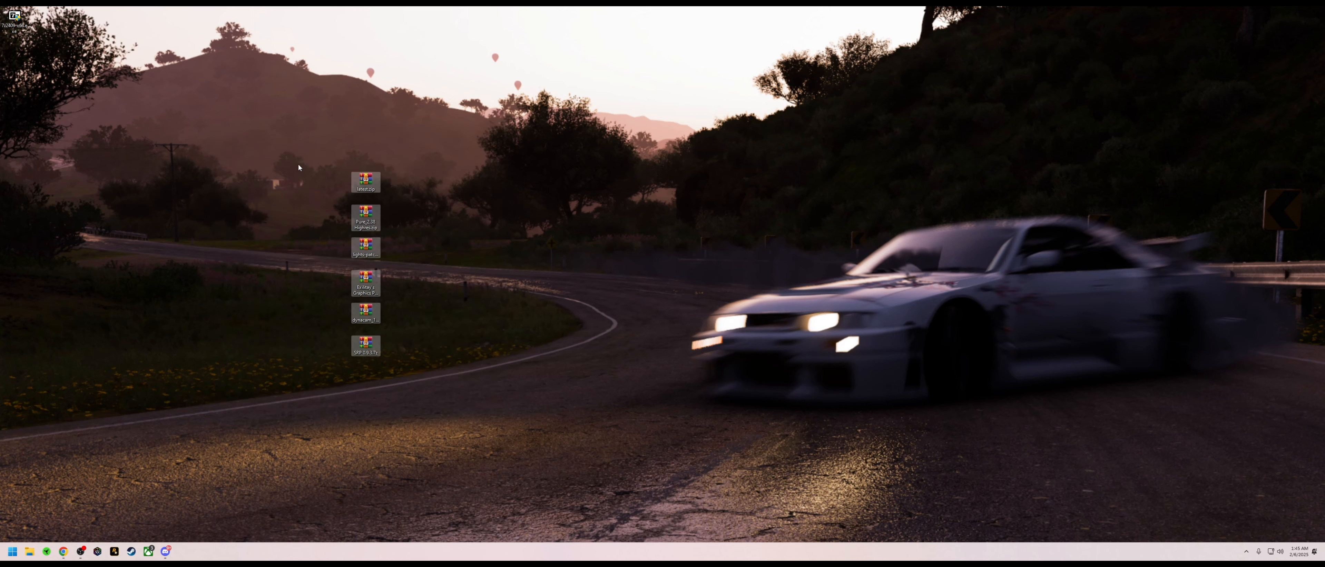
pyautogui.click(291, 139)
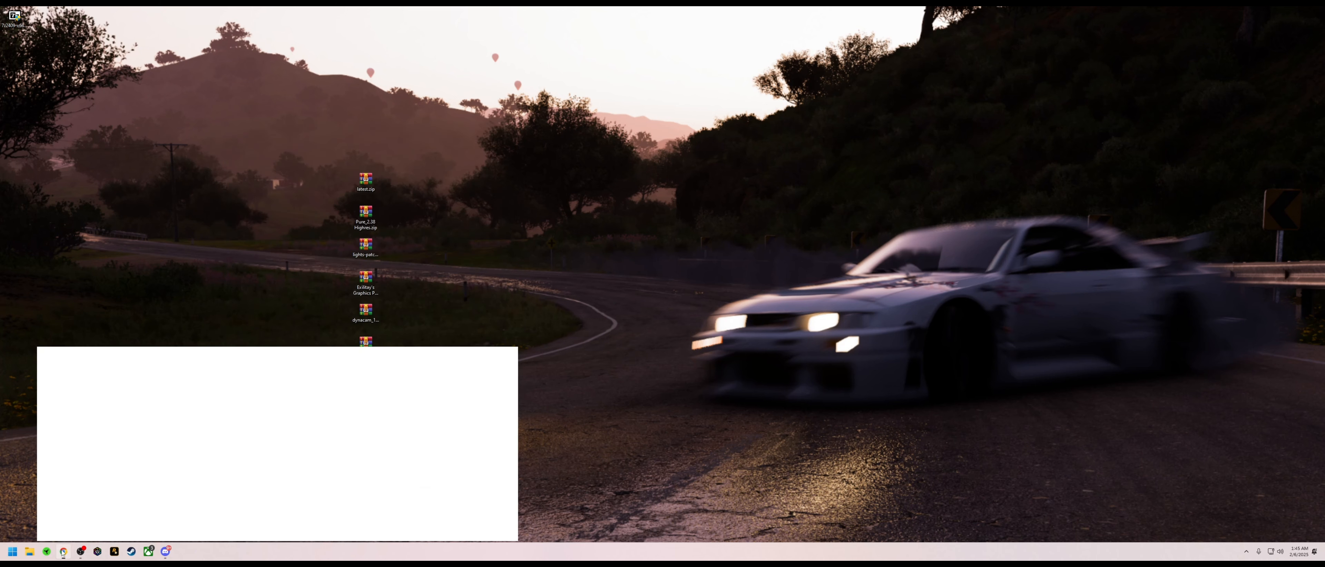
# Step: Switch to the Content Manager page in the browser, locate its download links, and return to the desktop
pyautogui.click(63, 552)
pyautogui.click(140, 9)
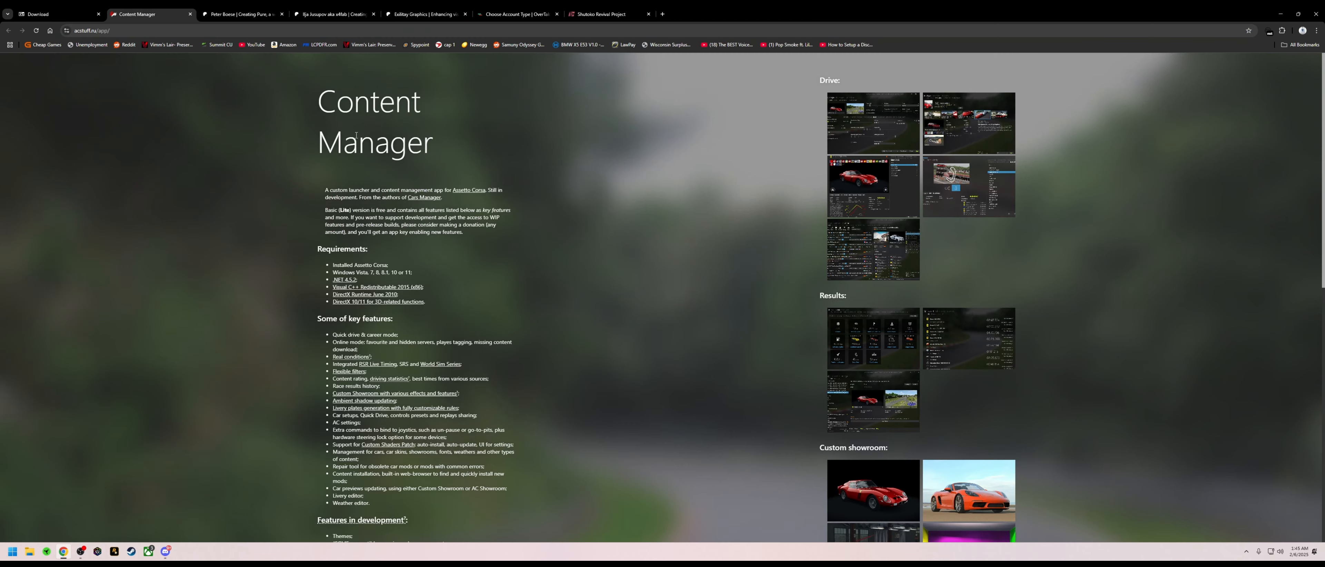
pyautogui.click(56, 32)
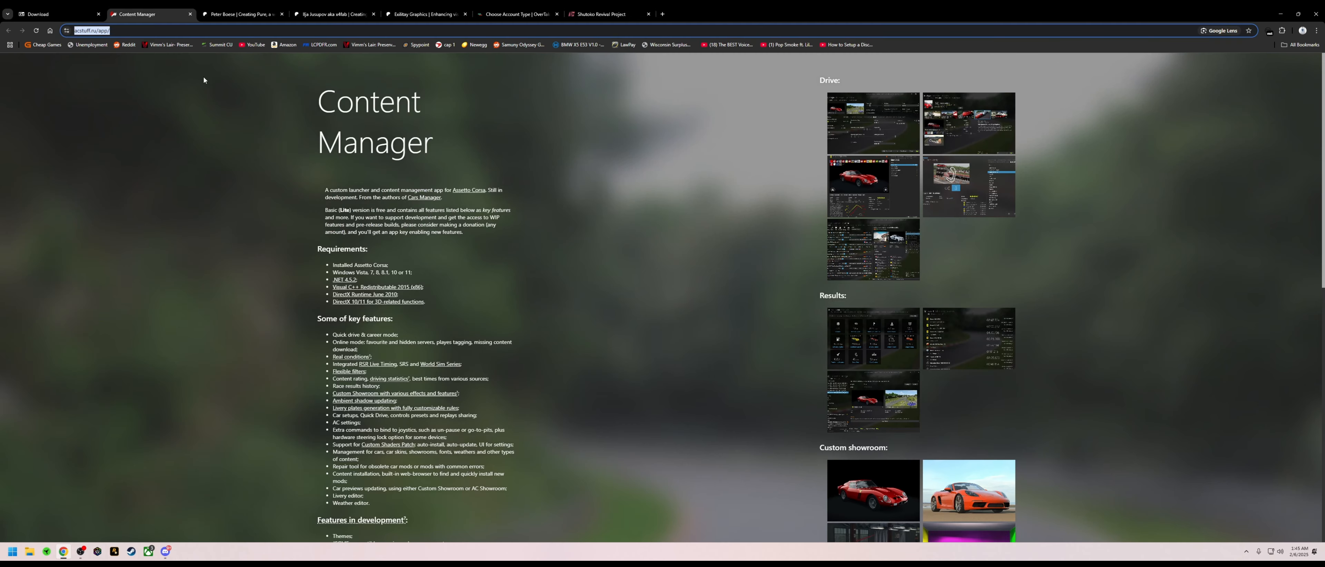
pyautogui.click(423, 188)
pyautogui.scroll(-4, 424, 211)
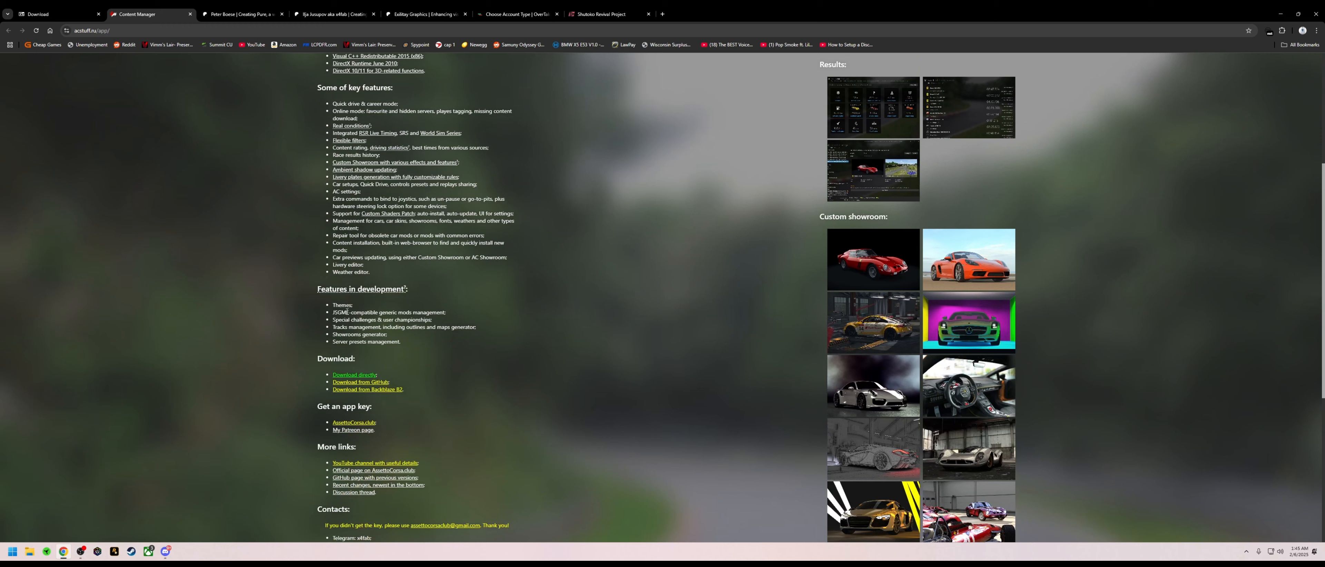
pyautogui.click(359, 380)
pyautogui.press('super+d')
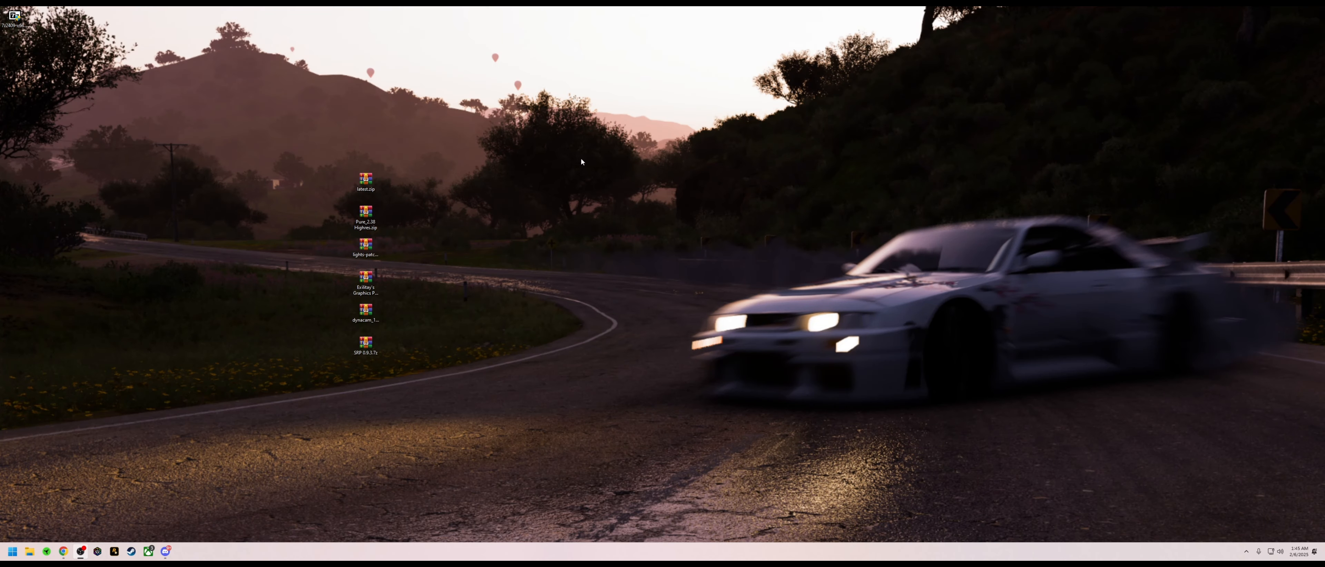
# Step: Open the latest.zip archive in WinRAR, dismiss the trial notification, and launch Content Manager.exe from it
pyautogui.doubleClick(366, 181)
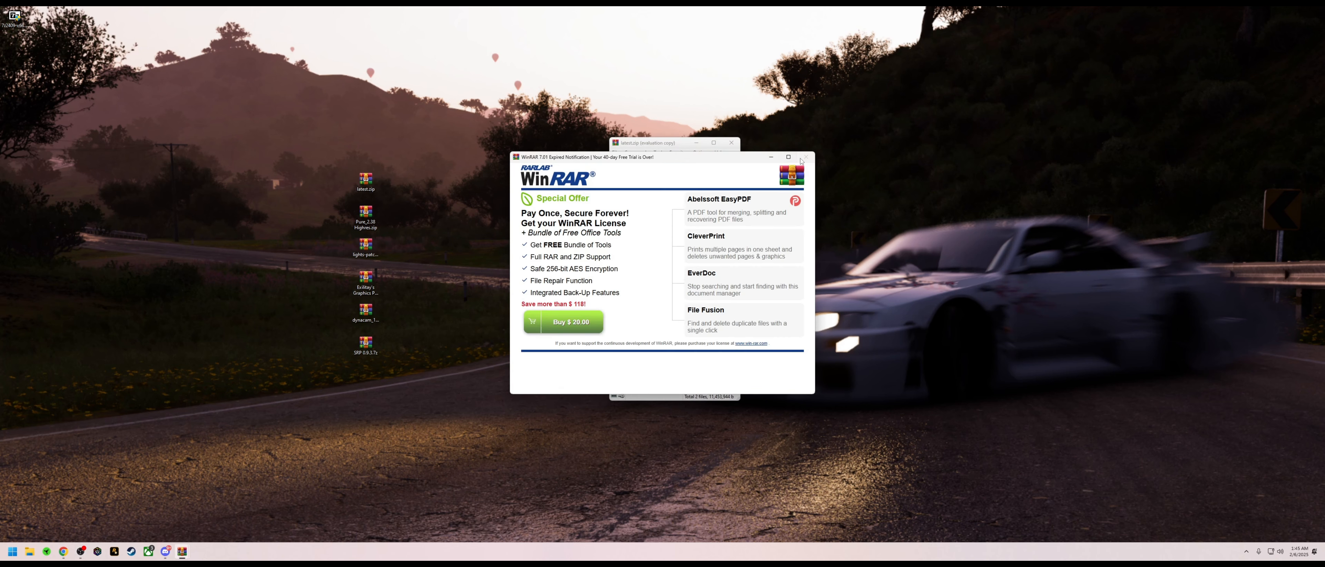
pyautogui.moveTo(740, 164); pyautogui.dragTo(1081, 110)
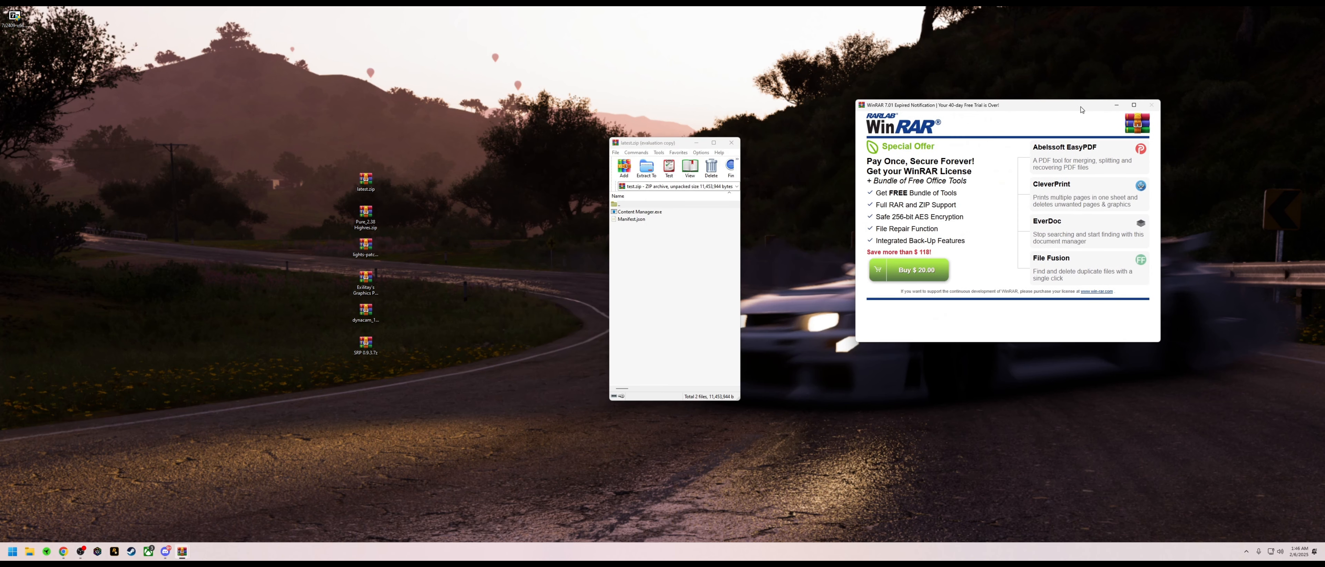
pyautogui.click(1152, 106)
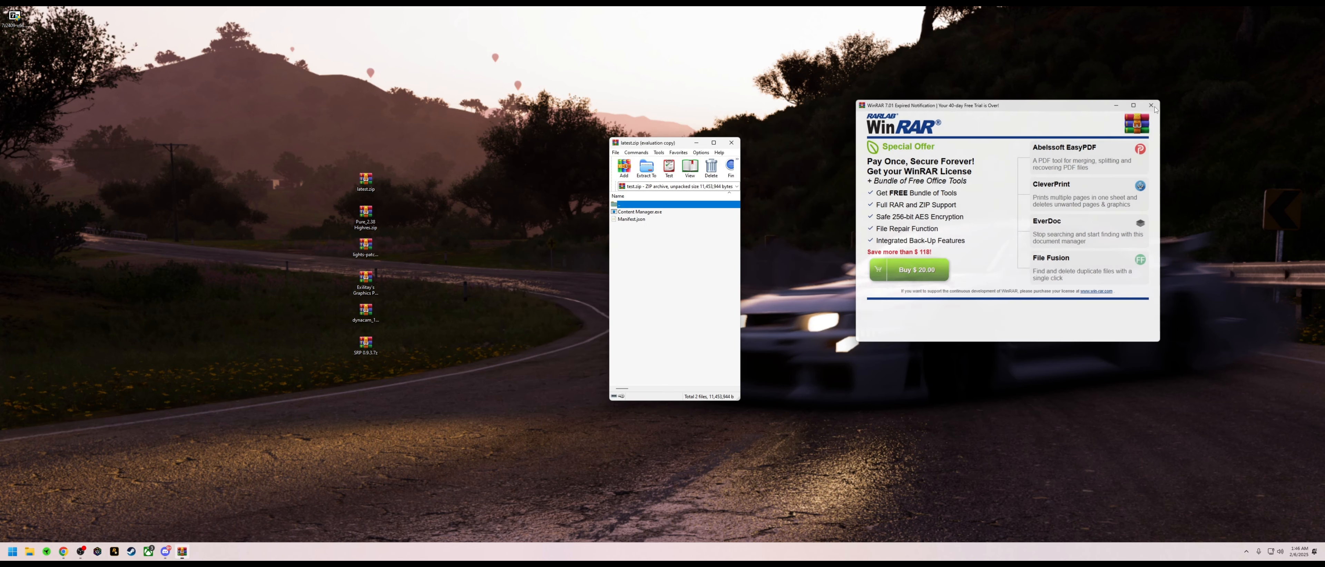
pyautogui.click(652, 213)
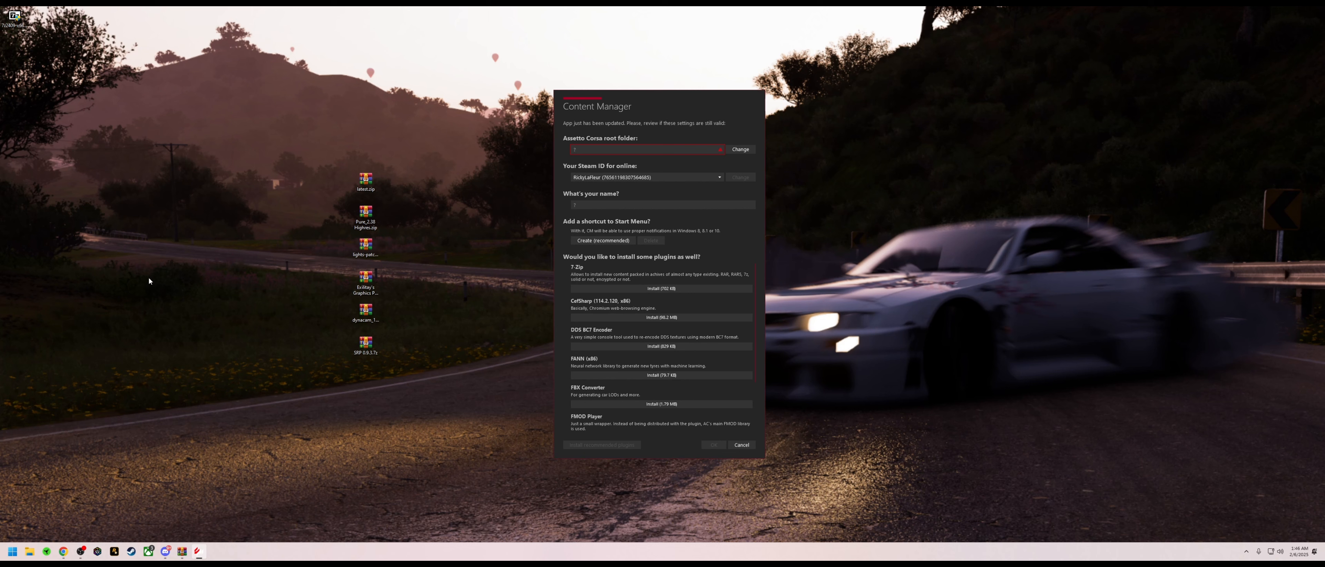
# Step: Switch to Steam, open Assetto Corsa's local files folder from the library, and minimize Steam
pyautogui.click(131, 552)
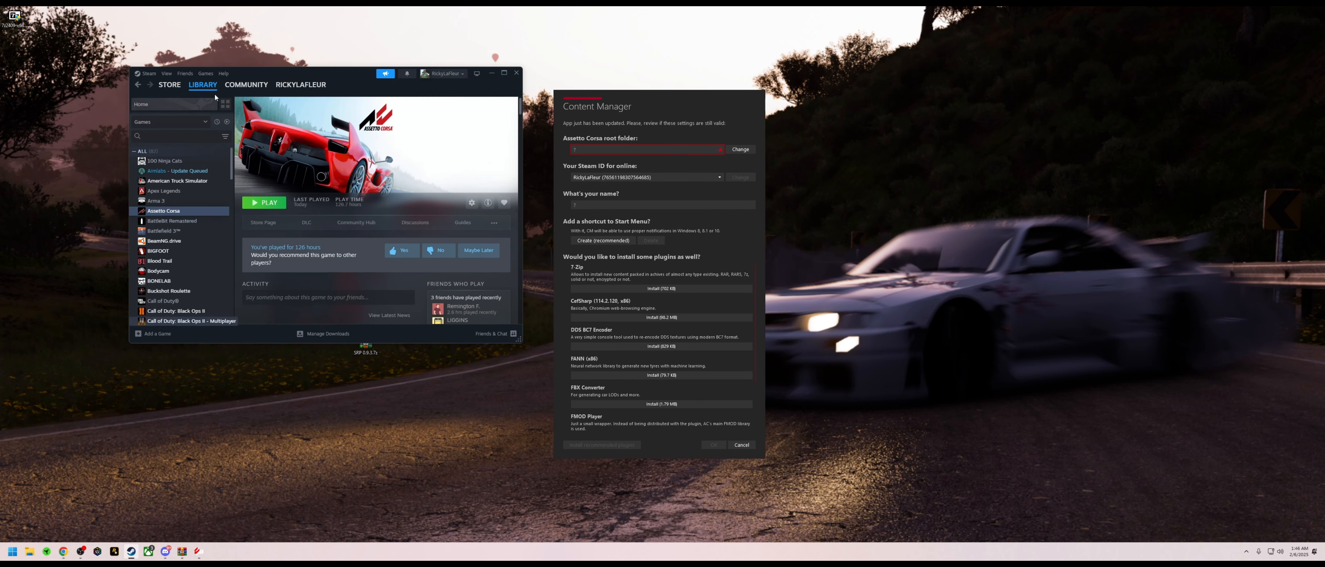
pyautogui.click(209, 88)
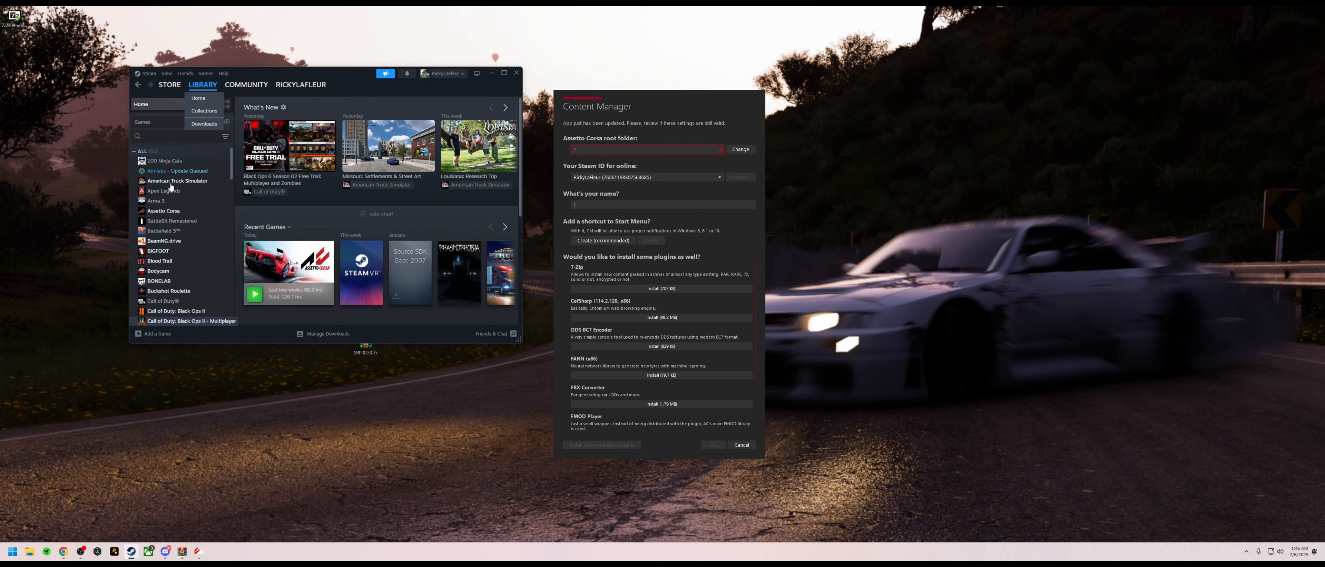
pyautogui.click(160, 211)
pyautogui.rightClick(160, 215)
pyautogui.moveTo(184, 258)
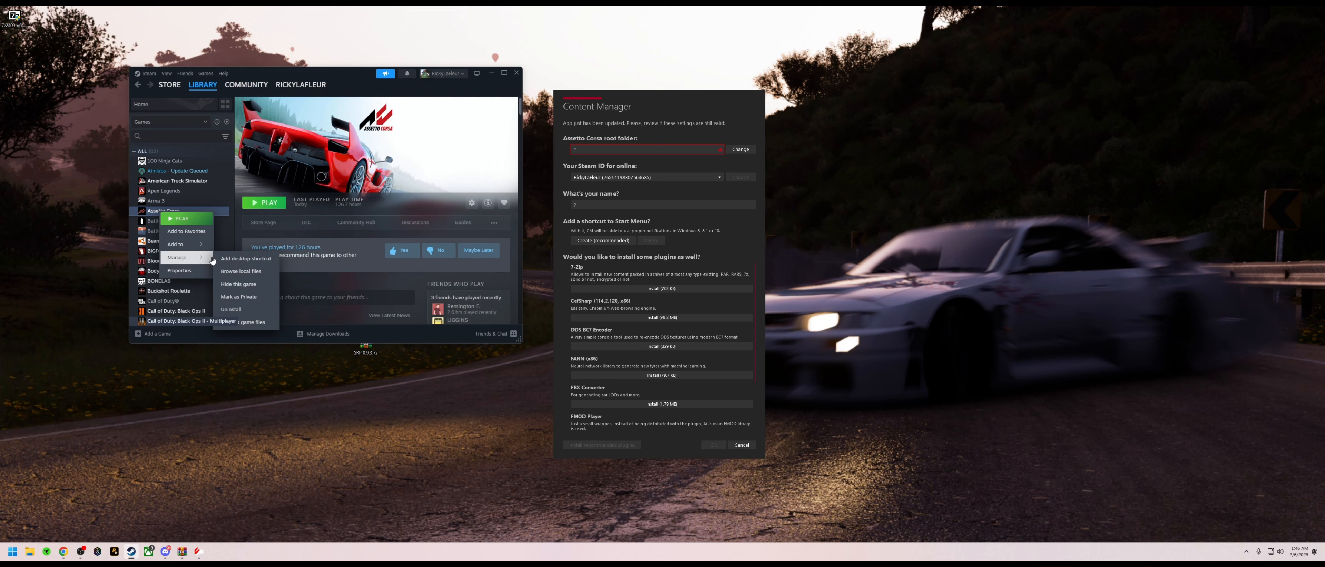
pyautogui.click(241, 272)
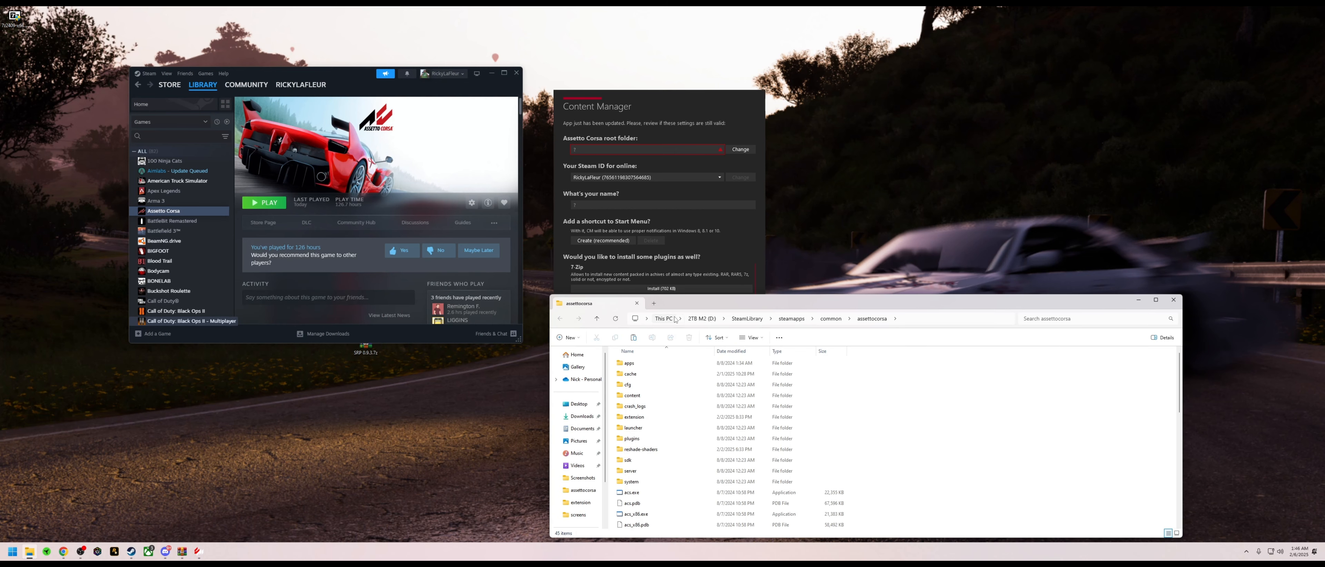
pyautogui.click(492, 73)
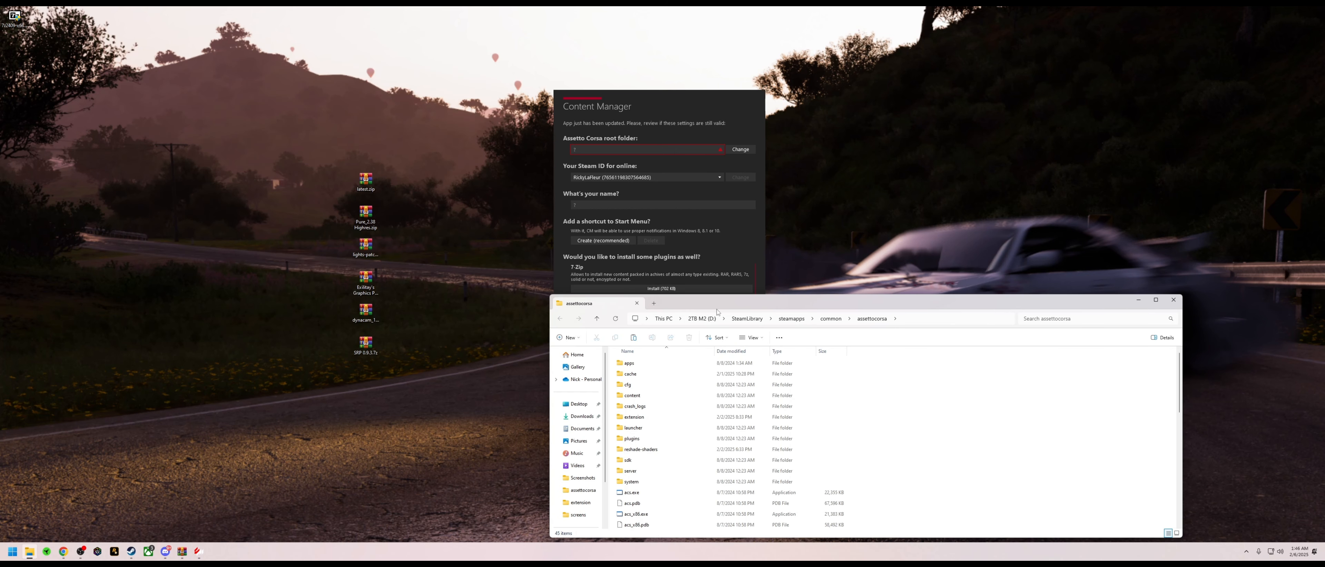
# Step: Create a desktop shortcut to the assettocorsa folder inside common, place it near the downloaded archives, and close the folder window
pyautogui.moveTo(632, 319); pyautogui.dragTo(755, 262)
pyautogui.press('Escape')
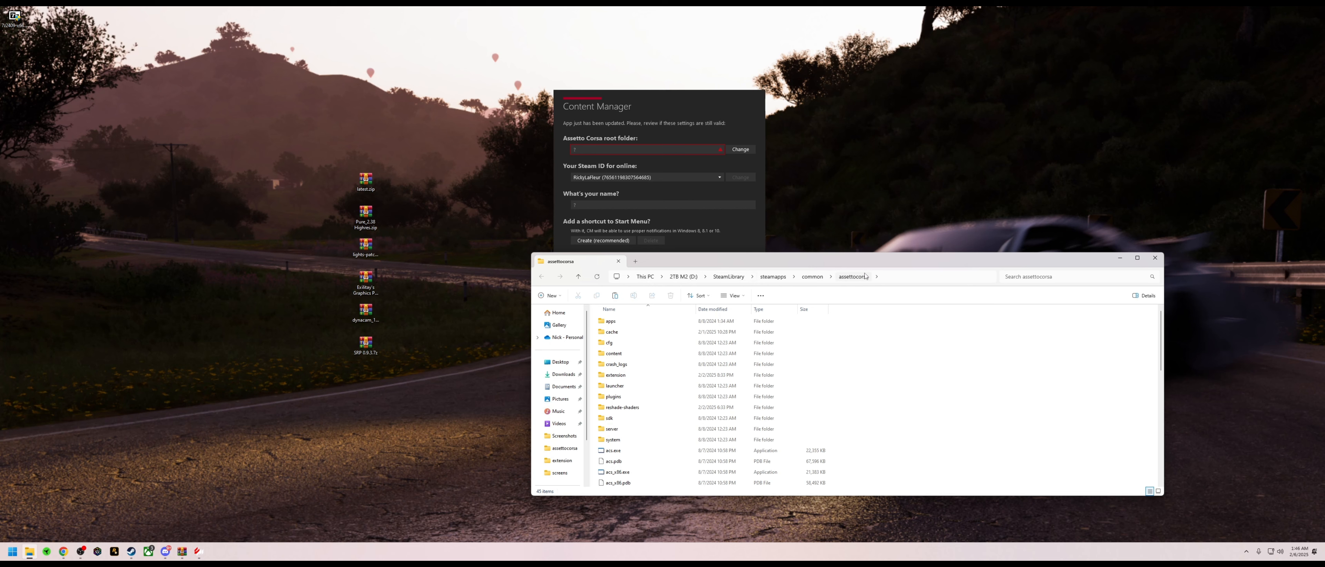
pyautogui.click(813, 277)
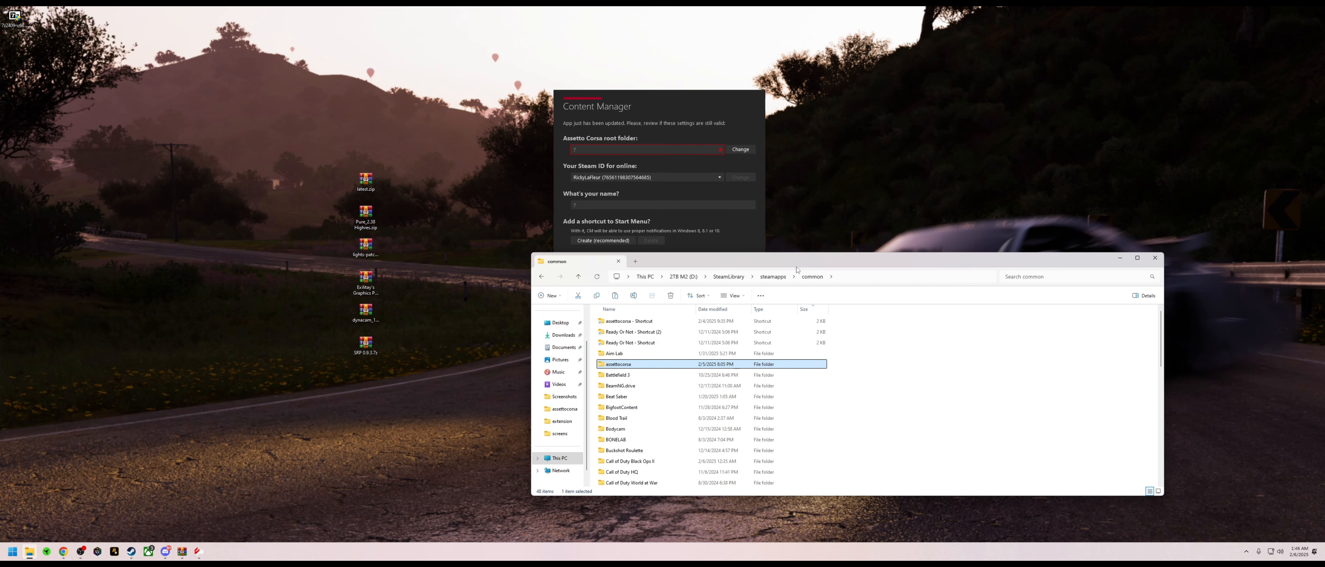
pyautogui.rightClick(722, 364)
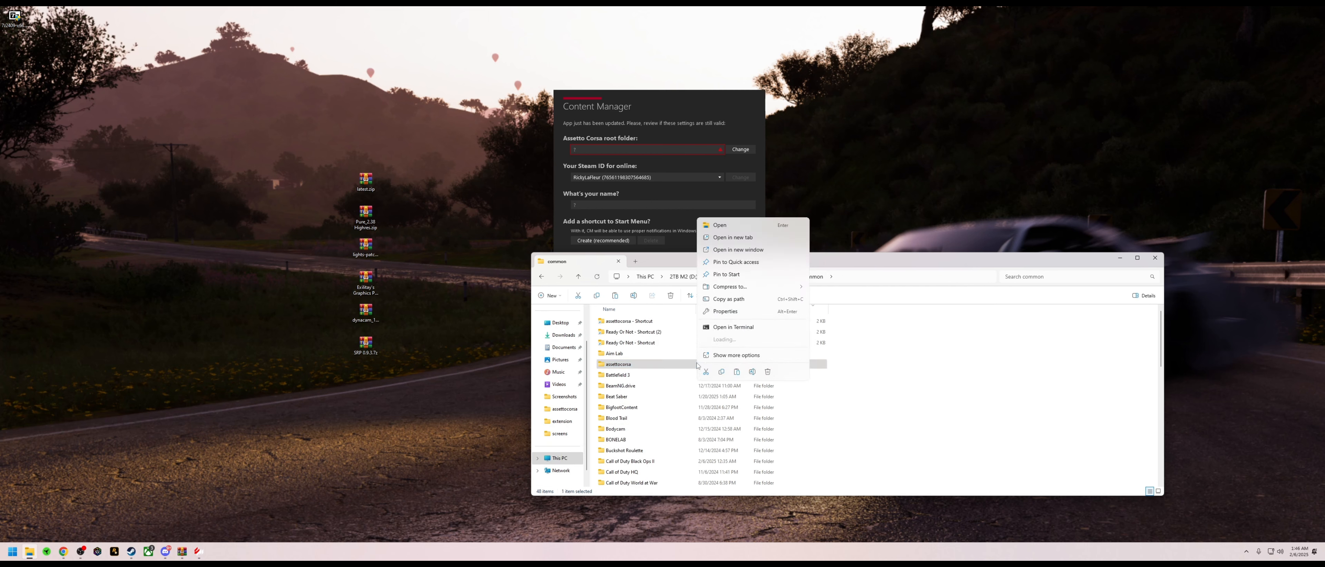
pyautogui.click(726, 355)
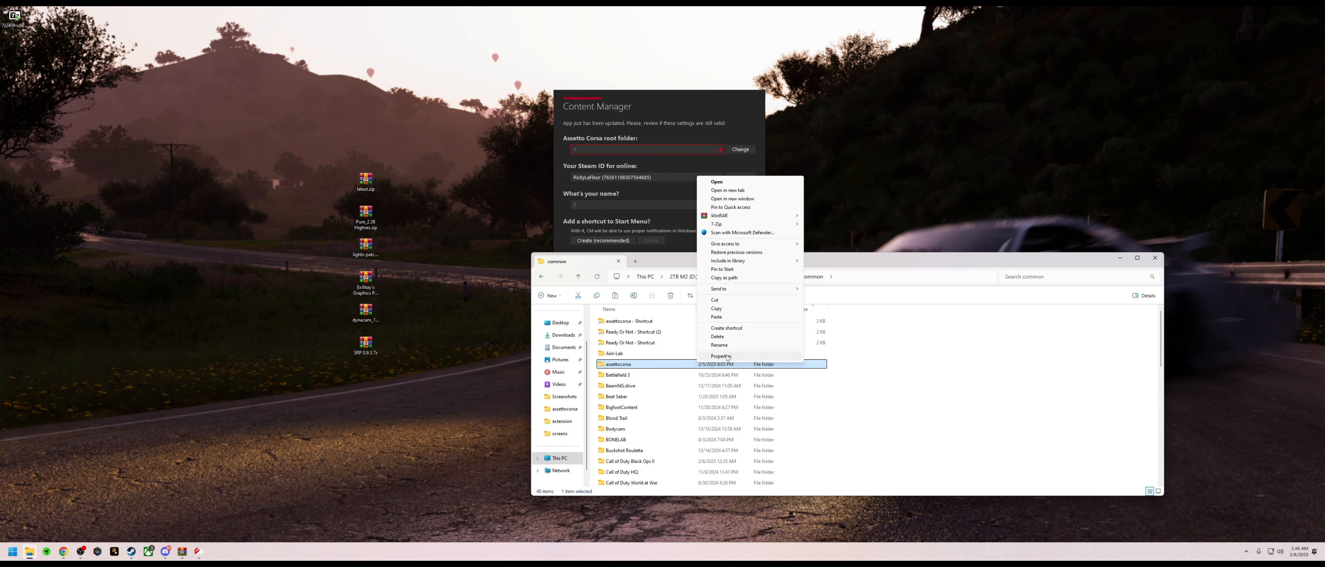
pyautogui.moveTo(745, 289)
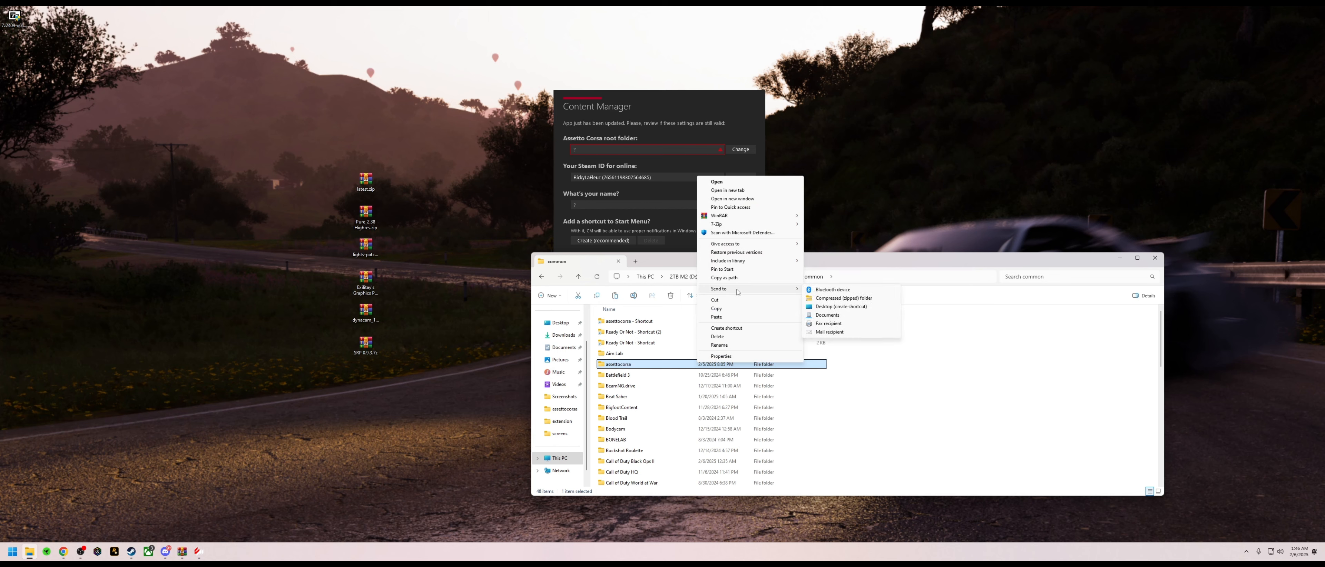
pyautogui.click(829, 308)
pyautogui.moveTo(15, 50); pyautogui.dragTo(192, 153)
pyautogui.moveTo(156, 111); pyautogui.dragTo(233, 193)
pyautogui.click(1155, 258)
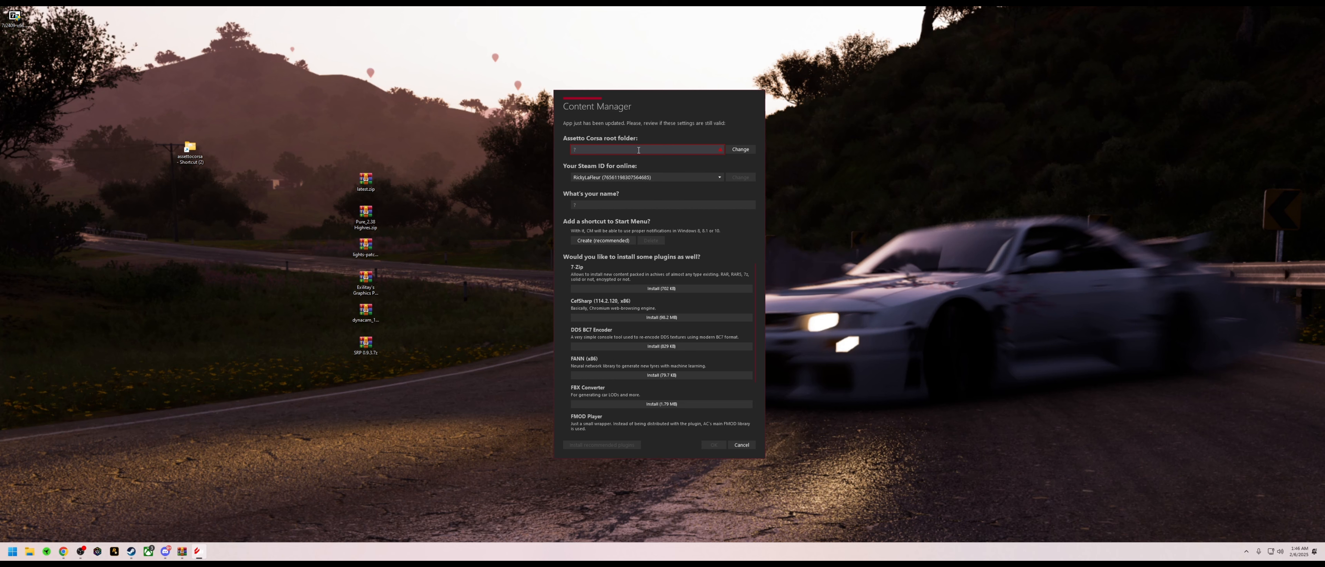
# Step: Set the Assetto Corsa root folder to D:\SteamLibrary\steamapps\common\assettocorsa
pyautogui.click(741, 150)
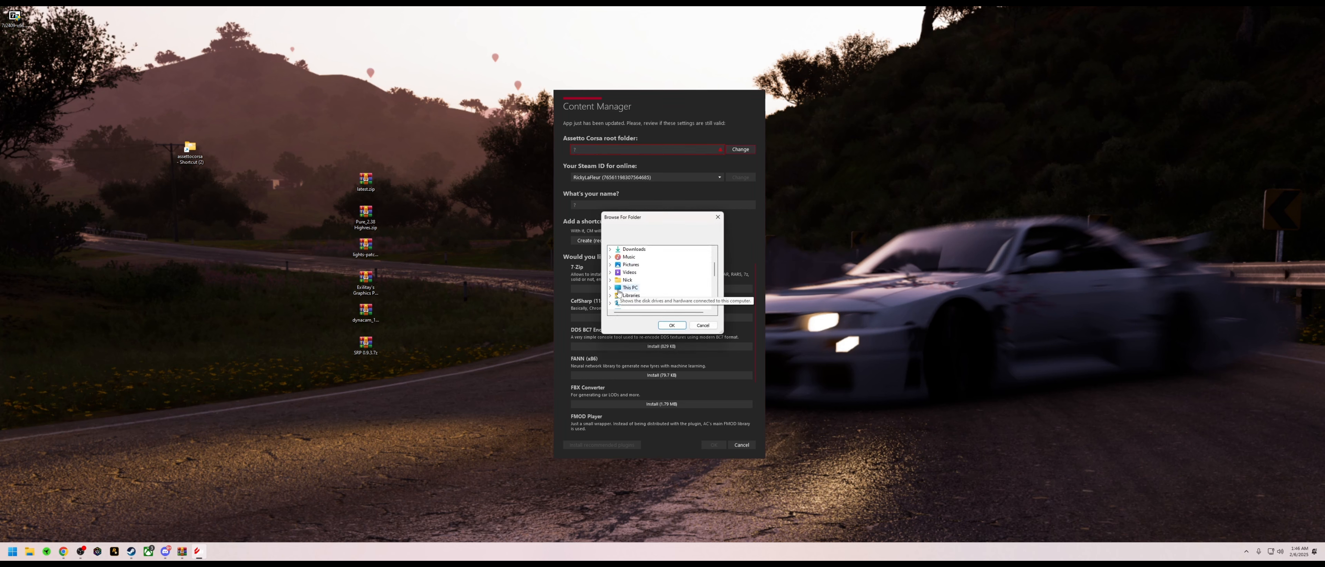
pyautogui.doubleClick(638, 295)
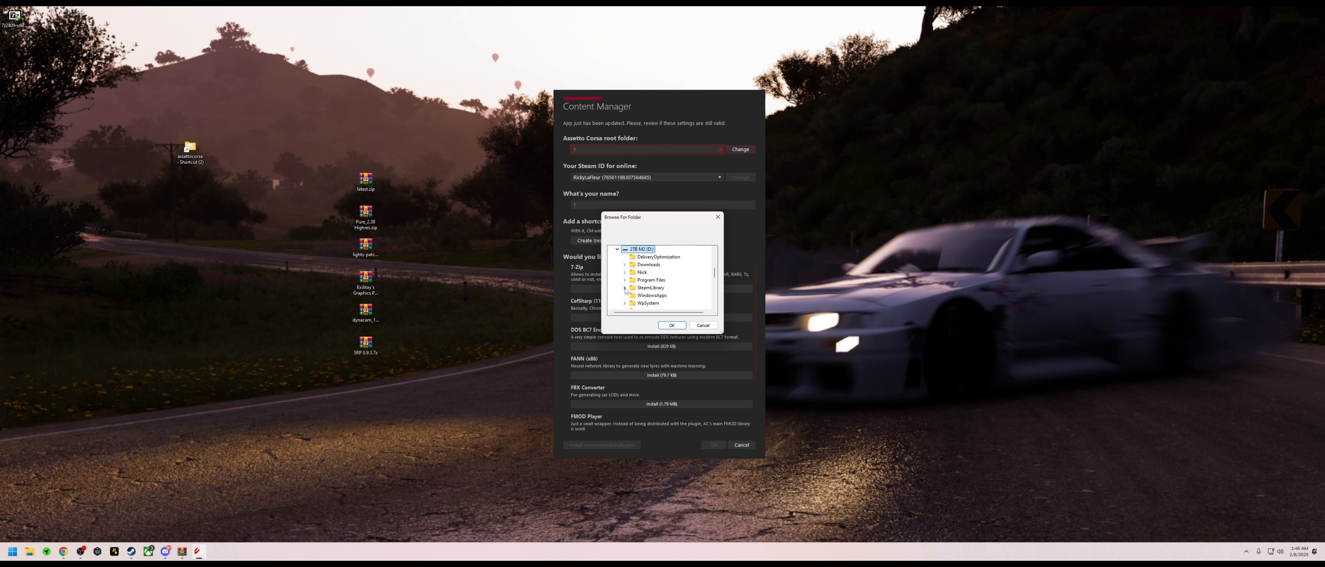
pyautogui.click(625, 289)
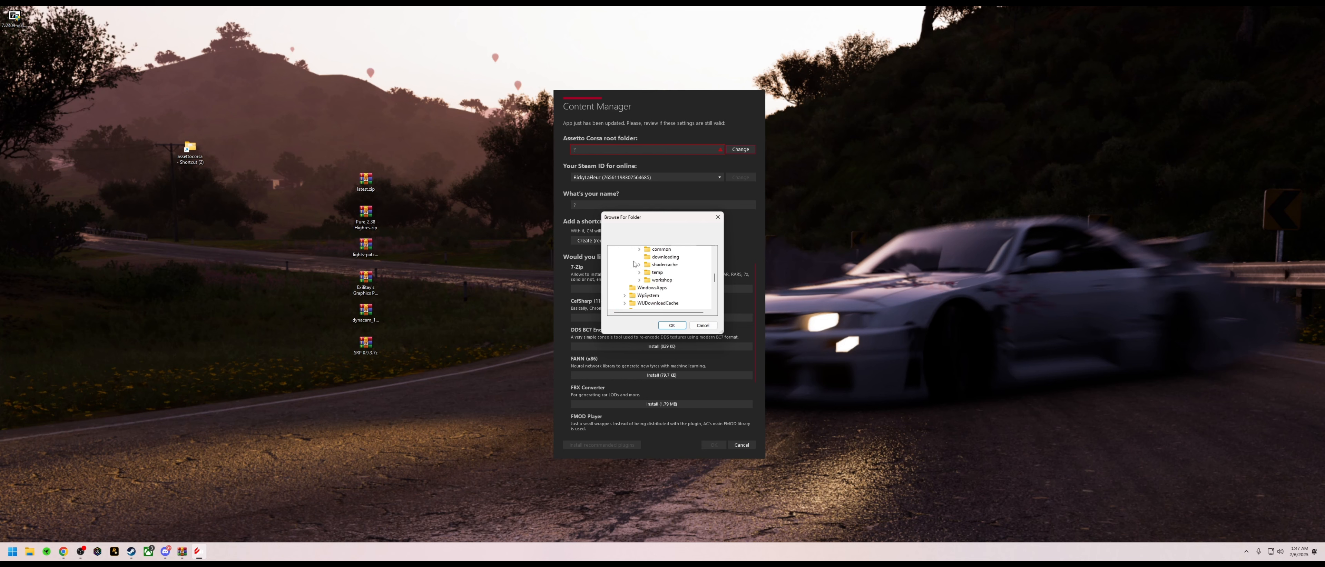
pyautogui.scroll(1, 635, 264)
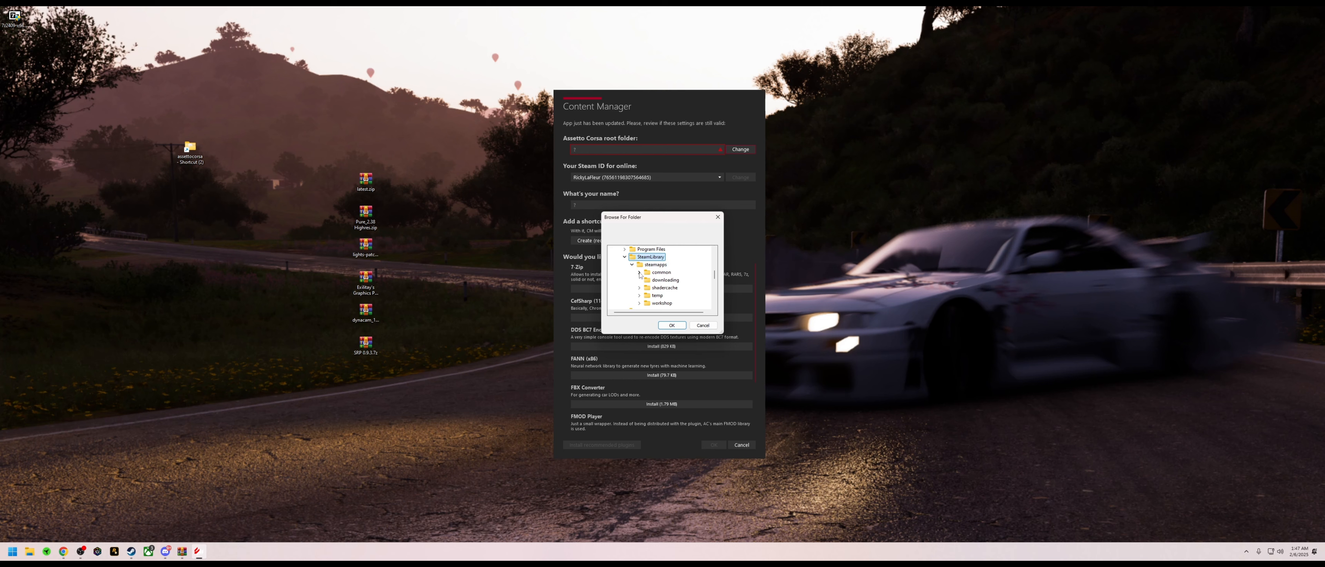
pyautogui.doubleClick(649, 273)
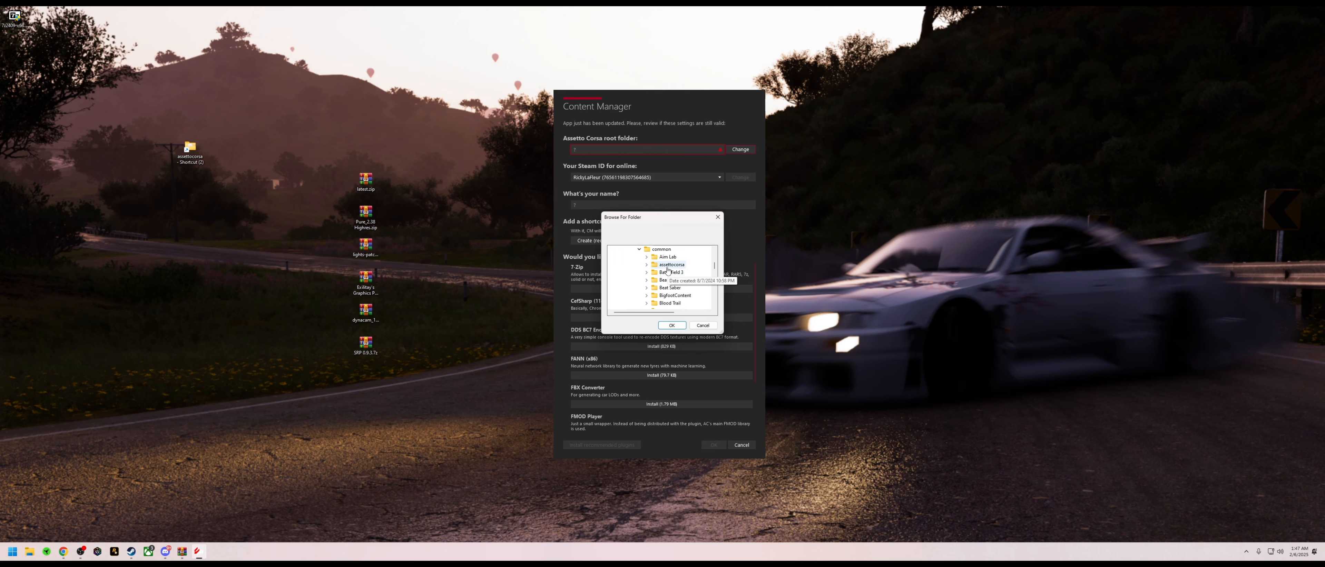
pyautogui.doubleClick(669, 266)
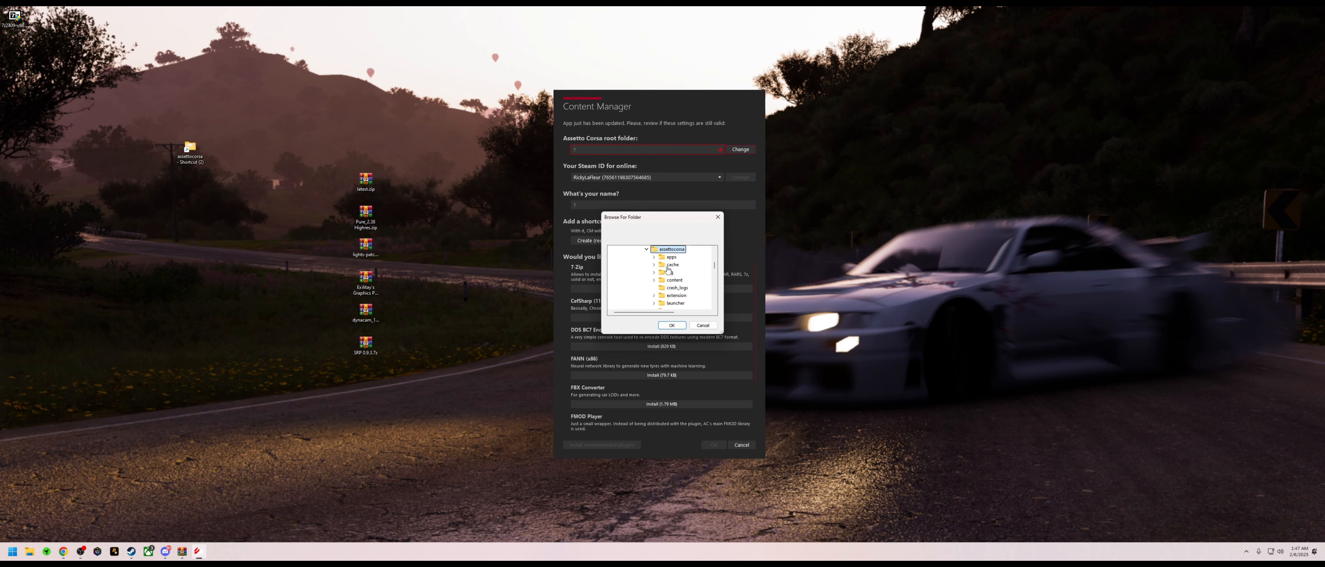
pyautogui.click(671, 325)
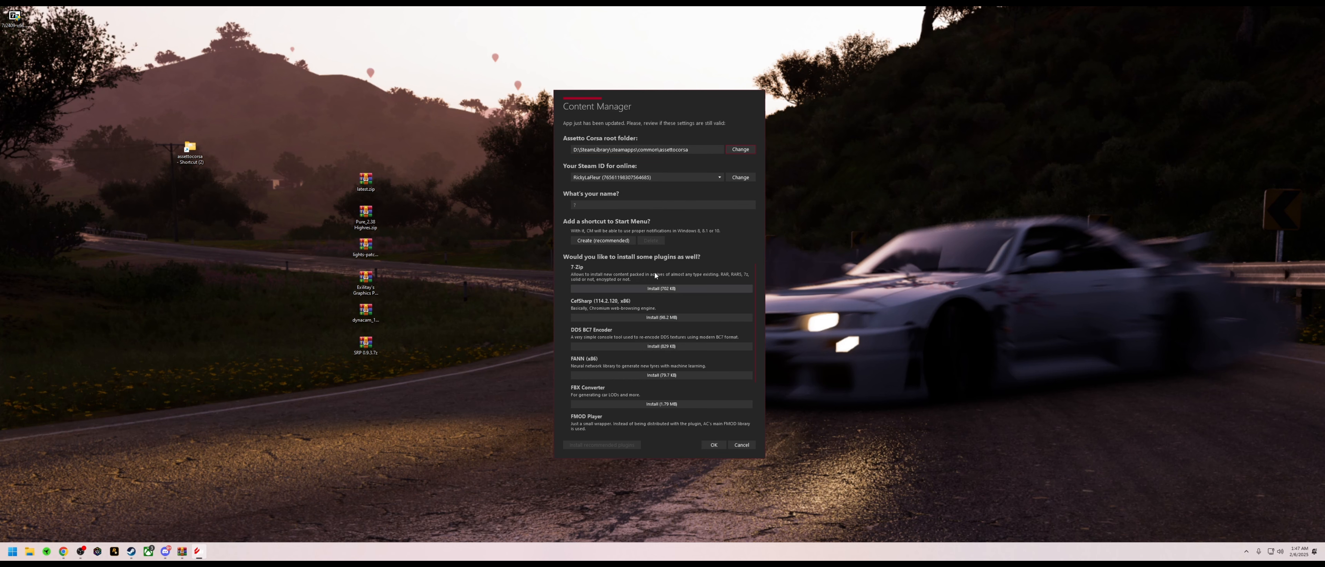
# Step: Enter the player's name in the Content Manager setup
pyautogui.click(628, 206)
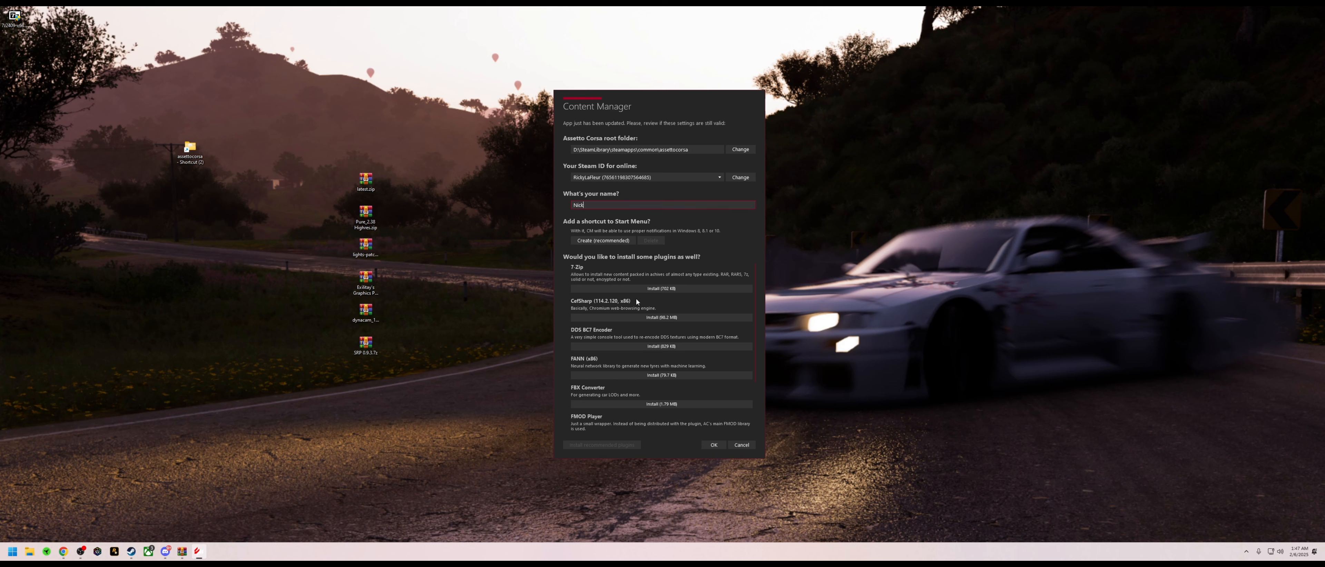
# Step: Install the 7-Zip and CefSharp plugins and complete the initial Content Manager setup, dismissing the double slider hint
pyautogui.click(642, 288)
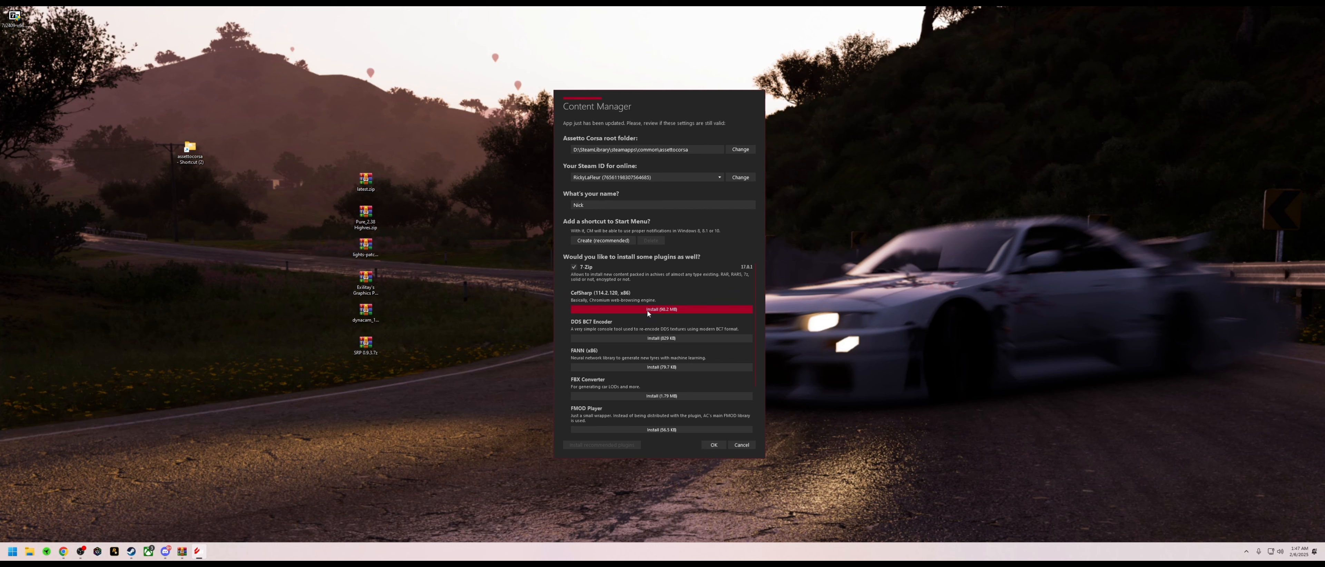
pyautogui.click(647, 311)
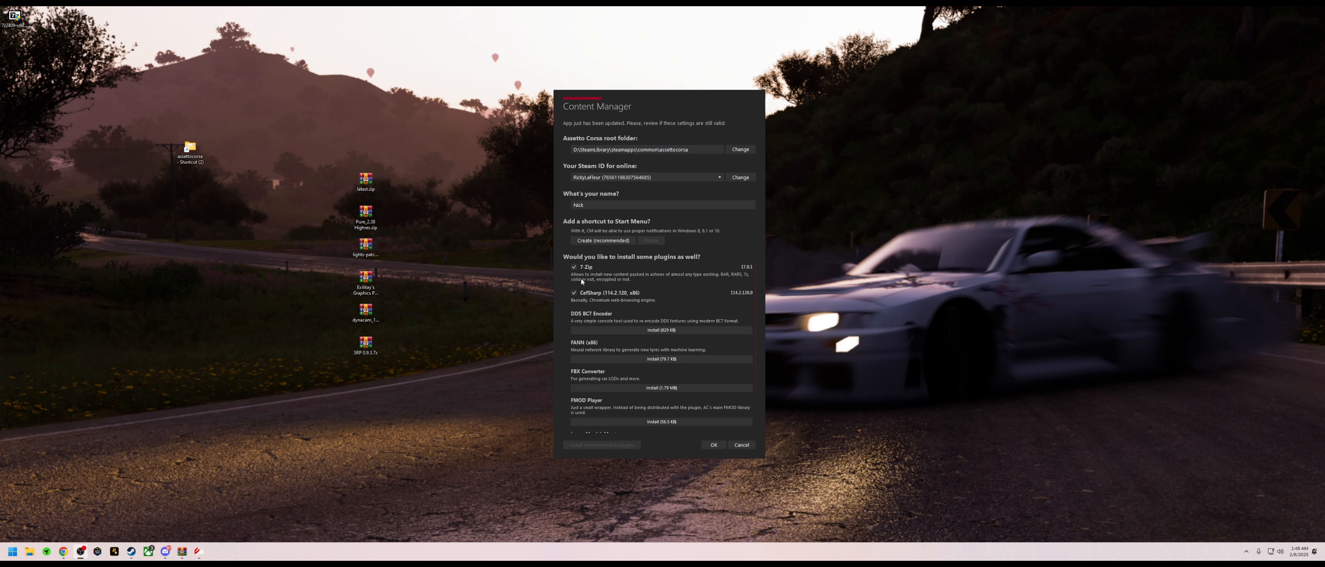
pyautogui.click(707, 446)
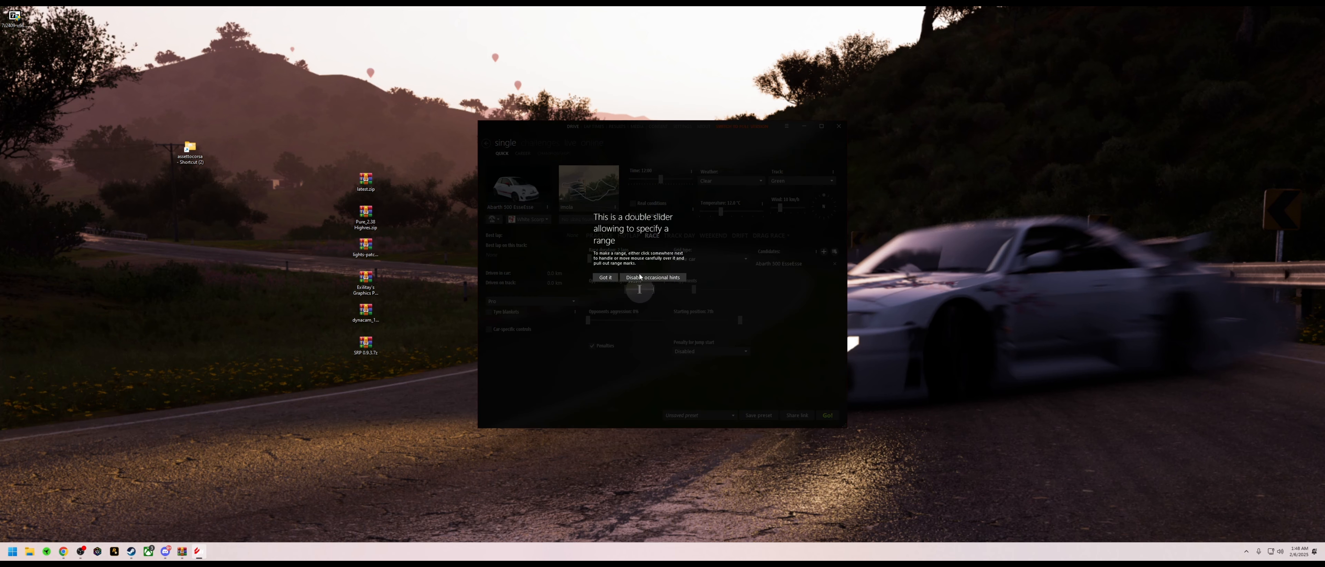
pyautogui.click(606, 277)
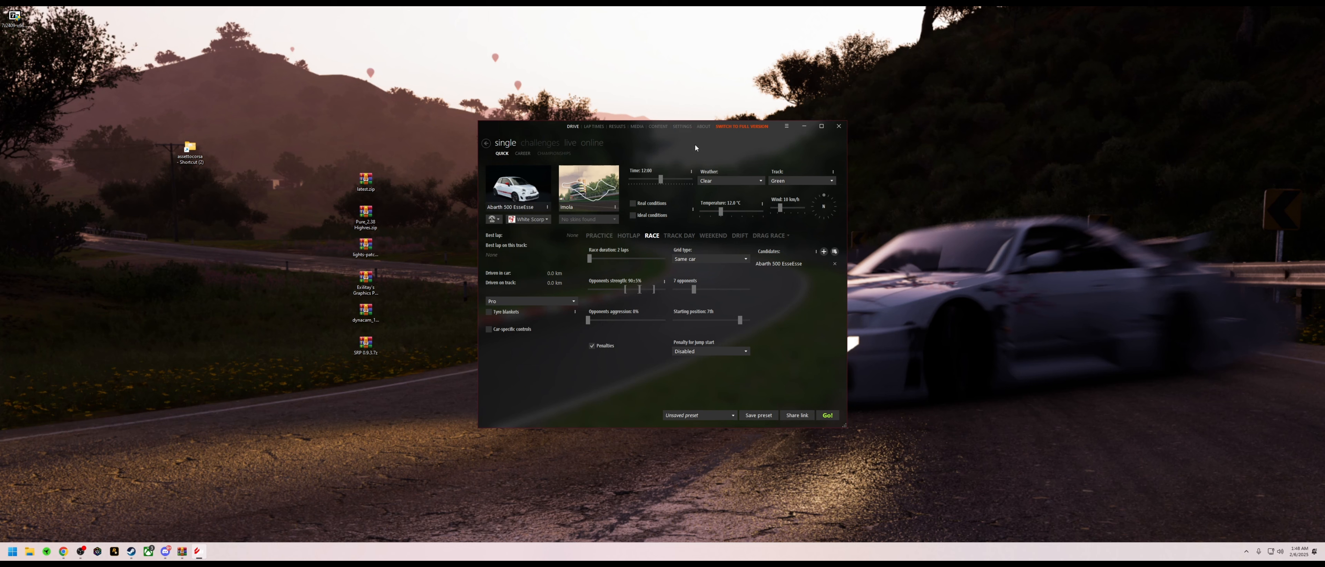
pyautogui.click(687, 128)
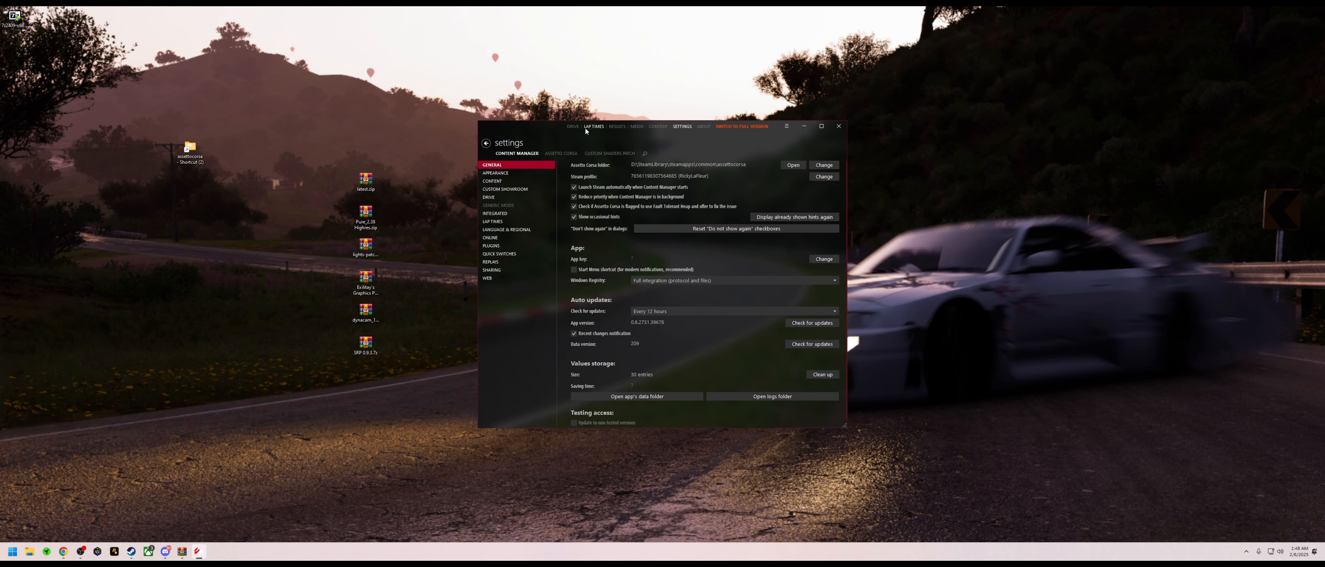
pyautogui.click(574, 127)
pyautogui.moveTo(515, 210)
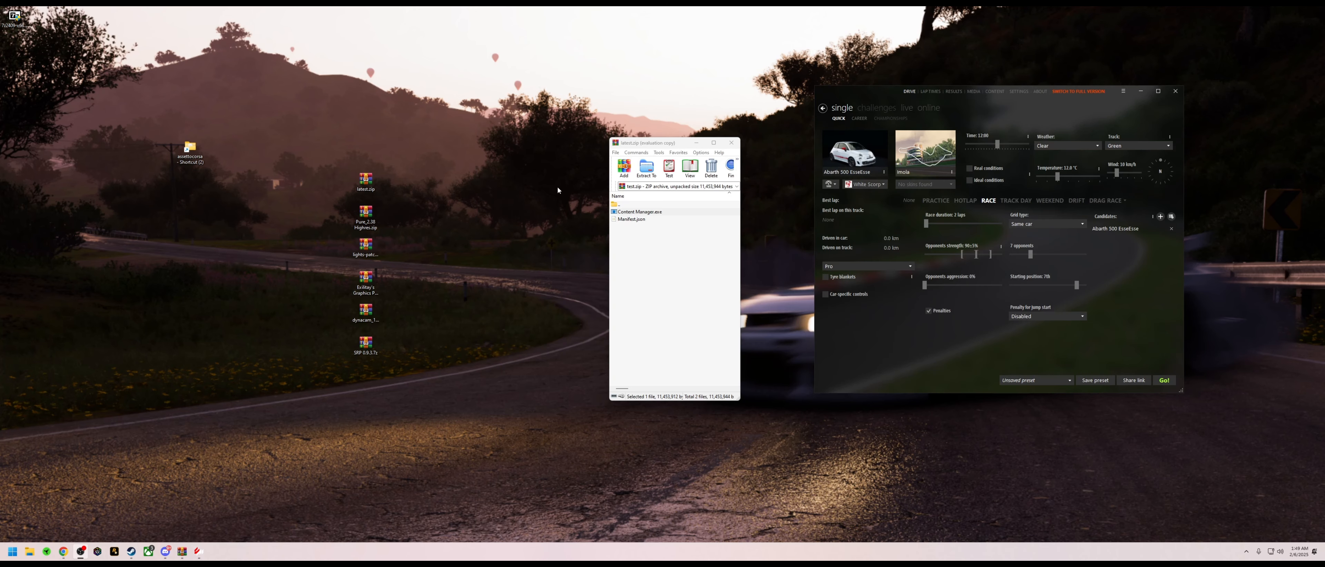
# Step: Close the latest.zip archive window, maximize Content Manager, and install version 0.2.5 of Custom Shaders Patch from its settings
pyautogui.click(733, 142)
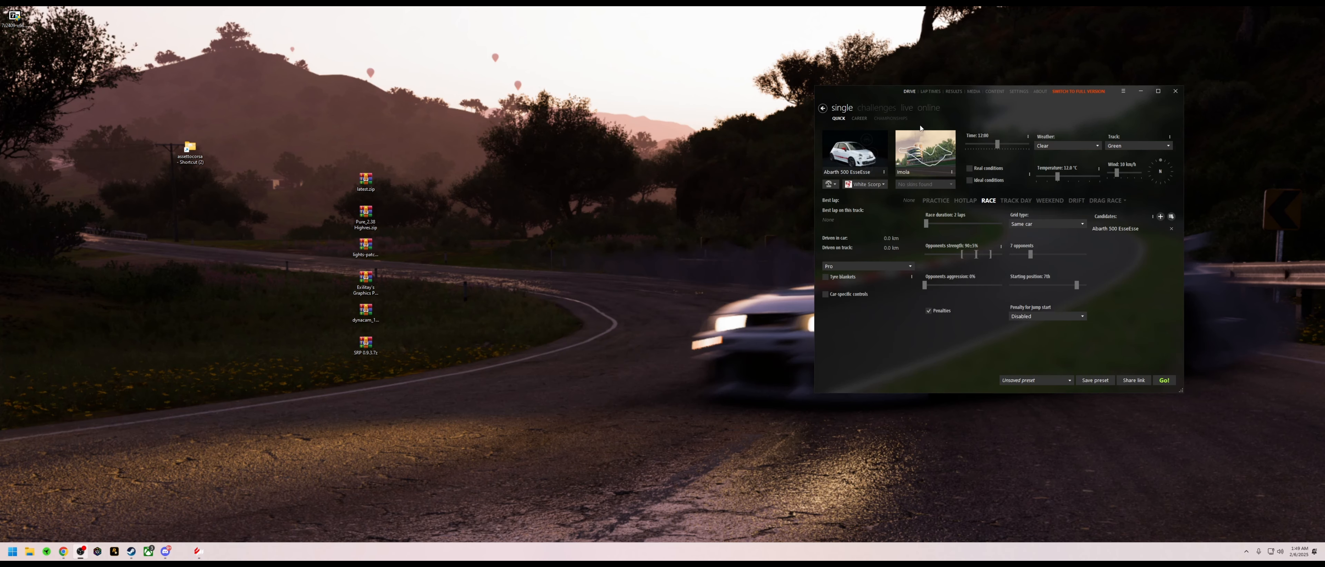
pyautogui.click(1157, 92)
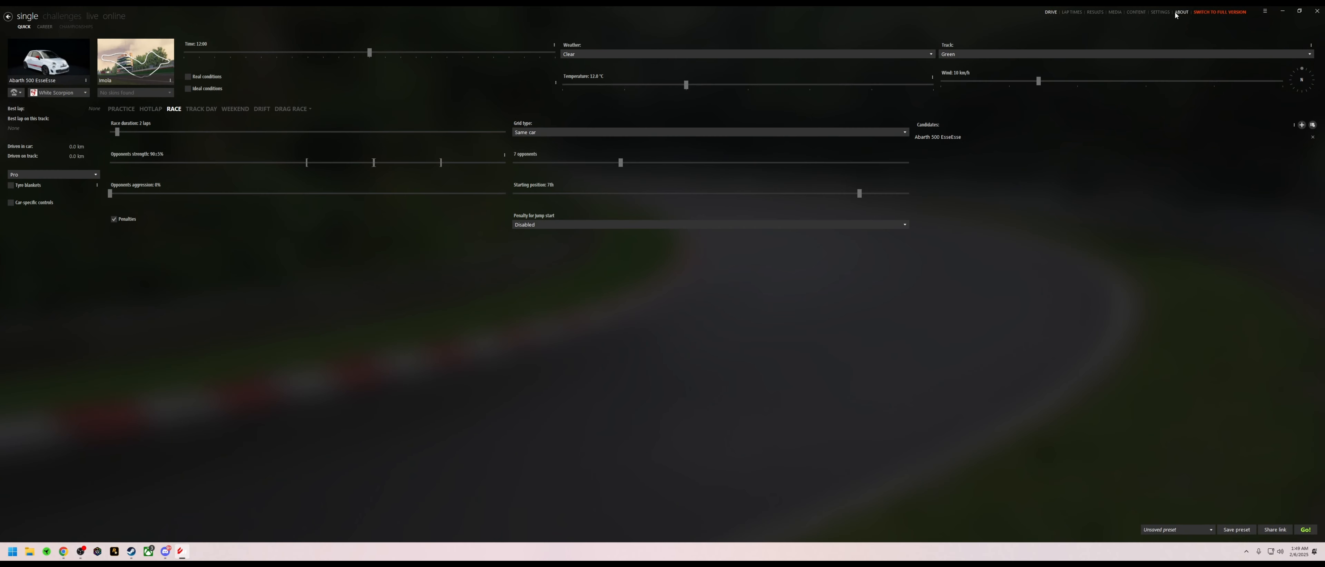
pyautogui.click(1159, 13)
pyautogui.click(132, 27)
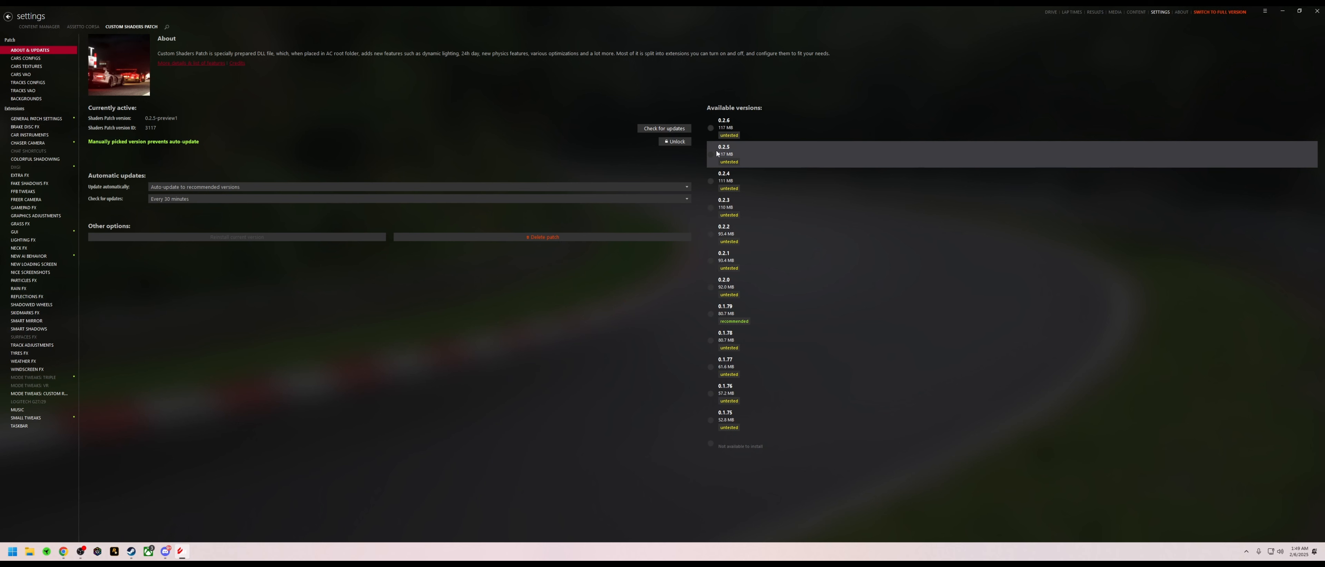
pyautogui.click(712, 154)
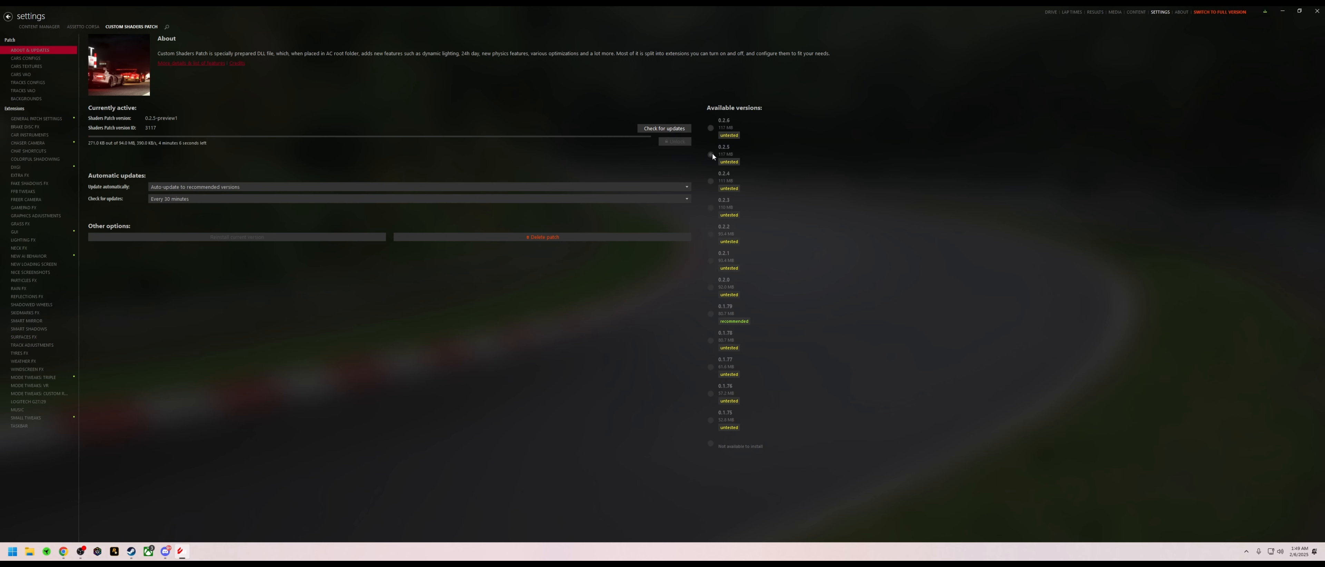
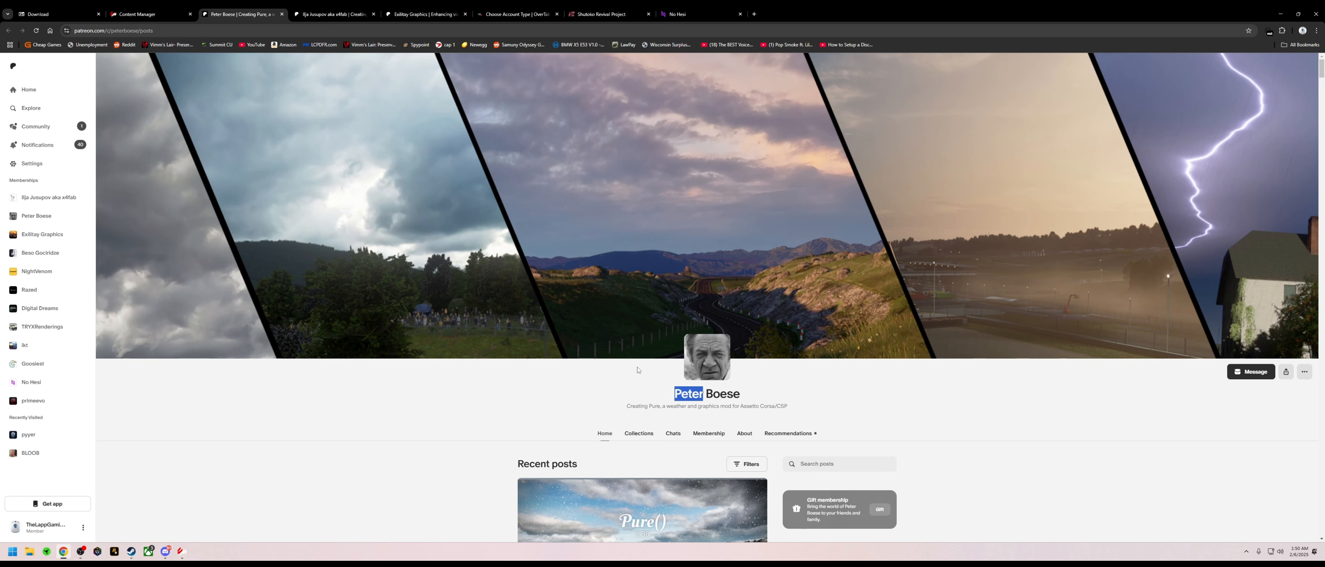
# Step: In the browser, examine the support membership tier on the Pure creator's Patreon page
pyautogui.scroll(-2, 638, 371)
pyautogui.click(661, 299)
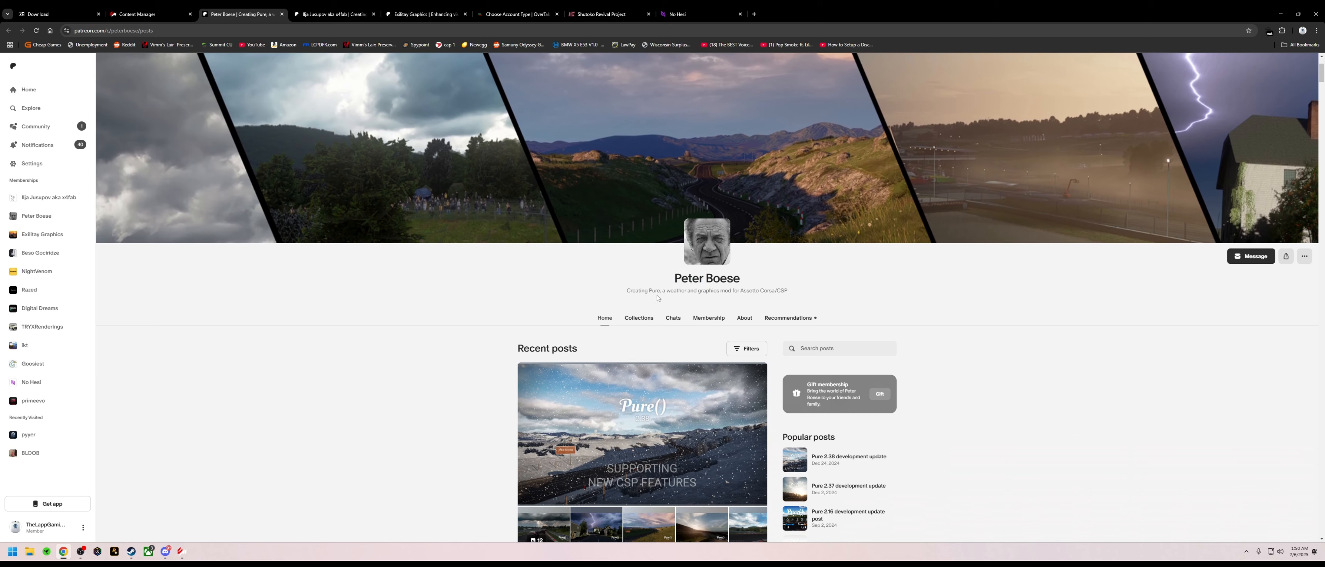
pyautogui.click(712, 319)
pyautogui.scroll(-7, 621, 401)
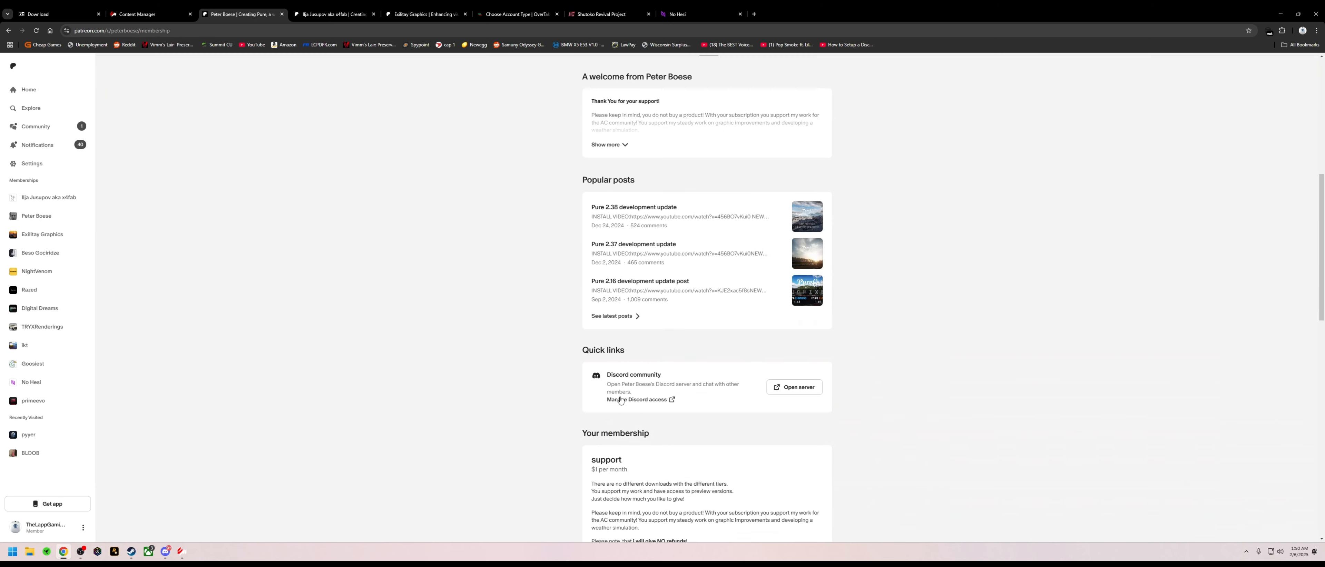
pyautogui.scroll(-4, 621, 401)
pyautogui.moveTo(624, 268); pyautogui.dragTo(577, 269)
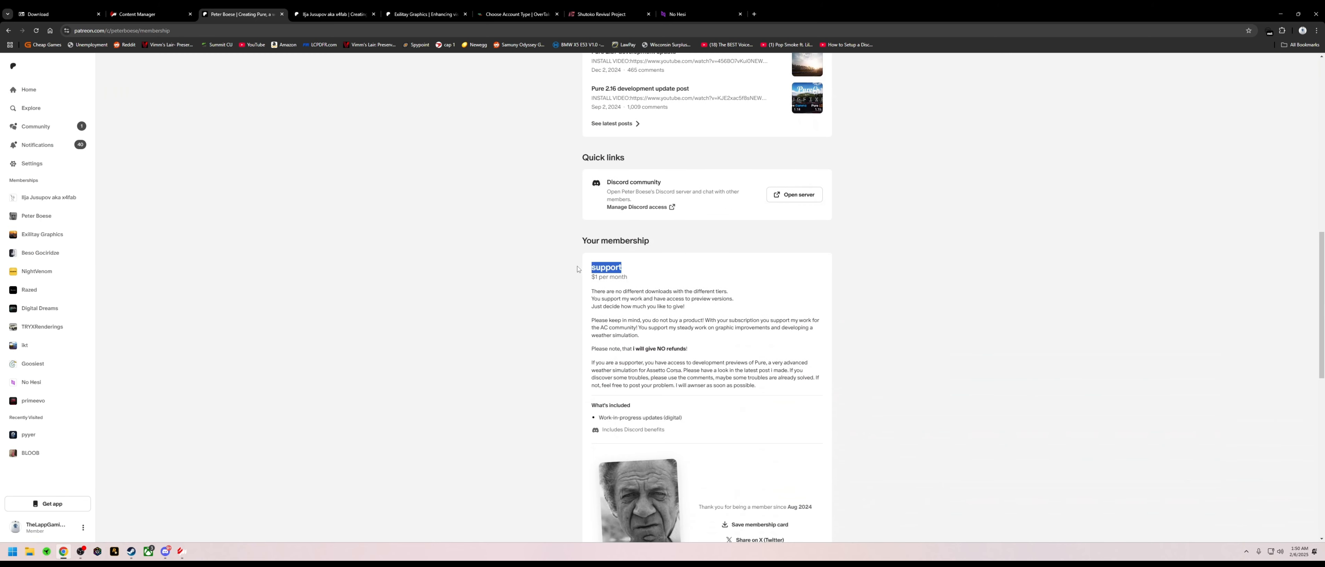
pyautogui.click(629, 272)
pyautogui.scroll(8, 655, 277)
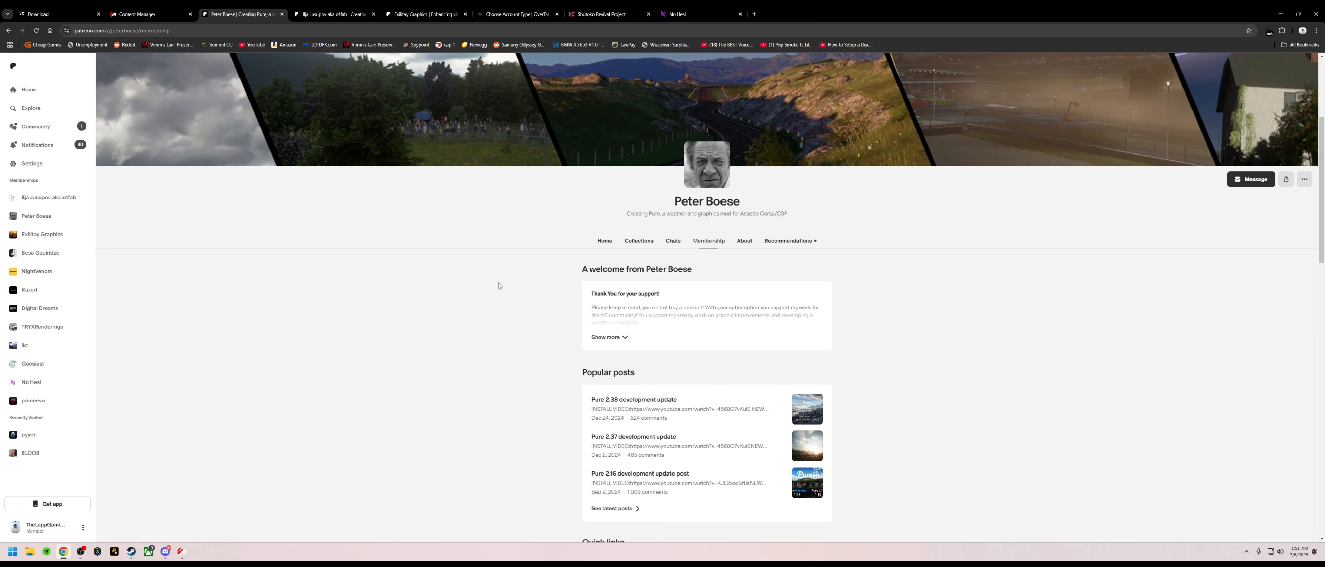
# Step: Expand the Pure 2.38 development update post among the creator's recent posts and locate its Highres mediafire download link
pyautogui.click(610, 249)
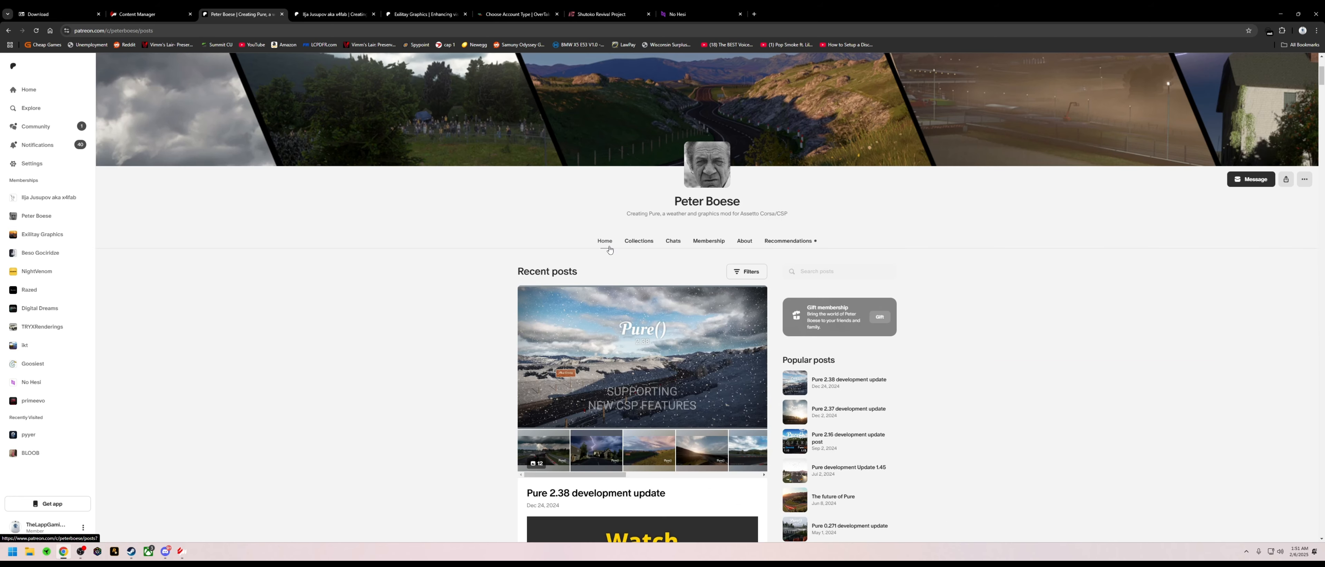
pyautogui.scroll(-5, 597, 221)
pyautogui.scroll(2, 621, 132)
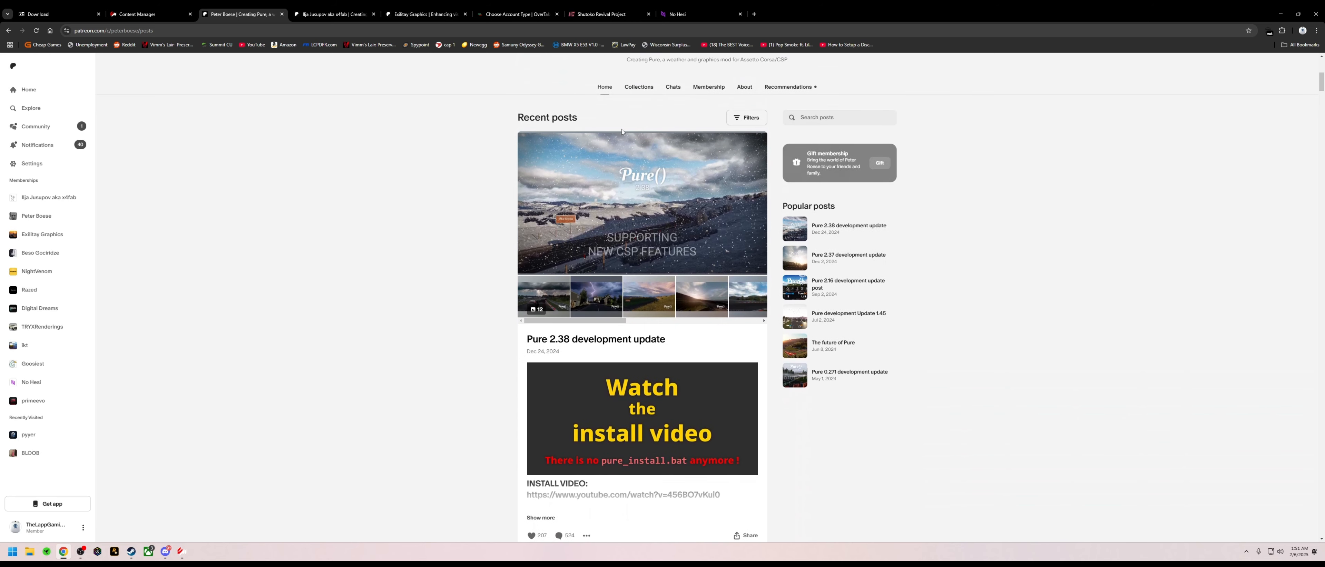
pyautogui.scroll(-3, 547, 187)
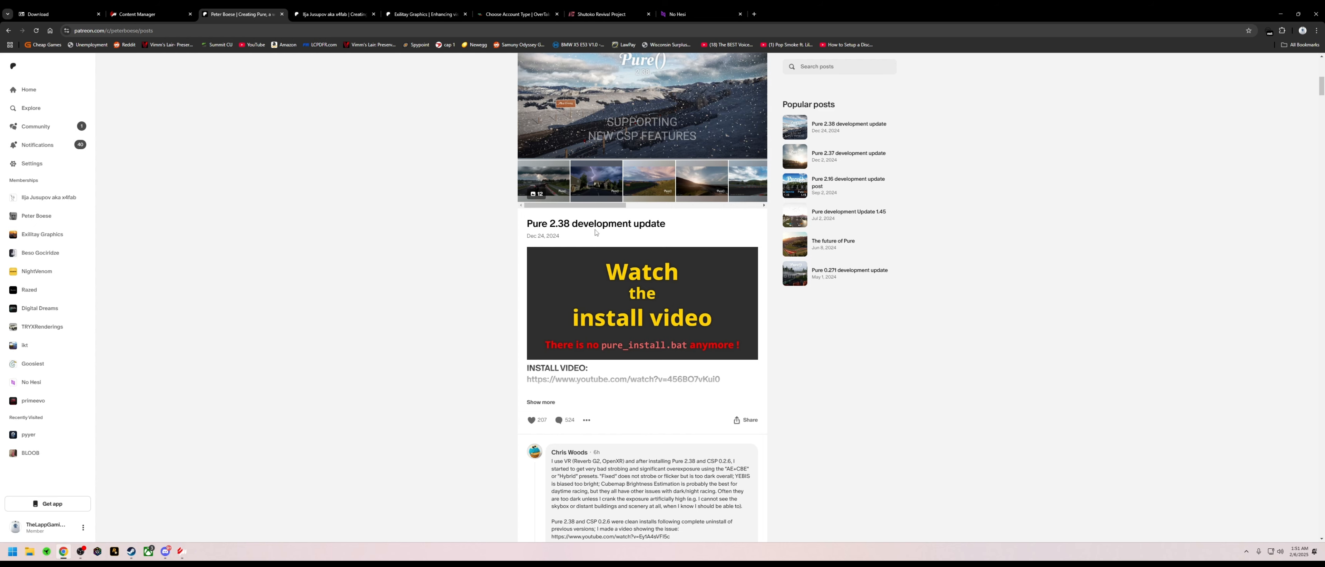
pyautogui.scroll(-3, 580, 229)
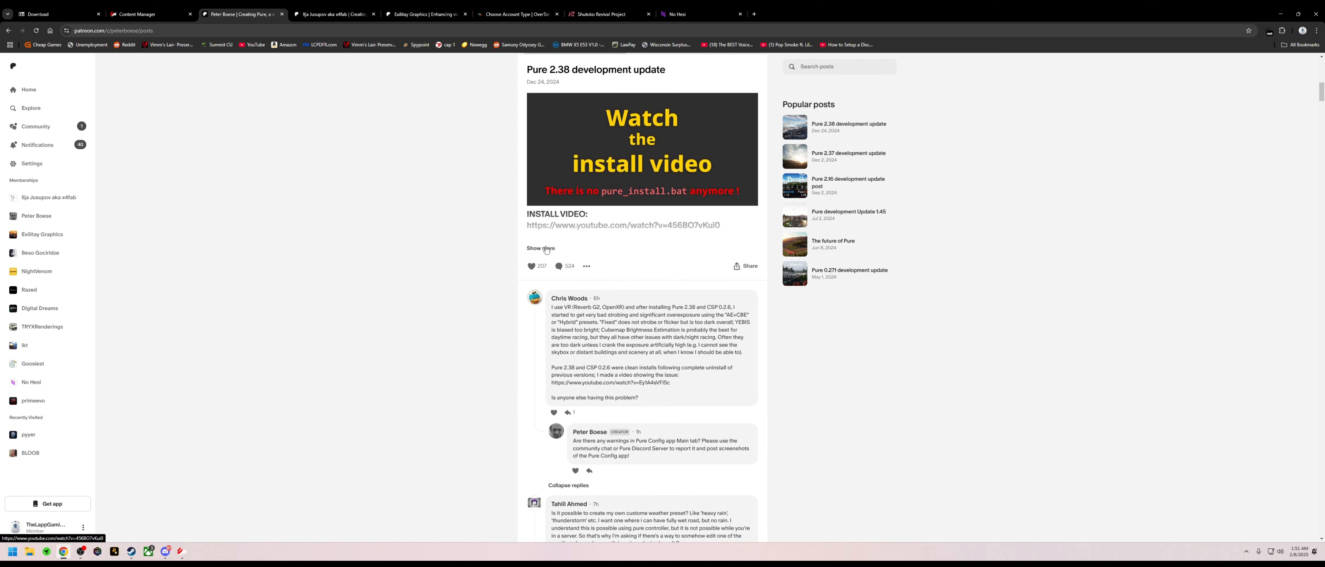
pyautogui.click(549, 247)
pyautogui.scroll(-12, 550, 247)
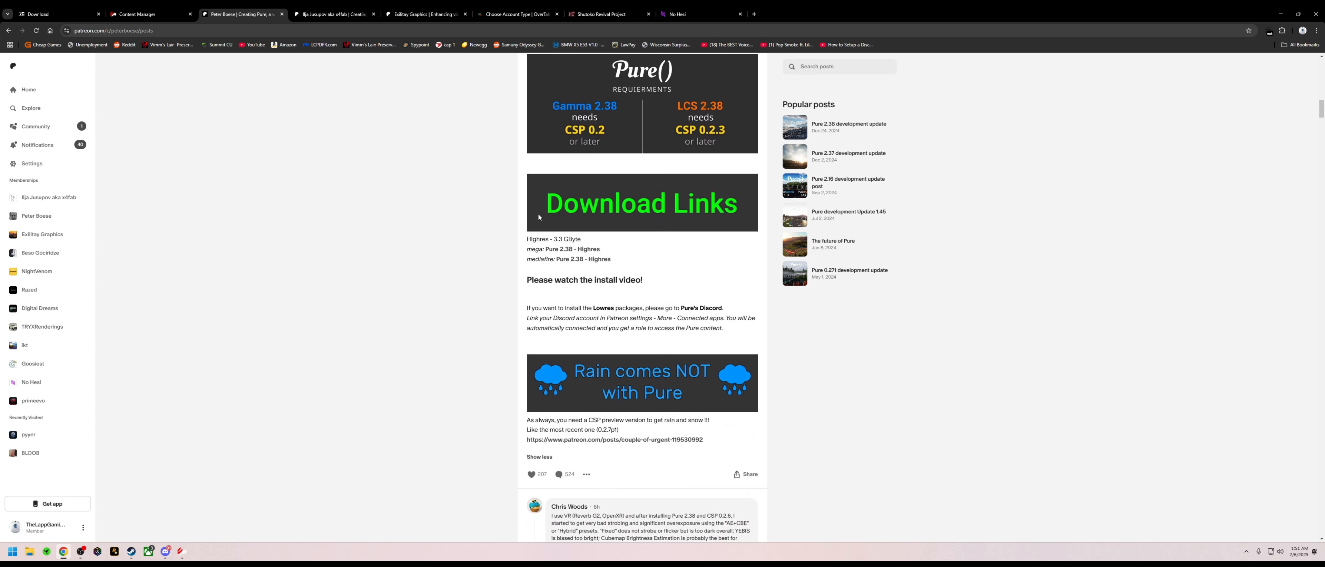
pyautogui.moveTo(525, 241); pyautogui.dragTo(555, 243)
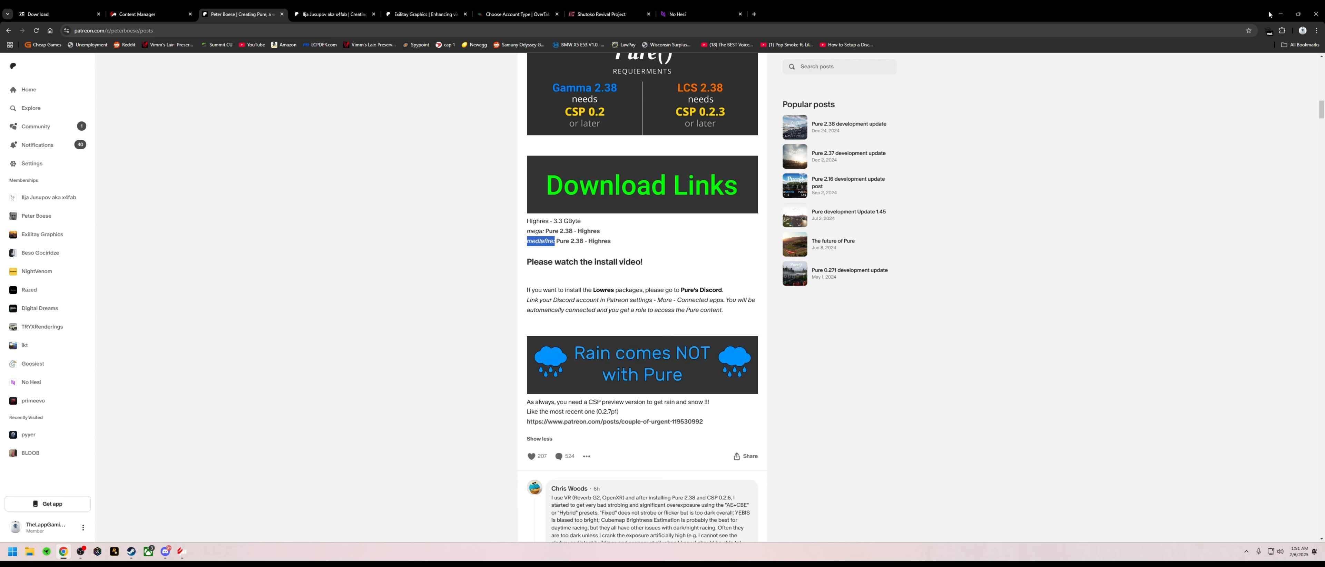
# Step: Minimize the browser and separate the Pure 2.38 Highres archive and latest.zip from the other archives on the desktop
pyautogui.click(1281, 14)
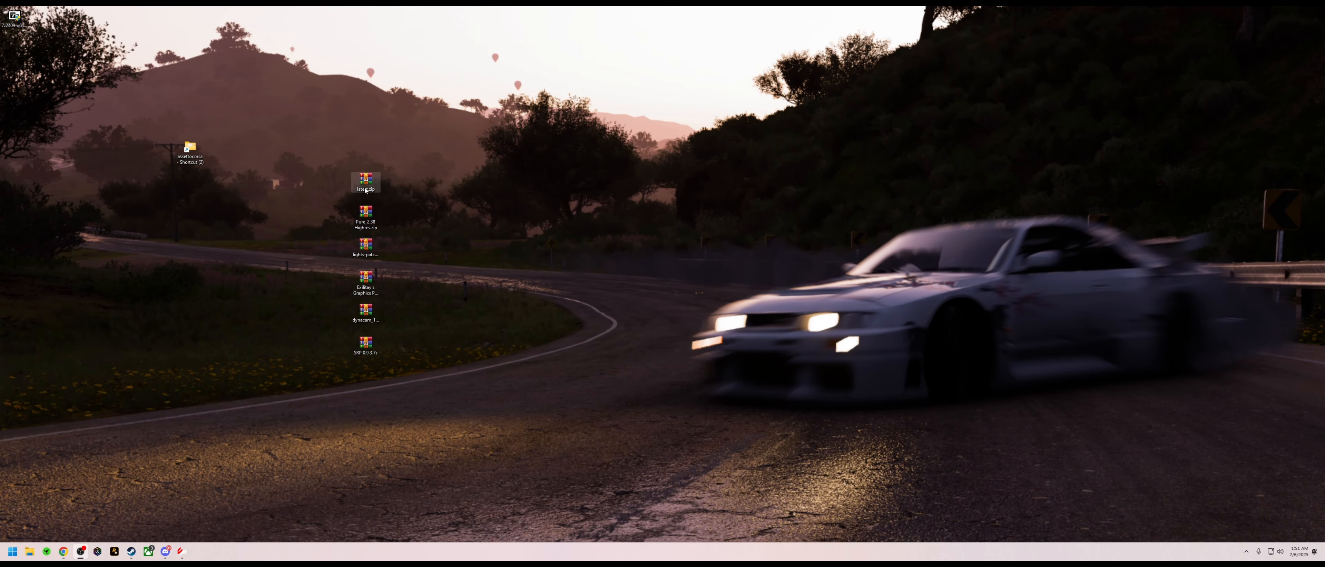
pyautogui.moveTo(365, 214); pyautogui.dragTo(541, 182)
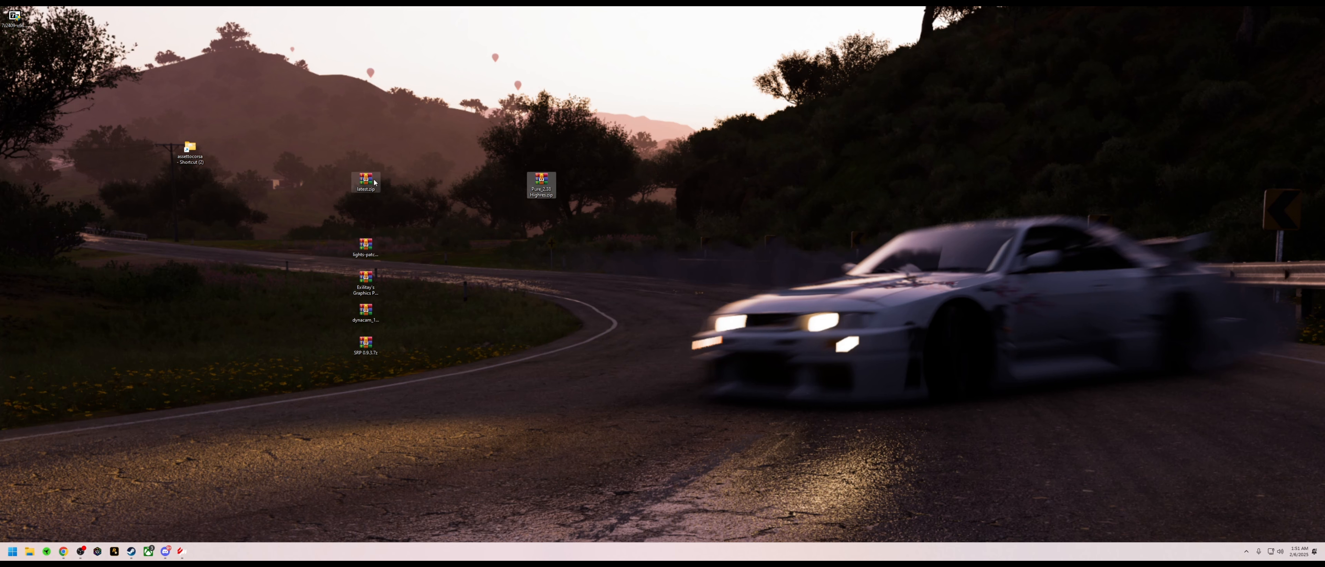
pyautogui.moveTo(375, 182); pyautogui.dragTo(316, 118)
# Step: Switch back to the browser and examine the Supporter membership tier on x4fab's Patreon page
pyautogui.click(63, 552)
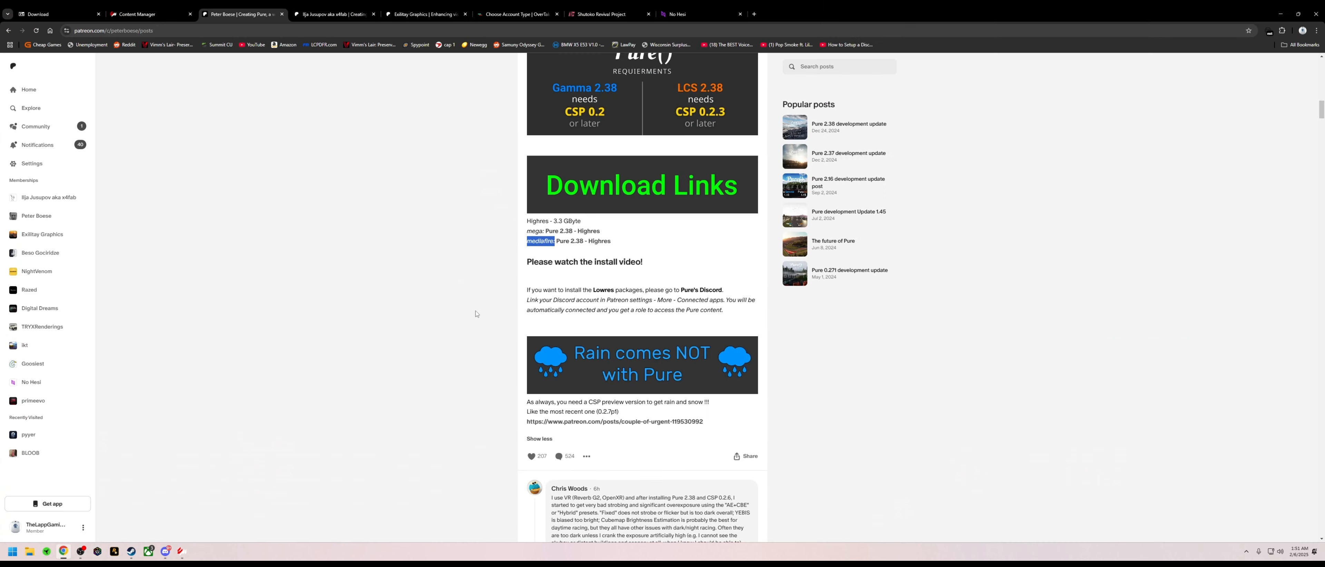
pyautogui.click(329, 13)
pyautogui.scroll(-1, 602, 291)
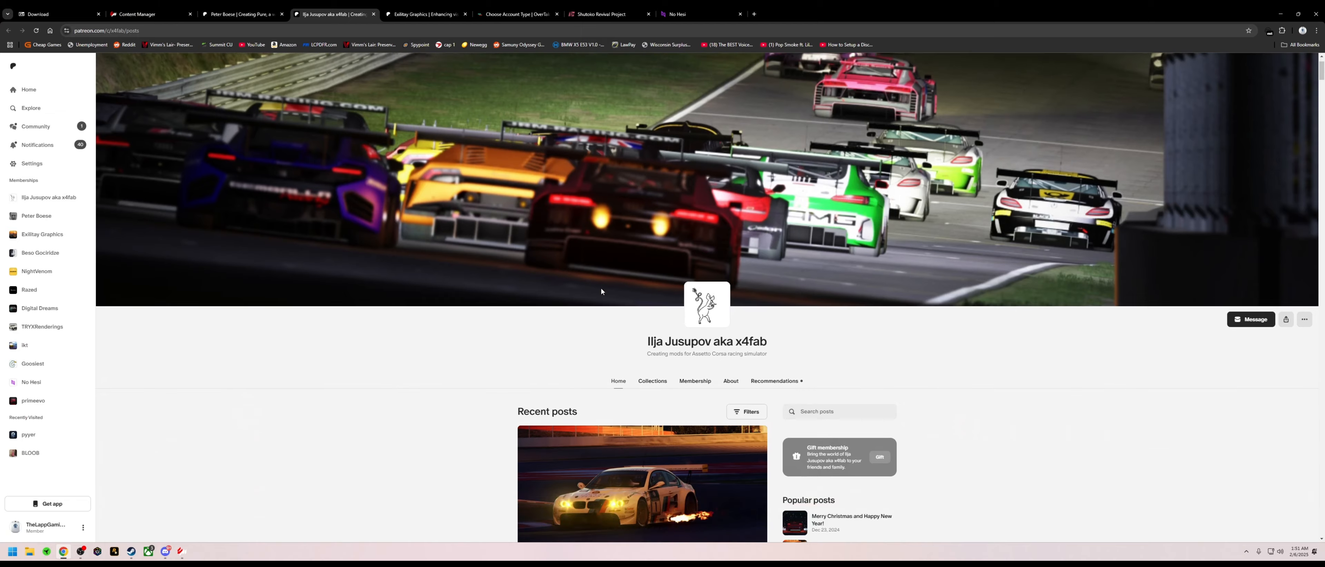
pyautogui.scroll(-2, 602, 289)
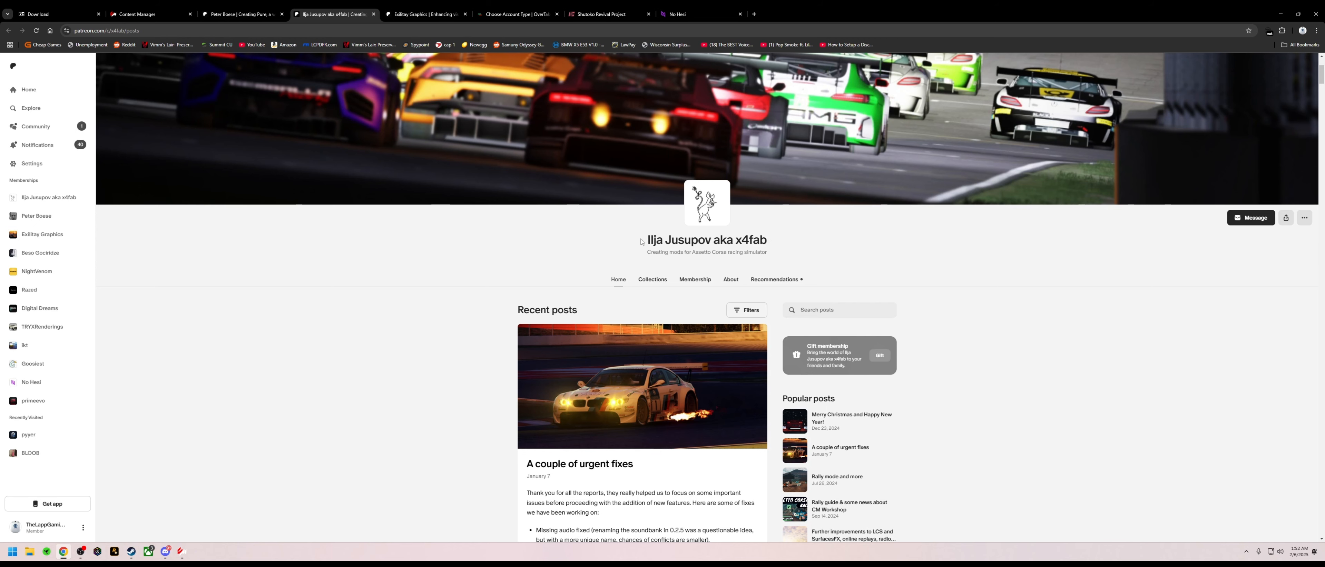
pyautogui.click(678, 279)
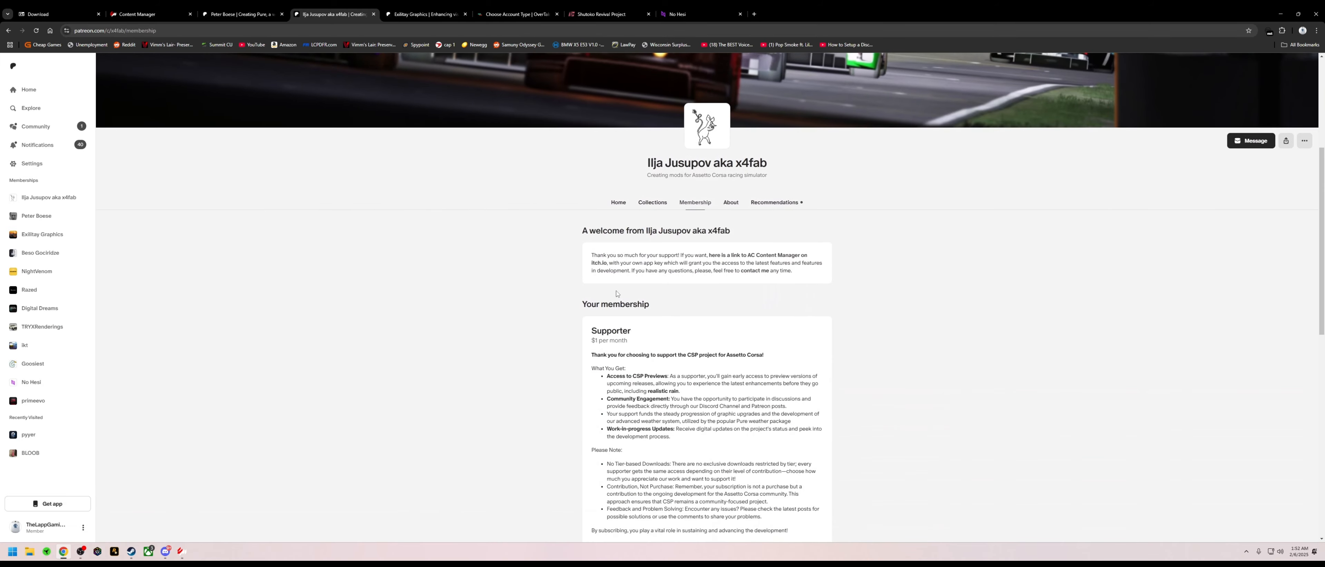
pyautogui.scroll(2, 626, 288)
pyautogui.moveTo(632, 157); pyautogui.dragTo(592, 156)
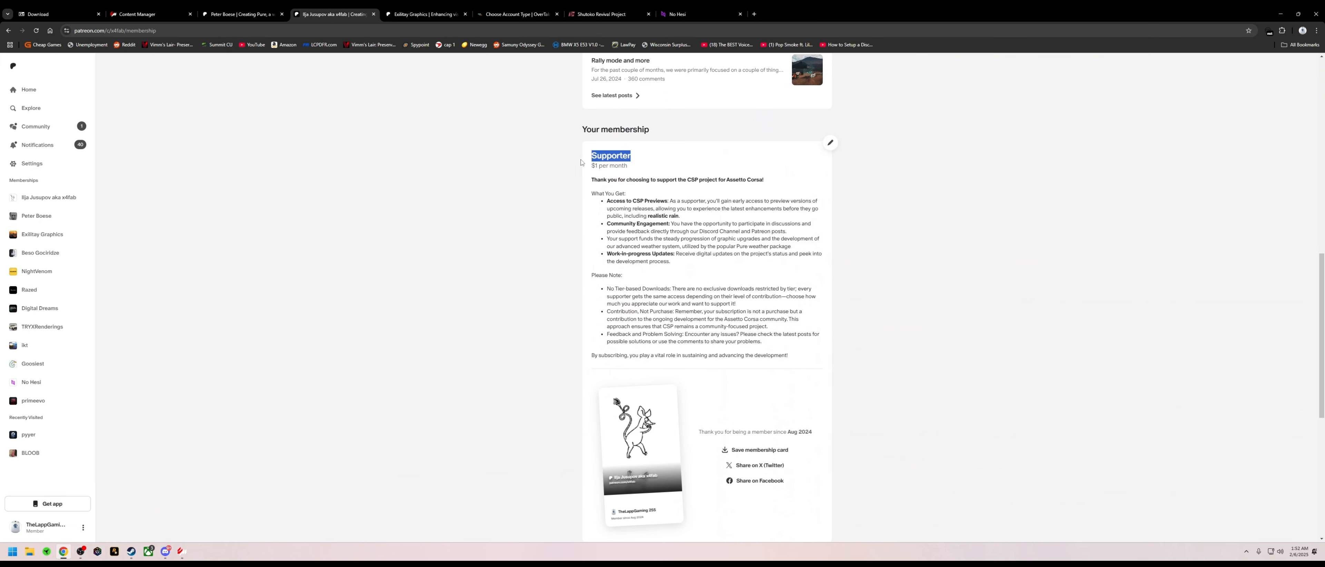
# Step: Find the lights-patch-v0.2.7-preview1-full.zip attachment under "A couple of urgent fixes", and place the matching desktop archive beneath the Pure archive
pyautogui.scroll(10, 679, 198)
pyautogui.click(618, 241)
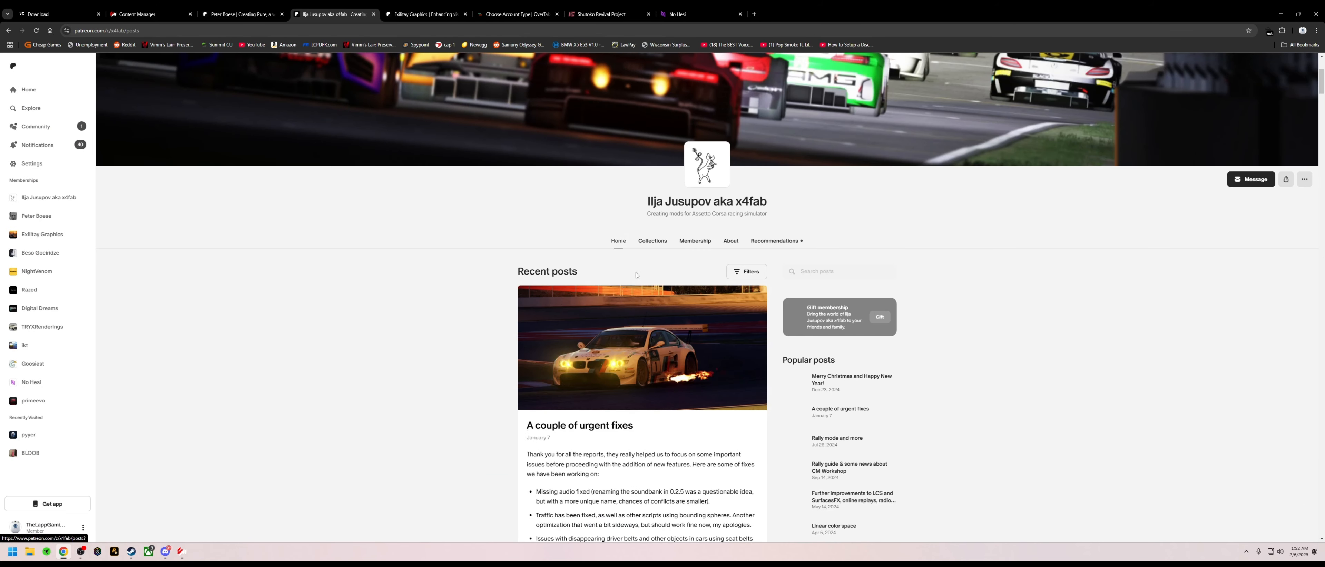
pyautogui.scroll(-8, 591, 294)
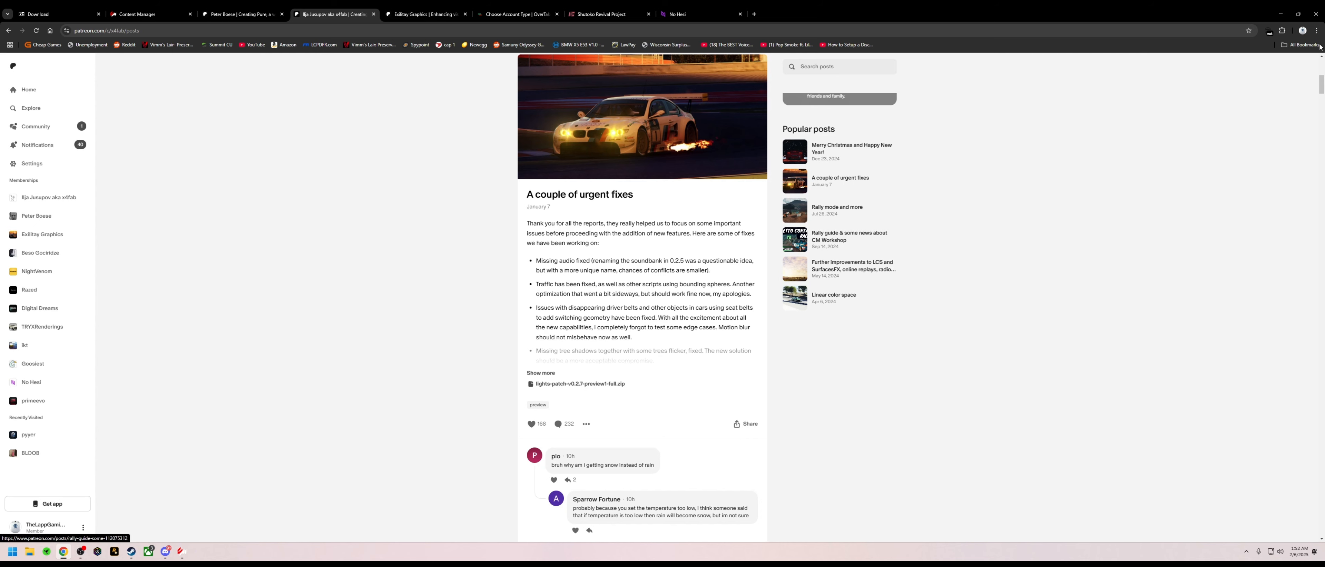
pyautogui.click(1280, 14)
pyautogui.moveTo(366, 255); pyautogui.dragTo(541, 226)
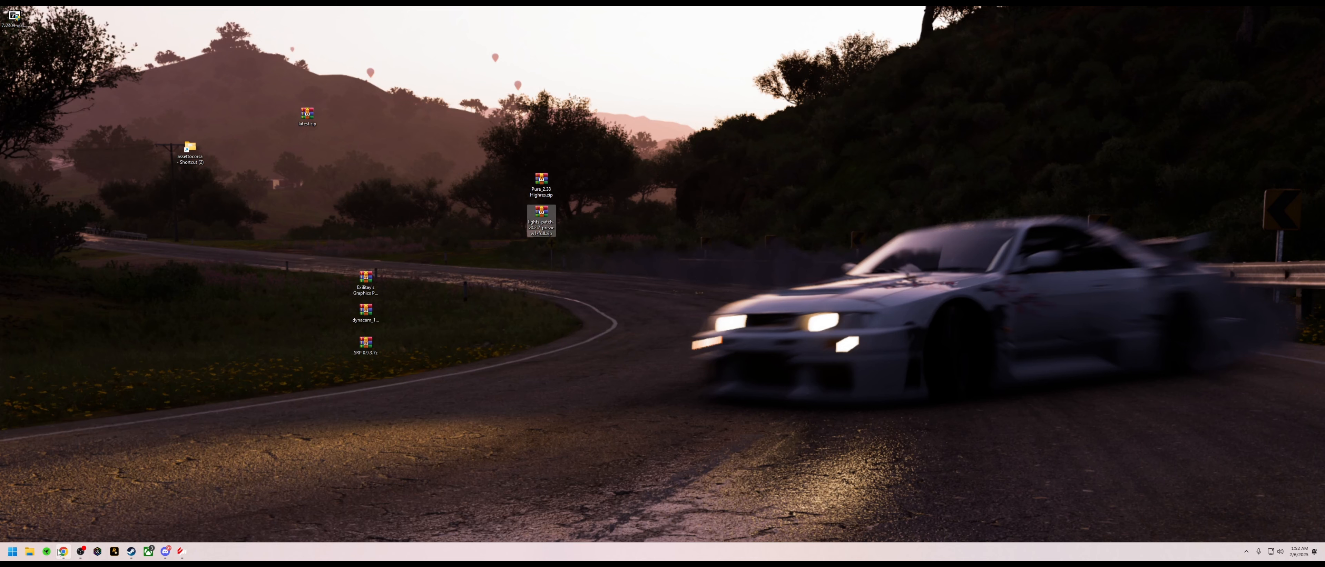
# Step: Switch to the browser and locate the Exilitay's Graphics Pack v2.4.zip attachment in Exilitay Graphics' recent Patreon posts
pyautogui.click(63, 551)
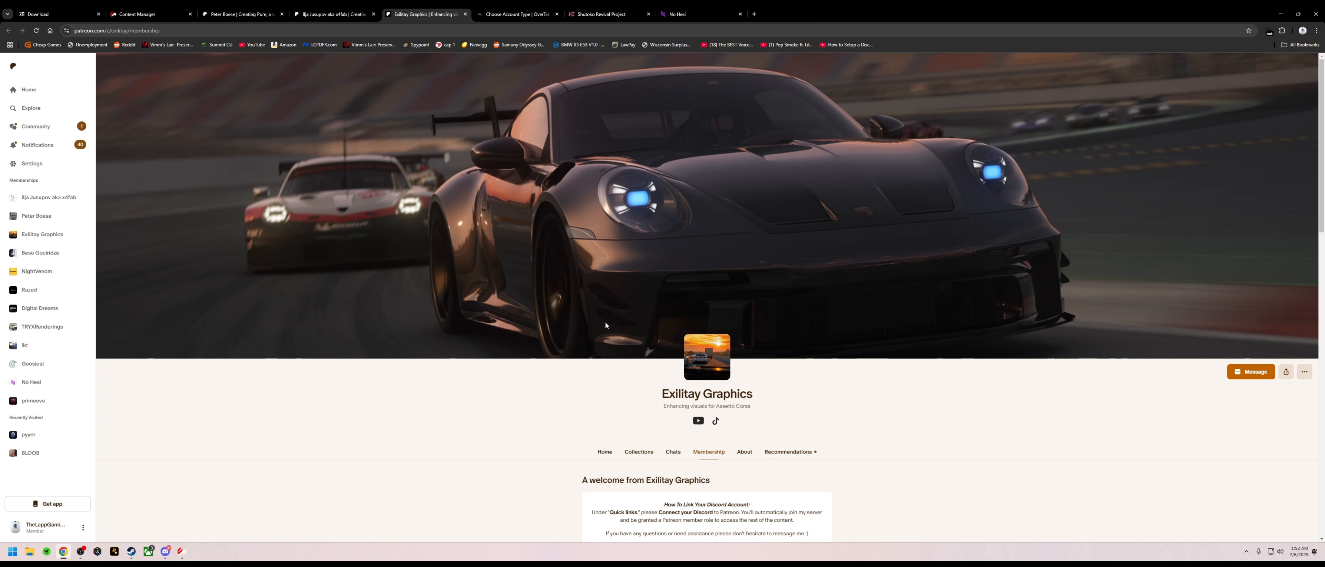
pyautogui.scroll(-3, 605, 323)
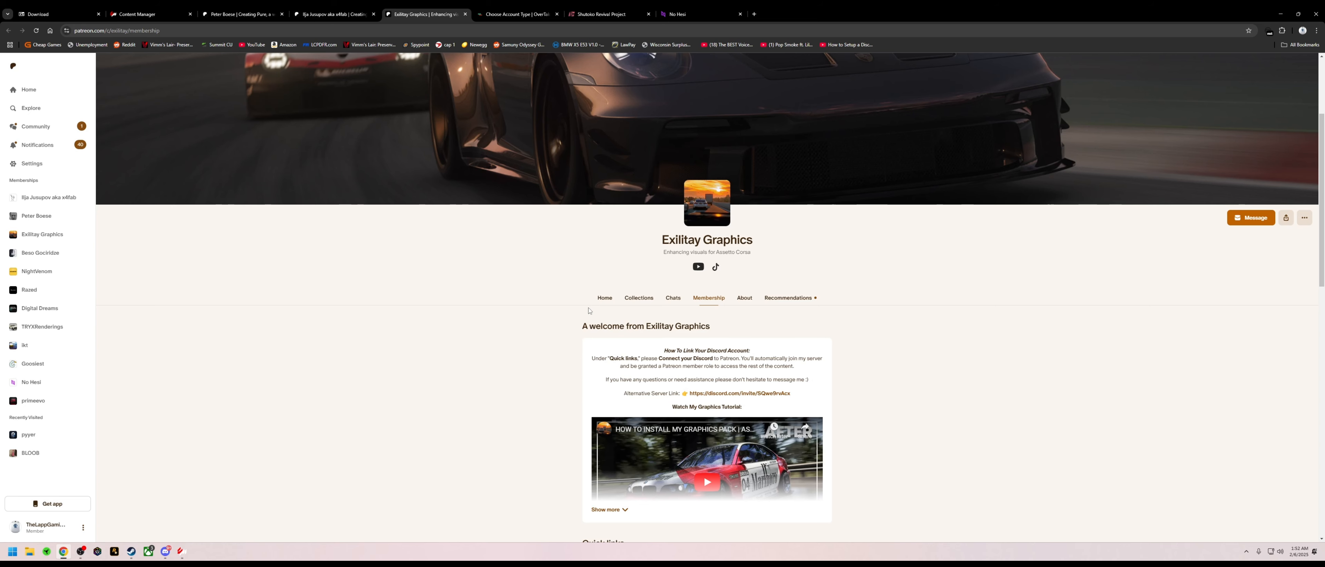
pyautogui.click(605, 299)
pyautogui.scroll(-4, 627, 363)
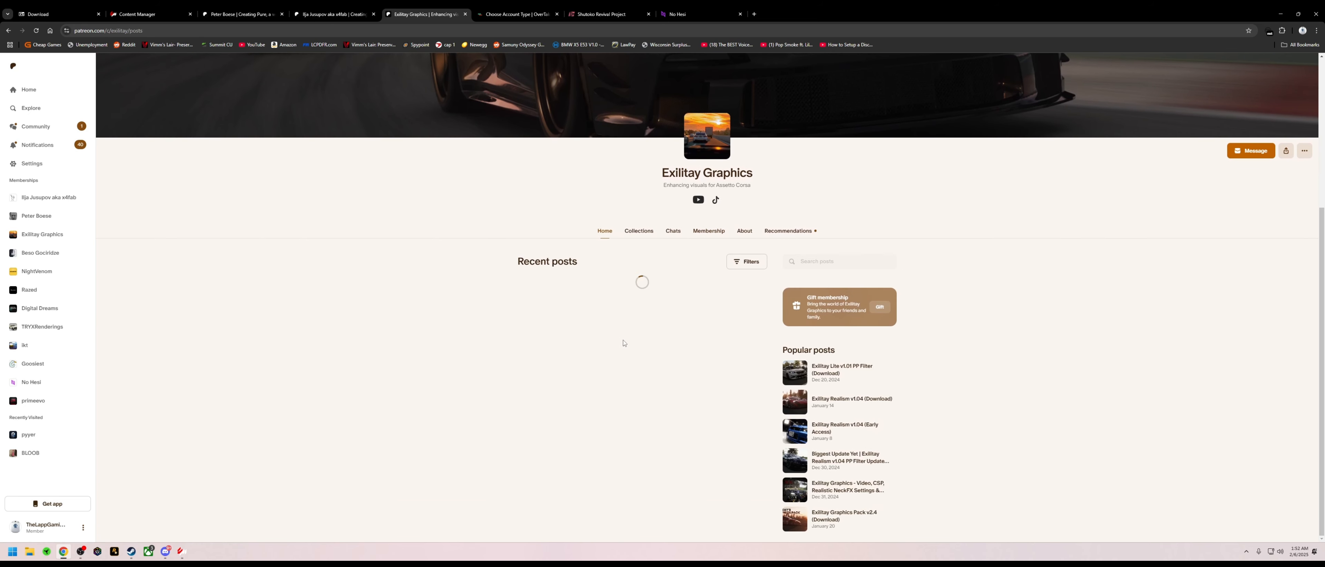
pyautogui.scroll(-4, 612, 330)
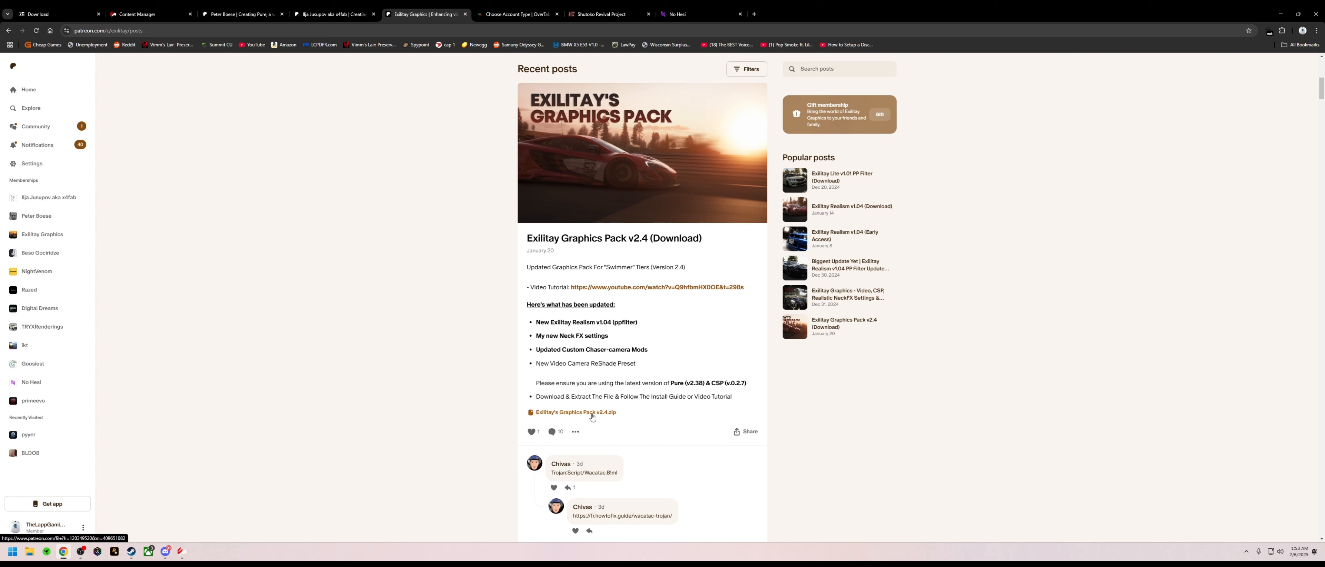
# Step: Place the Exilitay's Graphics Pack v2.4 archive beneath the lights-patch archive on the desktop
pyautogui.click(1281, 14)
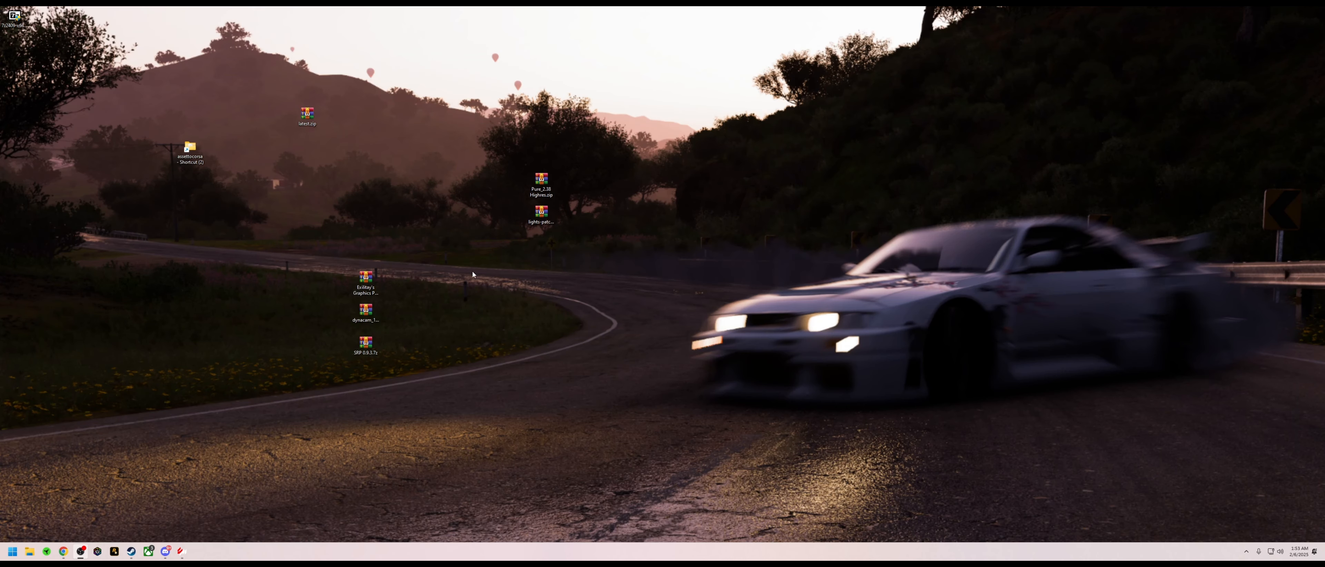
pyautogui.moveTo(377, 276); pyautogui.dragTo(546, 247)
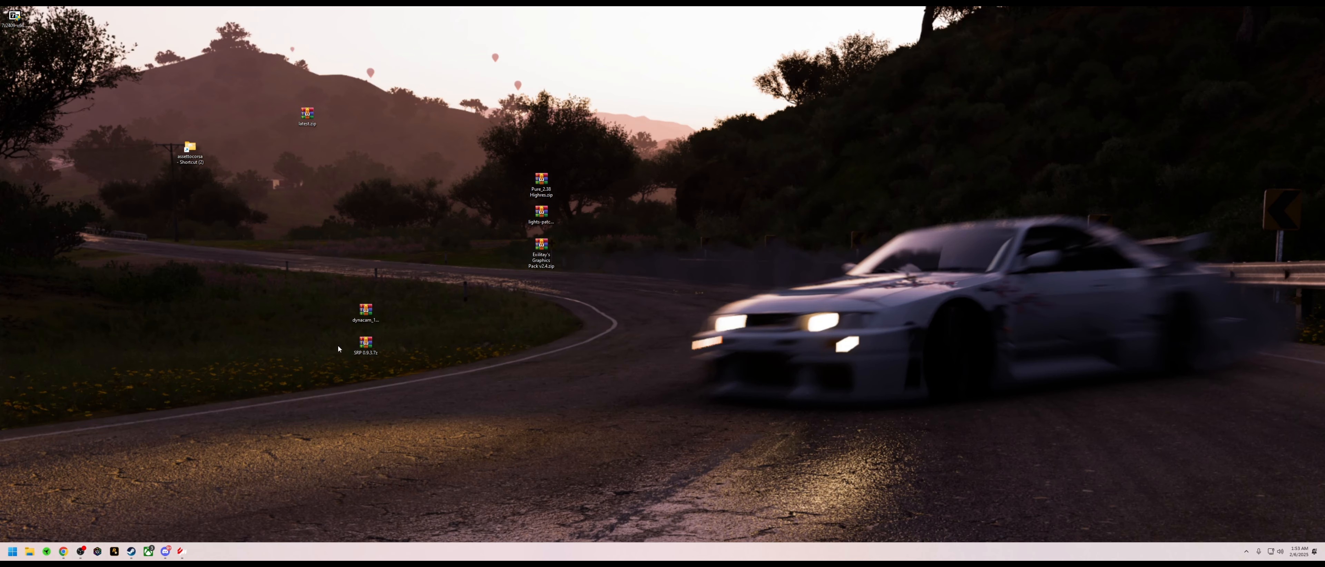
pyautogui.click(63, 551)
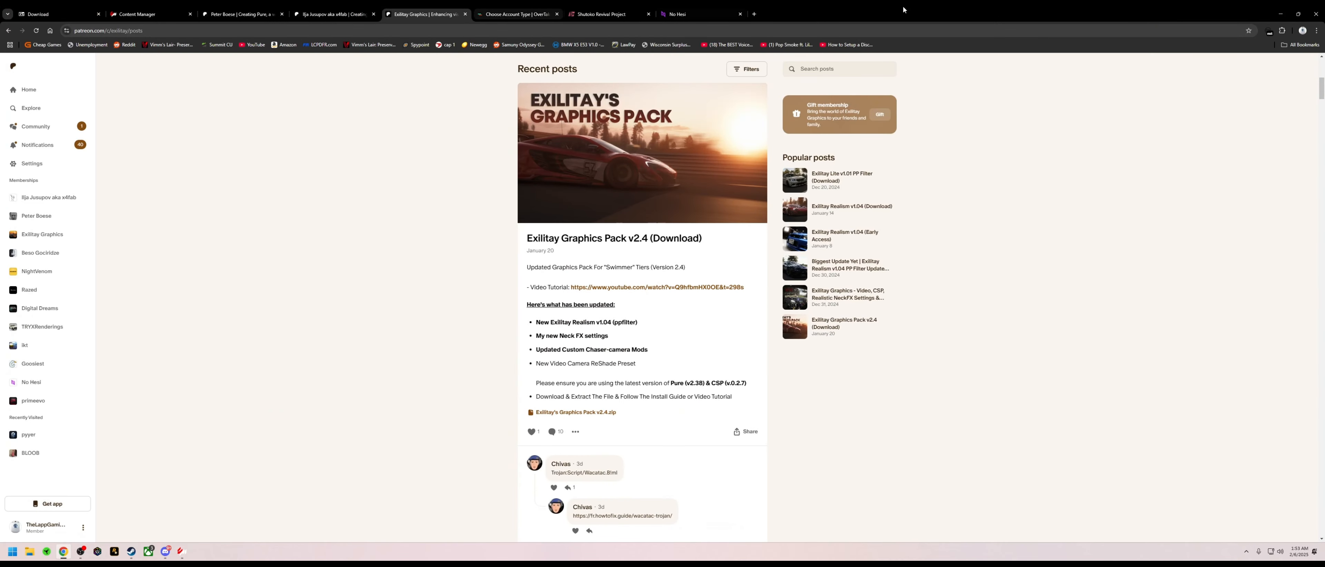
pyautogui.click(1281, 14)
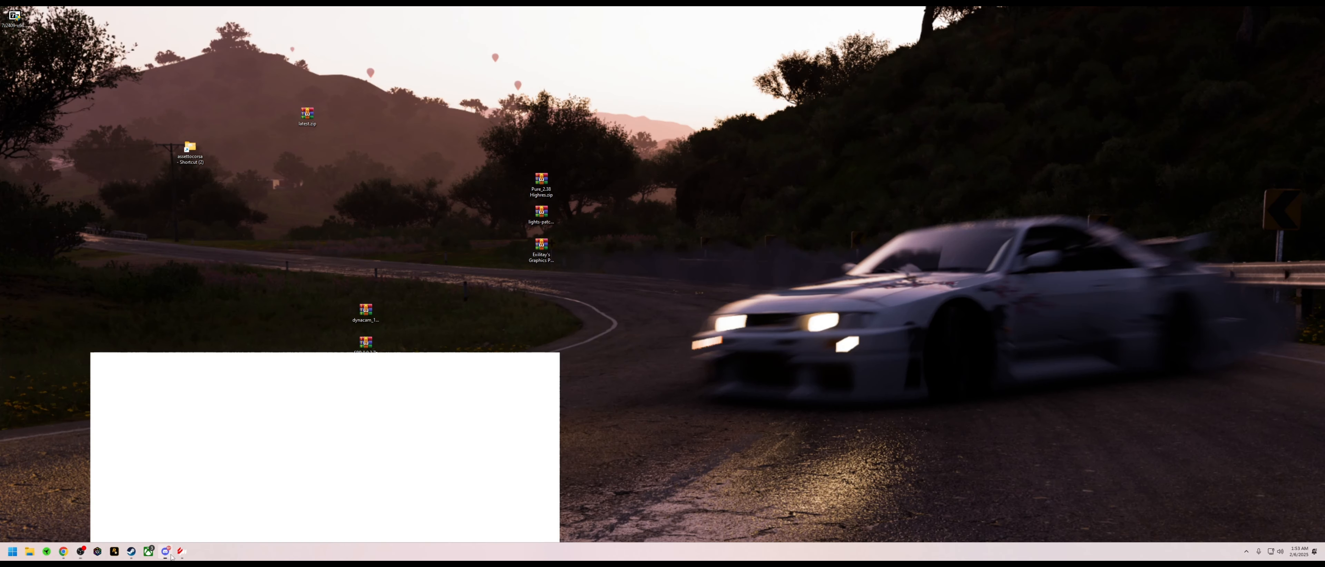
# Step: Switch to Discord and follow the DynaCam - CSP Chaser Cam link posted in the dynacam channel
pyautogui.click(166, 552)
pyautogui.click(72, 297)
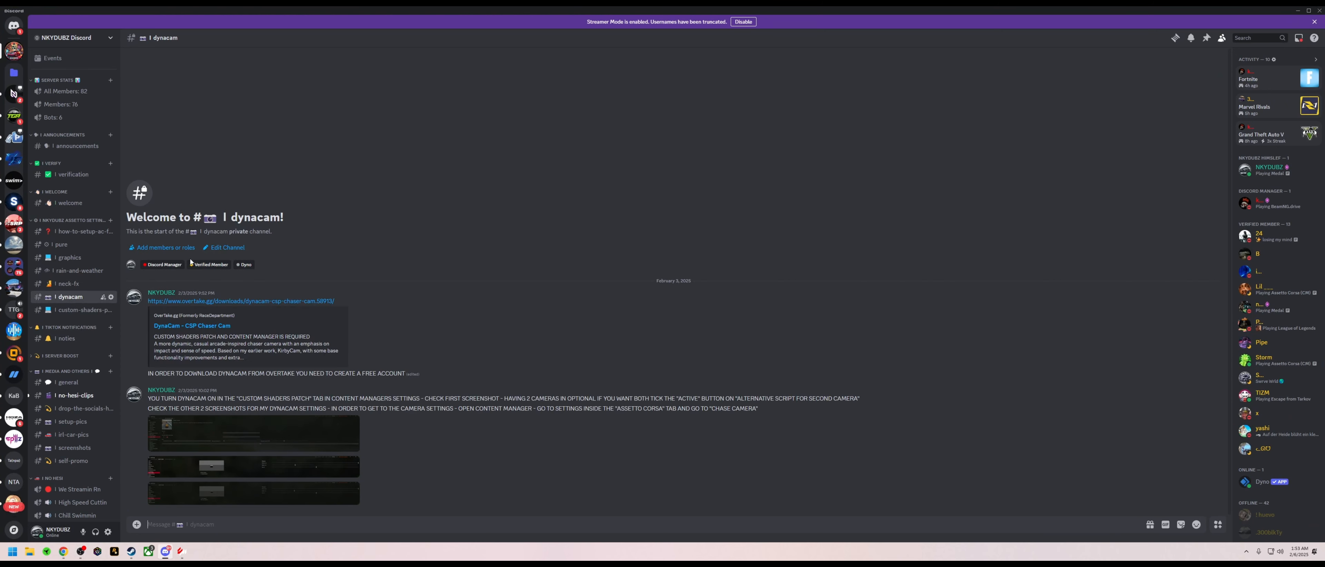
pyautogui.click(293, 304)
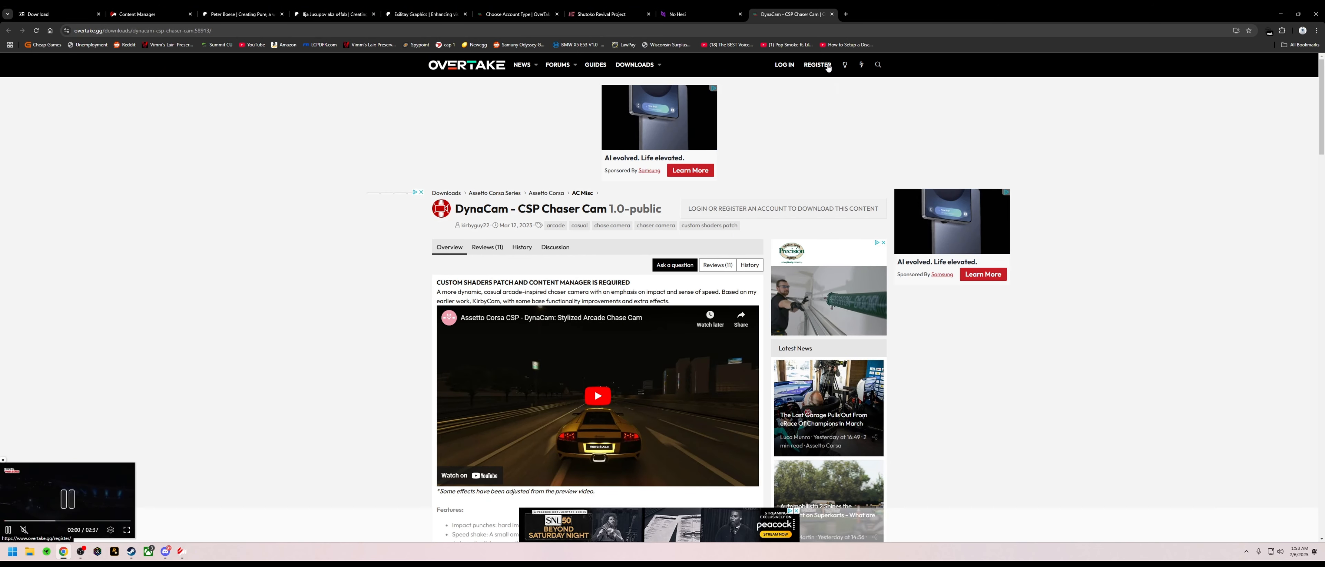
pyautogui.click(829, 67)
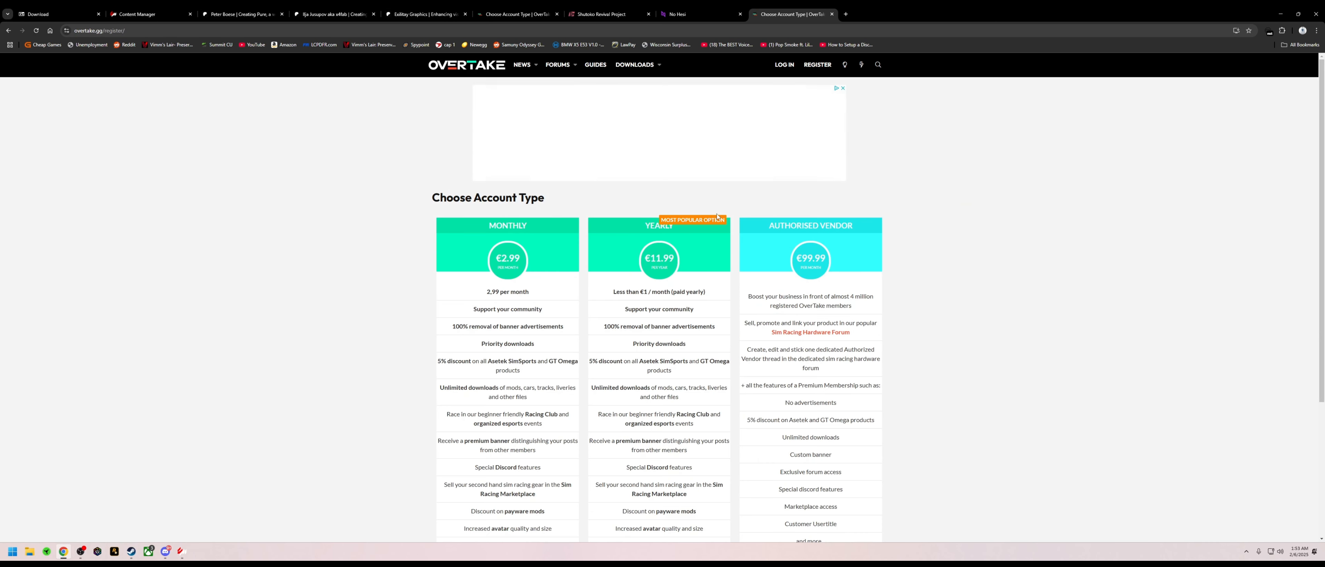
pyautogui.scroll(-5, 549, 185)
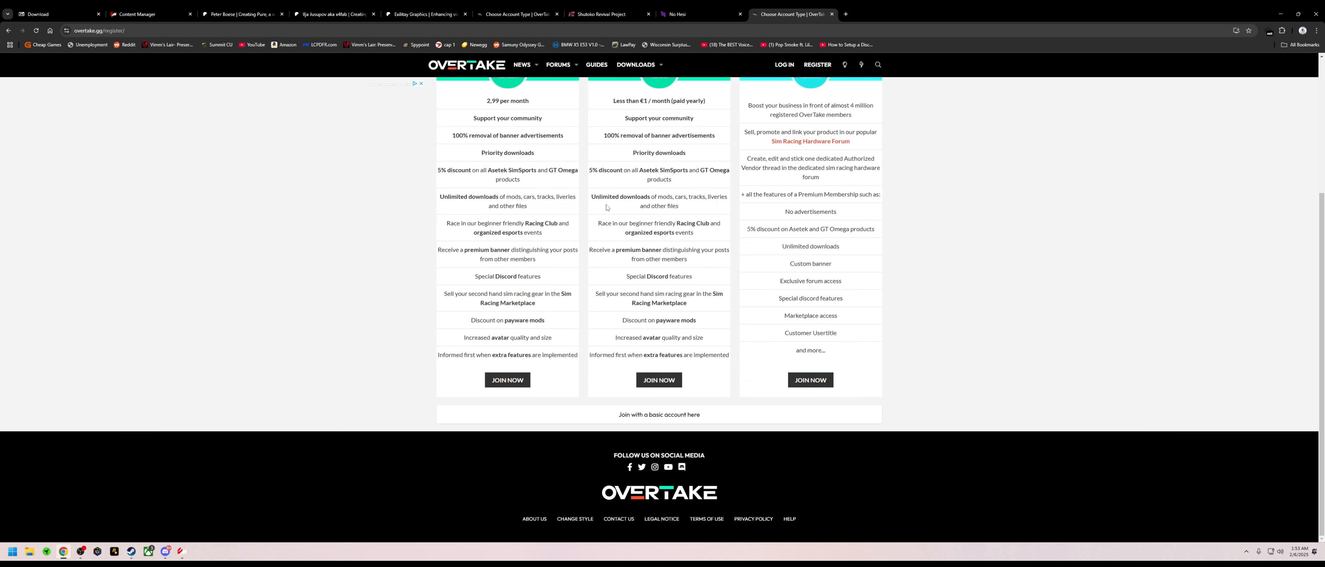
pyautogui.click(694, 415)
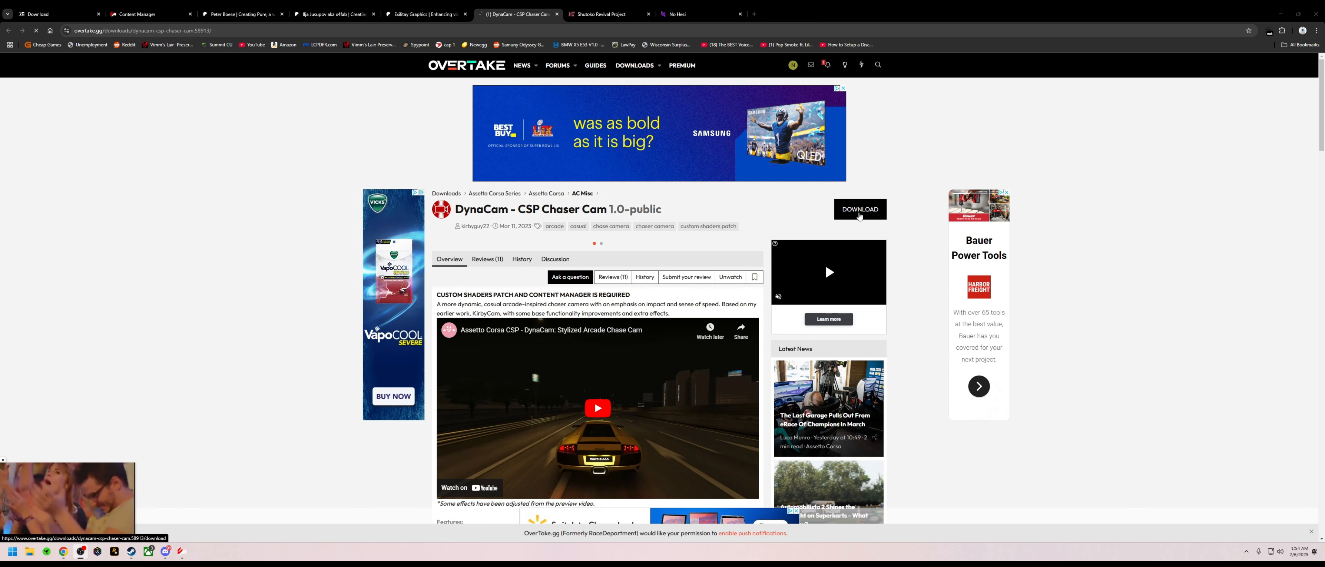
# Step: Minimize the browser and place the dynacam archive beneath the Exilitay's Graphics Pack archive on the desktop
pyautogui.click(1281, 14)
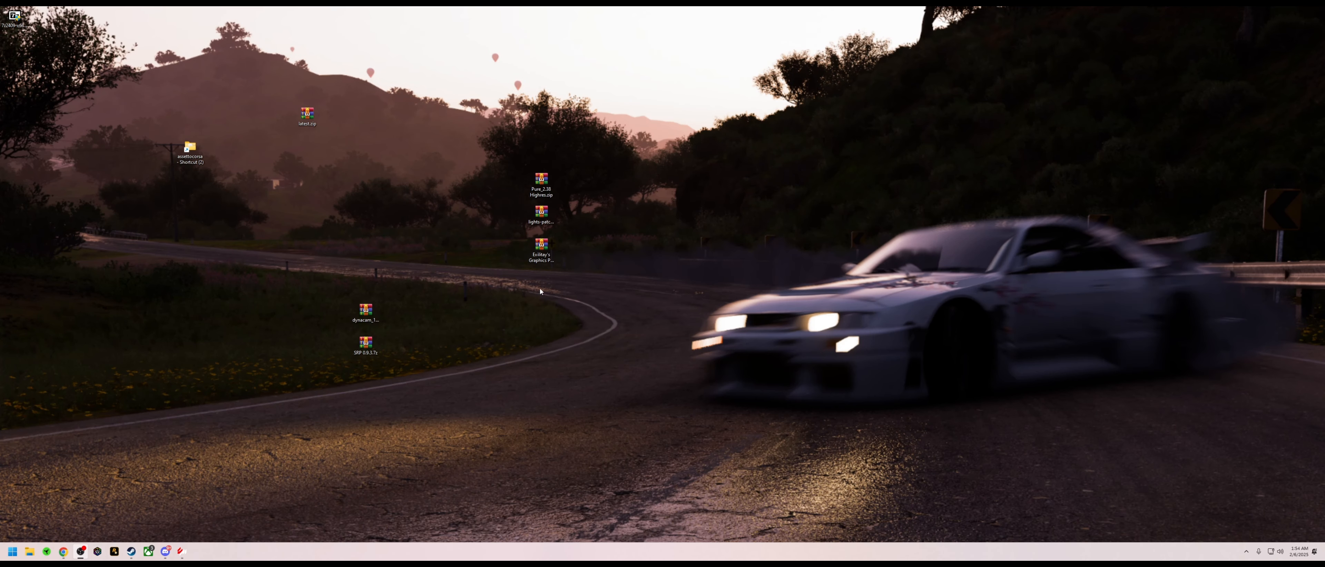
pyautogui.moveTo(365, 310); pyautogui.dragTo(543, 282)
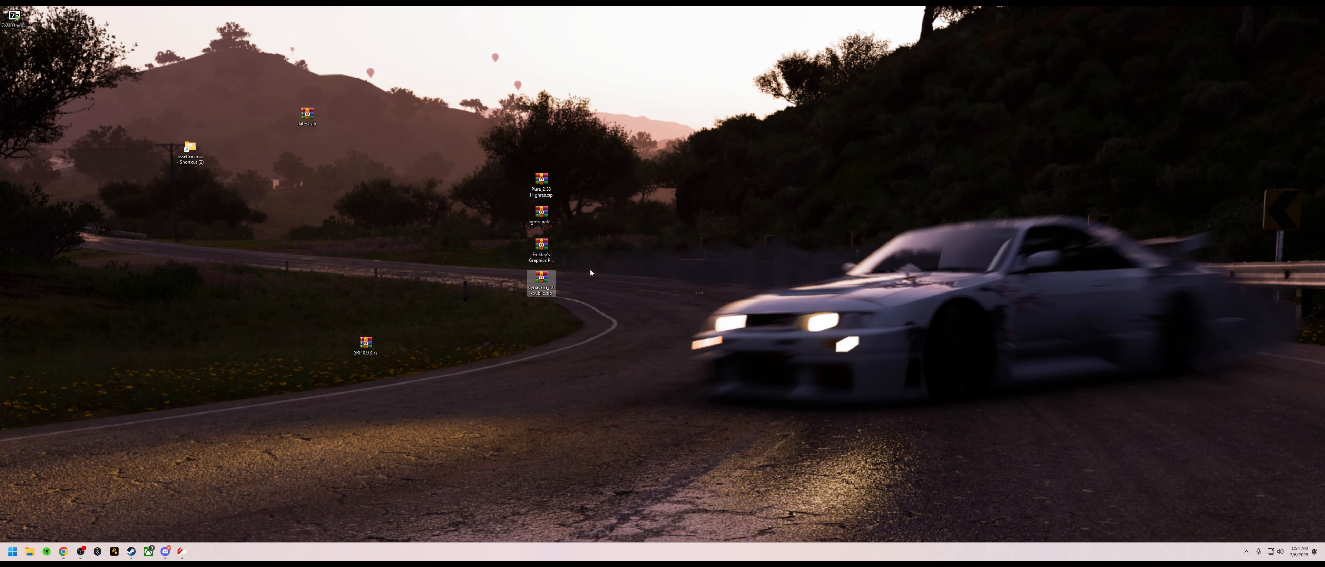
pyautogui.moveTo(533, 133); pyautogui.dragTo(478, 233)
pyautogui.click(348, 296)
# Step: Switch to the browser and go to the download section of the Shutoko Revival Project site
pyautogui.click(63, 551)
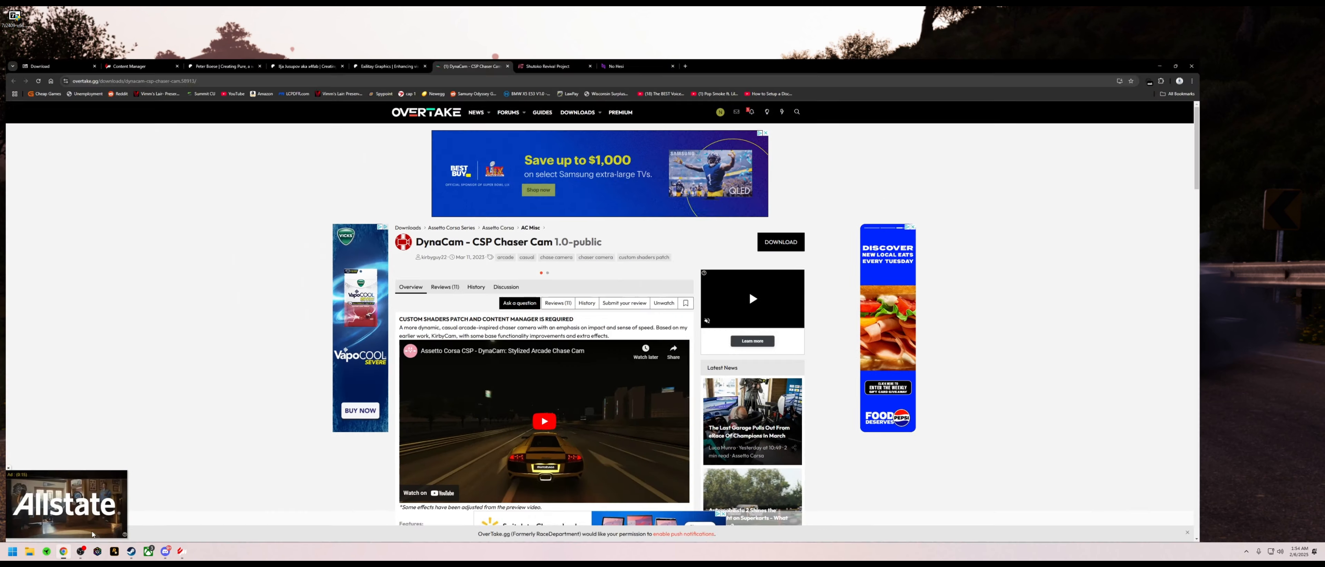
pyautogui.click(601, 14)
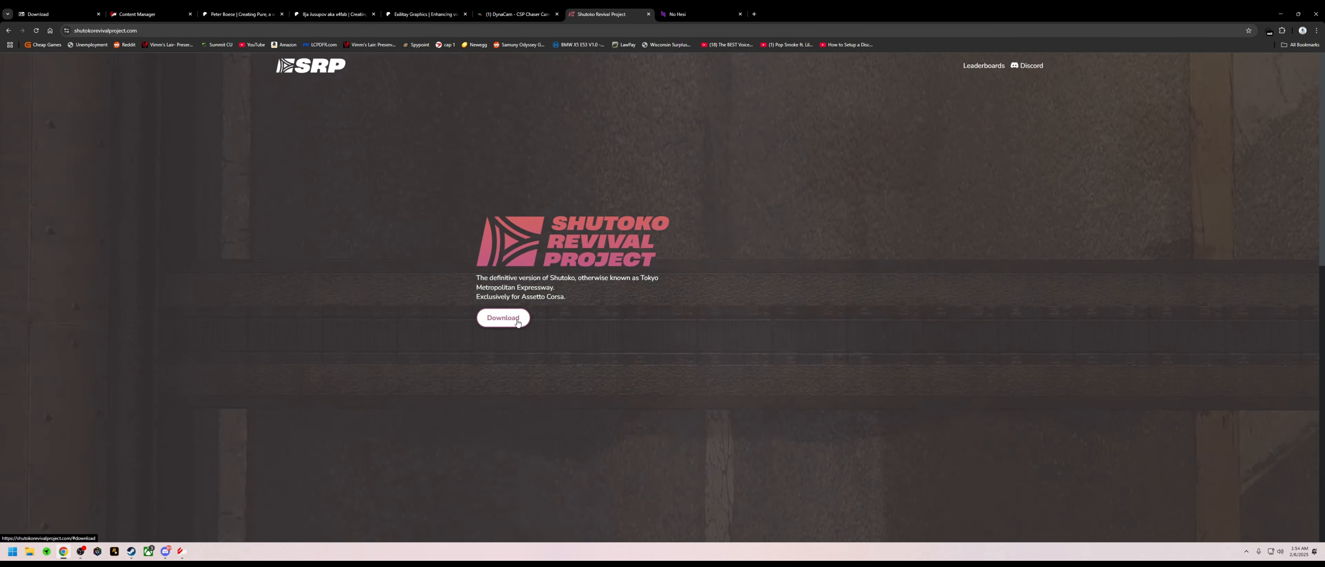
pyautogui.click(504, 317)
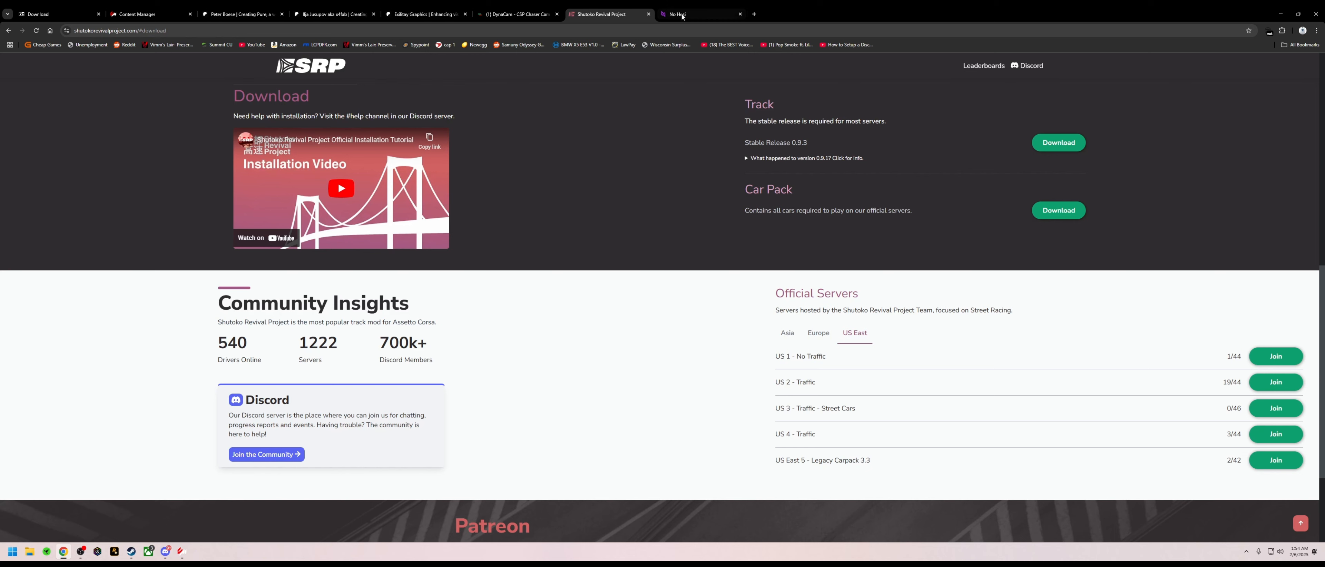
# Step: Minimize the browser, move latest.zip above the assettocorsa shortcut, and open the assettocorsa game folder
pyautogui.click(1279, 13)
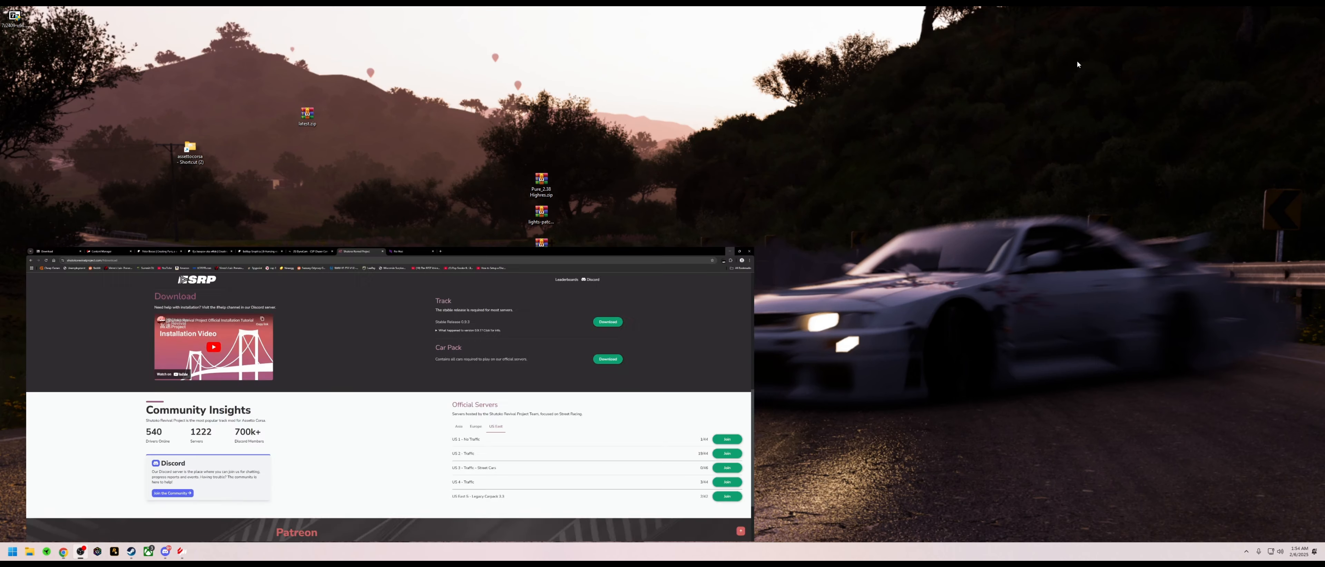
pyautogui.moveTo(307, 115); pyautogui.dragTo(160, 83)
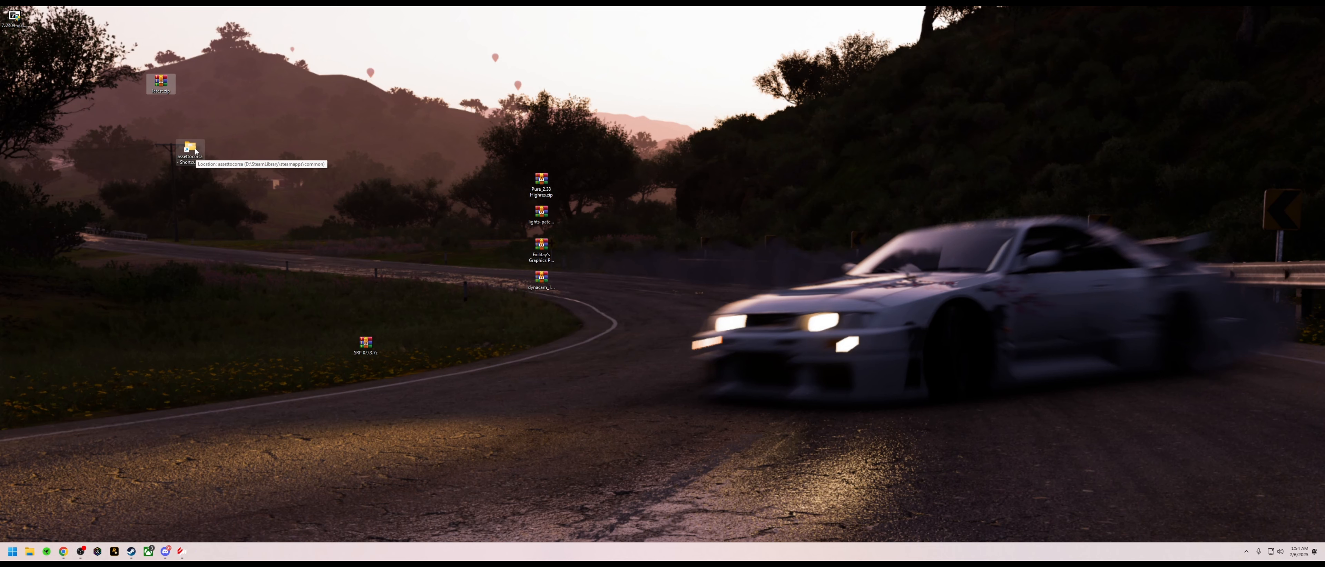
pyautogui.doubleClick(195, 149)
pyautogui.moveTo(716, 258); pyautogui.dragTo(320, 298)
# Step: Separate the Pure 2.38 Highres archive, open its Pure 2.38 folder, and arrange the archive window beside the assettocorsa folder
pyautogui.moveTo(538, 186); pyautogui.dragTo(1068, 118)
pyautogui.doubleClick(1070, 118)
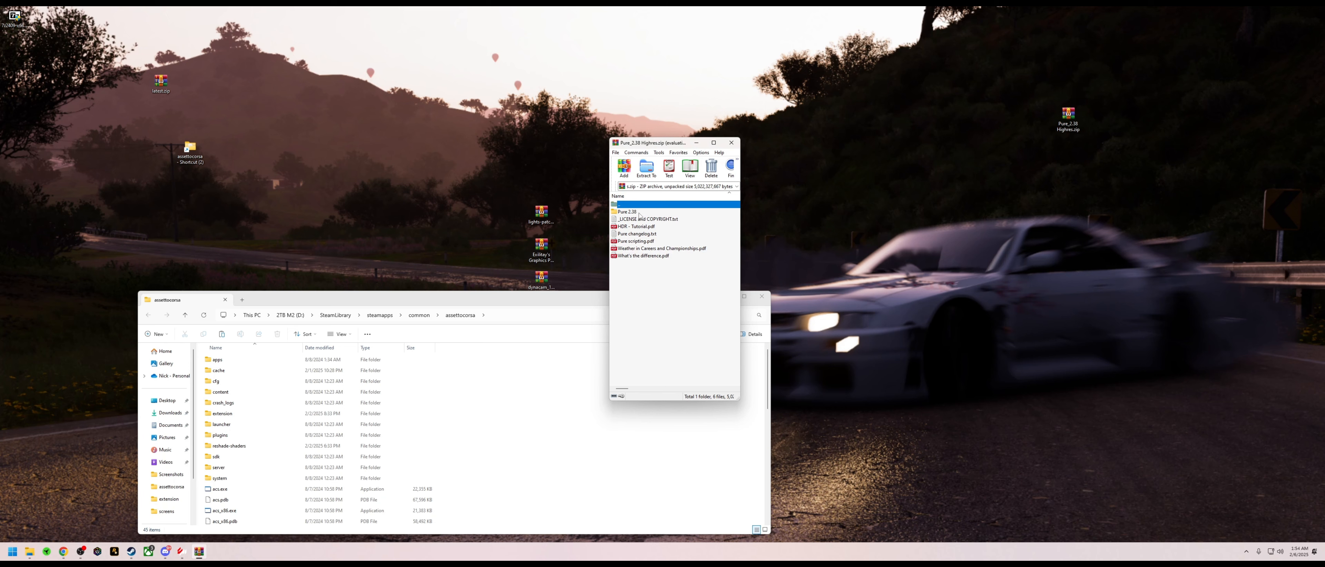
pyautogui.doubleClick(628, 211)
pyautogui.moveTo(664, 142); pyautogui.dragTo(944, 108)
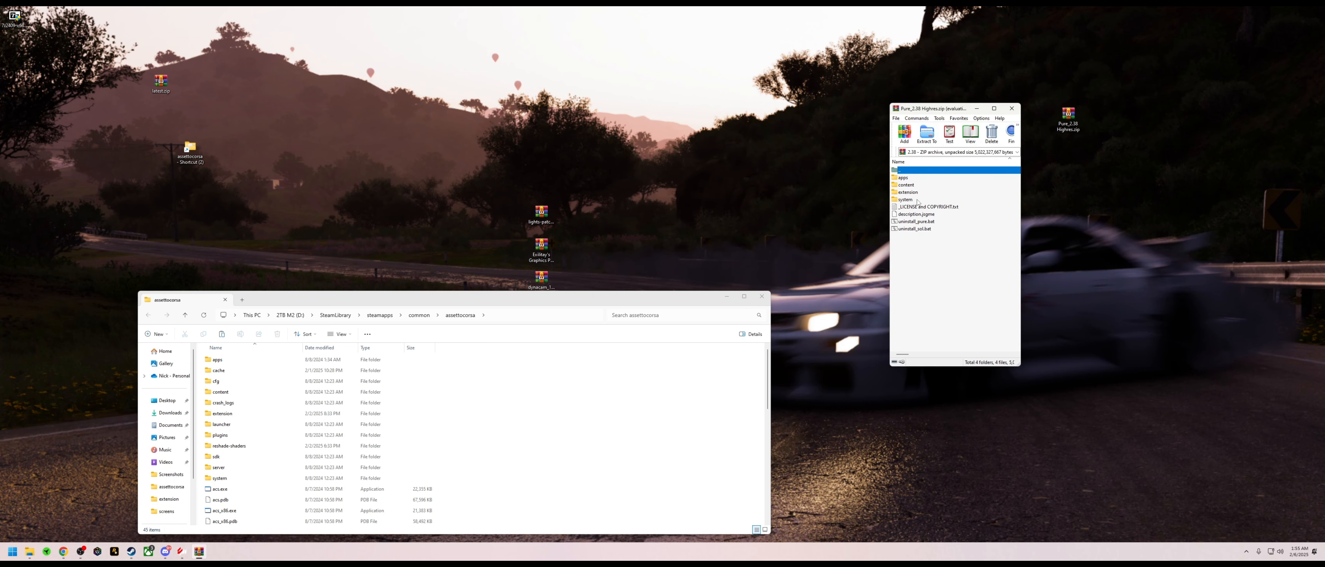
pyautogui.click(907, 200)
pyautogui.moveTo(678, 297); pyautogui.dragTo(680, 114)
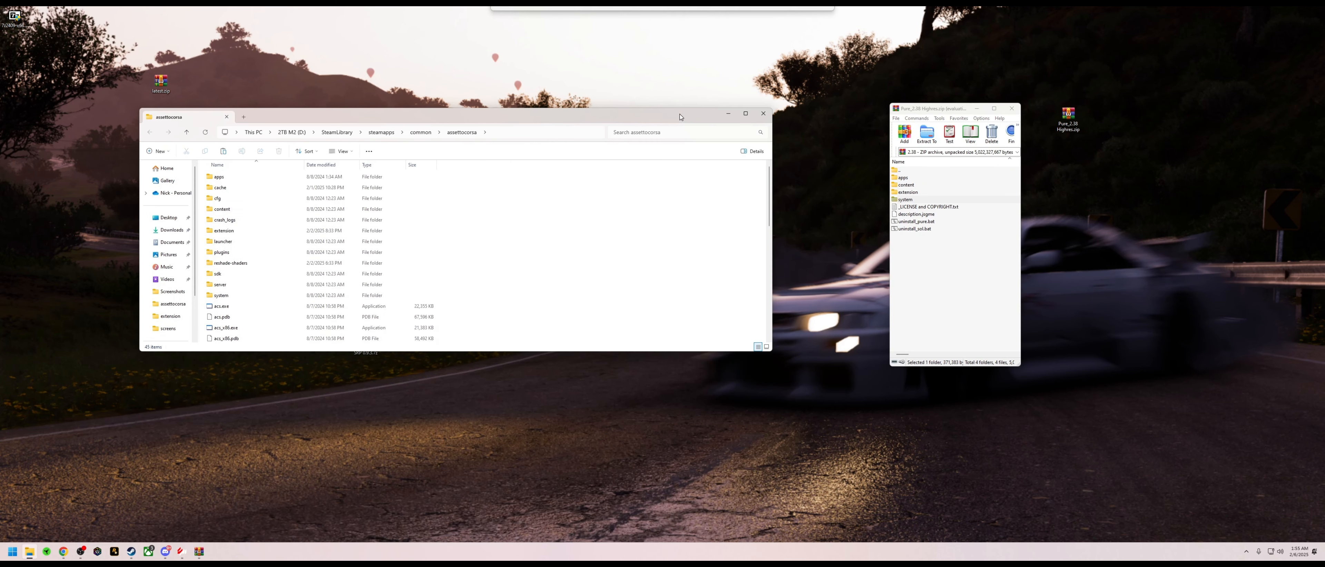
pyautogui.moveTo(577, 191); pyautogui.dragTo(740, 325)
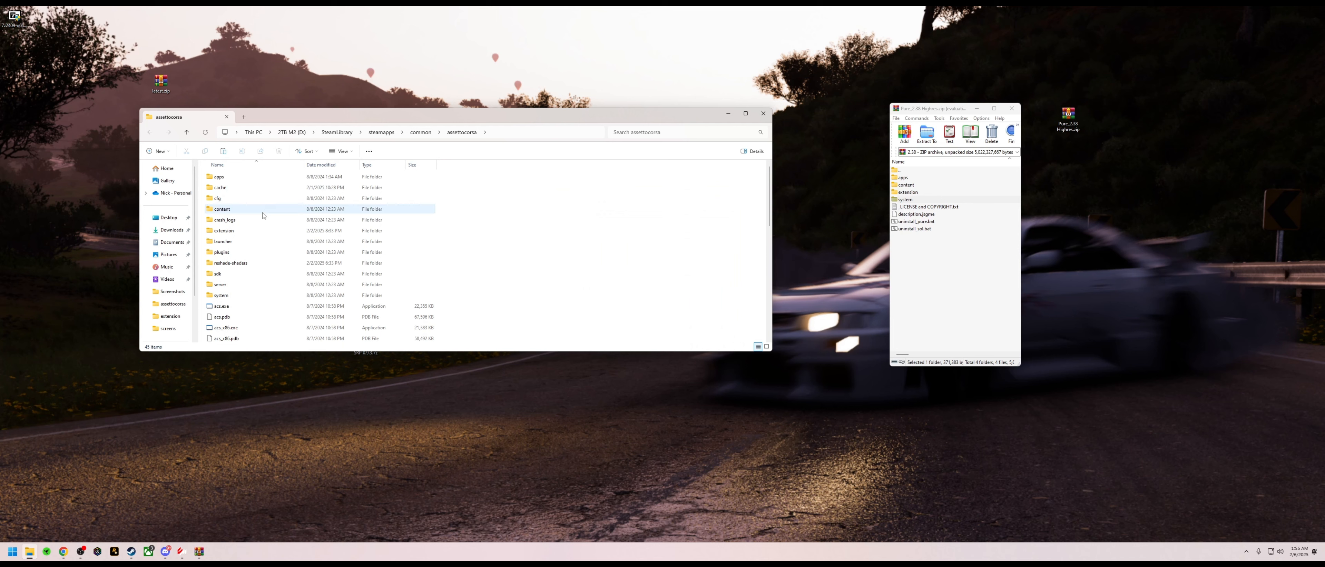
pyautogui.click(251, 211)
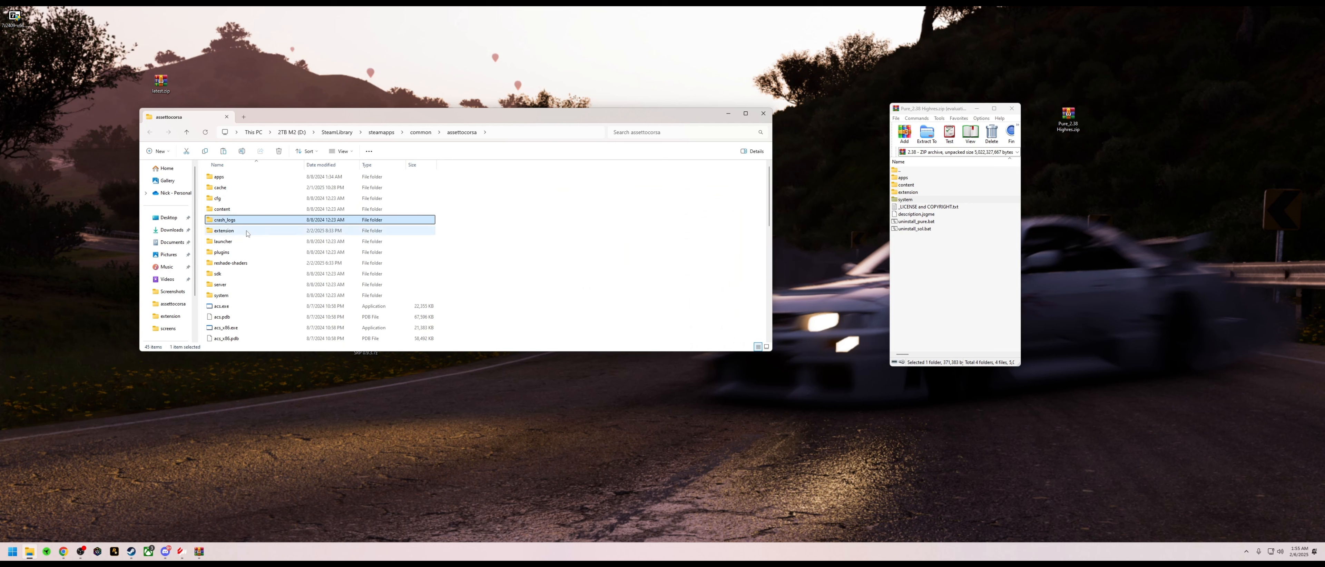
pyautogui.click(608, 263)
pyautogui.moveTo(629, 205); pyautogui.dragTo(646, 245)
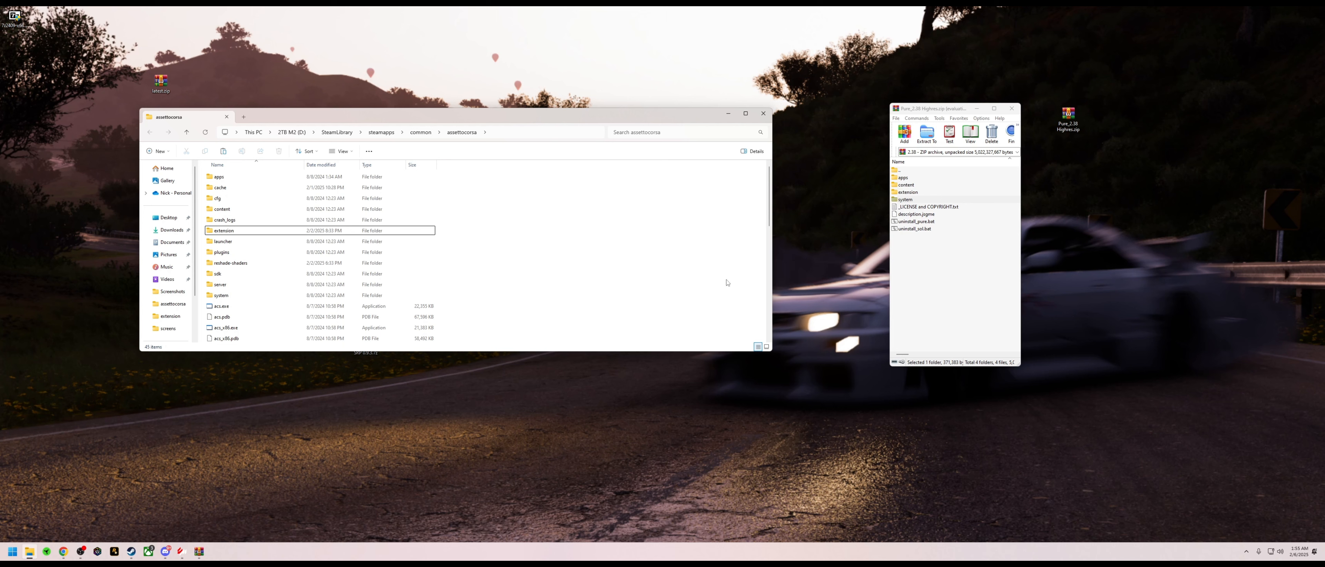
pyautogui.moveTo(708, 295); pyautogui.dragTo(531, 188)
# Step: Extract Pure's apps, content, extension and system folders into assettocorsa, replacing files with the same names, and close the archive
pyautogui.click(908, 178)
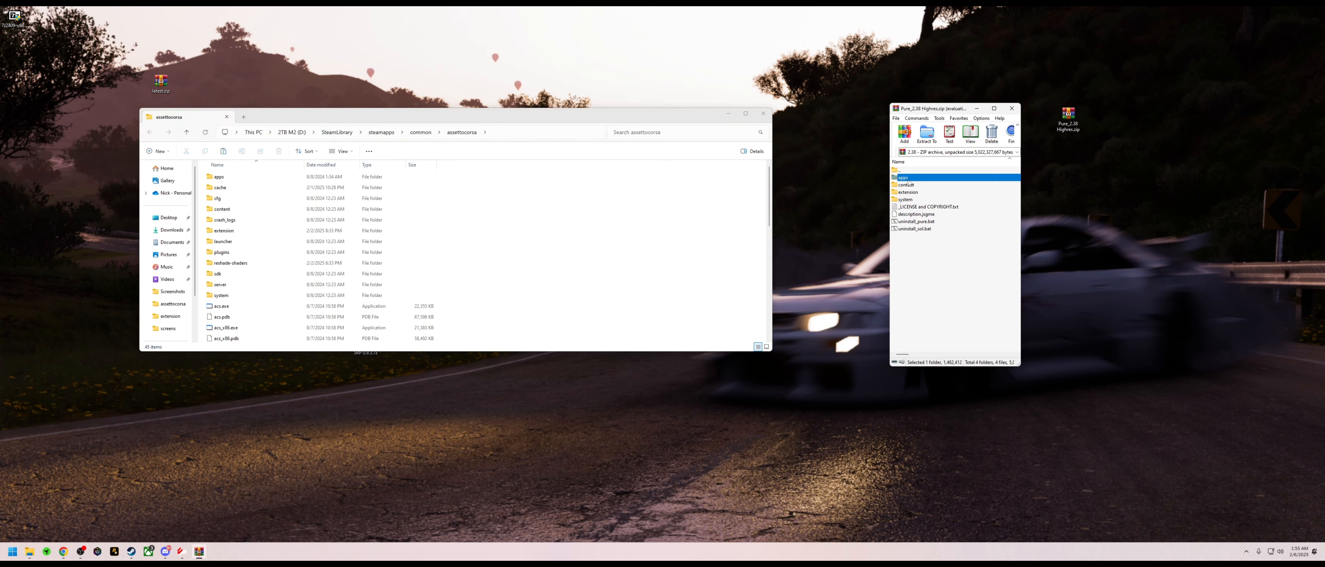
pyautogui.keyDown('shift'); pyautogui.click(911, 200); pyautogui.keyUp('shift')
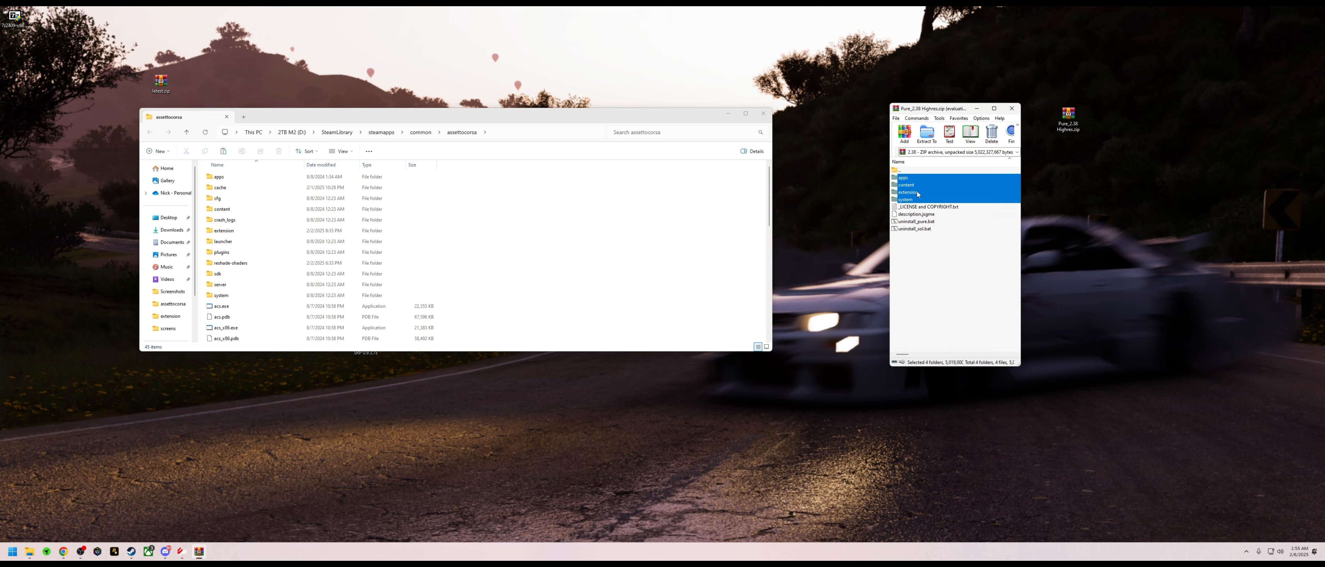
pyautogui.moveTo(795, 200); pyautogui.dragTo(688, 237)
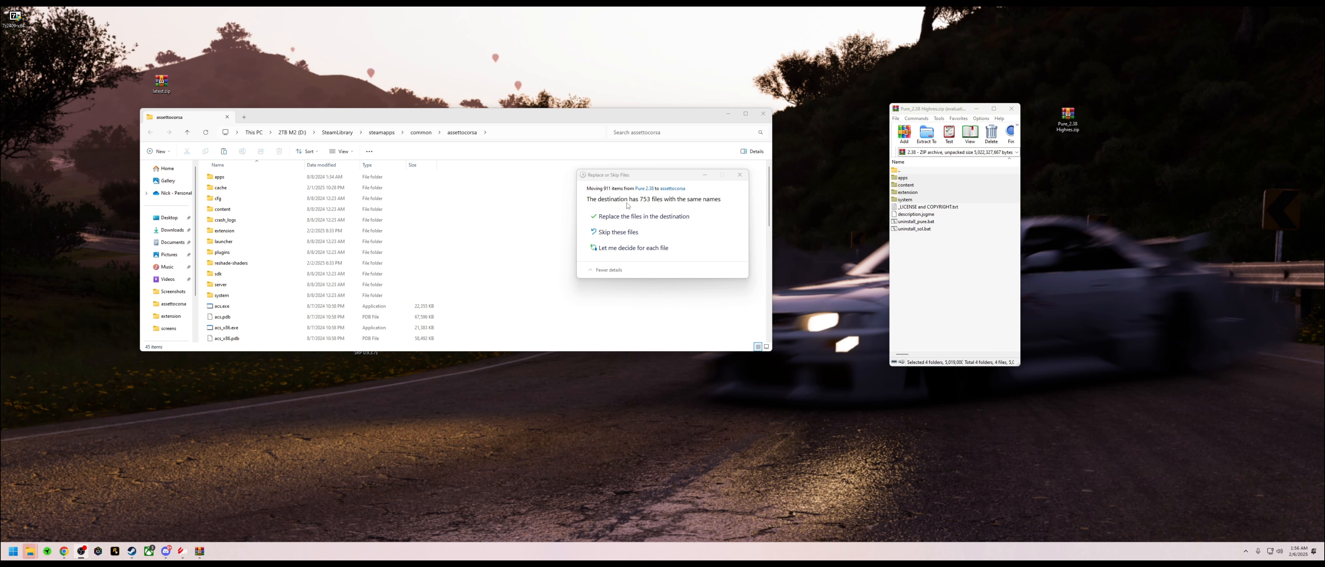
pyautogui.click(653, 221)
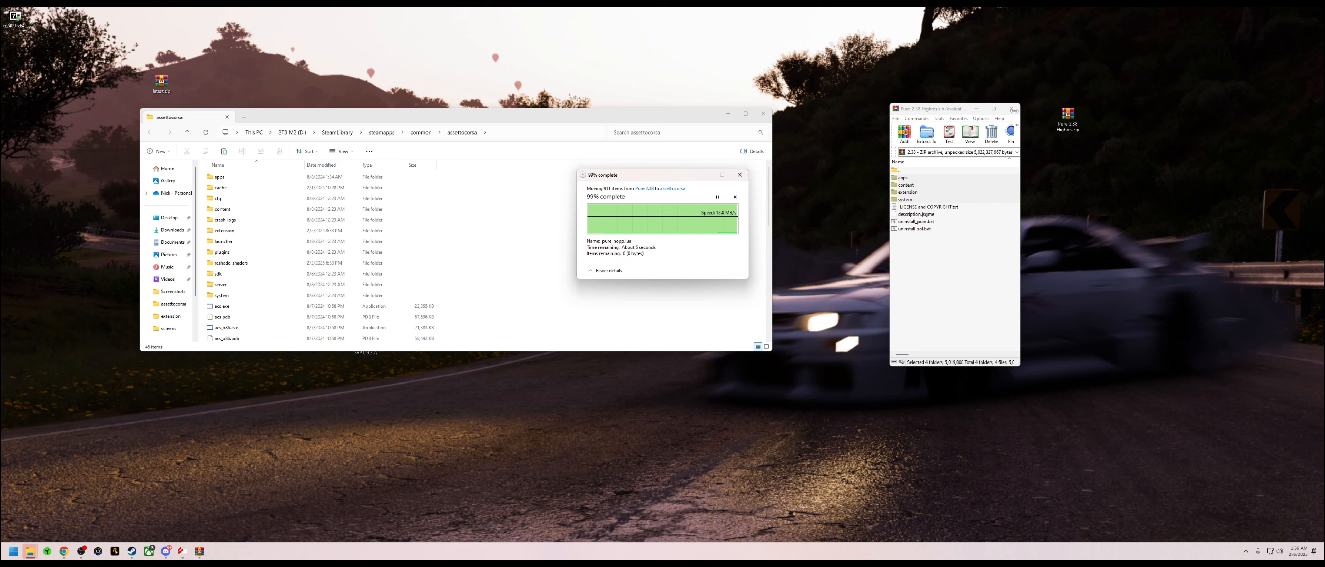
pyautogui.click(1011, 109)
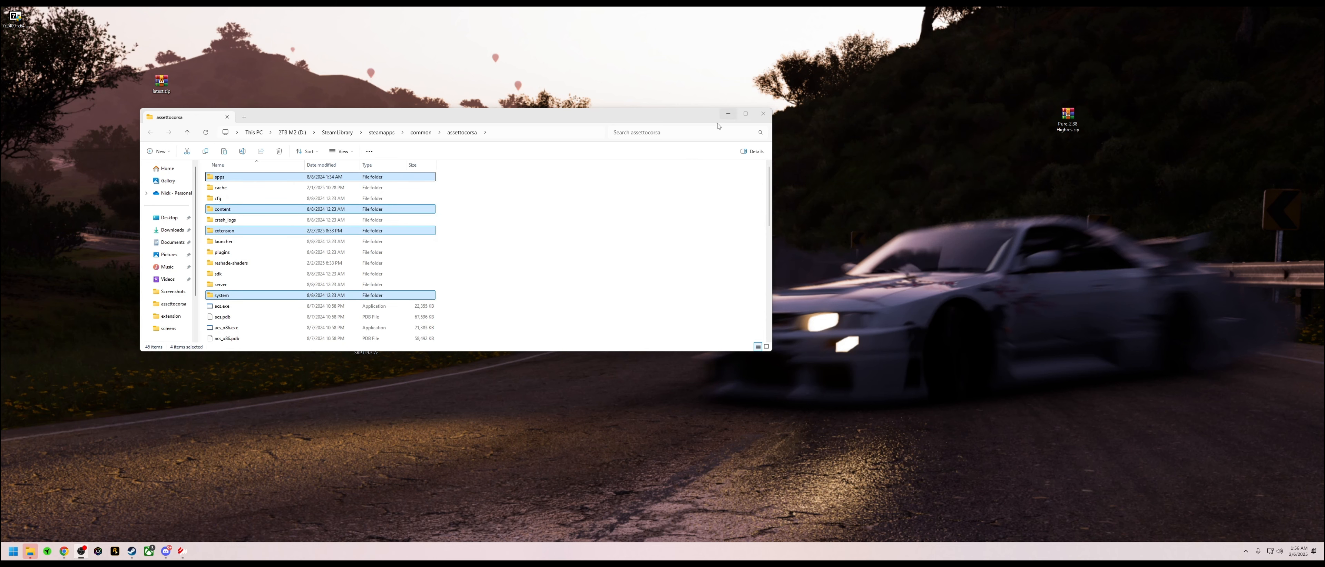
pyautogui.click(206, 133)
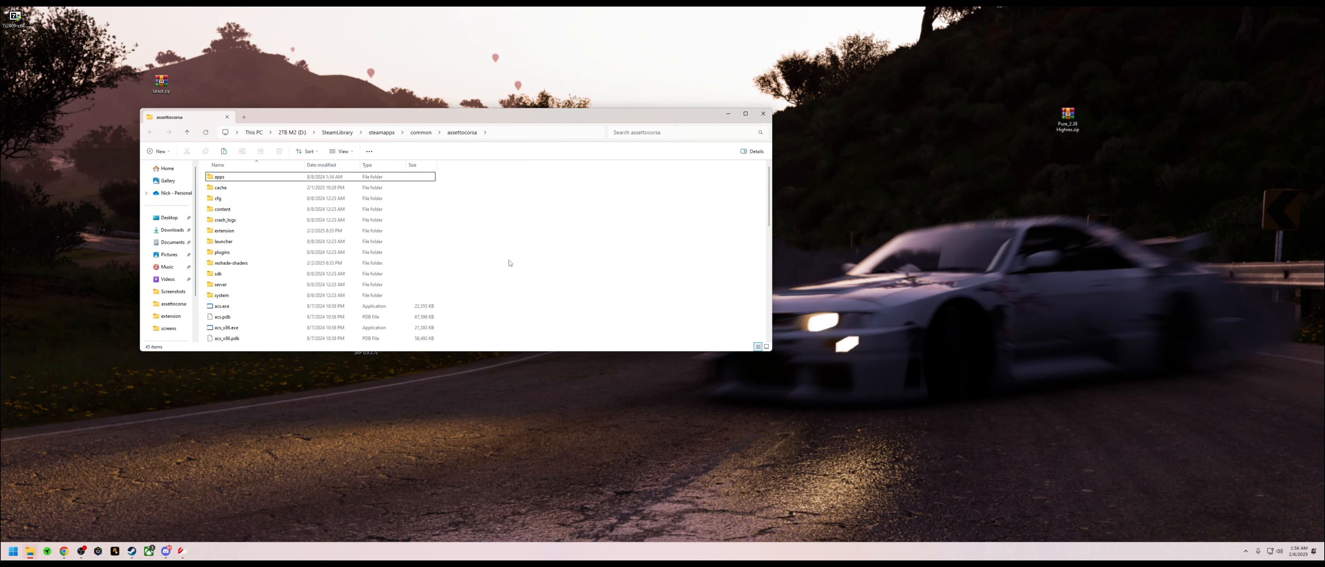
pyautogui.moveTo(575, 213); pyautogui.dragTo(615, 268)
pyautogui.click(322, 188)
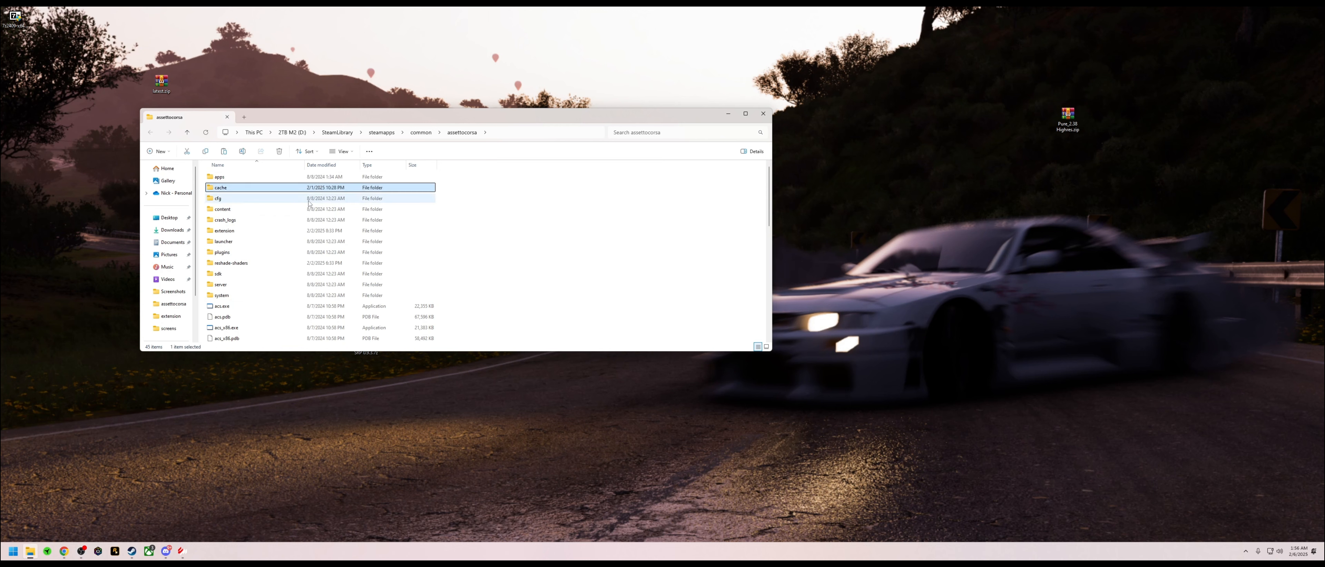
pyautogui.click(299, 209)
pyautogui.click(290, 231)
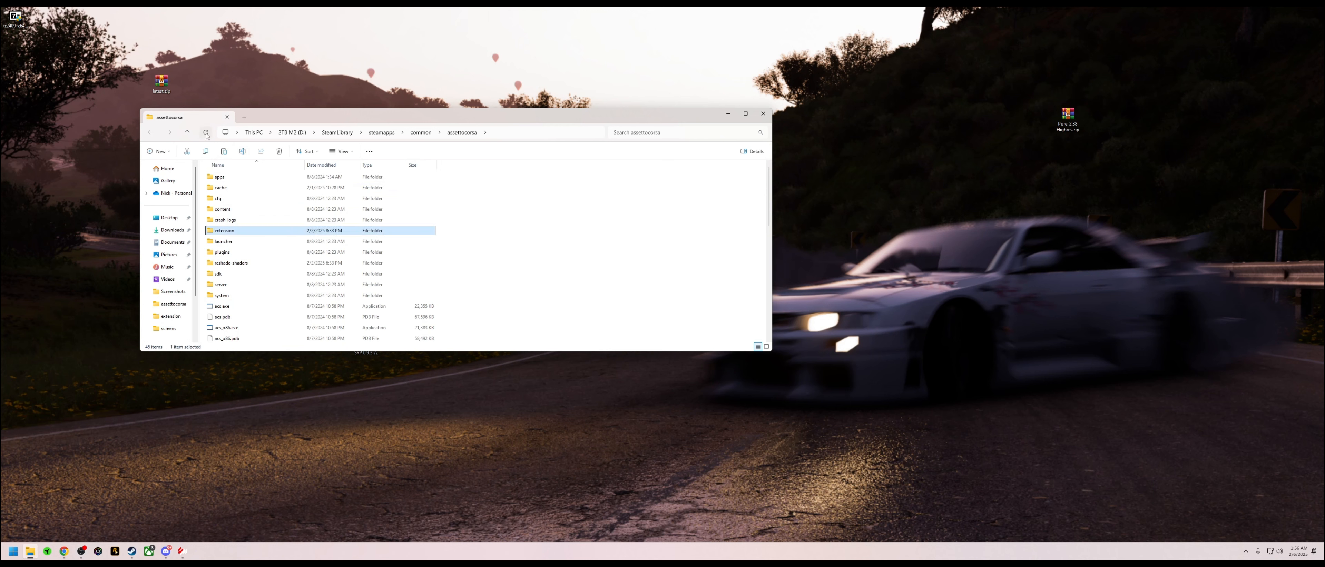
# Step: Separate the lights-patch archive from the others and open it beside the assettocorsa folder, dismissing the WinRAR license reminder
pyautogui.moveTo(681, 118); pyautogui.dragTo(672, 262)
pyautogui.moveTo(529, 203); pyautogui.dragTo(952, 178)
pyautogui.moveTo(626, 260); pyautogui.dragTo(656, 124)
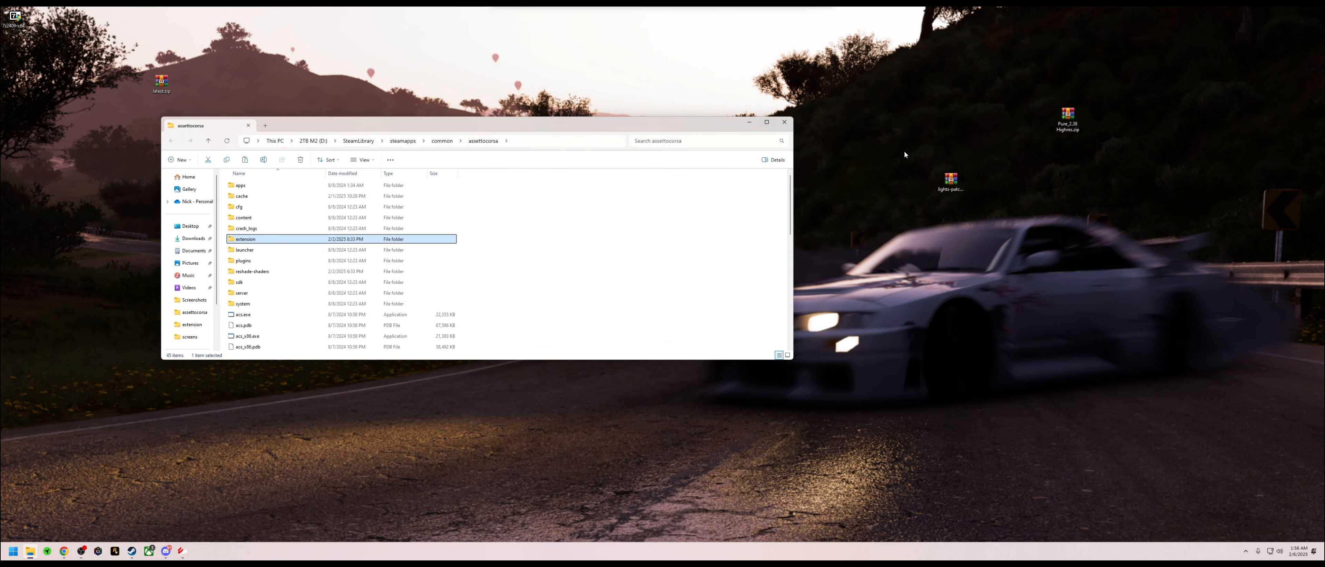
pyautogui.doubleClick(947, 179)
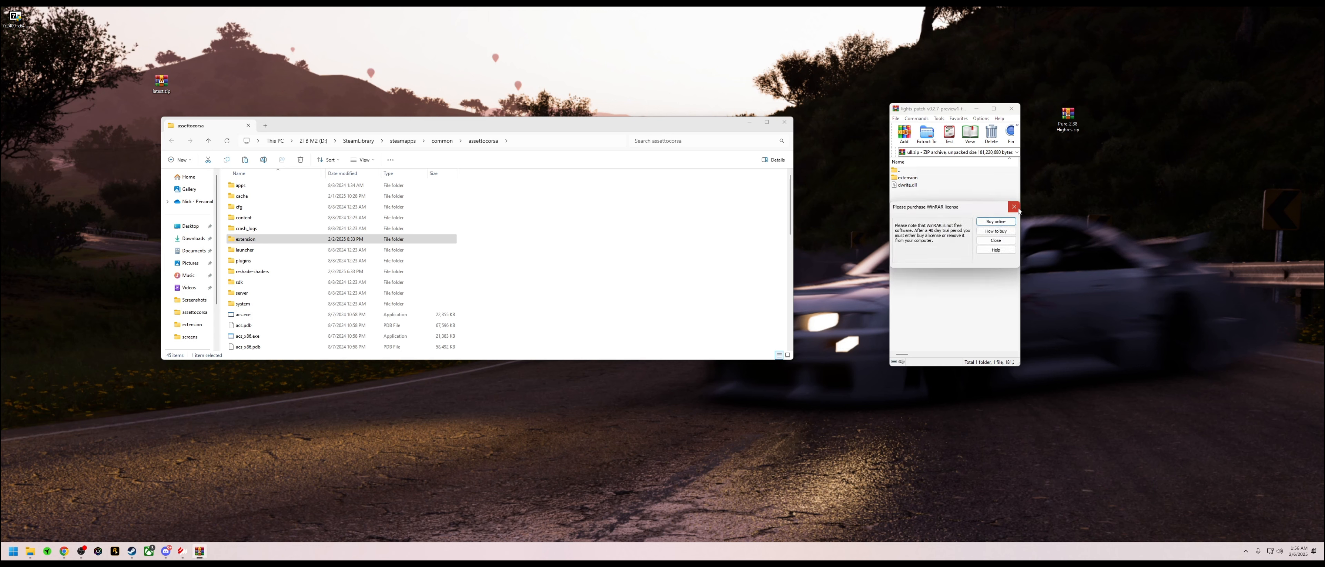
pyautogui.click(1014, 207)
# Step: Extract the lights patch's extension folder and dwrite.dll into assettocorsa, replacing files with the same names
pyautogui.moveTo(956, 219); pyautogui.dragTo(918, 184)
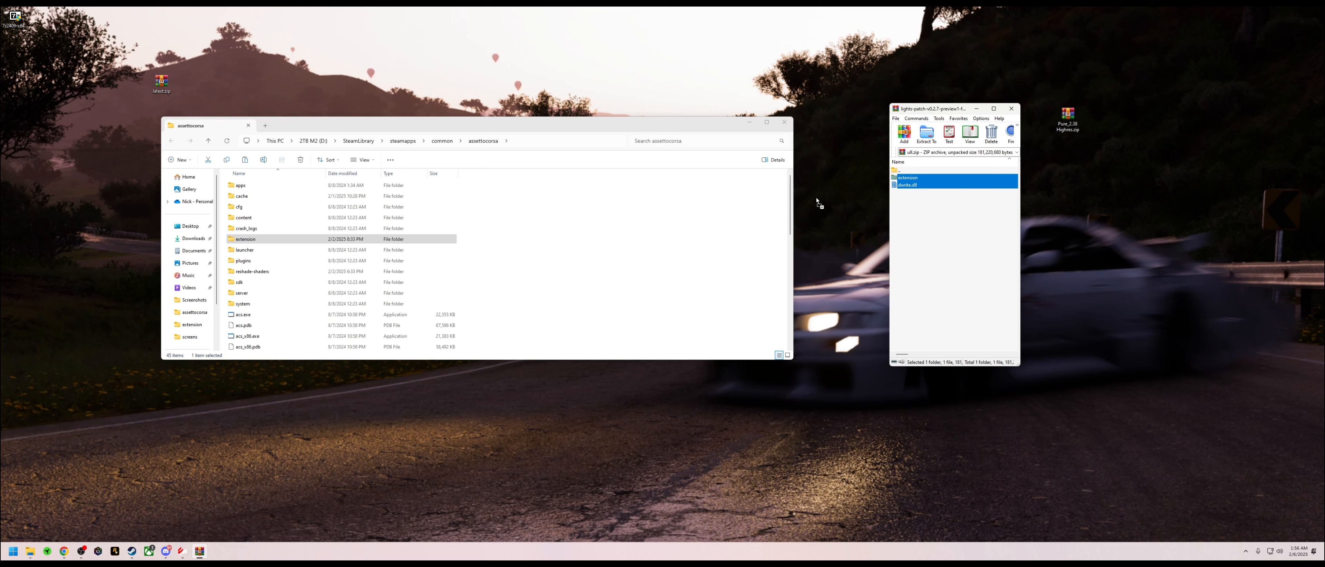
pyautogui.moveTo(817, 199); pyautogui.dragTo(620, 256)
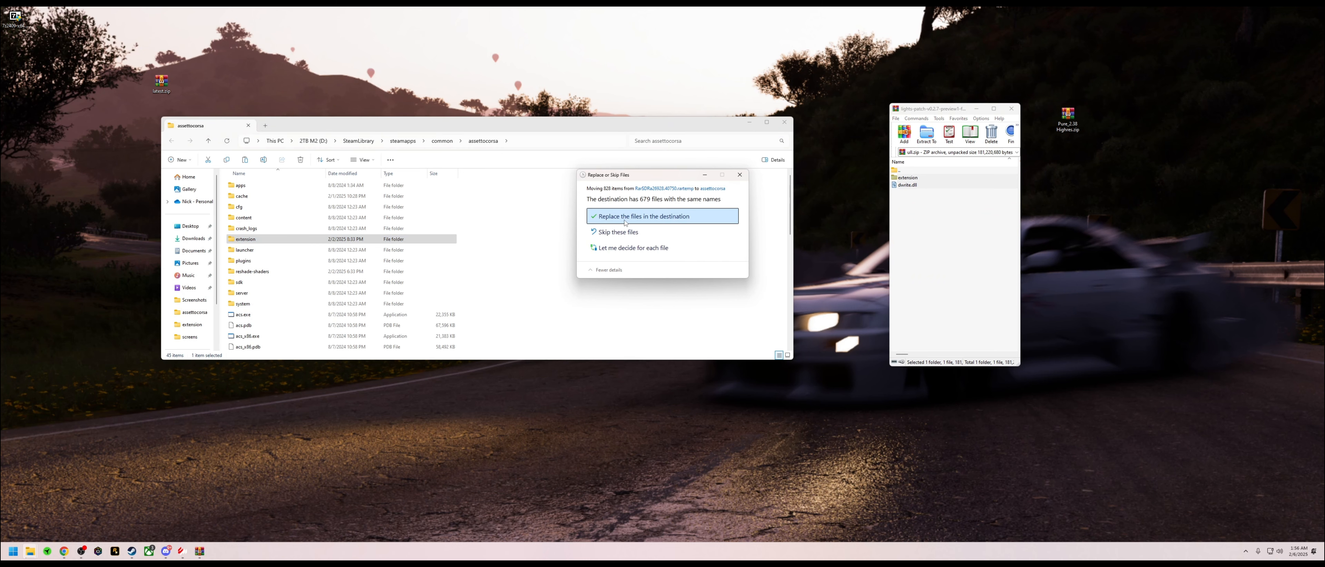
pyautogui.click(626, 223)
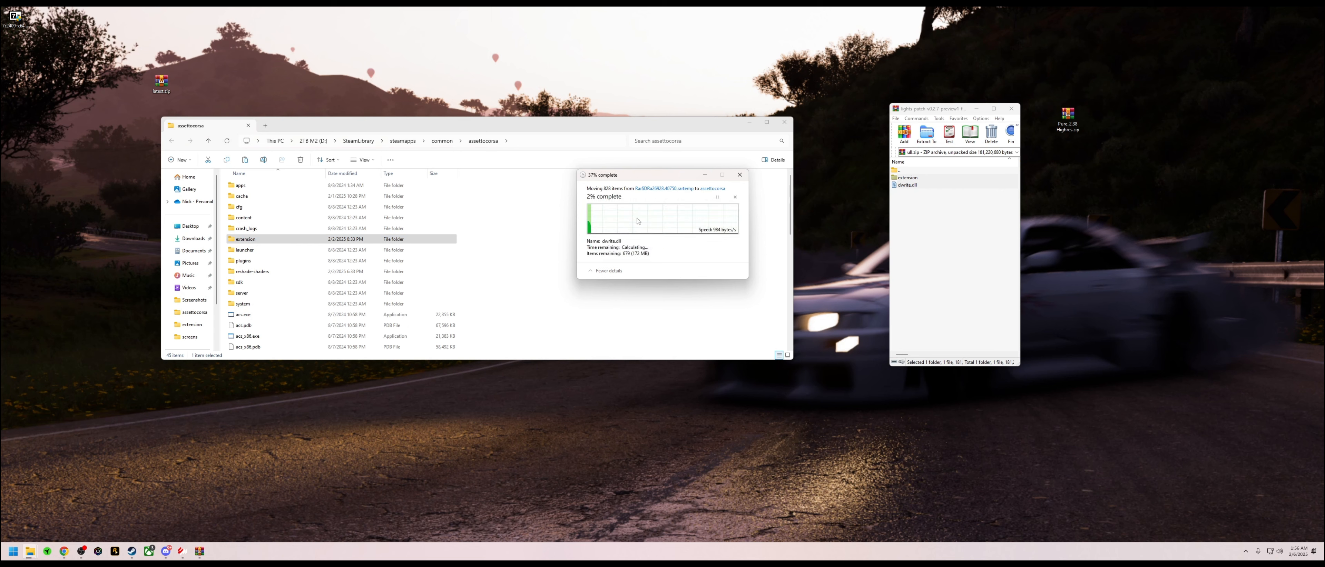
# Step: Close the lights-patch archive and the assettocorsa folder, and shut down the running Content Manager
pyautogui.click(1012, 110)
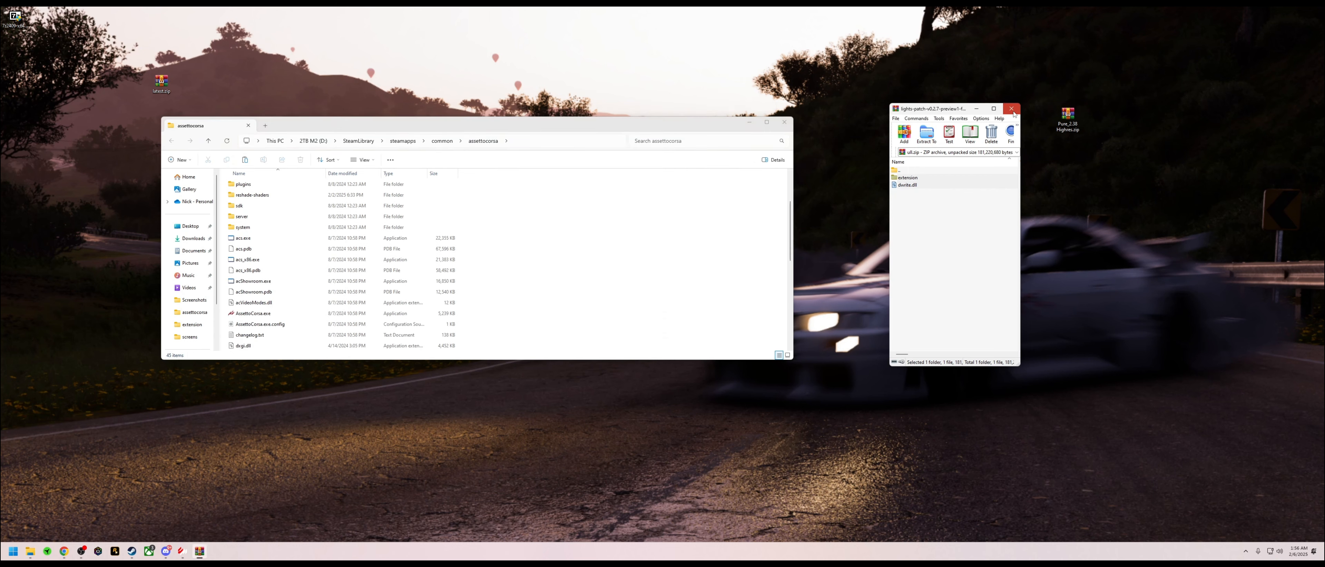
pyautogui.click(785, 123)
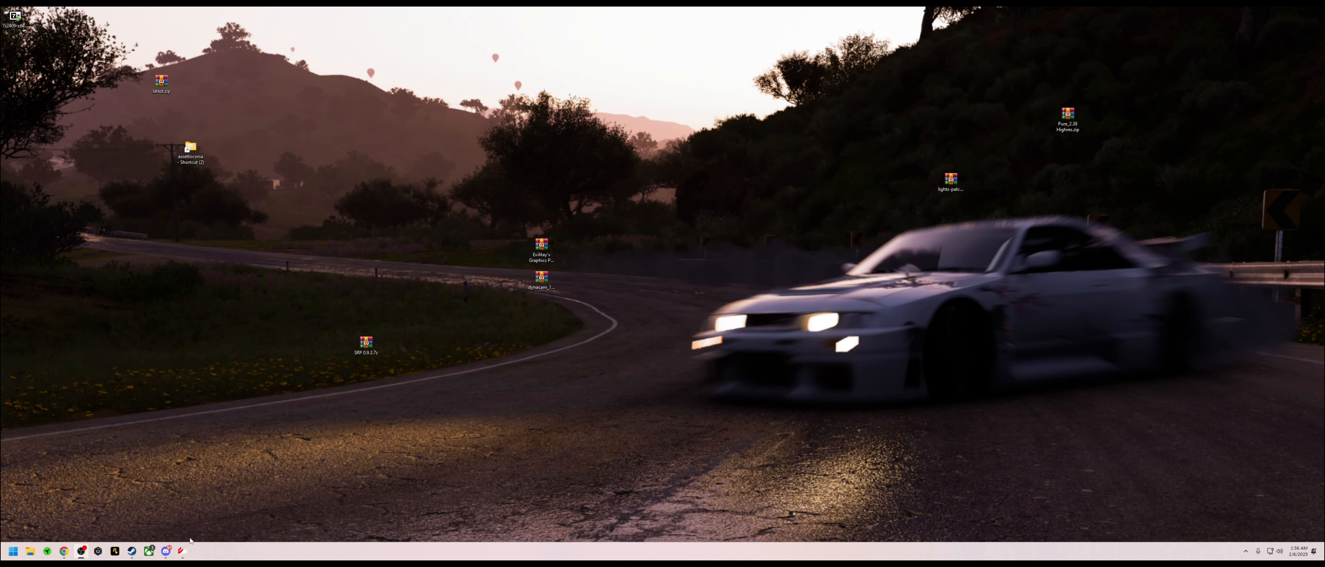
pyautogui.rightClick(182, 551)
pyautogui.click(170, 534)
# Step: Extract Content Manager.exe from latest.zip to the desktop, place its icon near the assettocorsa shortcut, and close the archive
pyautogui.doubleClick(154, 87)
pyautogui.click(924, 179)
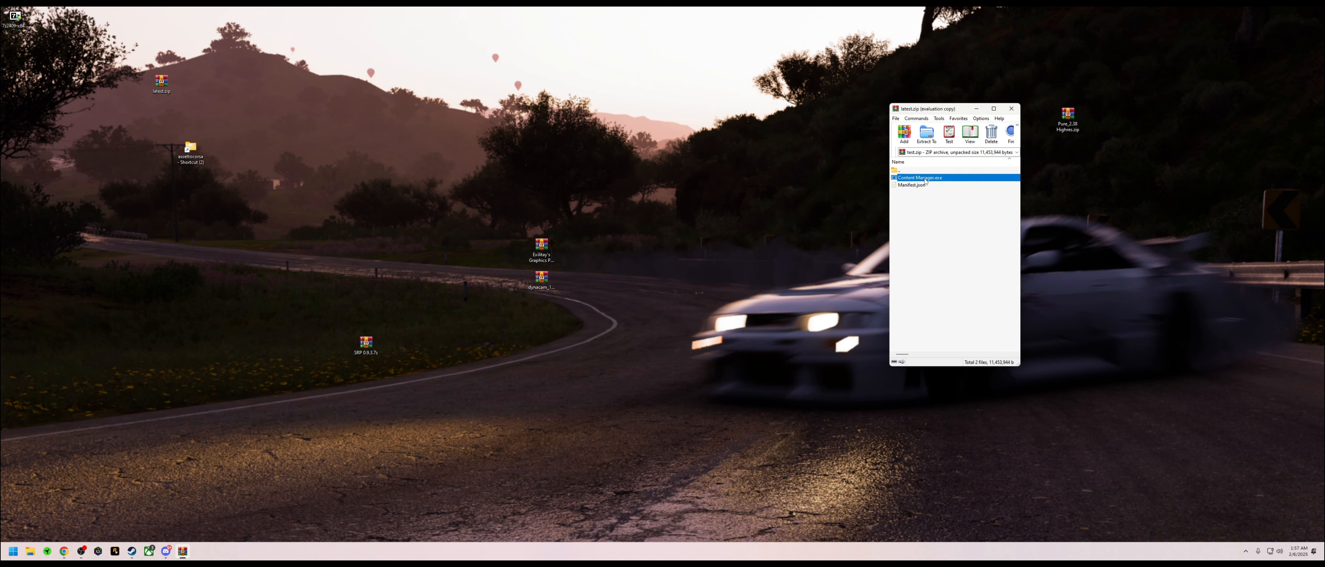
pyautogui.moveTo(925, 180); pyautogui.dragTo(526, 150)
pyautogui.moveTo(427, 172); pyautogui.dragTo(421, 180)
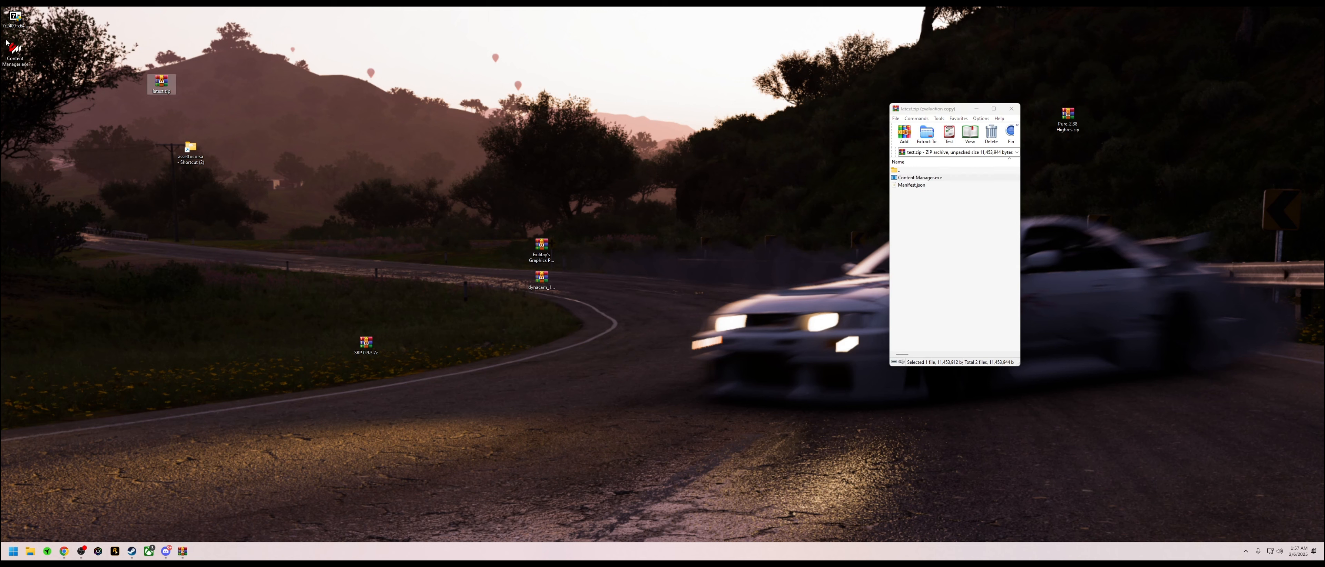
pyautogui.moveTo(14, 52); pyautogui.dragTo(95, 189)
pyautogui.click(1011, 109)
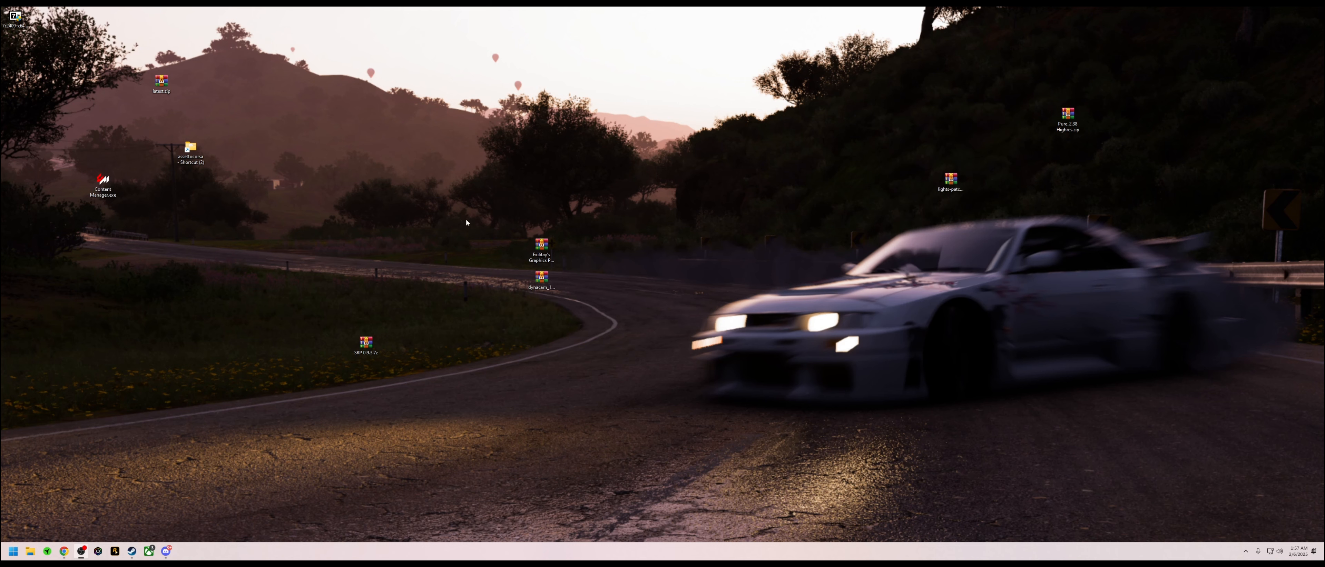
# Step: Launch Content Manager, check the Weather FX and Rain FX pages of the Custom Shaders Patch settings, and close it
pyautogui.doubleClick(103, 183)
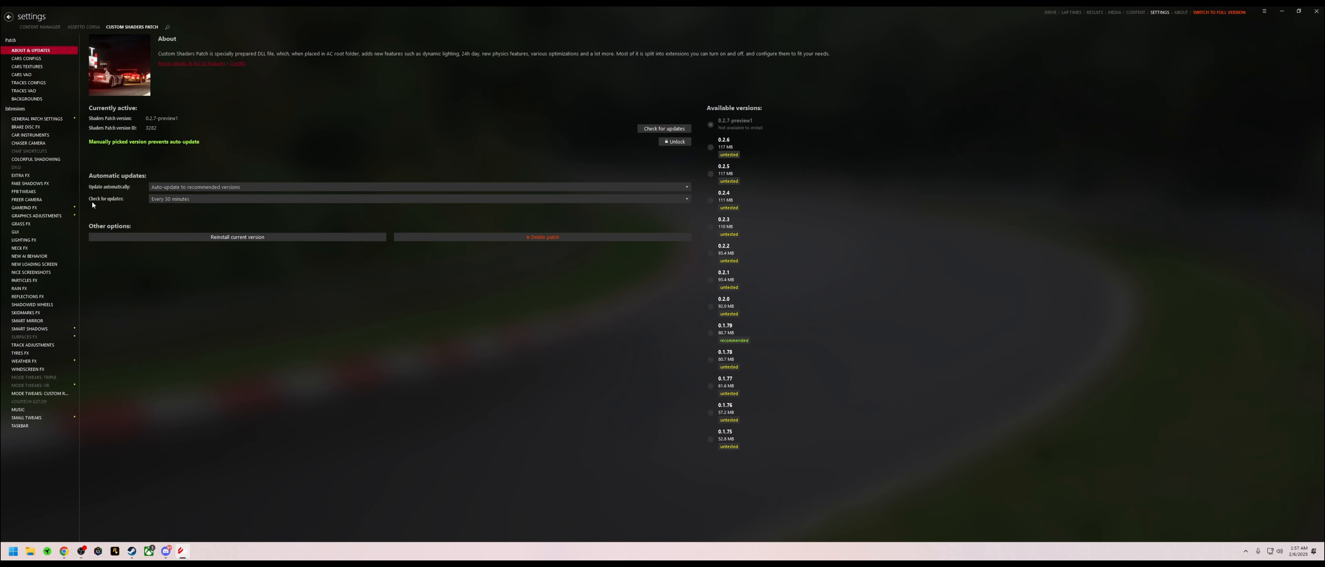
pyautogui.click(36, 361)
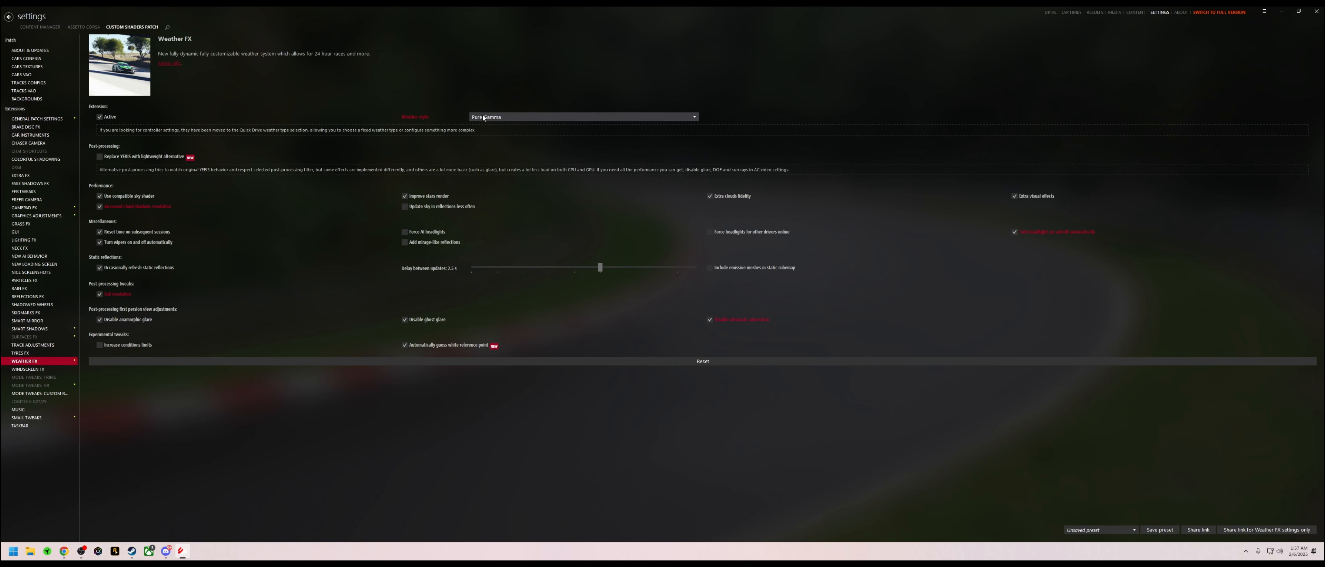
pyautogui.click(39, 290)
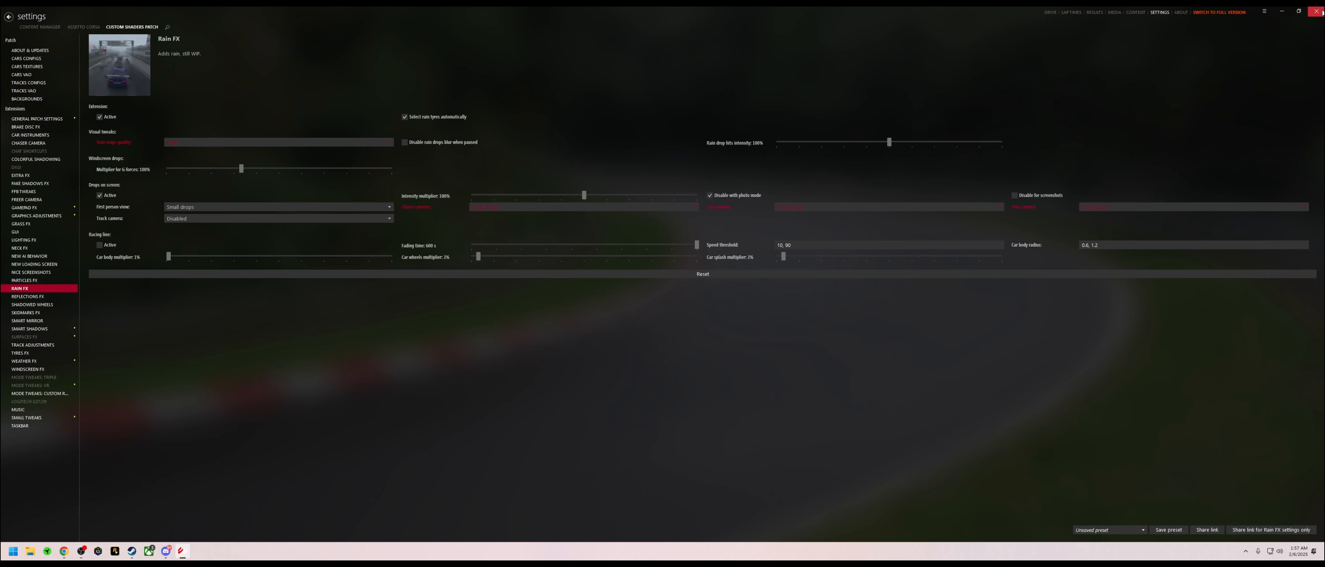
pyautogui.click(1317, 10)
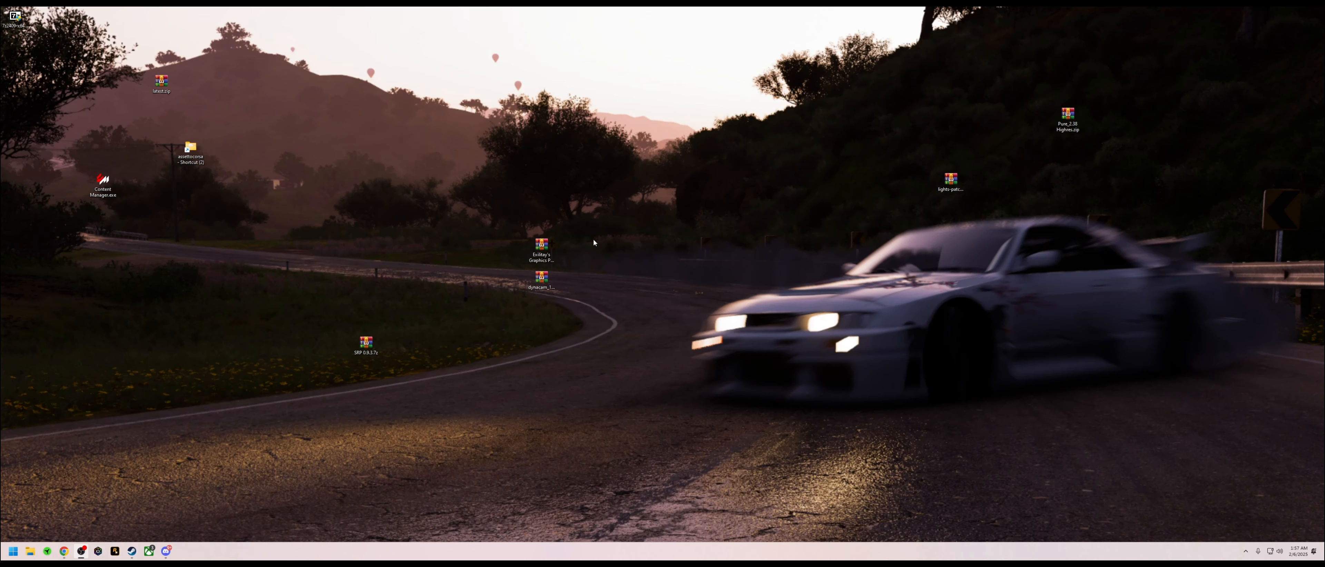
# Step: Open Exilitay's Graphics Pack v2.4 beside the assettocorsa folder and look through its 2-Essential Mods folder
pyautogui.doubleClick(541, 247)
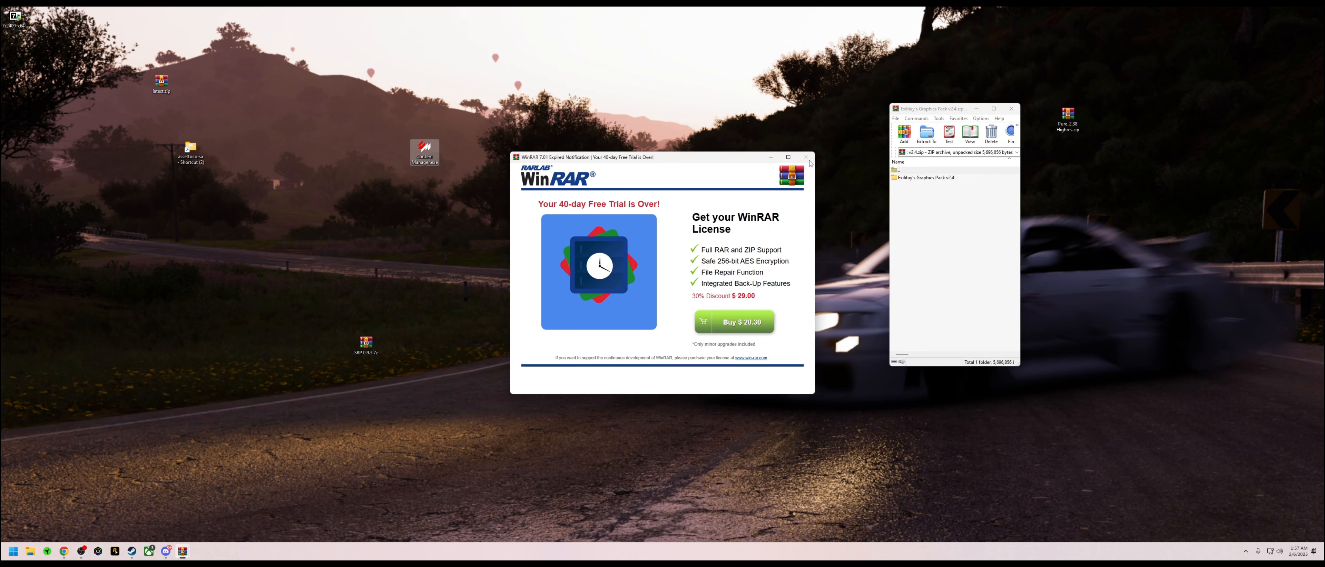
pyautogui.doubleClick(200, 156)
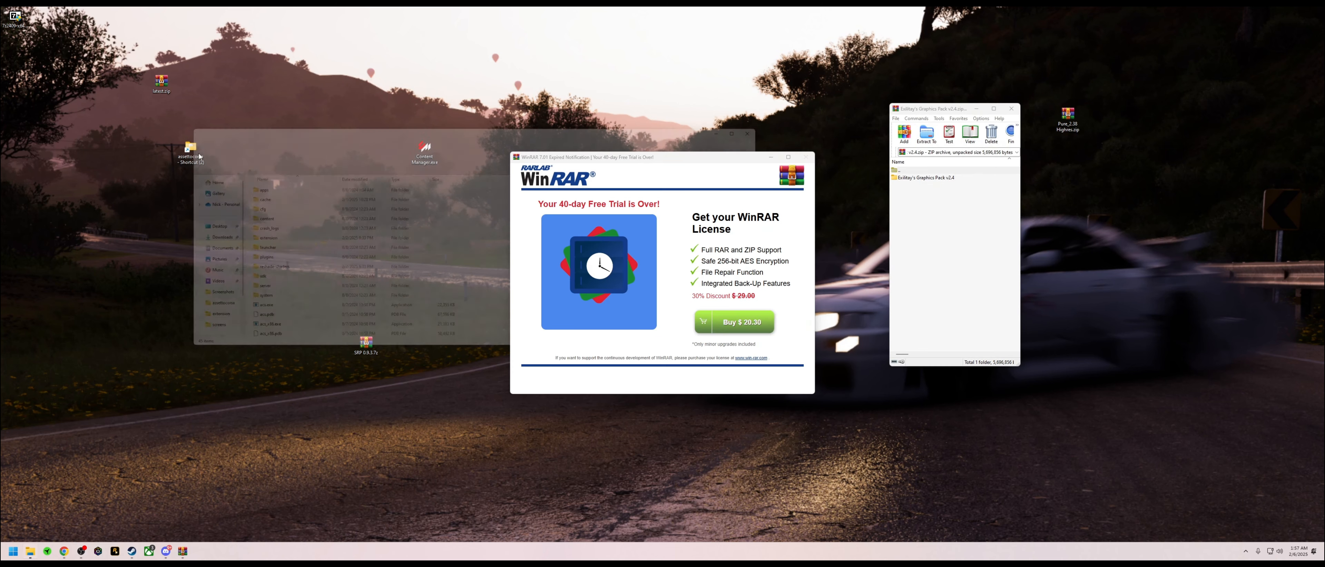
pyautogui.click(806, 157)
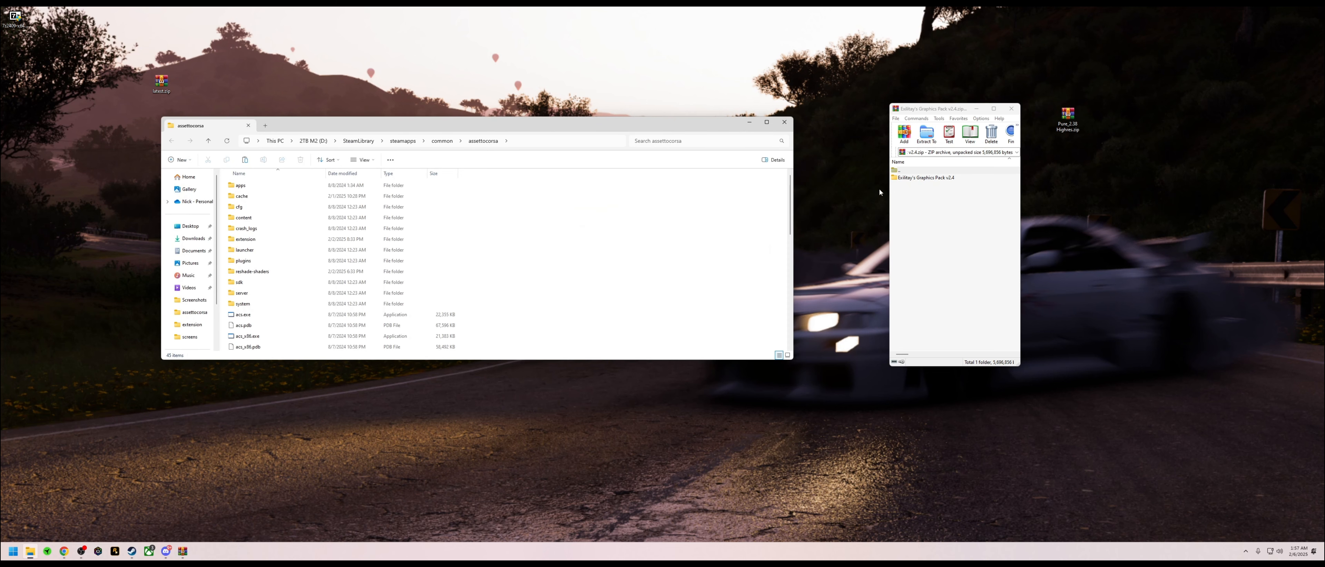
pyautogui.doubleClick(924, 178)
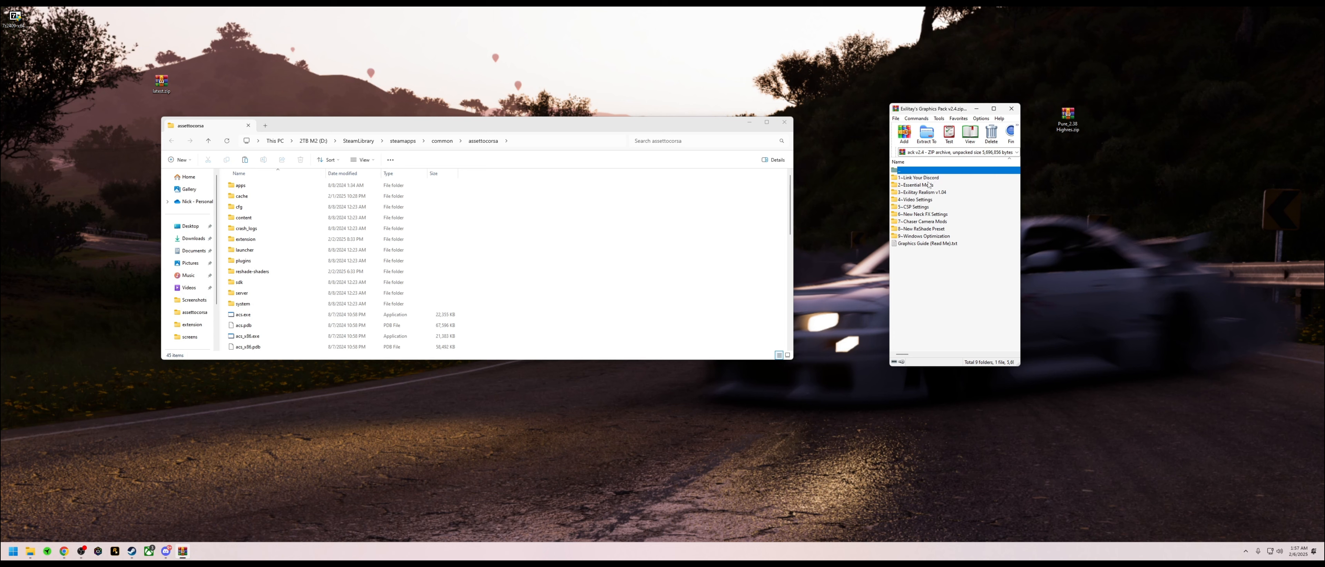
pyautogui.click(926, 187)
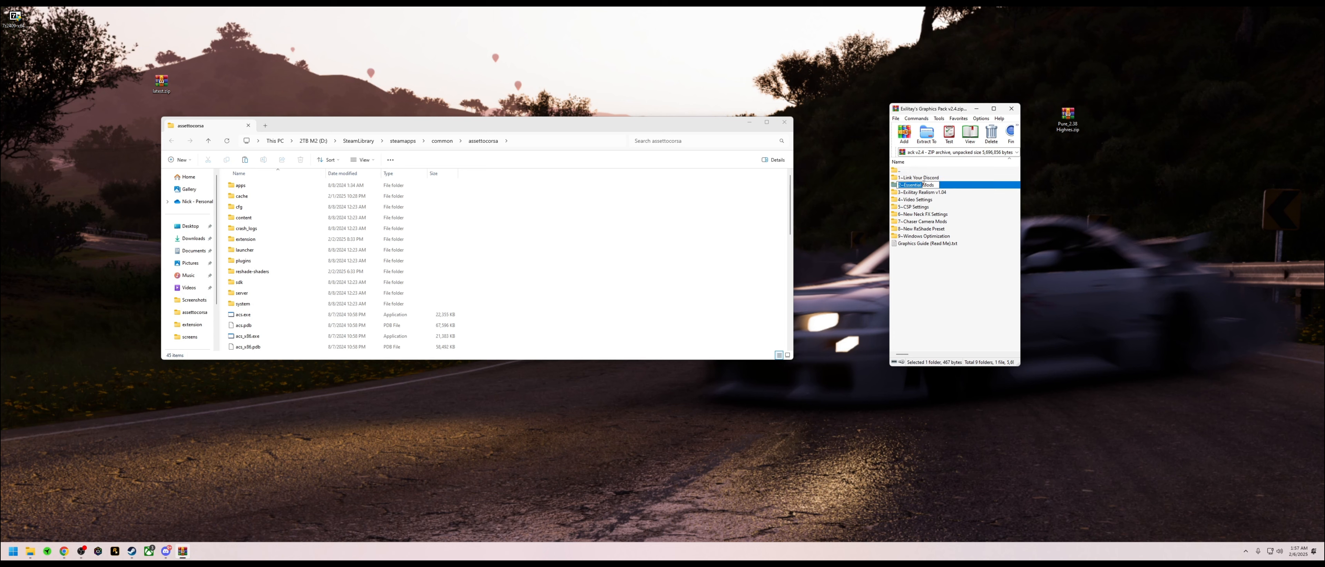
pyautogui.doubleClick(925, 186)
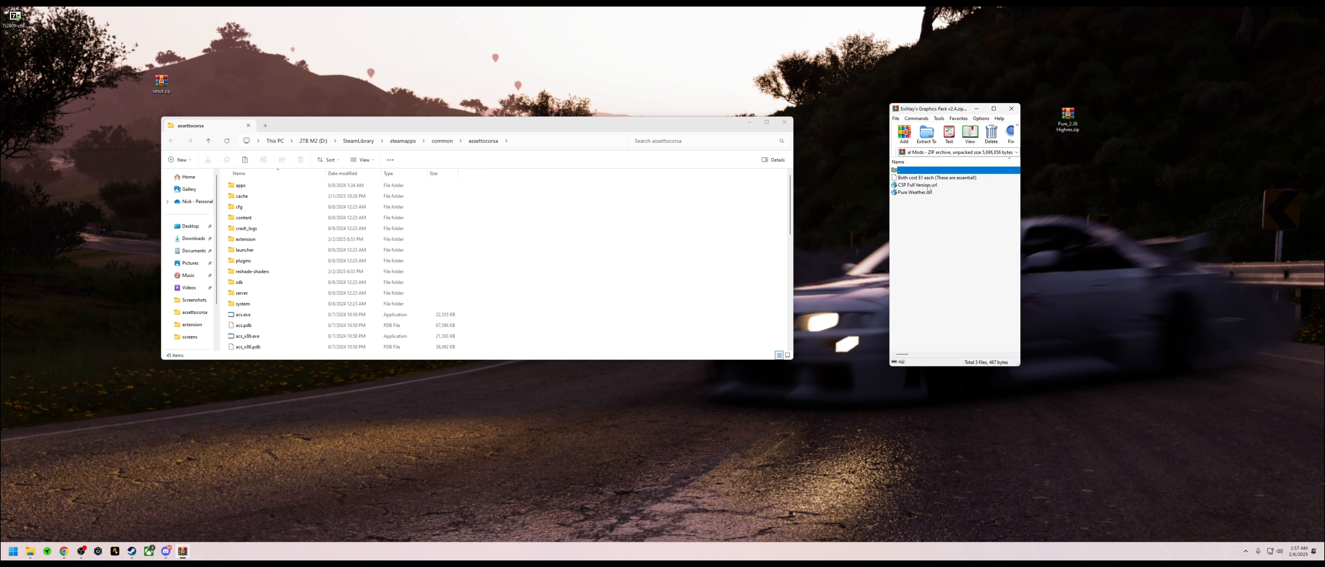
pyautogui.doubleClick(915, 172)
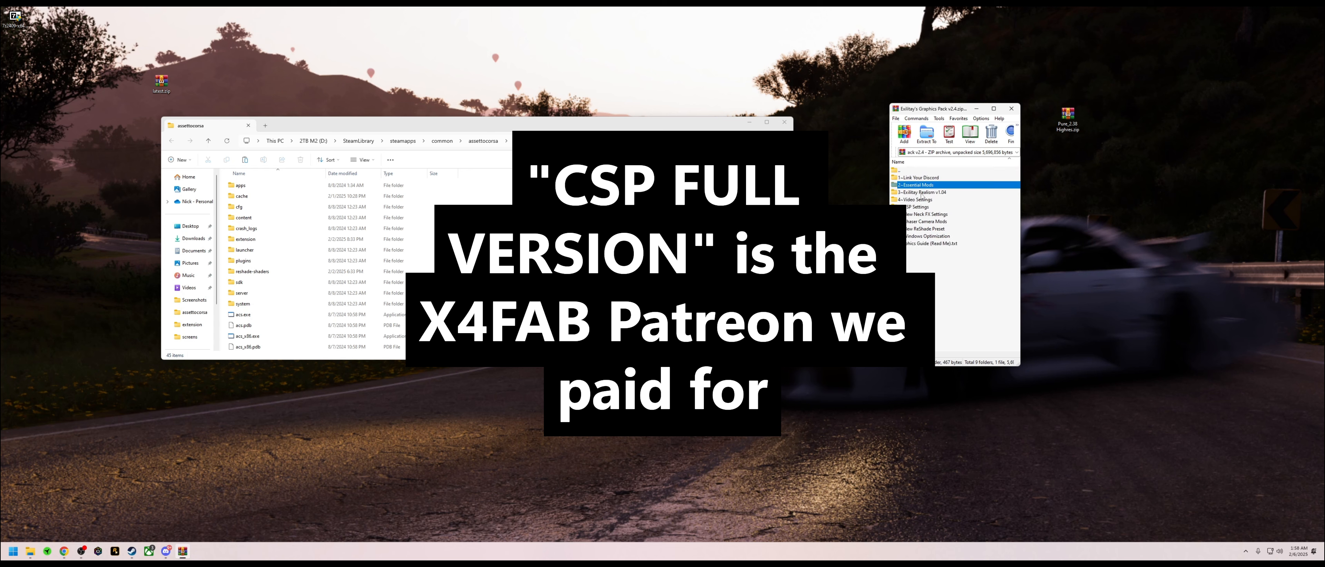
# Step: Extract the system folder from 3-Exilitay Realism v1.04 into assettocorsa, replacing files with the same names
pyautogui.doubleClick(921, 193)
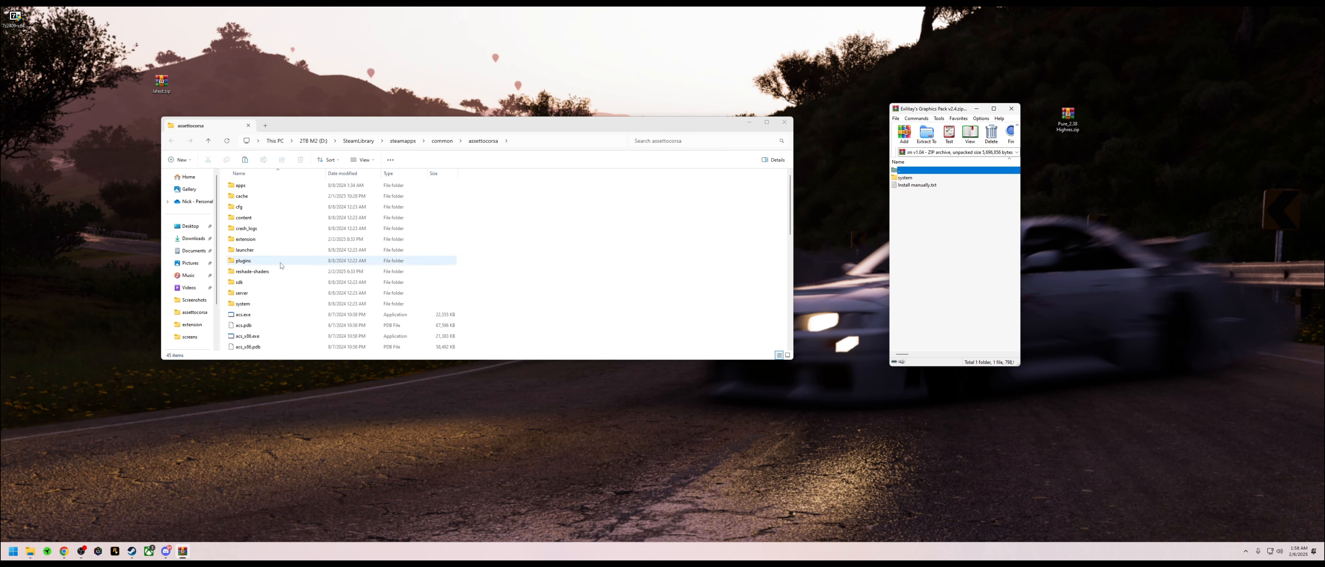
pyautogui.click(261, 303)
pyautogui.click(261, 304)
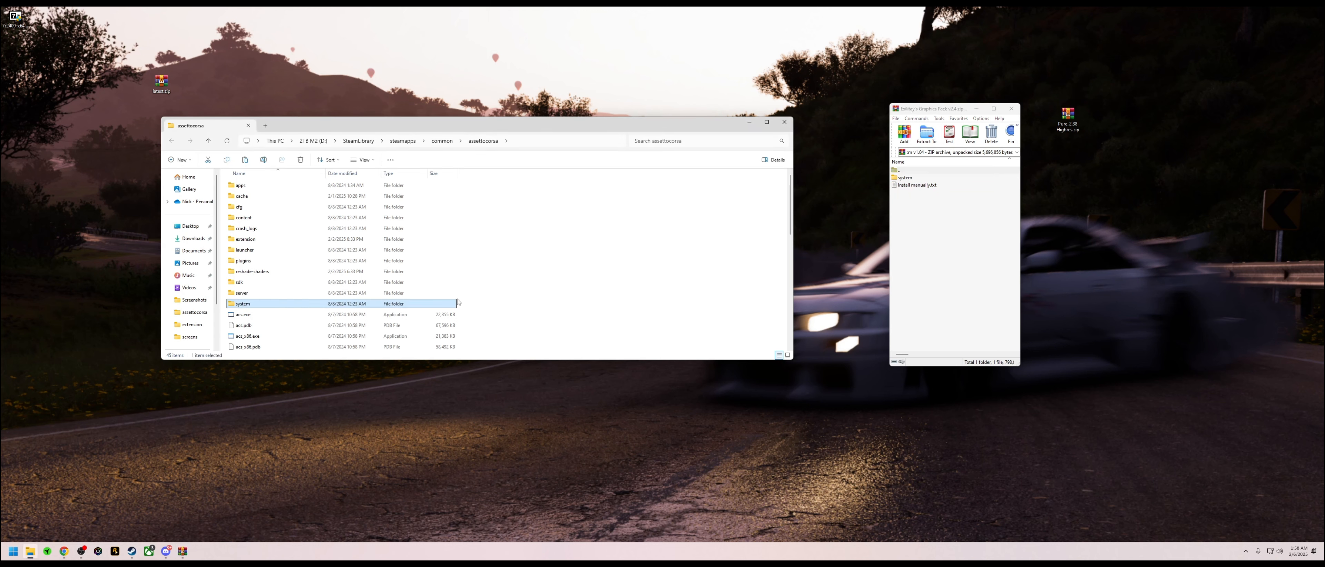
pyautogui.click(572, 291)
pyautogui.moveTo(905, 178); pyautogui.dragTo(647, 277)
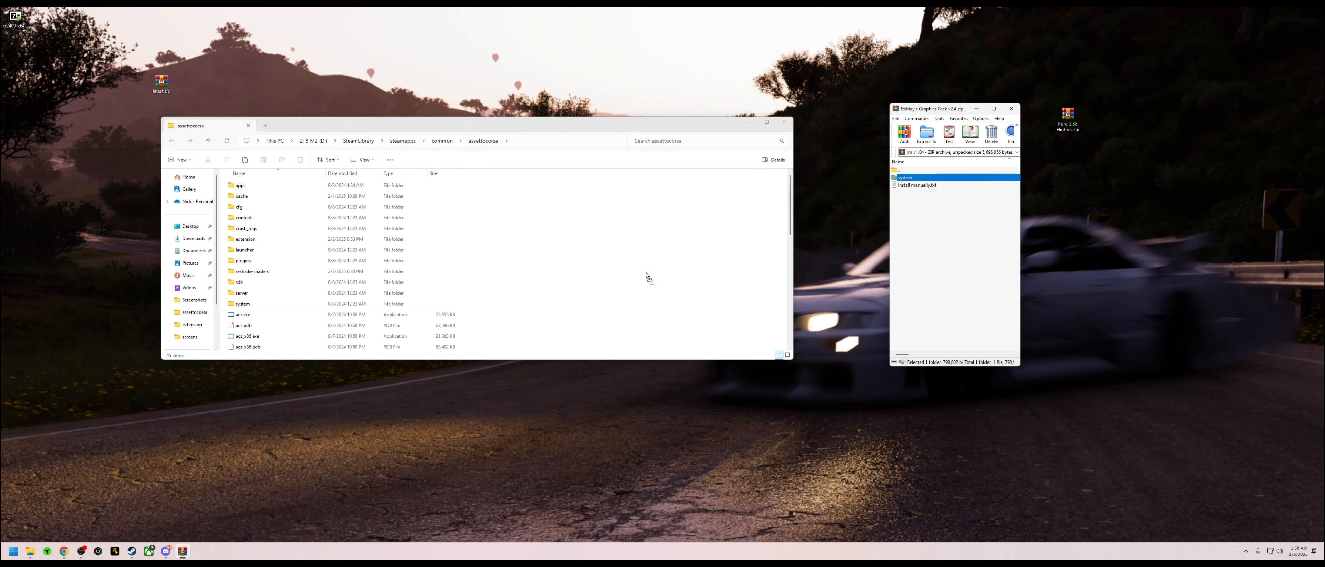
pyautogui.moveTo(647, 277); pyautogui.dragTo(647, 277)
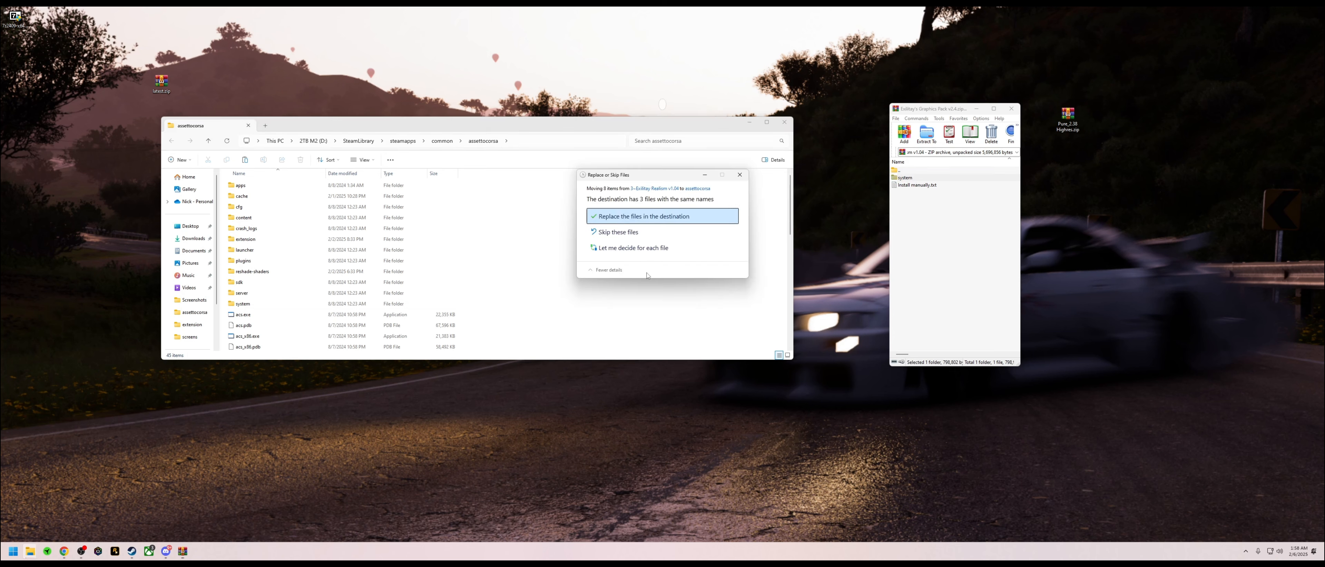
pyautogui.click(642, 217)
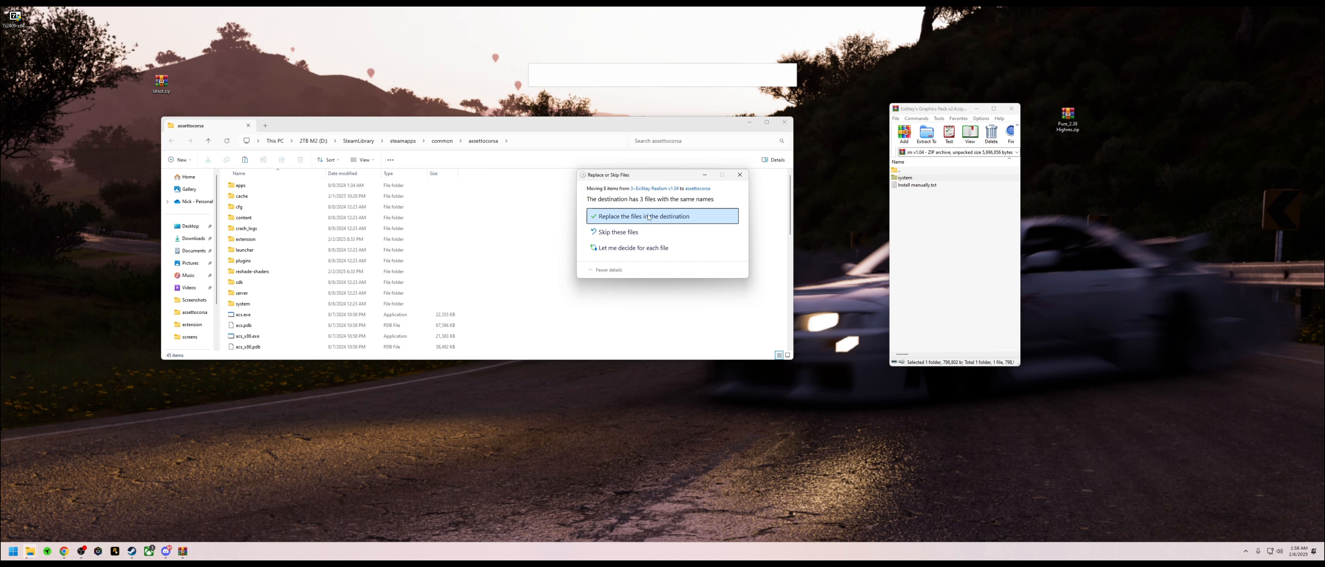
# Step: Load the Exilitay Ultra Quality video preset from the pack's 4-Video Settings folder, applying and saving it in Content Manager
pyautogui.doubleClick(924, 171)
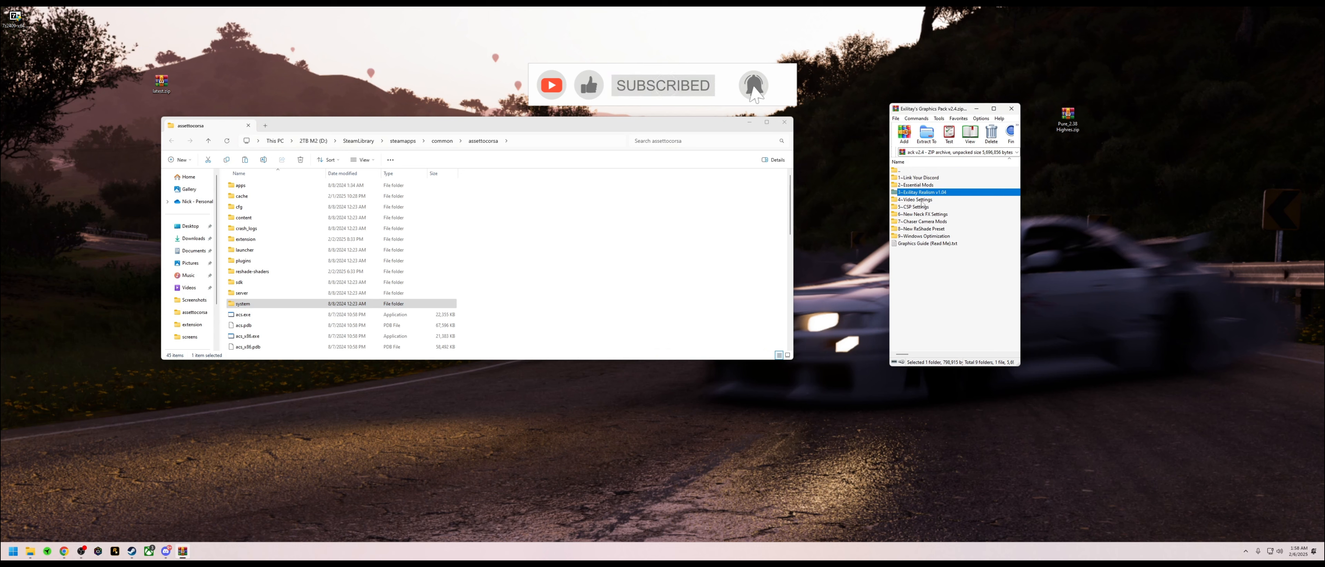
pyautogui.click(922, 201)
pyautogui.doubleClick(922, 201)
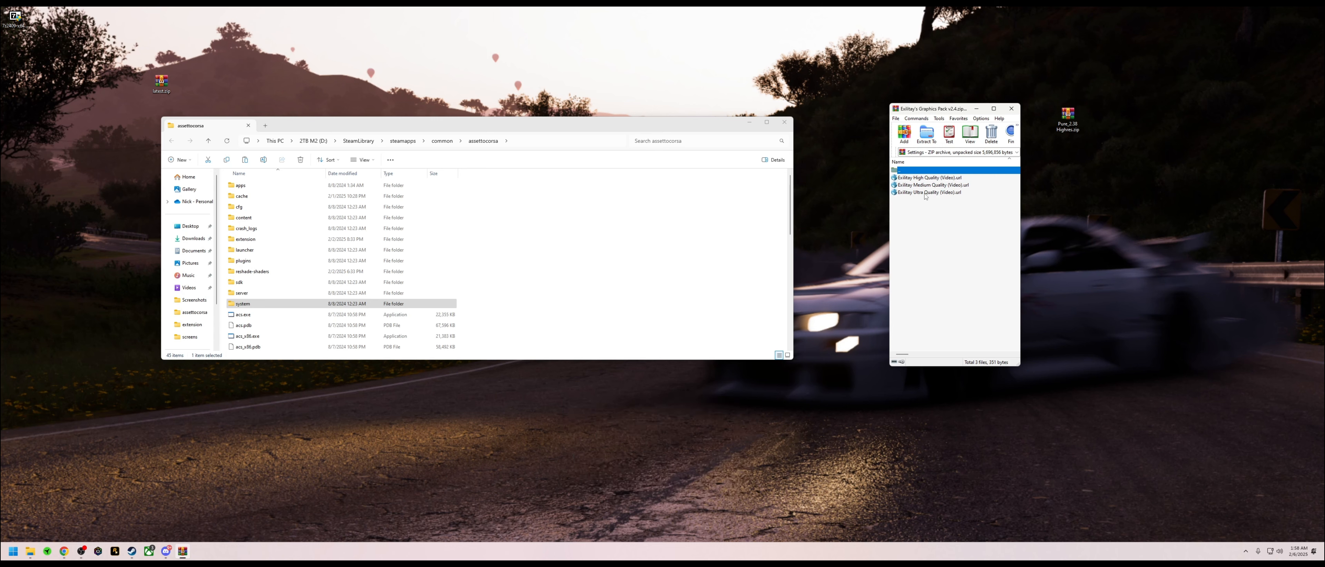
pyautogui.doubleClick(925, 192)
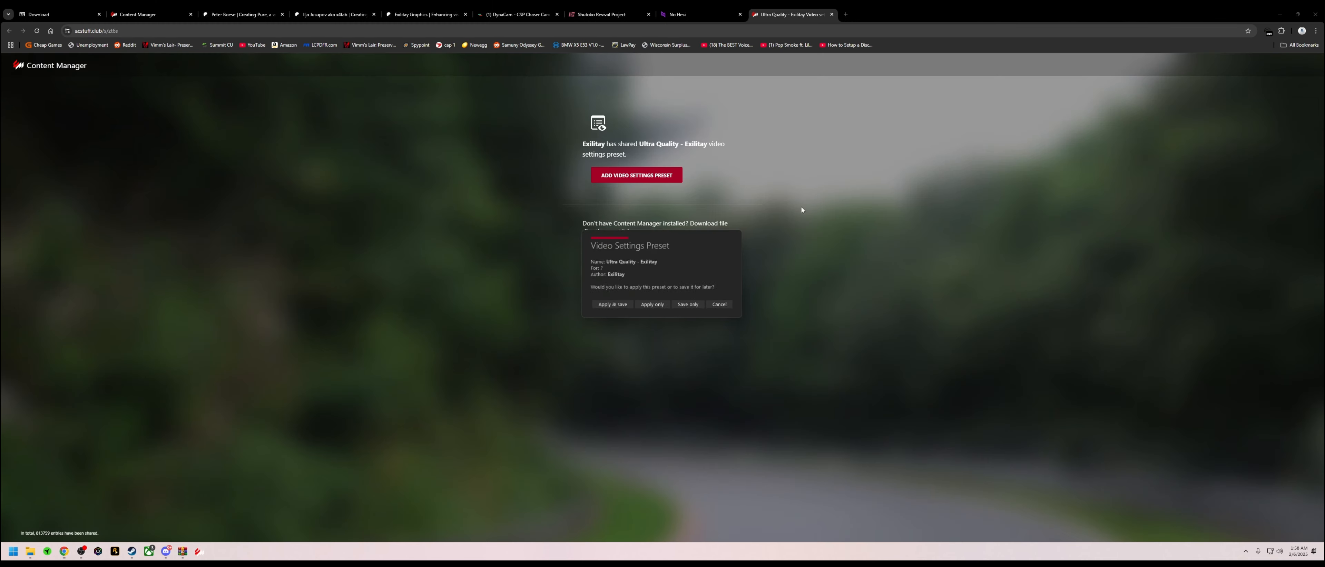
pyautogui.click(1279, 15)
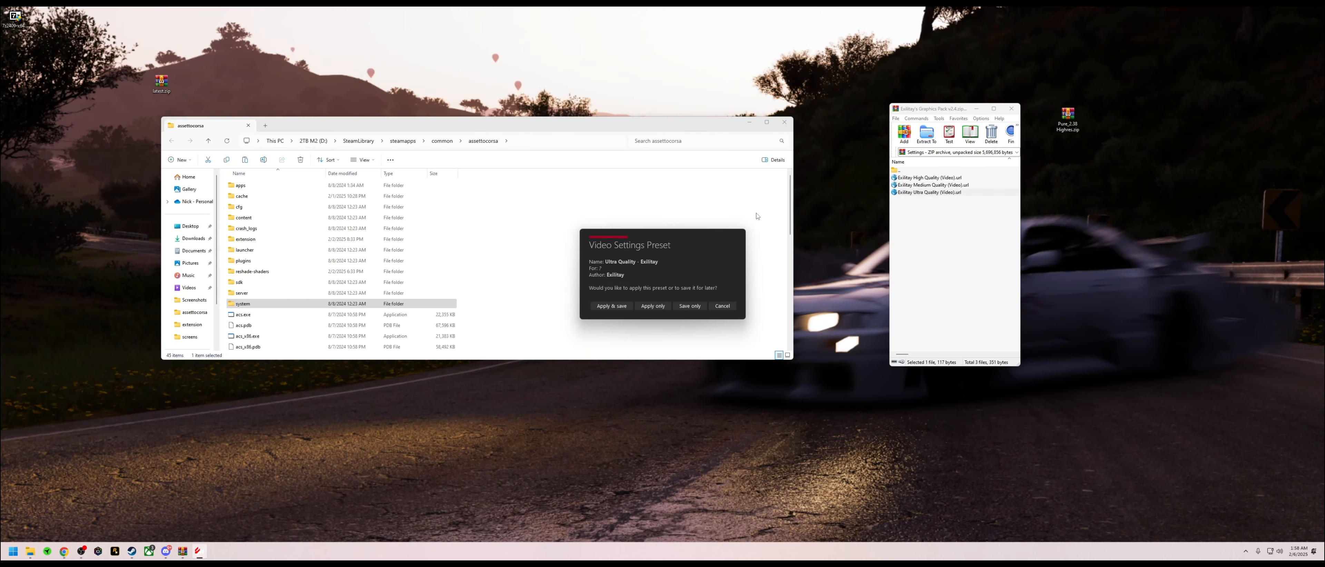
pyautogui.click(622, 306)
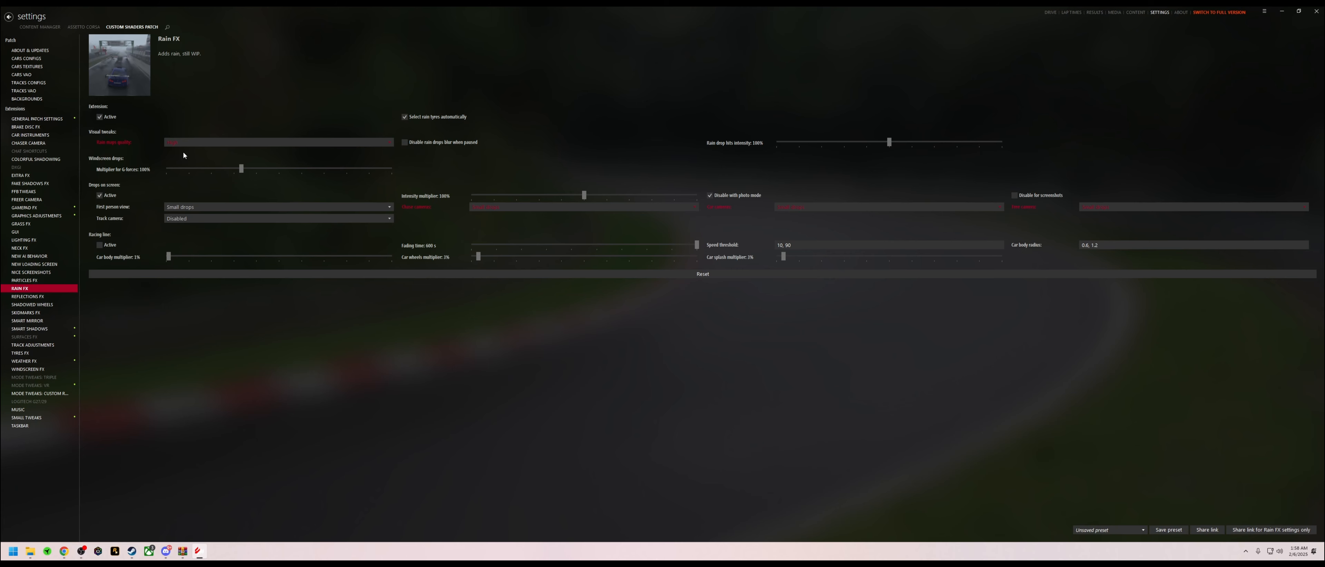
pyautogui.click(1301, 14)
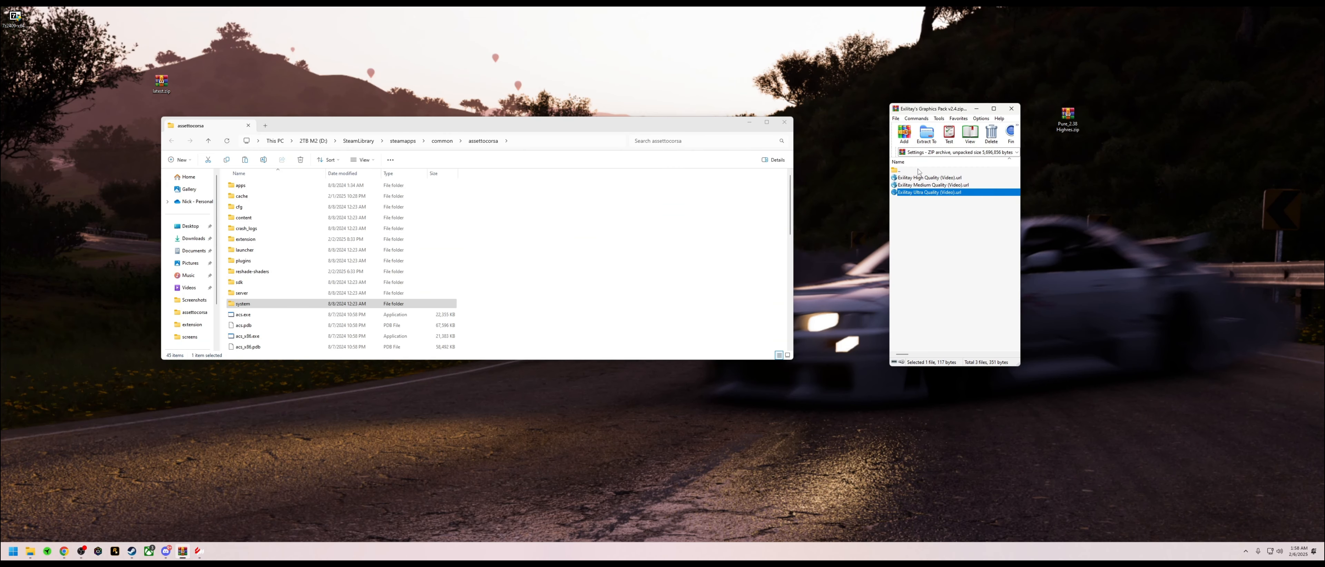
# Step: Load the Exilitay Ultra CSP settings from the pack's 5-CSP Settings folder, applying and saving them in Content Manager
pyautogui.doubleClick(919, 170)
pyautogui.doubleClick(921, 207)
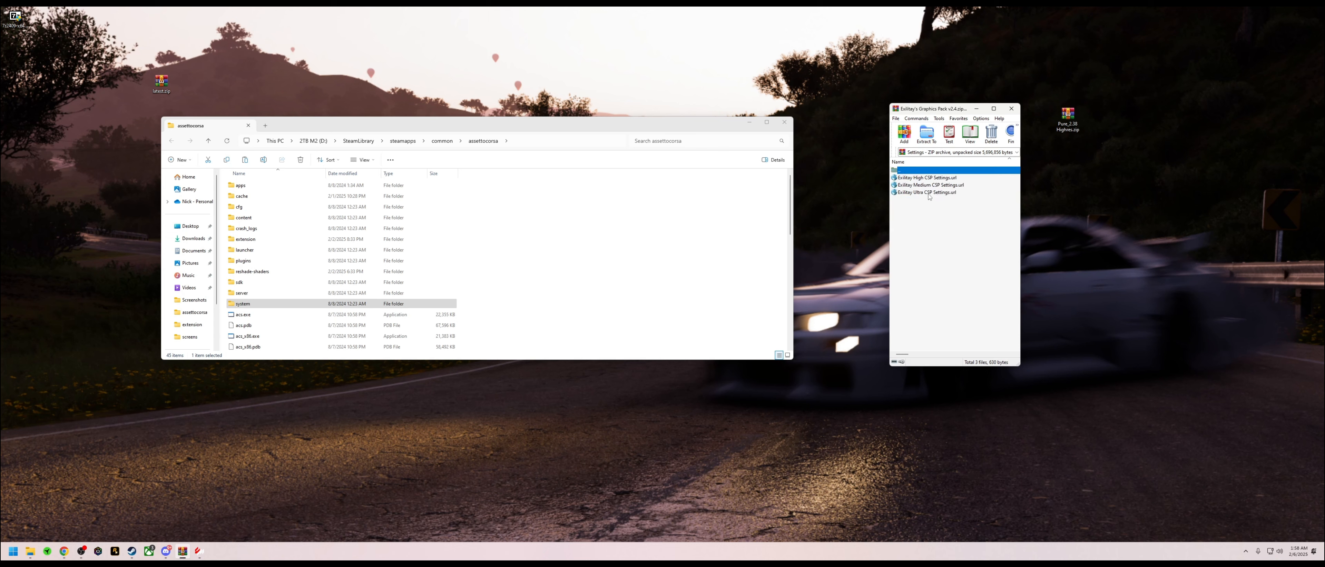
pyautogui.doubleClick(930, 171)
pyautogui.doubleClick(918, 207)
pyautogui.doubleClick(917, 193)
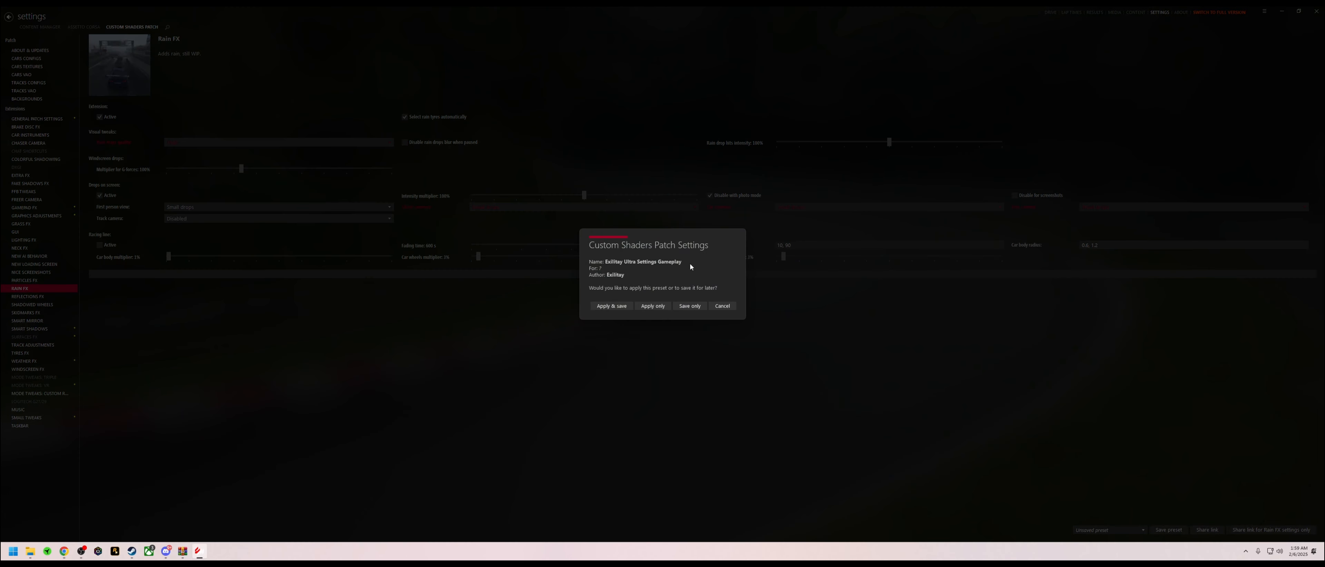
pyautogui.click(605, 308)
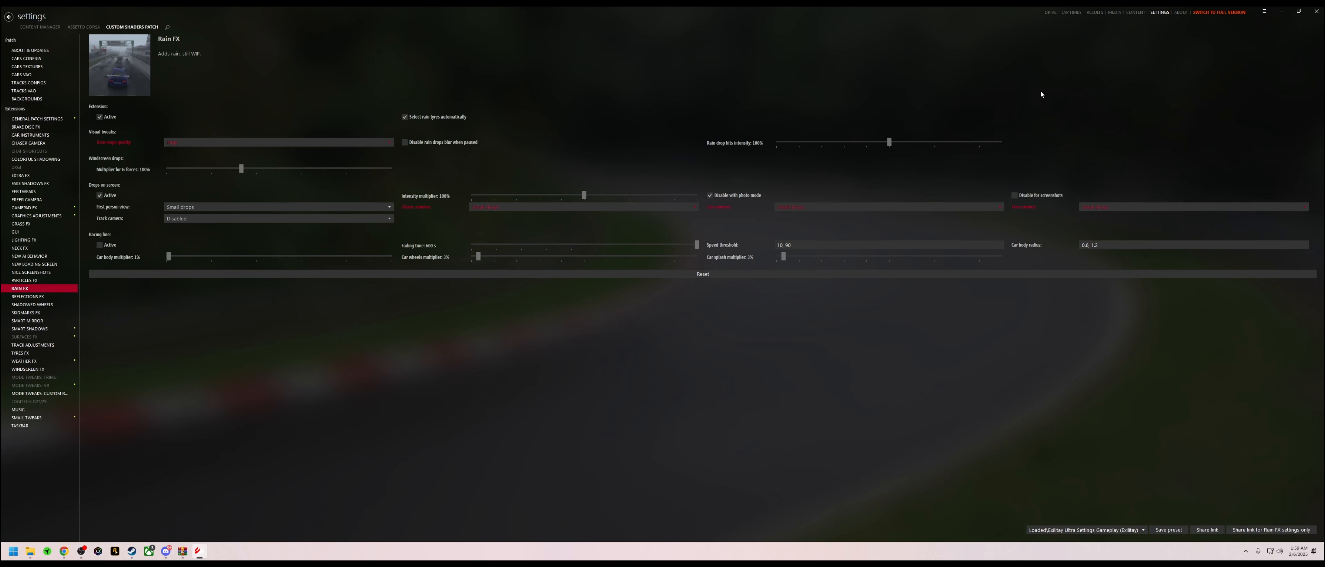
# Step: Clear the desktop by minimizing Content Manager and the assettocorsa folder and closing the browser and graphics pack archive
pyautogui.click(1283, 12)
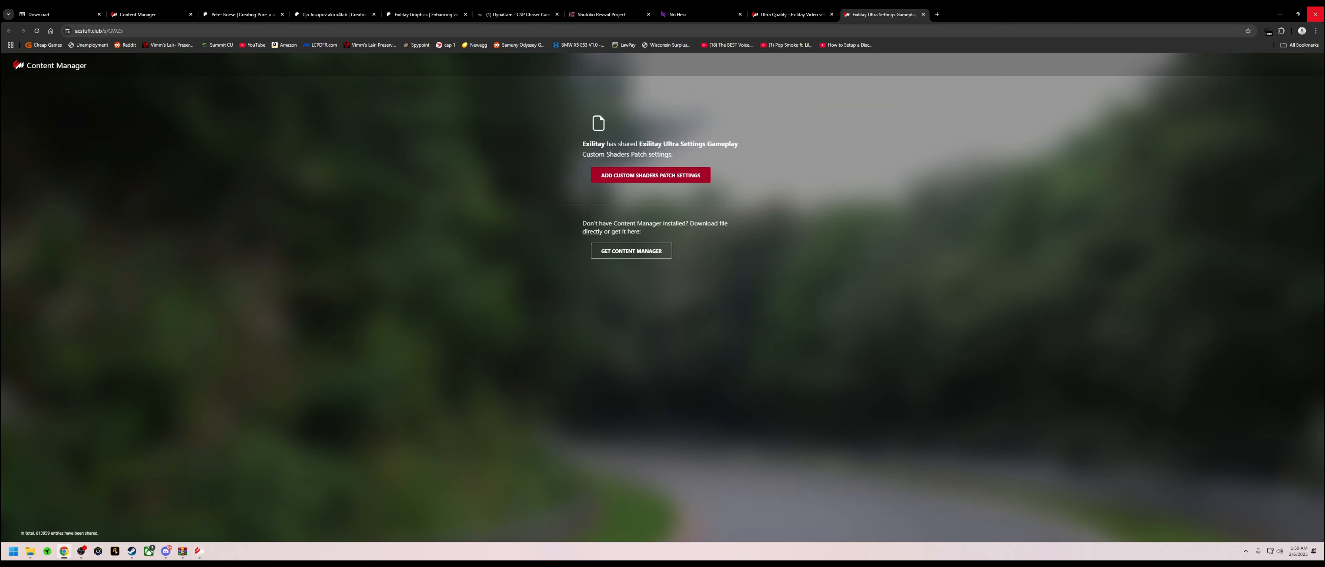
pyautogui.click(1317, 10)
pyautogui.click(1011, 109)
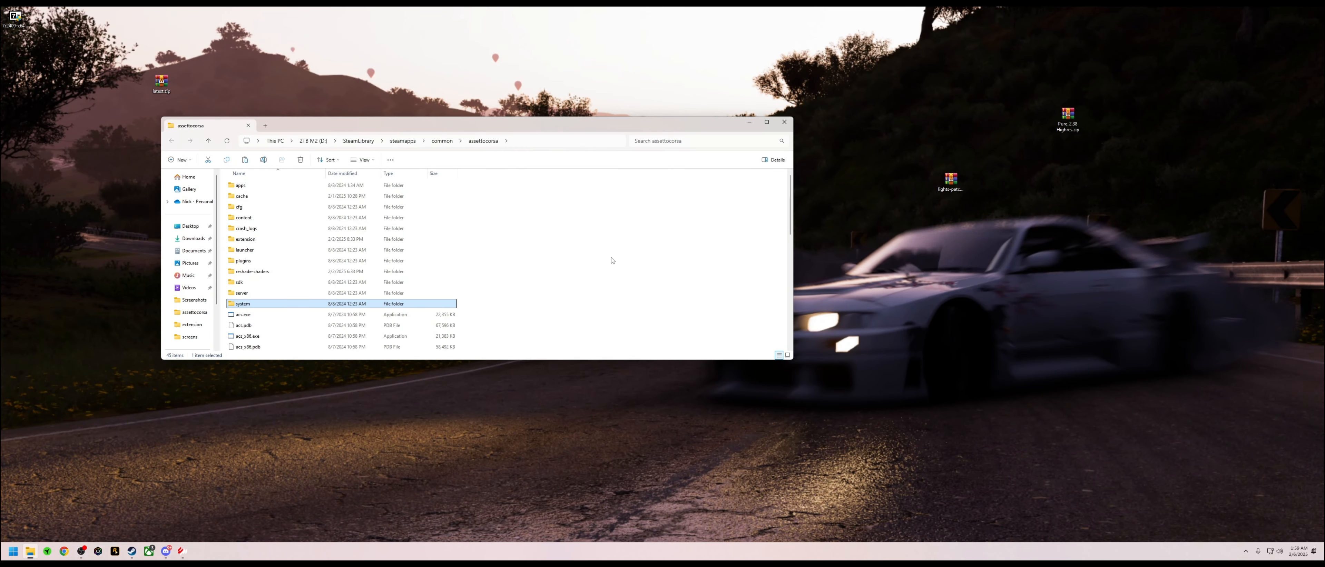
pyautogui.click(749, 122)
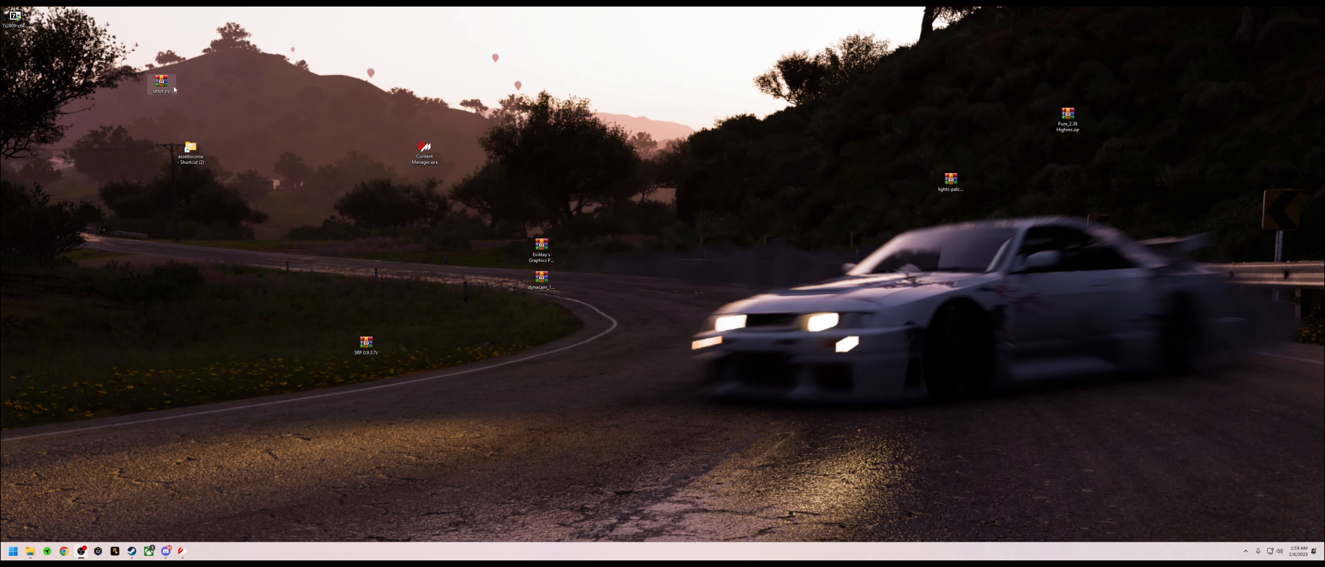
# Step: Quit Content Manager and launch it again from the desktop
pyautogui.rightClick(182, 552)
pyautogui.click(154, 529)
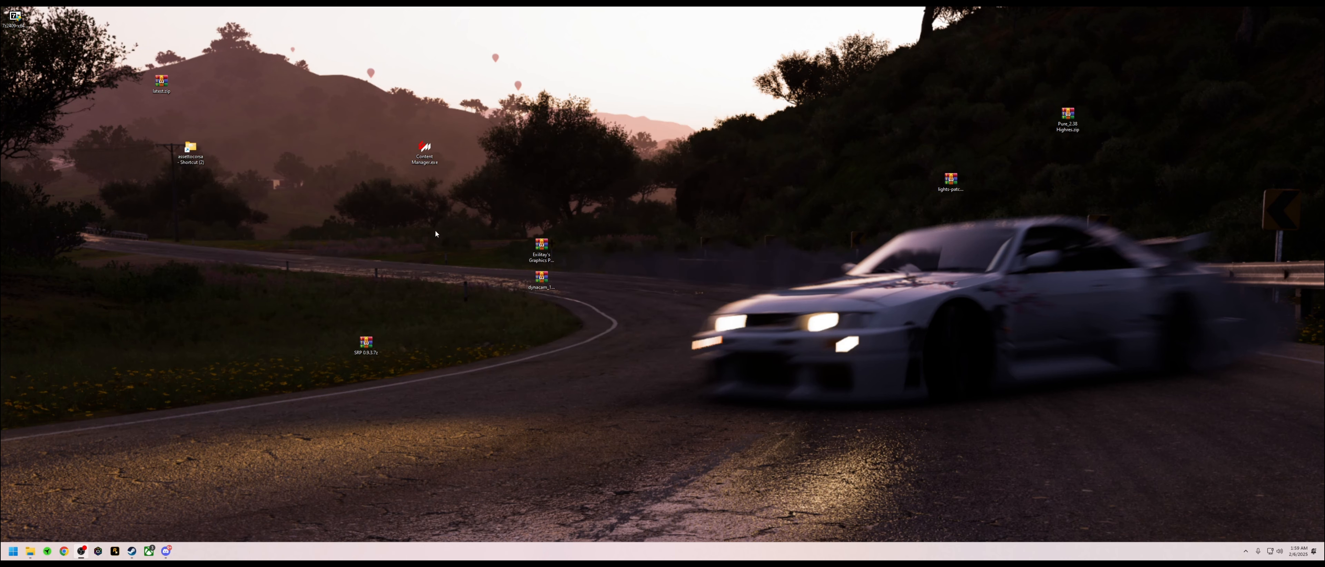
pyautogui.doubleClick(426, 149)
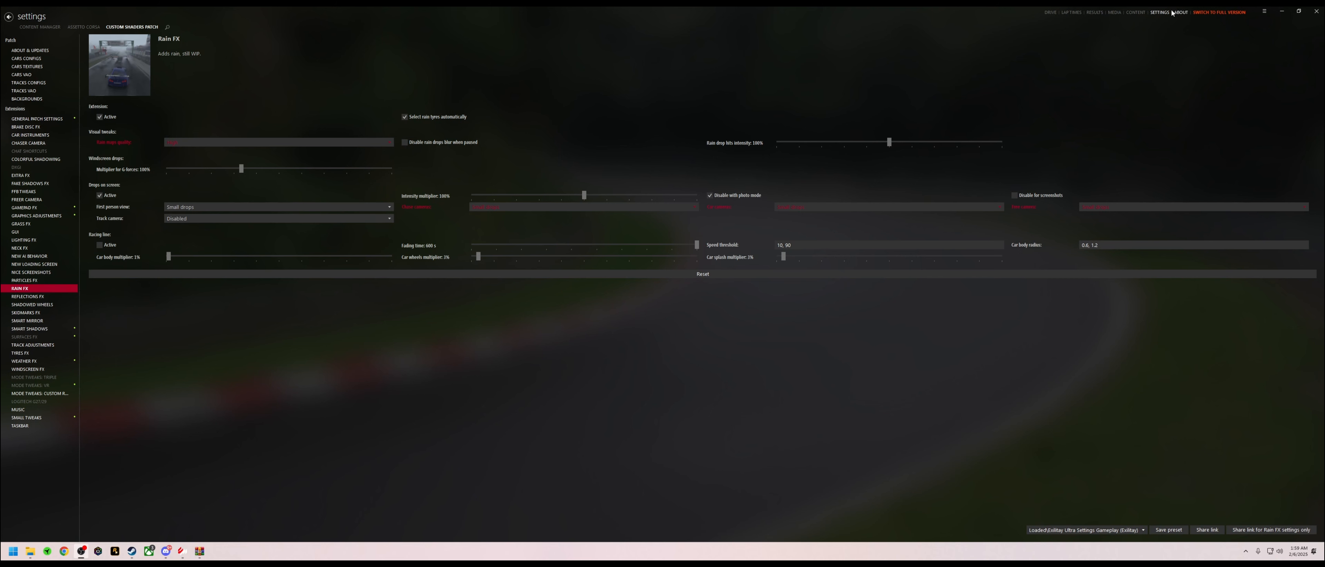
# Step: Set the screen resolution in the Assetto Corsa video settings to 3440×1440, 165 Hz
pyautogui.click(87, 27)
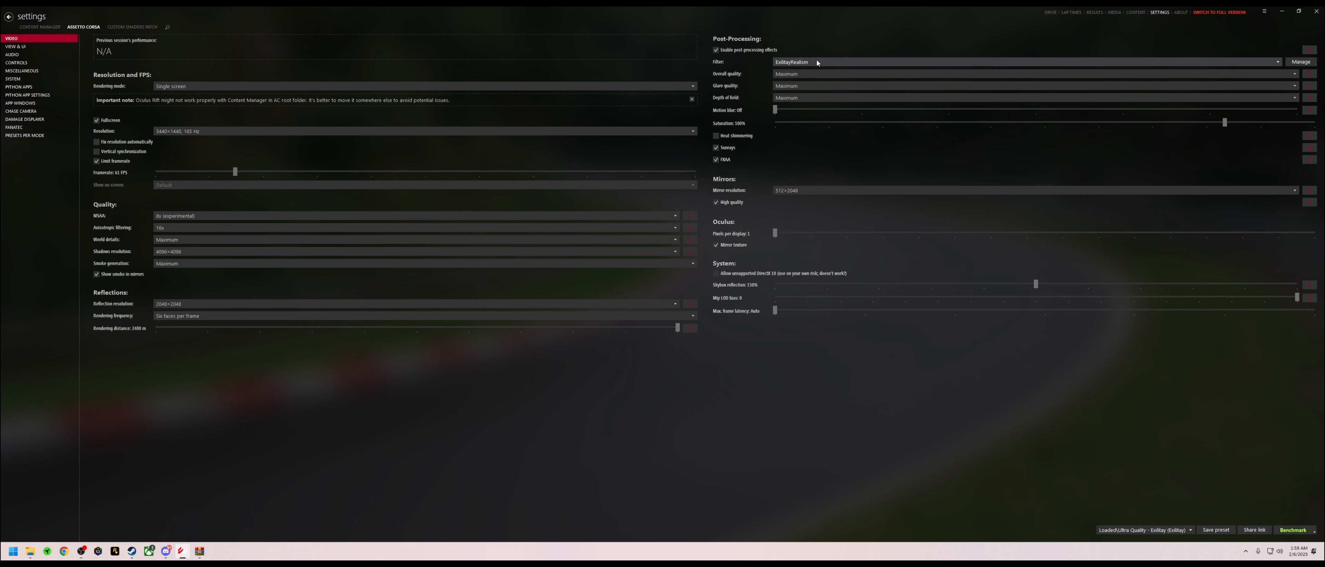
pyautogui.click(185, 133)
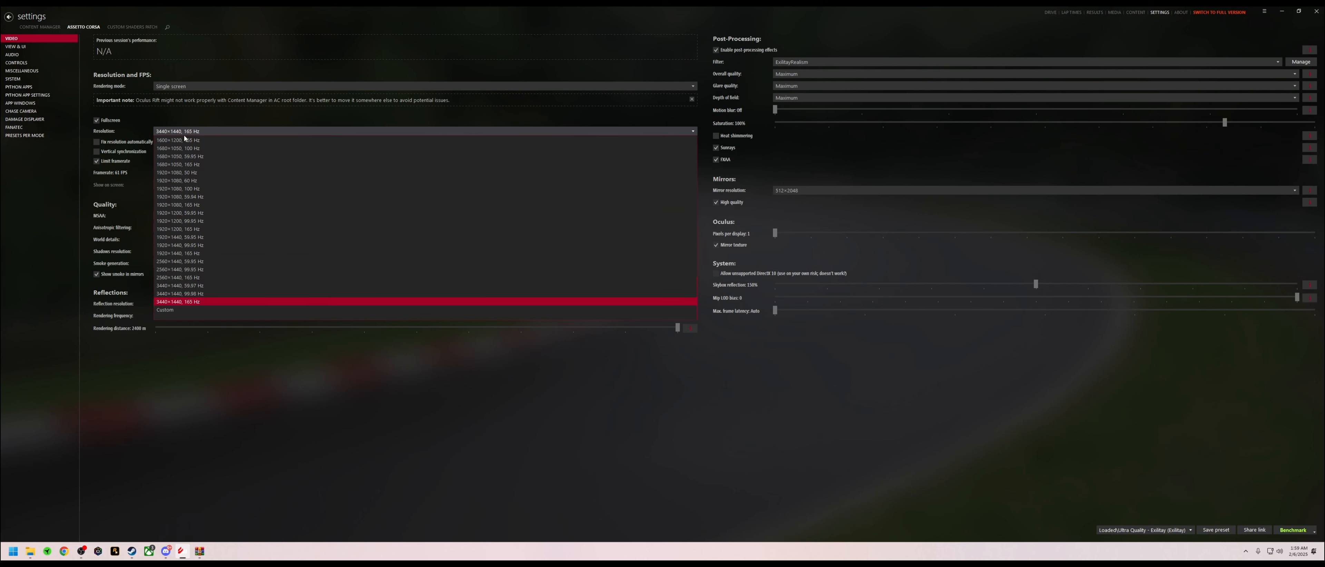
pyautogui.click(190, 303)
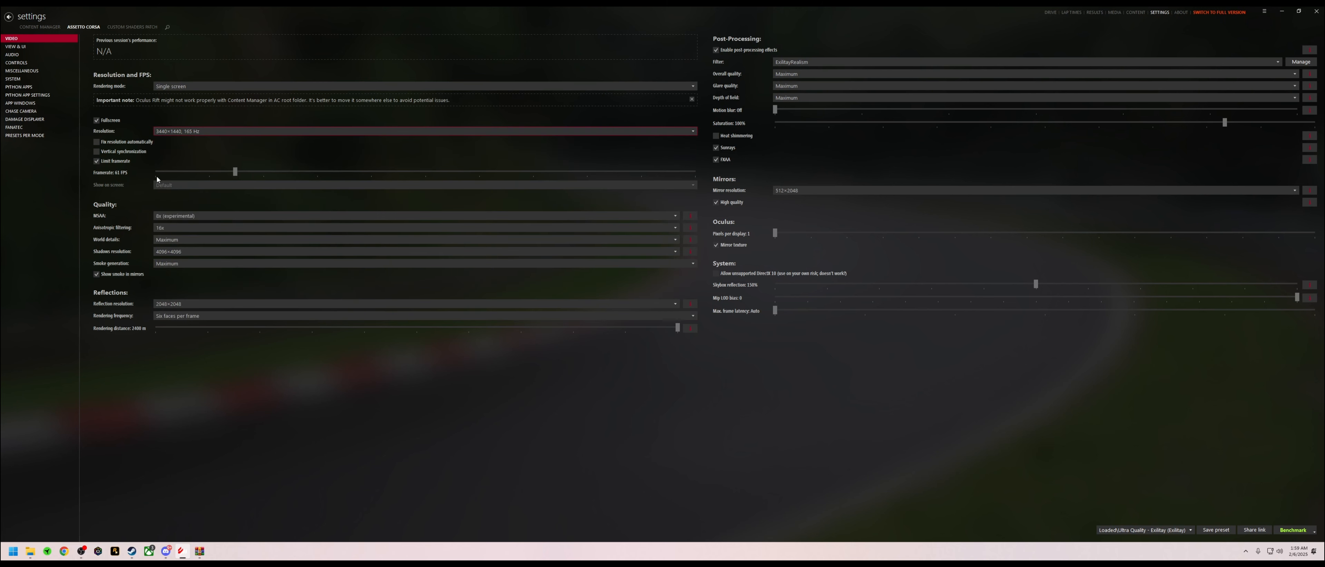
# Step: Check the Weather FX page in the Custom Shaders Patch settings, and minimize Content Manager and the graphics pack folder
pyautogui.click(125, 28)
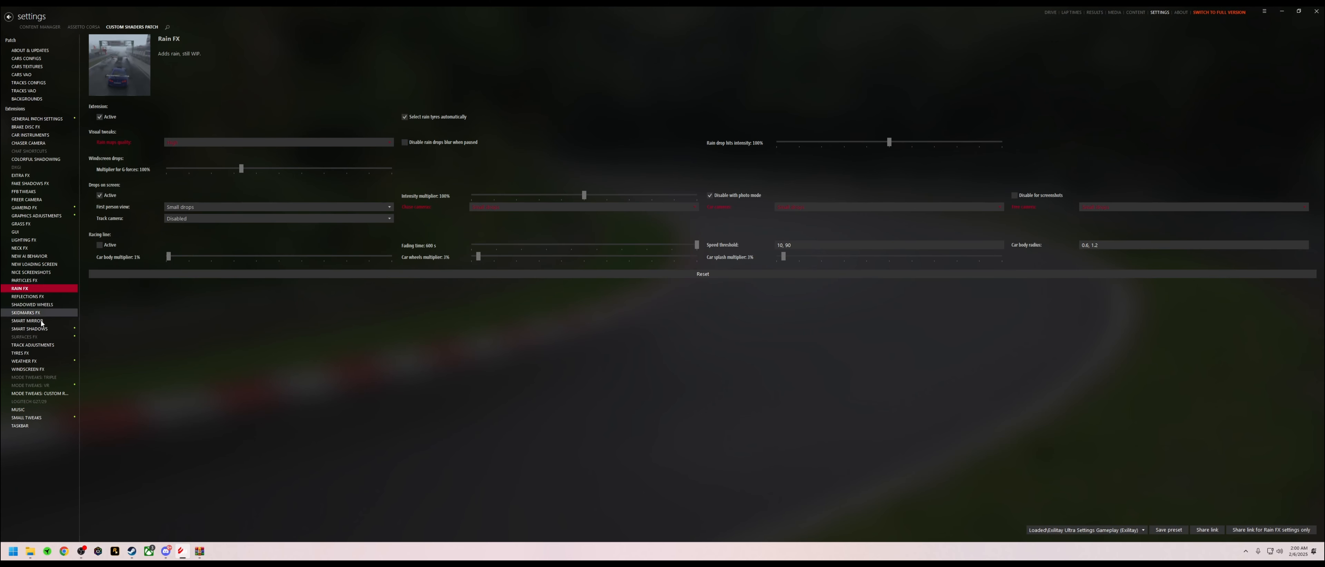
pyautogui.click(31, 361)
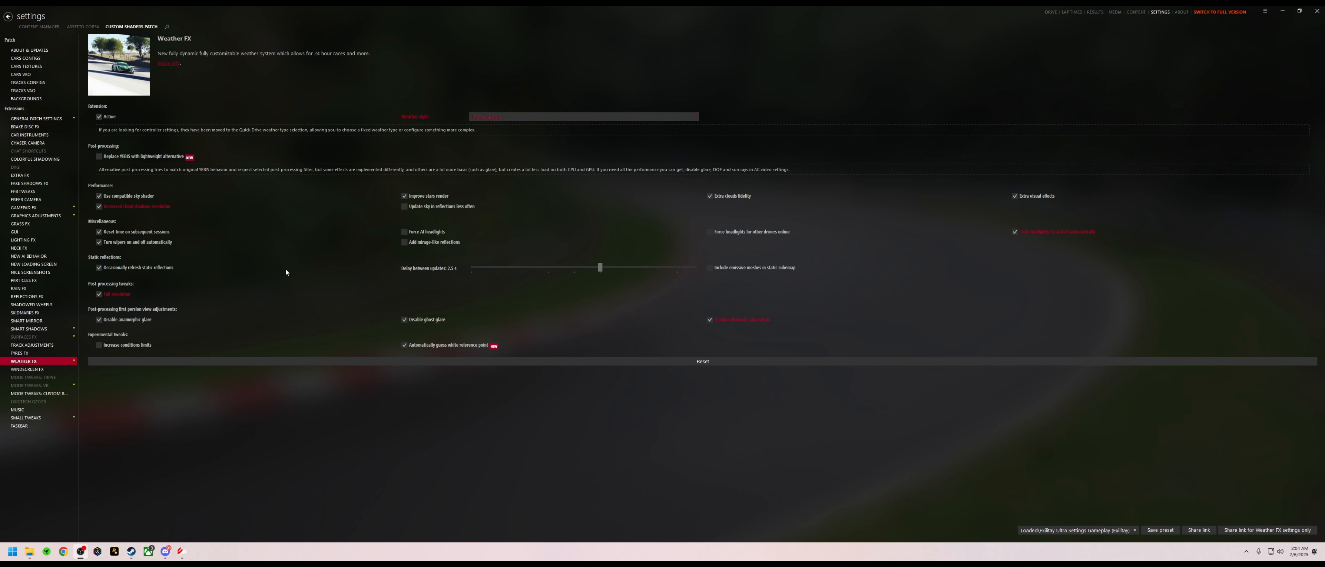
pyautogui.click(1283, 14)
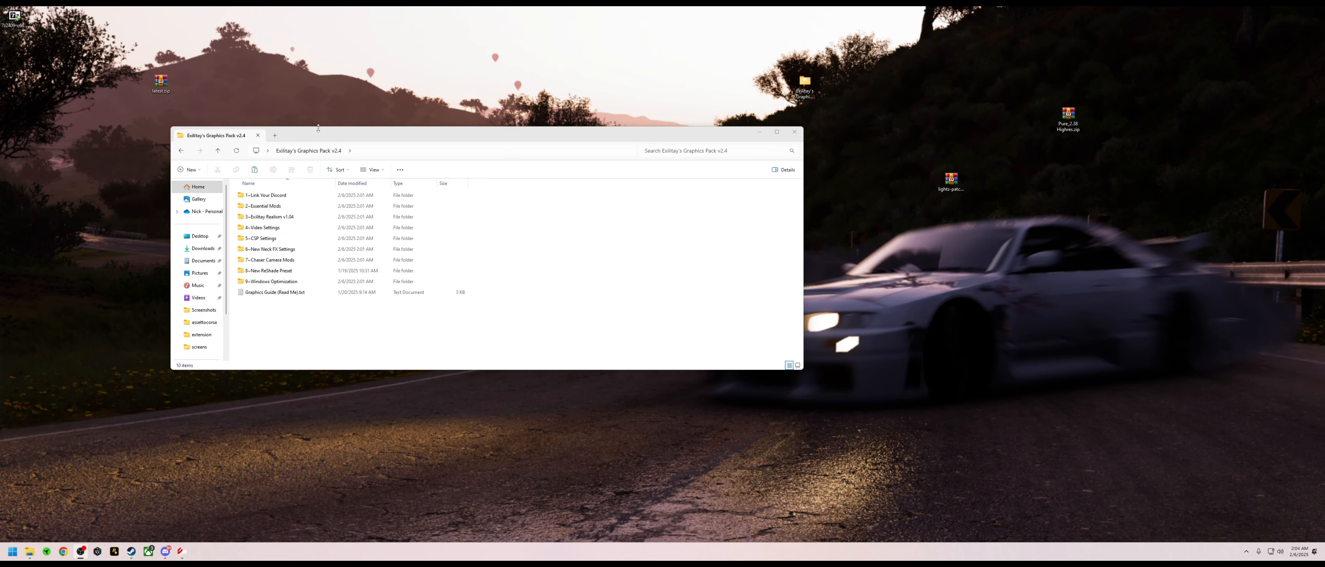
pyautogui.click(759, 132)
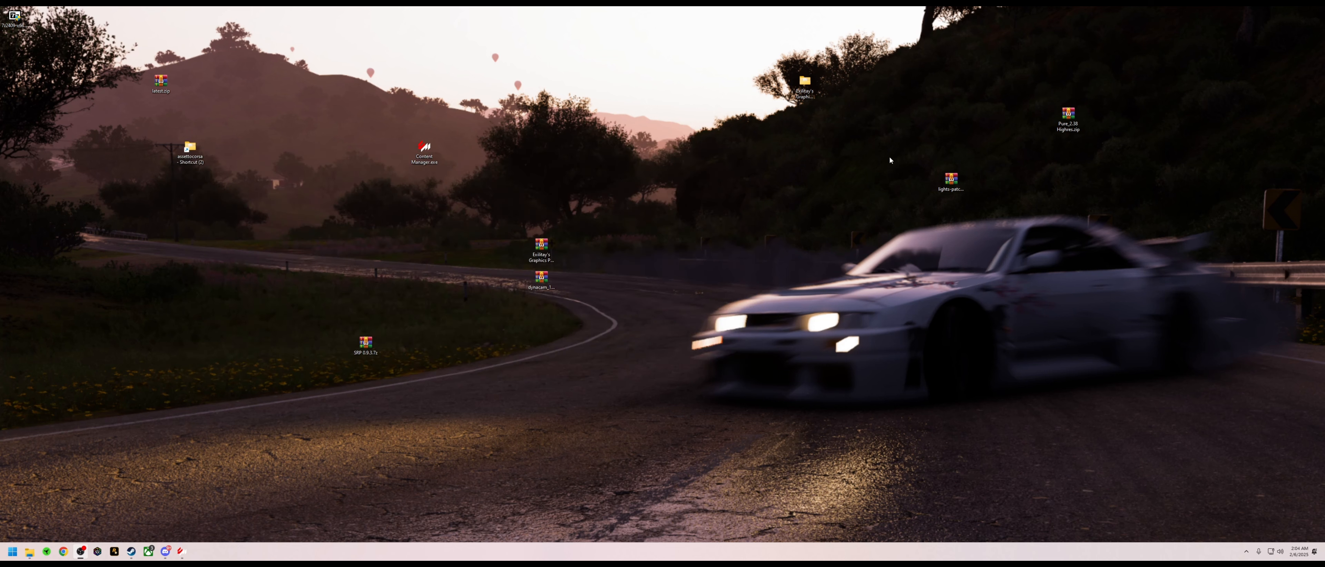
pyautogui.doubleClick(545, 252)
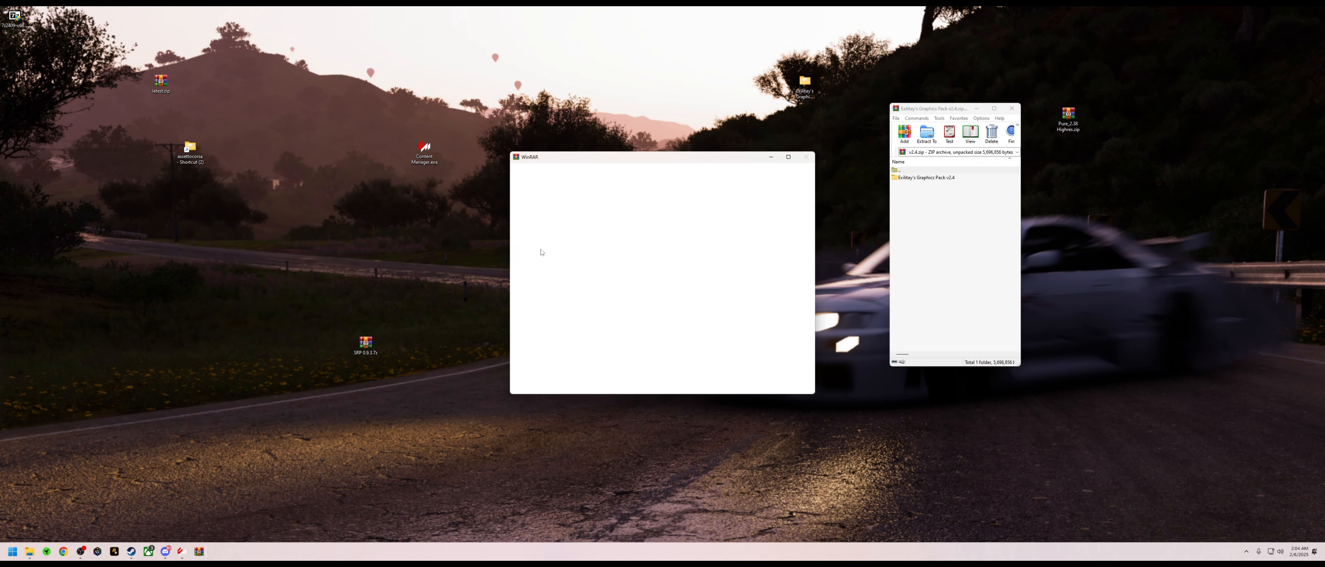
pyautogui.moveTo(924, 182); pyautogui.dragTo(724, 84)
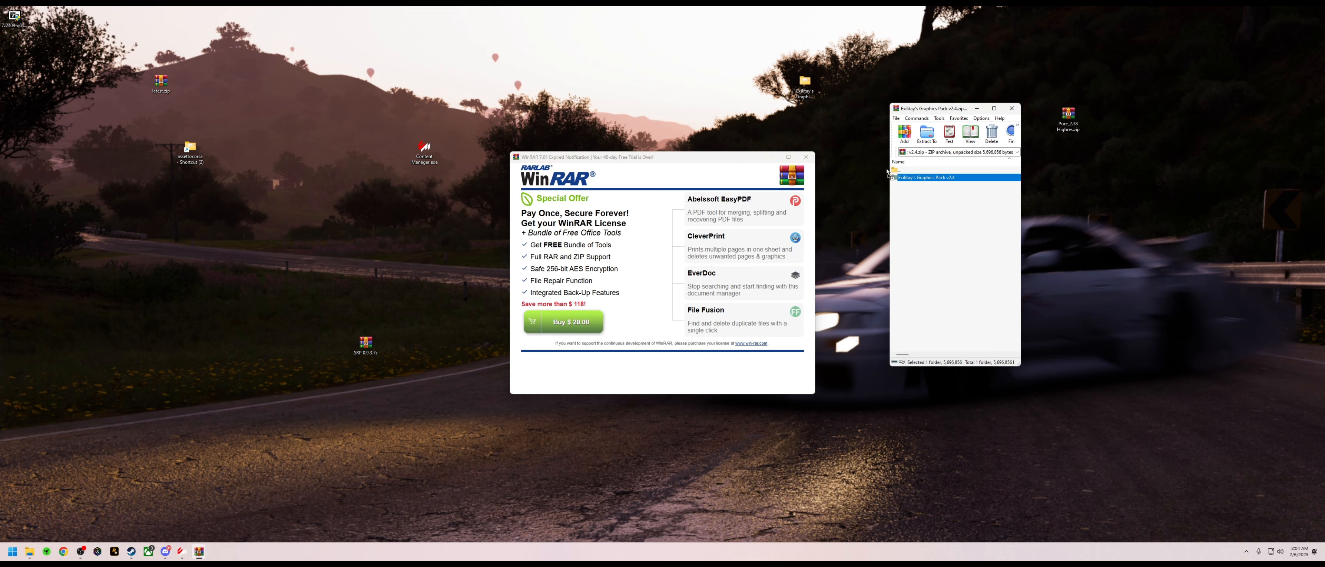
pyautogui.click(1011, 108)
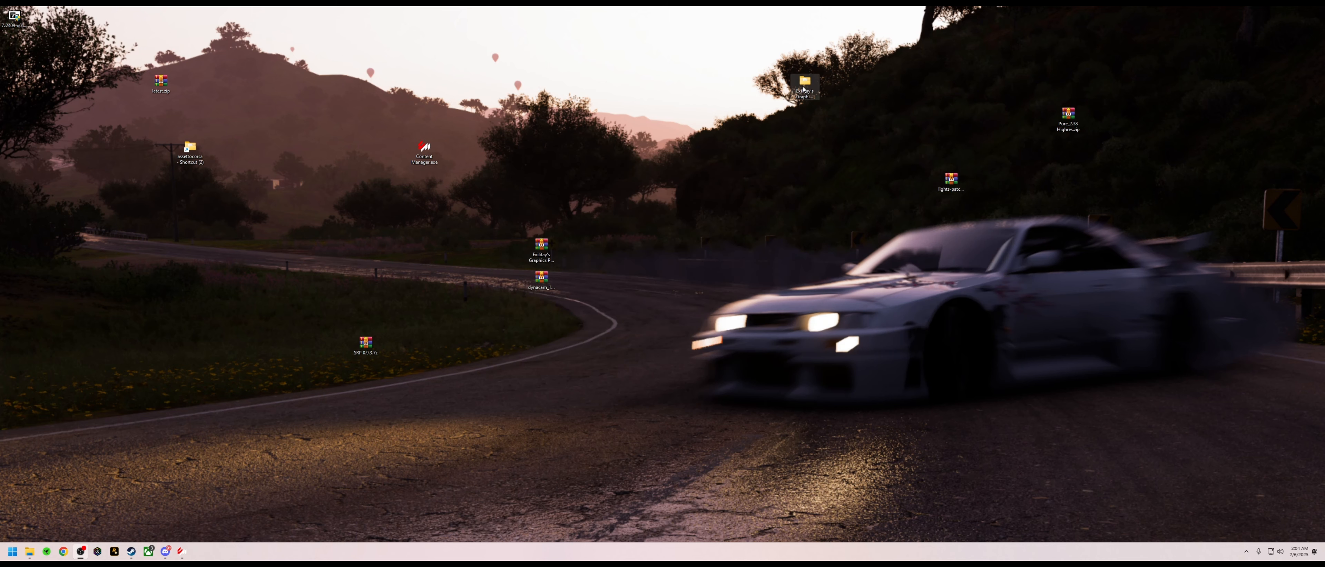
# Step: Launch the ReShade setup from the How To Install folder inside the graphics pack's 8-New ReShade Preset folder
pyautogui.doubleClick(804, 88)
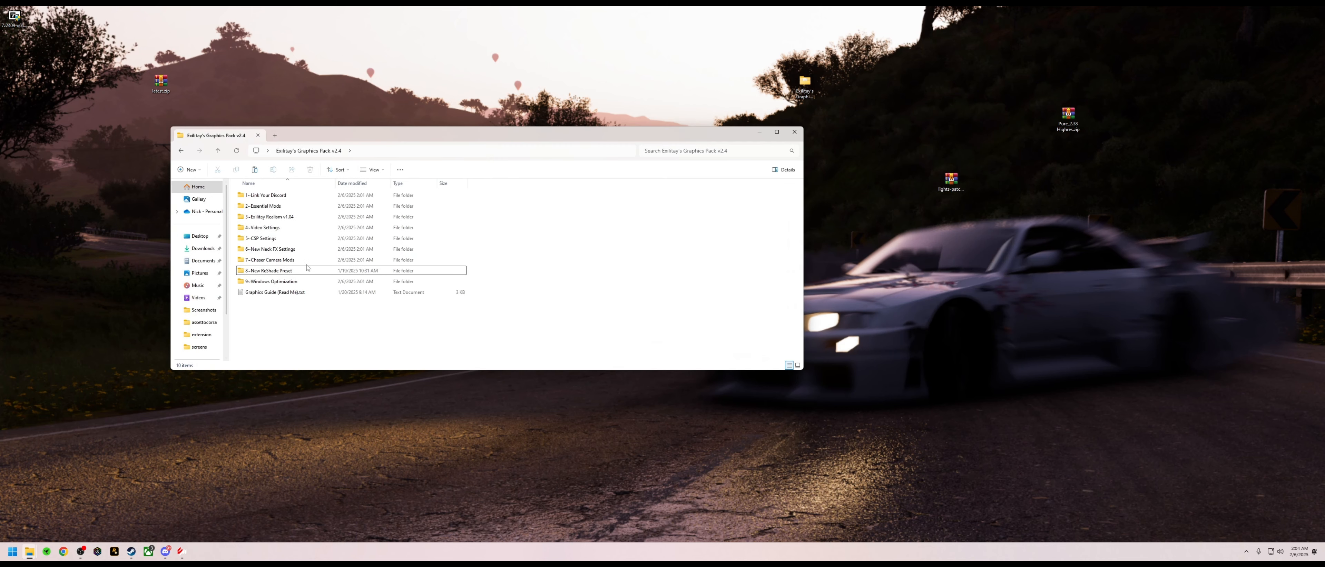
pyautogui.click(303, 272)
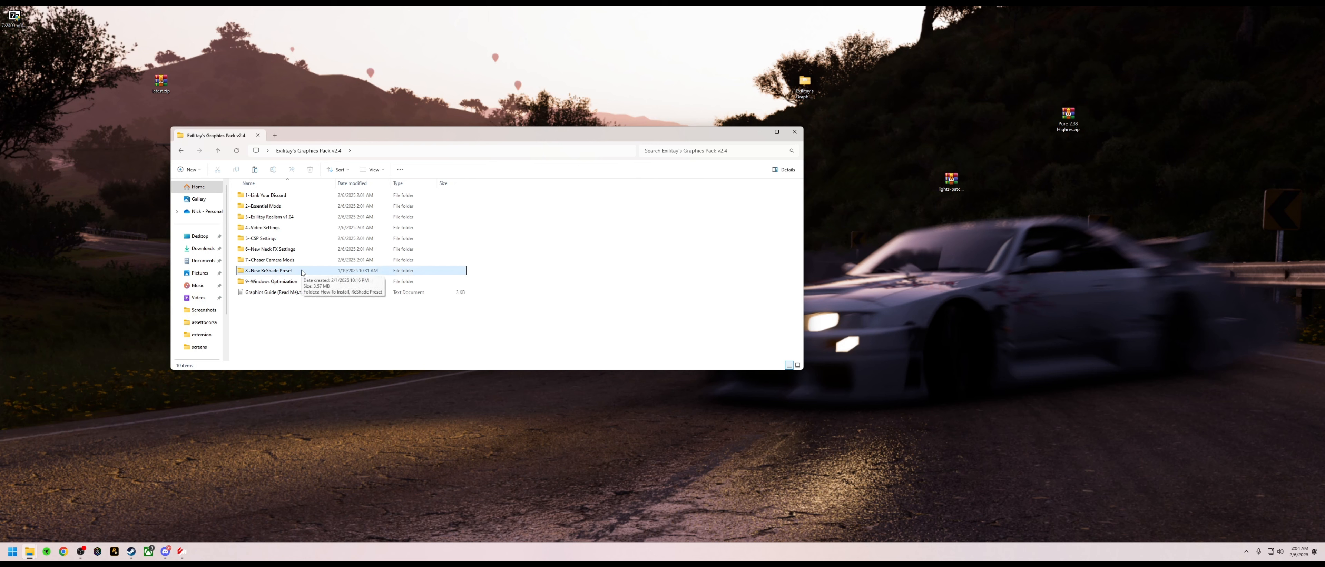
pyautogui.click(303, 273)
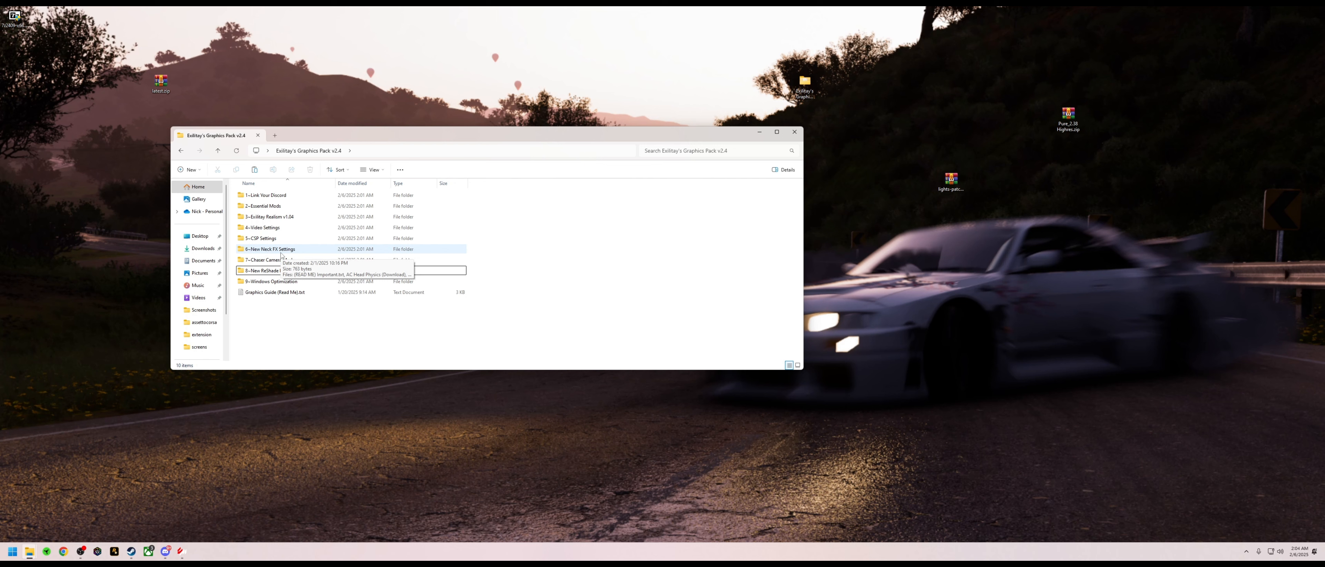
pyautogui.click(277, 272)
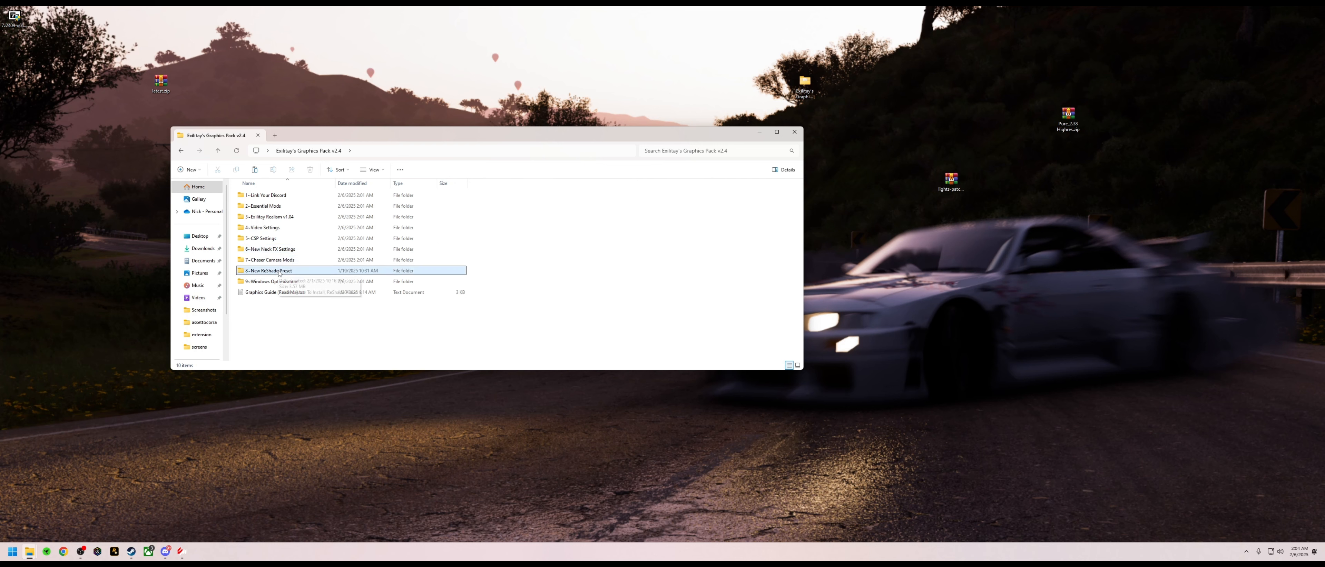
pyautogui.doubleClick(278, 272)
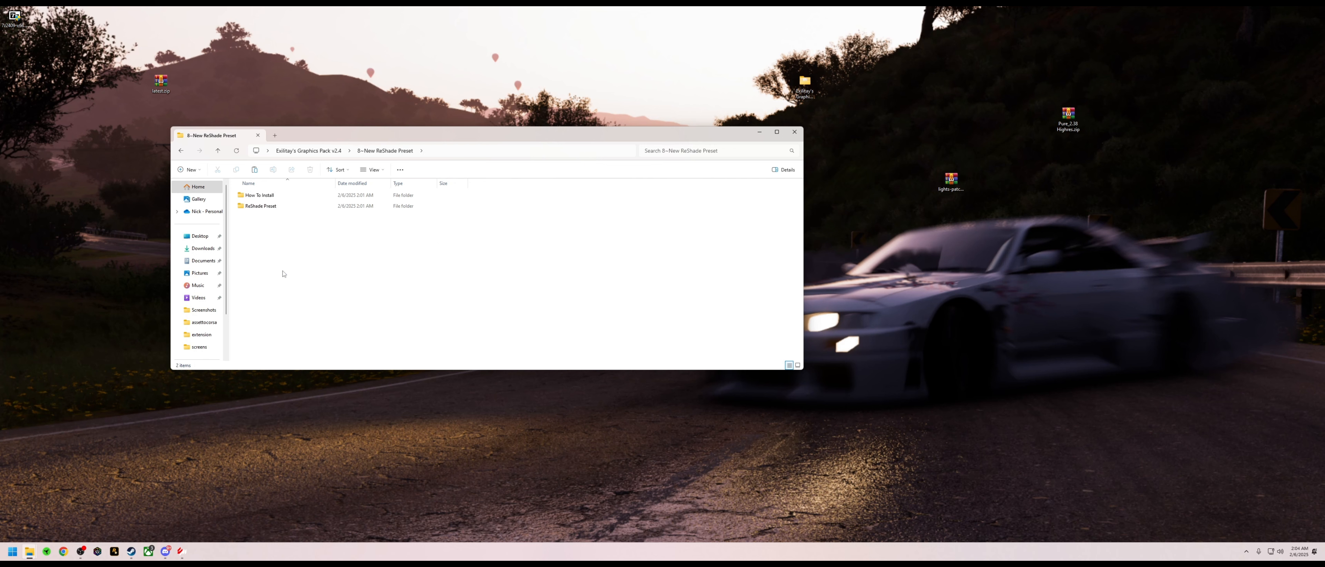
pyautogui.doubleClick(278, 200)
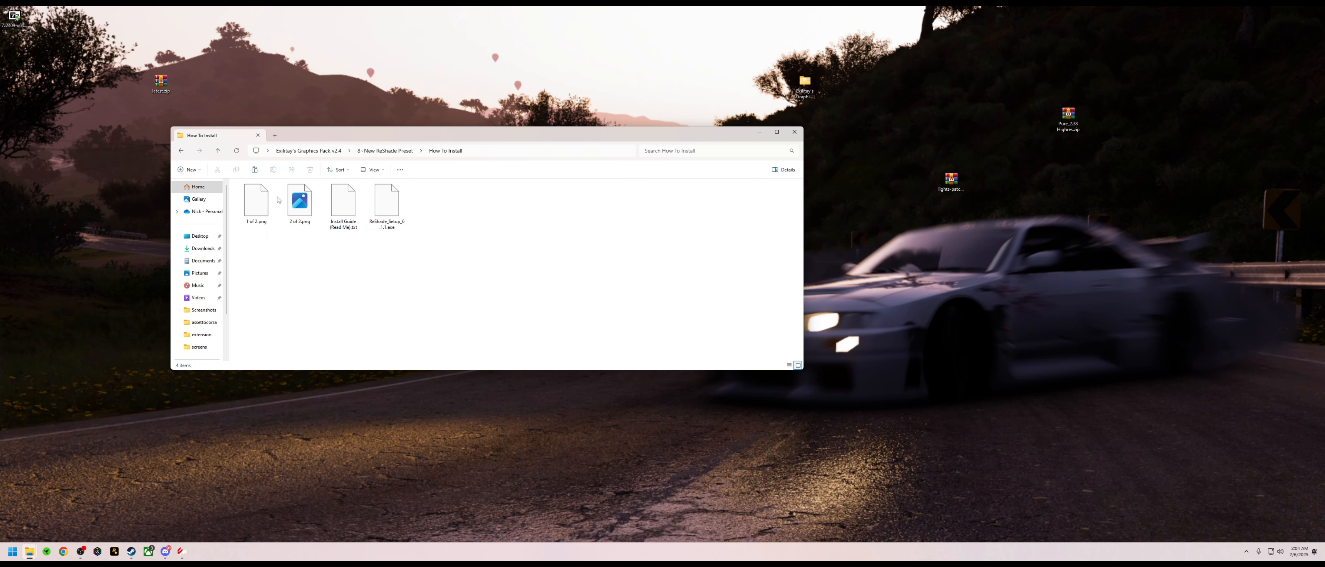
pyautogui.doubleClick(395, 210)
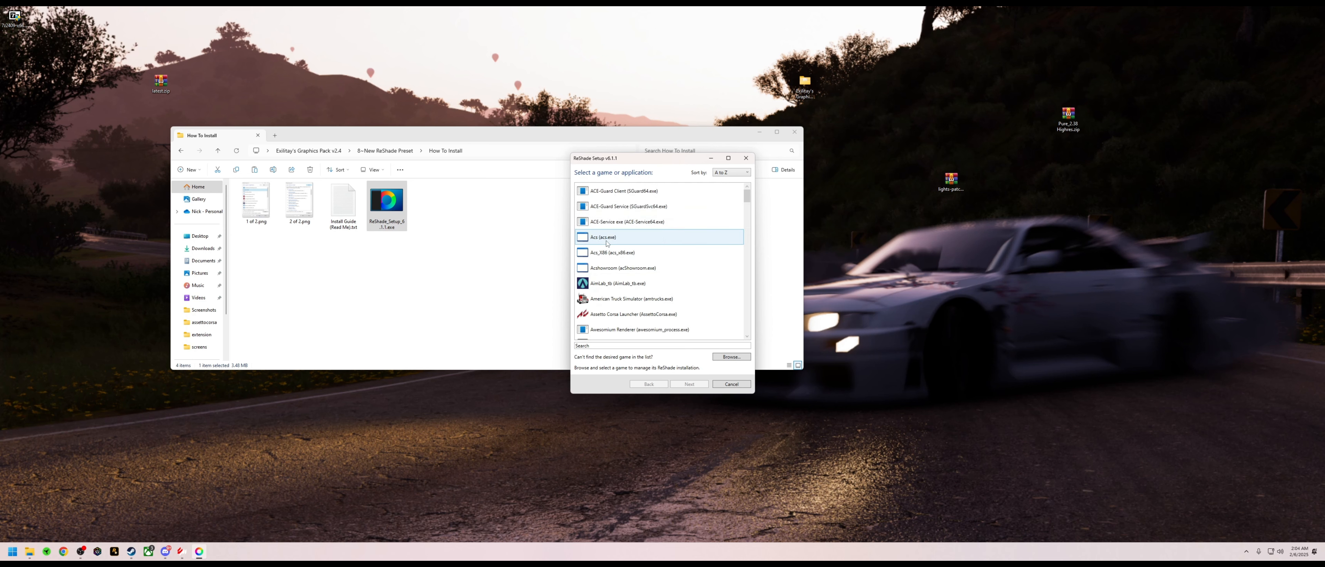
# Step: Target Acs (acs.exe) for the ReShade installation and choose DirectX 10/11/12 as its rendering API
pyautogui.click(607, 240)
pyautogui.click(689, 385)
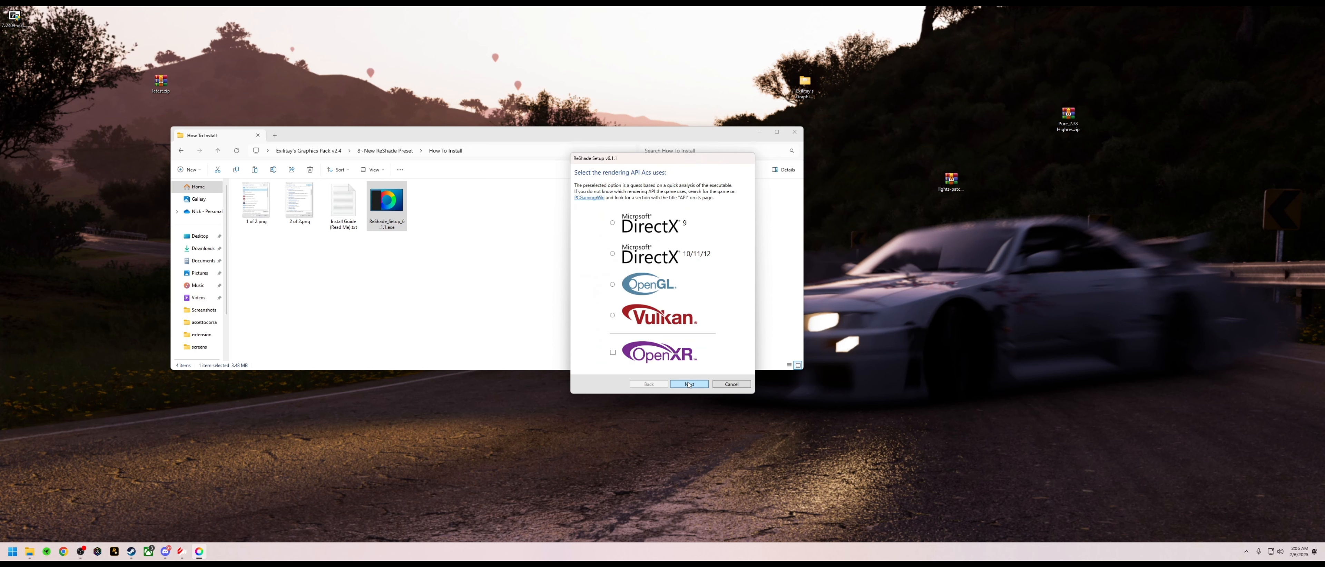
pyautogui.click(627, 256)
pyautogui.click(690, 386)
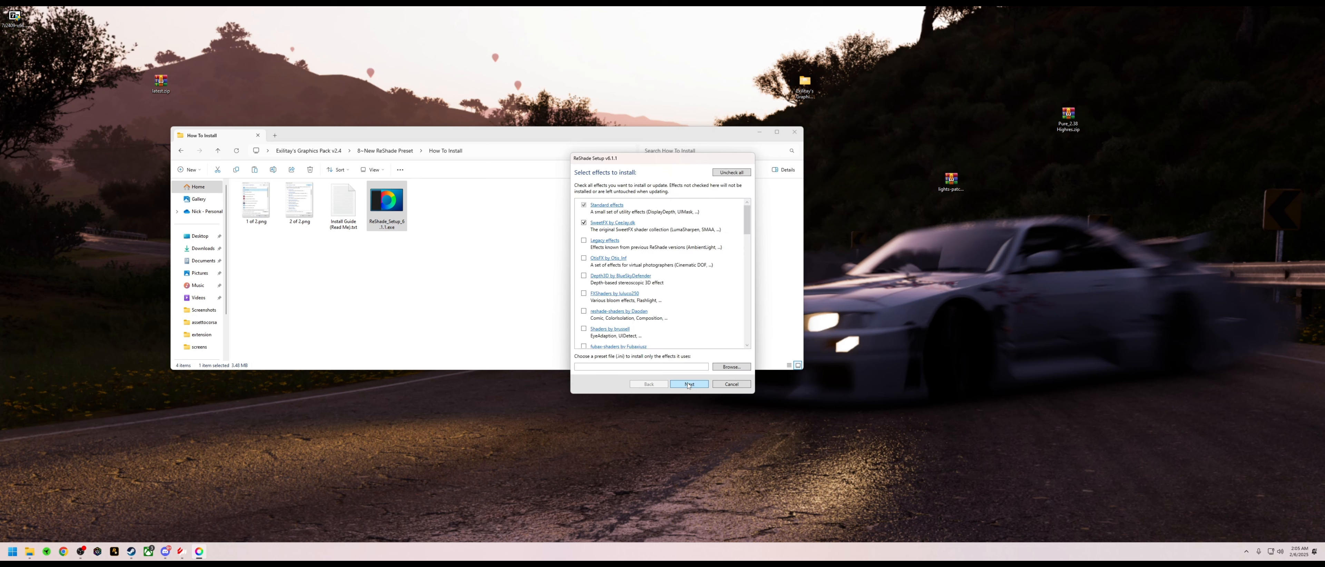
# Step: Load Exilitay Video Camera.ini from the desktop graphics pack's ReShade Preset folder as the preset that determines the effects
pyautogui.click(724, 365)
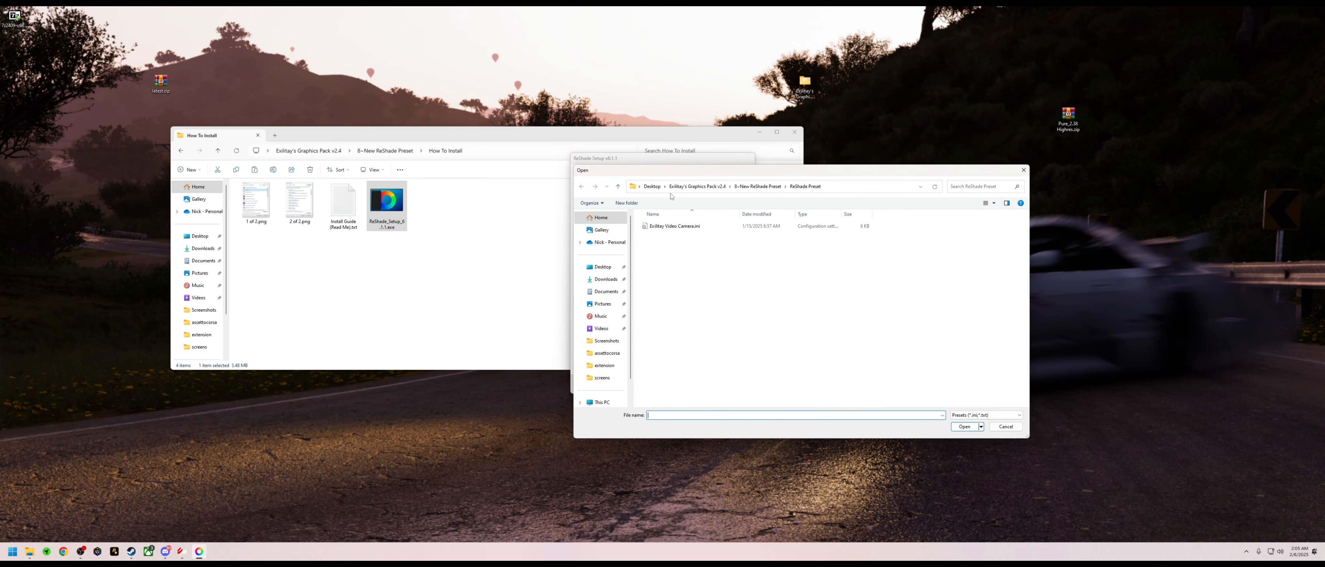
pyautogui.click(653, 186)
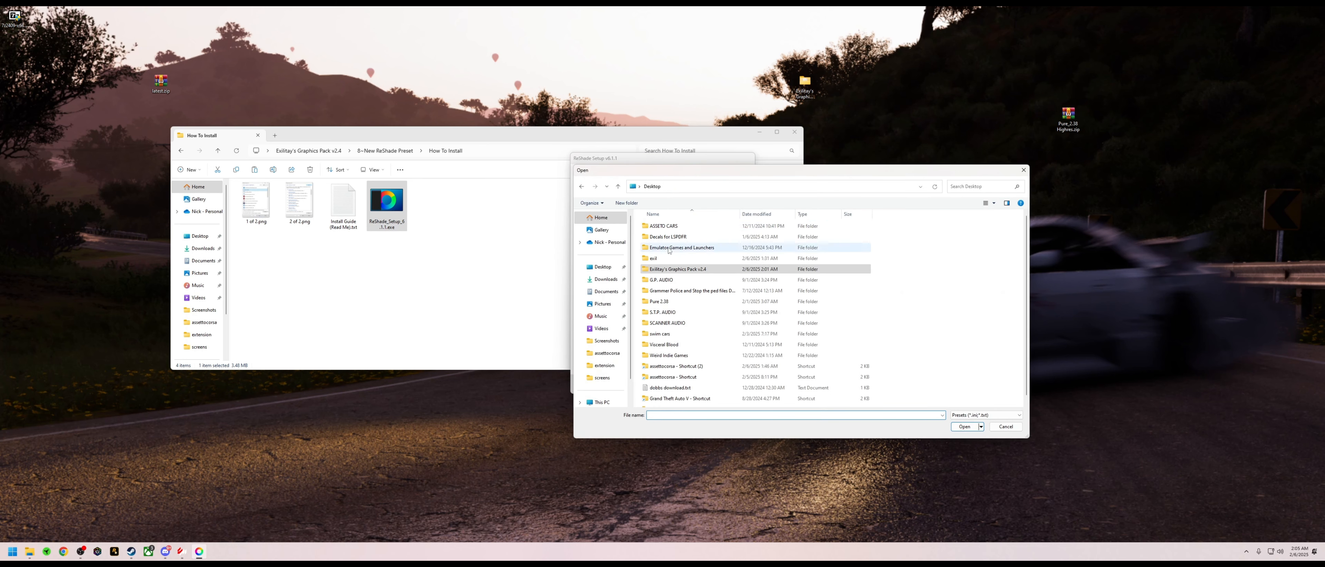
pyautogui.doubleClick(695, 270)
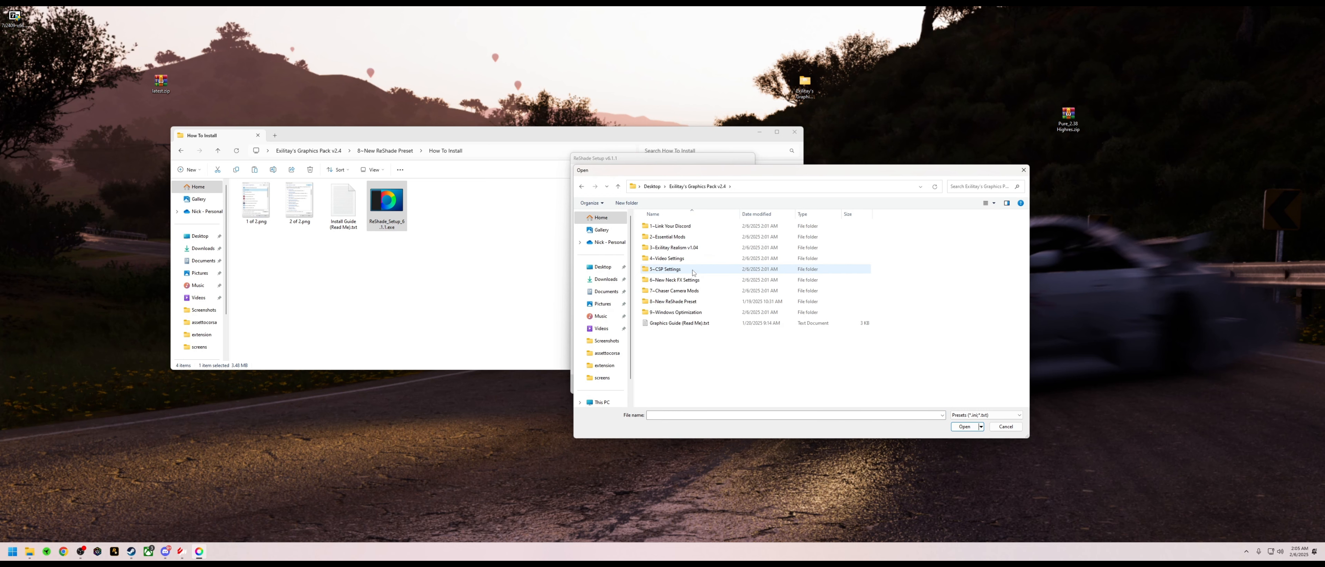
pyautogui.doubleClick(690, 304)
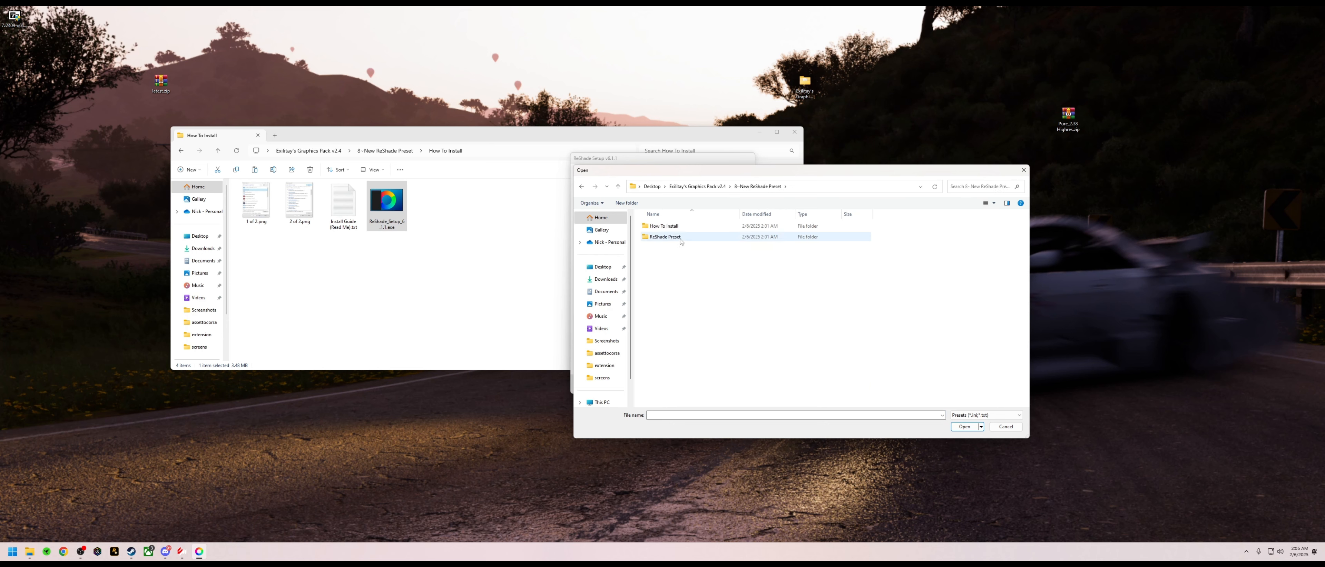
pyautogui.doubleClick(674, 237)
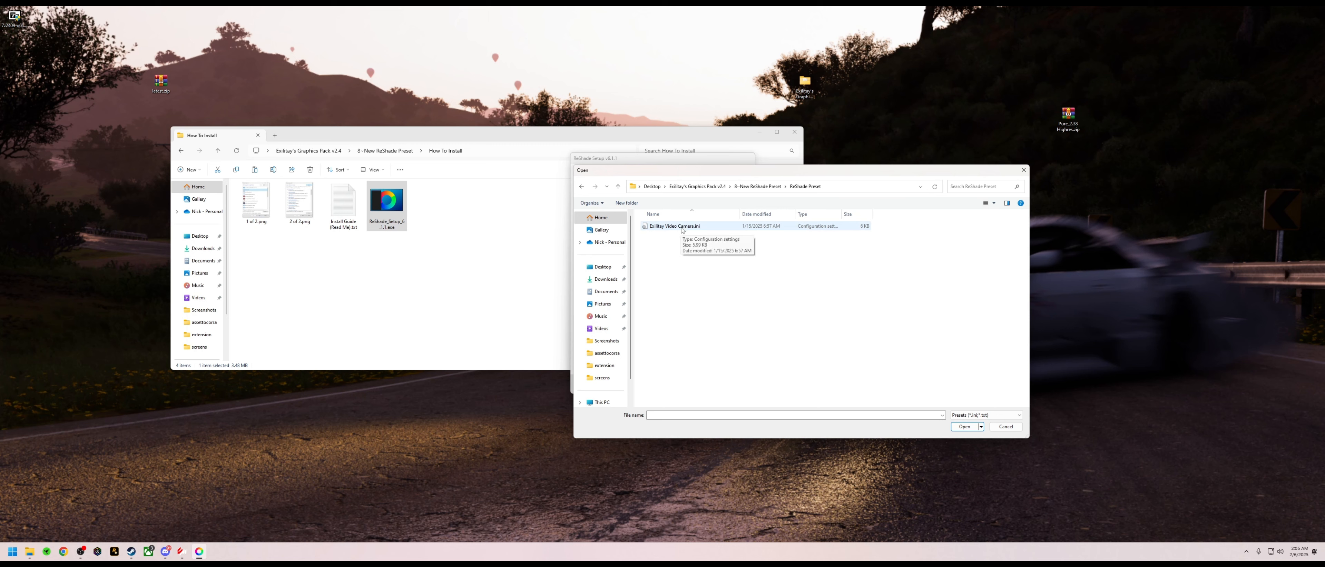
pyautogui.click(681, 228)
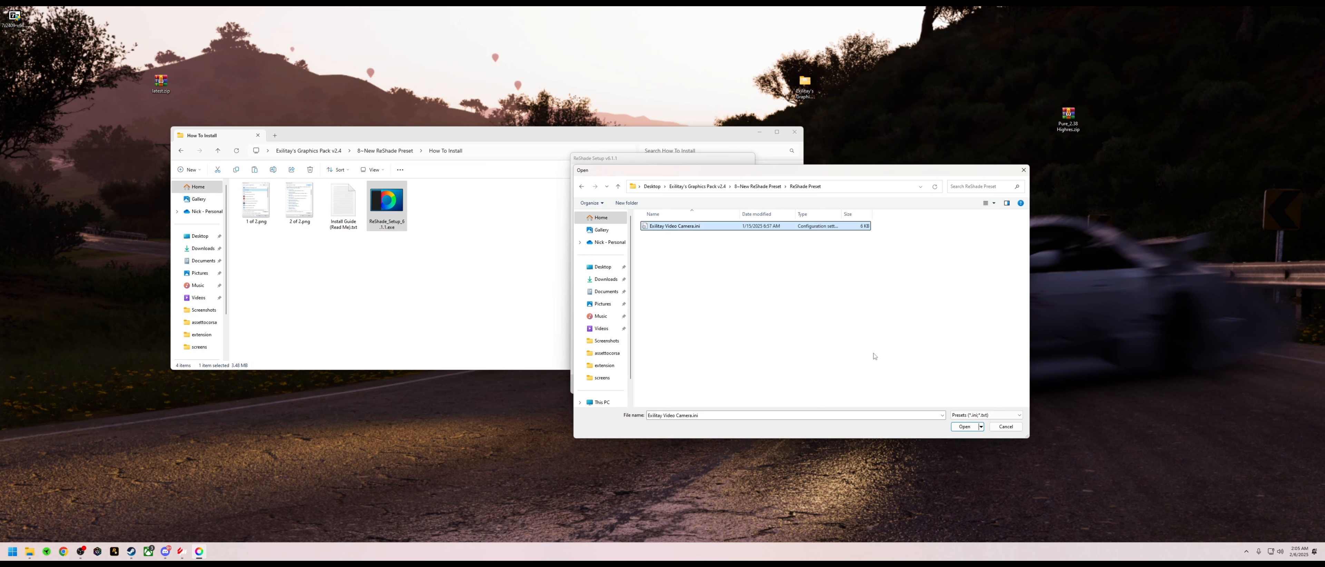
pyautogui.click(959, 427)
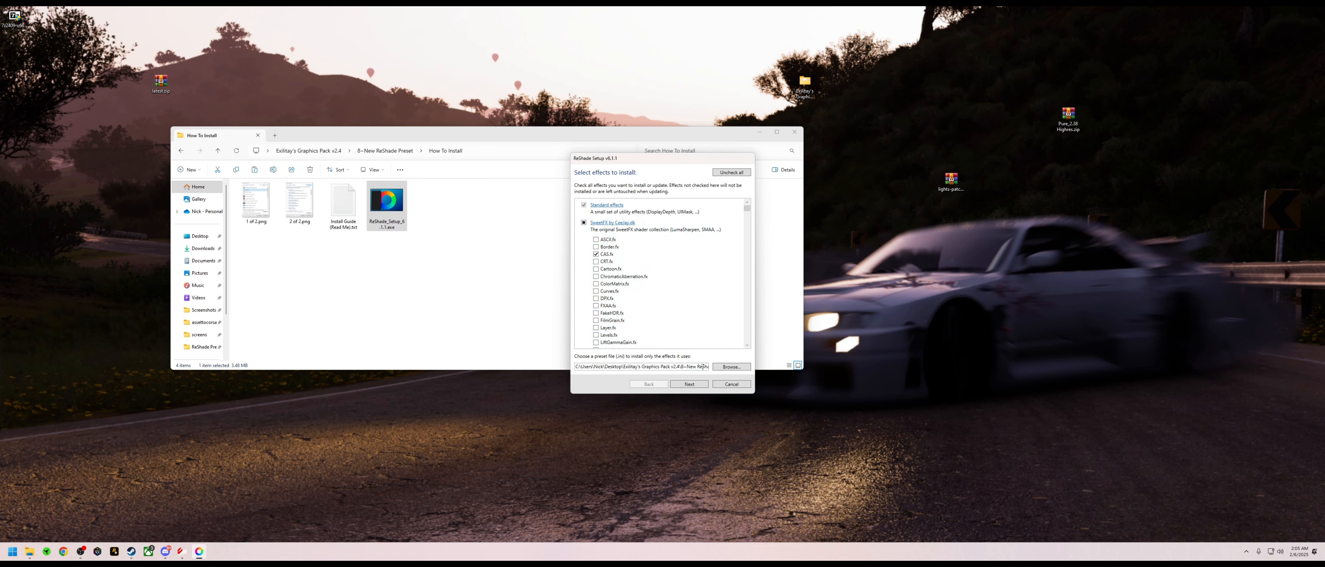
# Step: Install ReShade with the preset's effects, finish the setup and close the How To Install folder
pyautogui.click(692, 386)
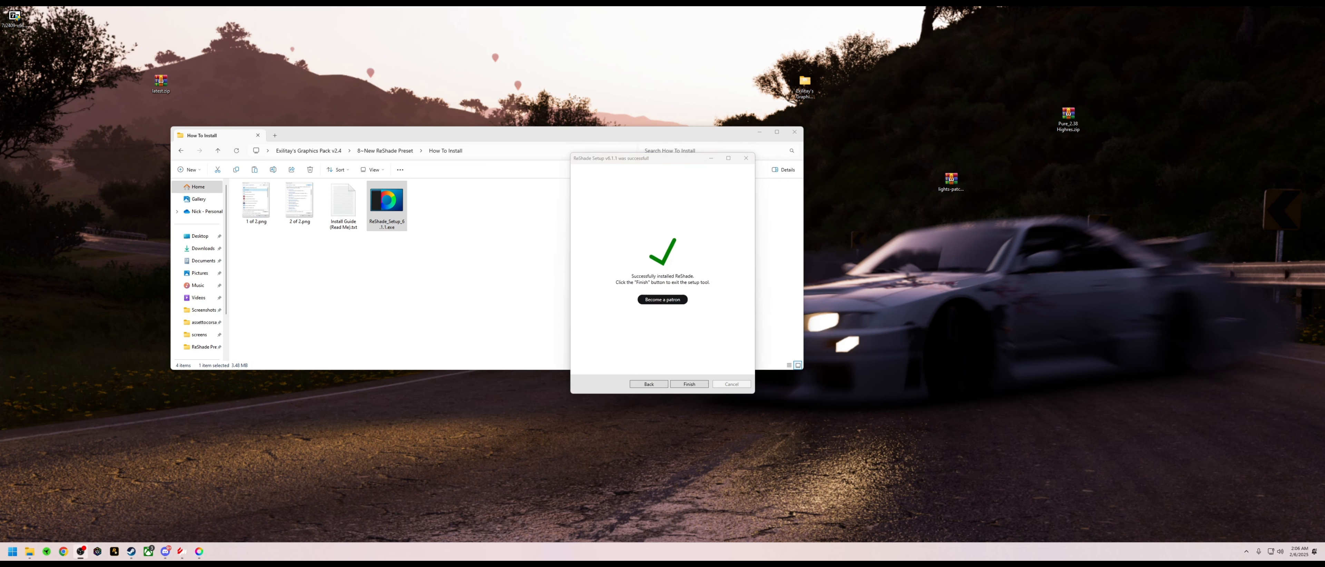
pyautogui.click(689, 386)
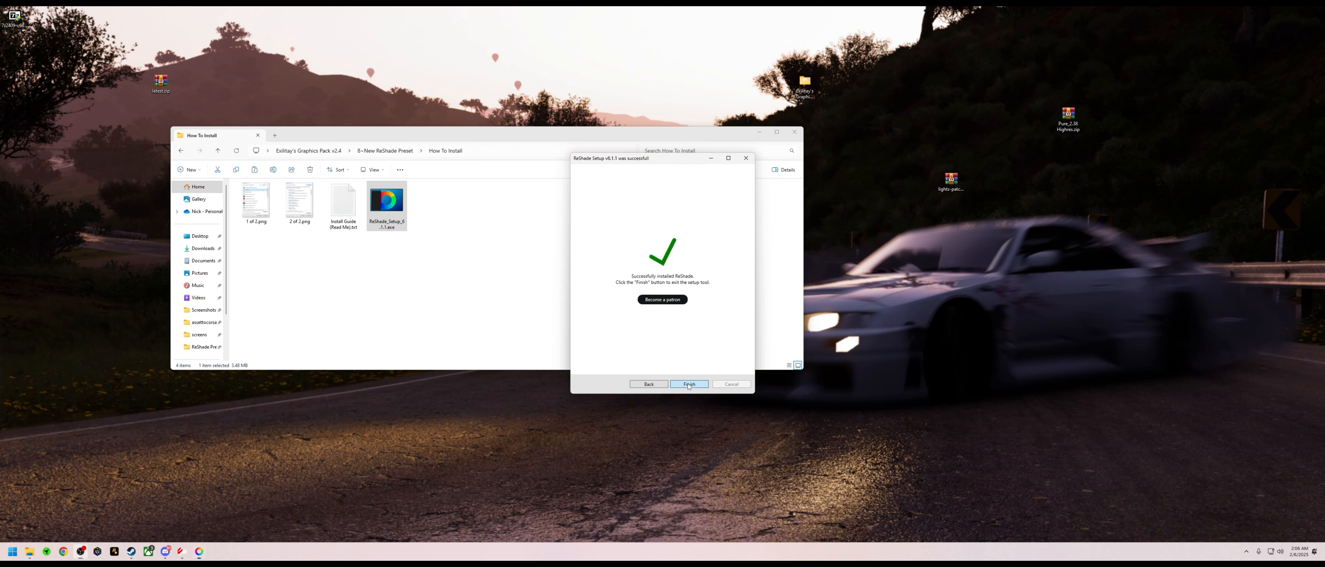
pyautogui.click(795, 135)
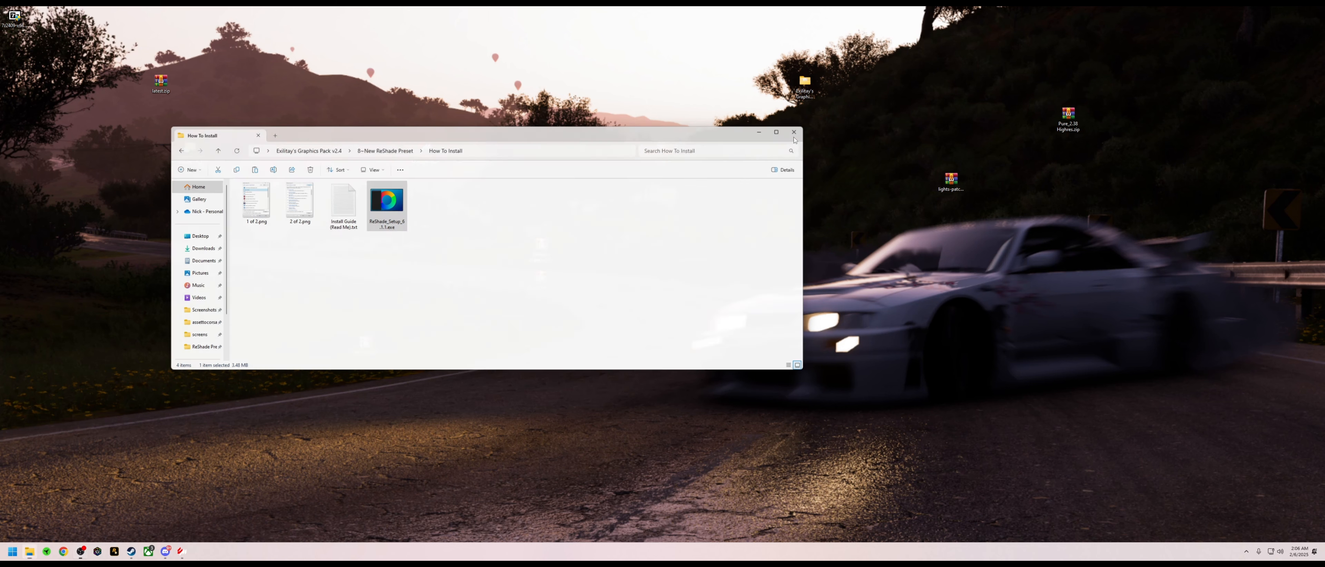
# Step: Group the graphics pack archive, lights patch archive and extracted pack folder beside the Pure archive, and move the DynaCam archive nearby on the desktop
pyautogui.moveTo(991, 133); pyautogui.dragTo(1036, 108)
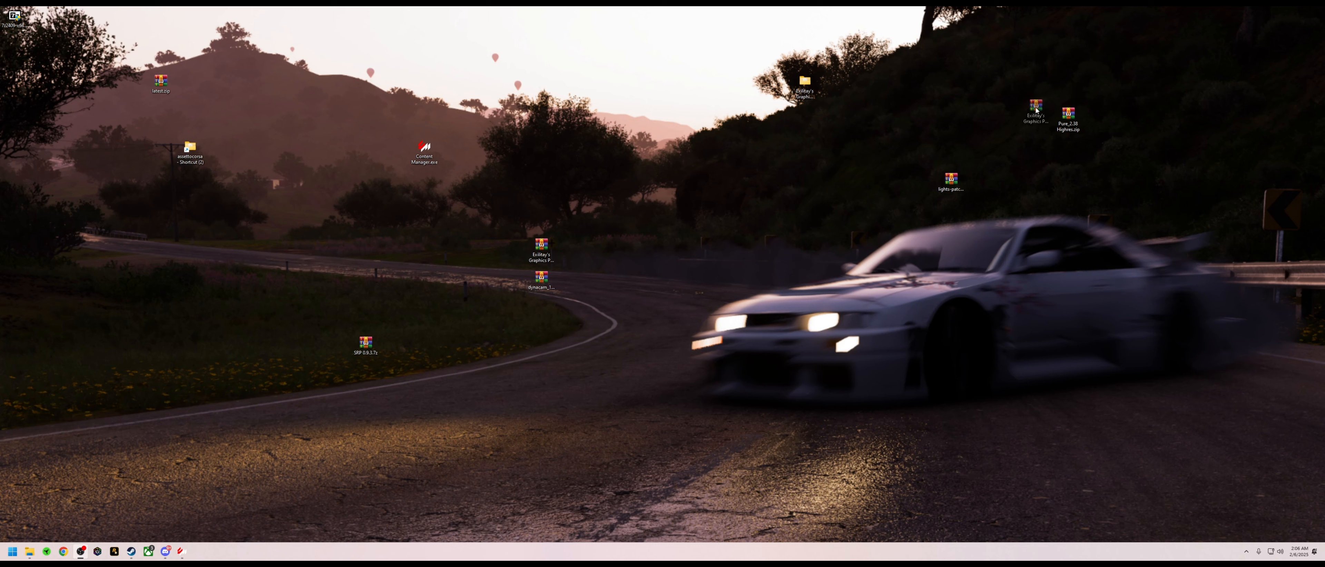
pyautogui.moveTo(948, 181); pyautogui.dragTo(1009, 121)
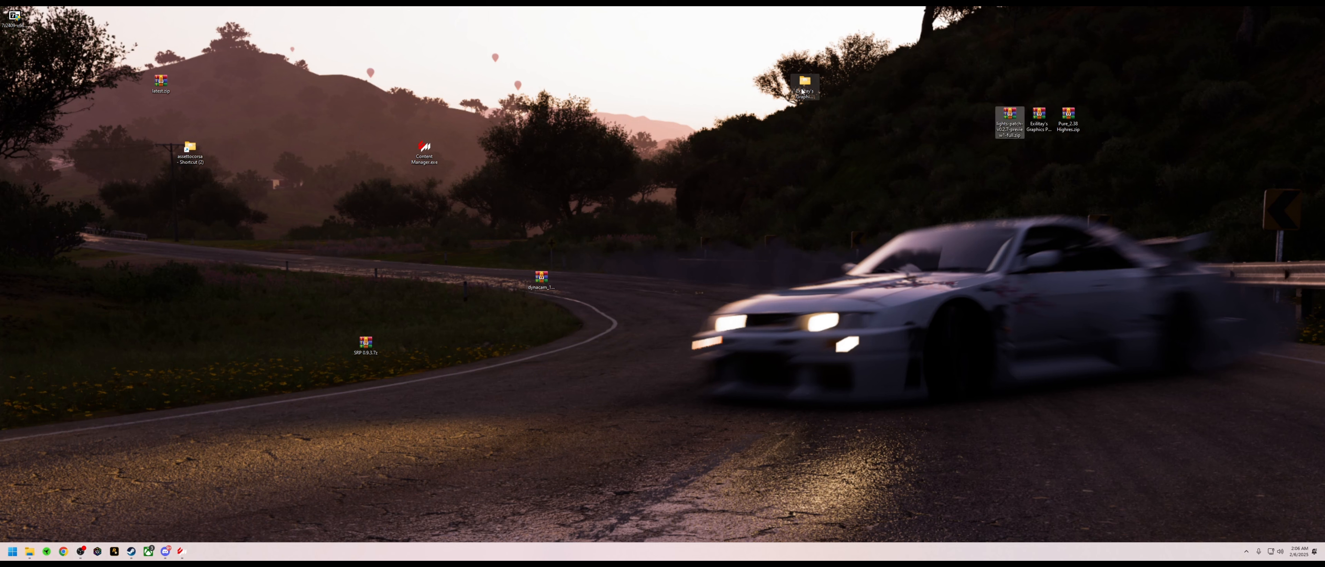
pyautogui.moveTo(805, 83); pyautogui.dragTo(970, 108)
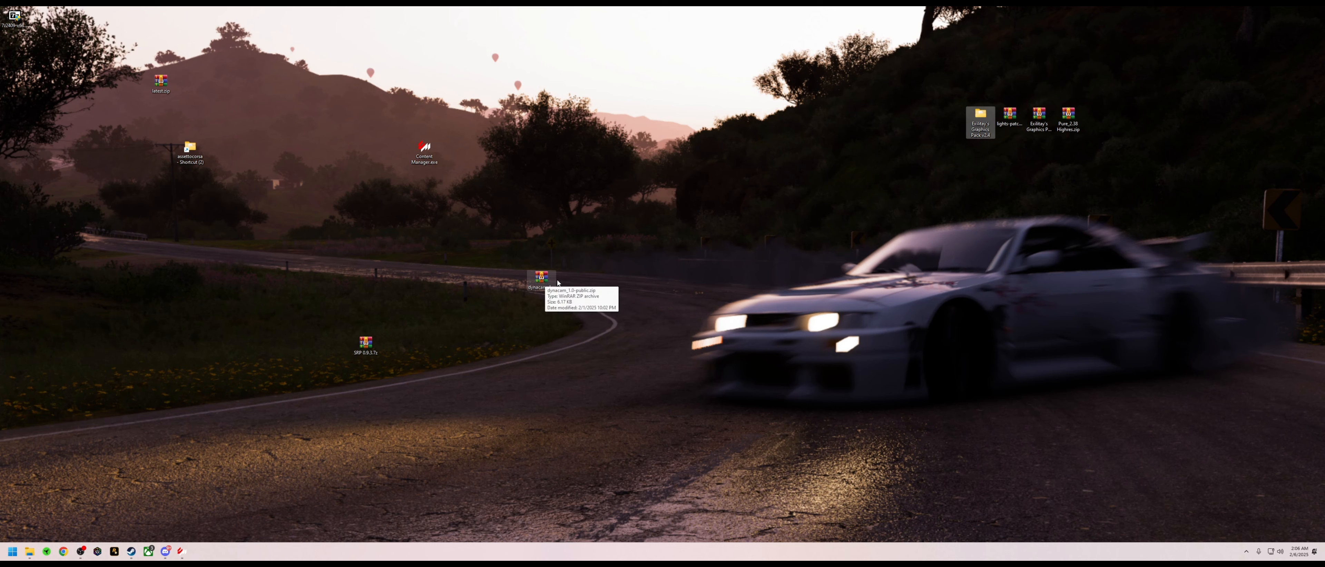
pyautogui.moveTo(546, 280); pyautogui.dragTo(611, 270)
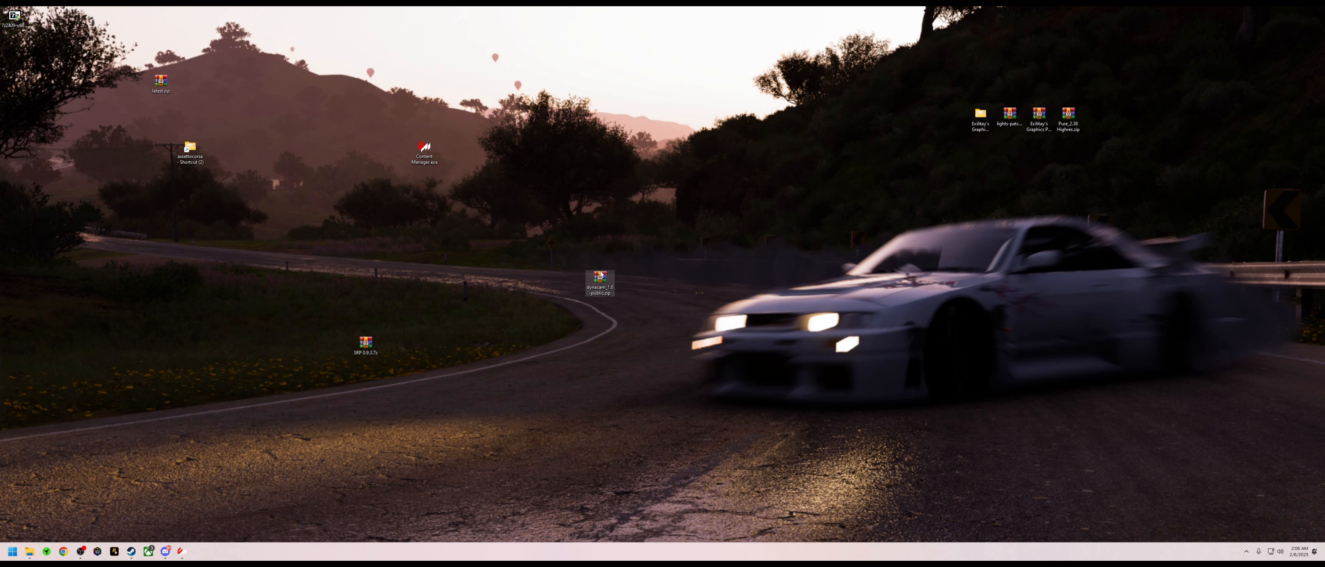
# Step: Restore and close Content Manager, and start it again from the desktop
pyautogui.click(181, 552)
pyautogui.click(1318, 10)
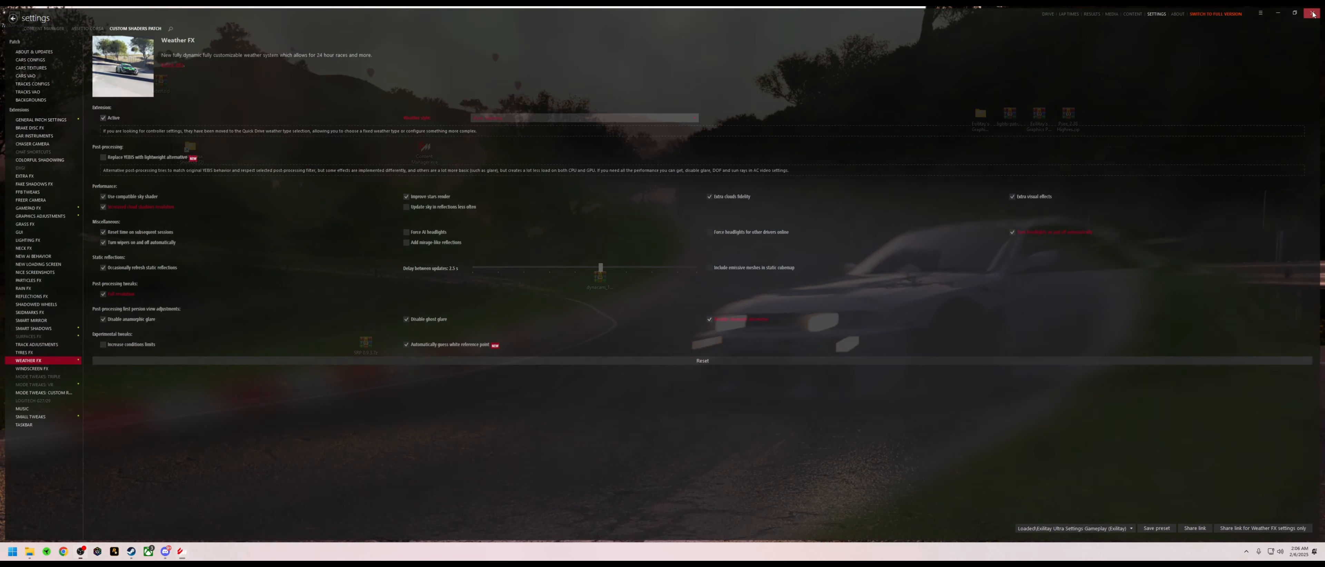
pyautogui.doubleClick(427, 152)
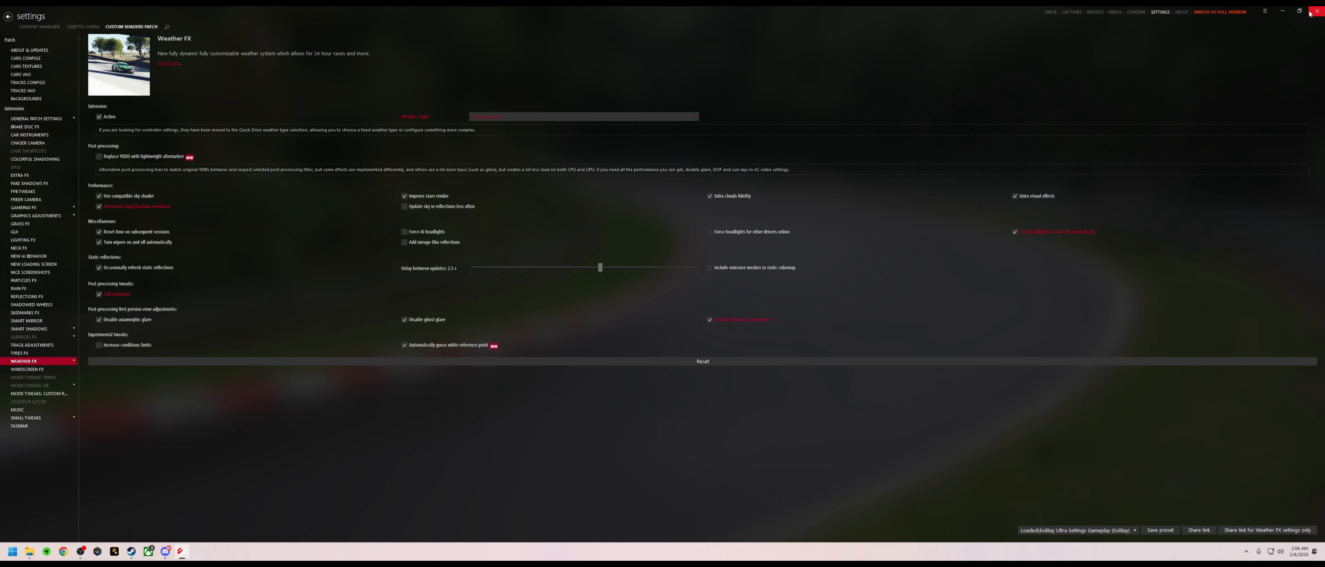
# Step: Shrink and lower the Content Manager window to uncover the desktop, and load the DynaCam archive from the desktop into it
pyautogui.click(1300, 12)
pyautogui.moveTo(1230, 7); pyautogui.dragTo(1203, 209)
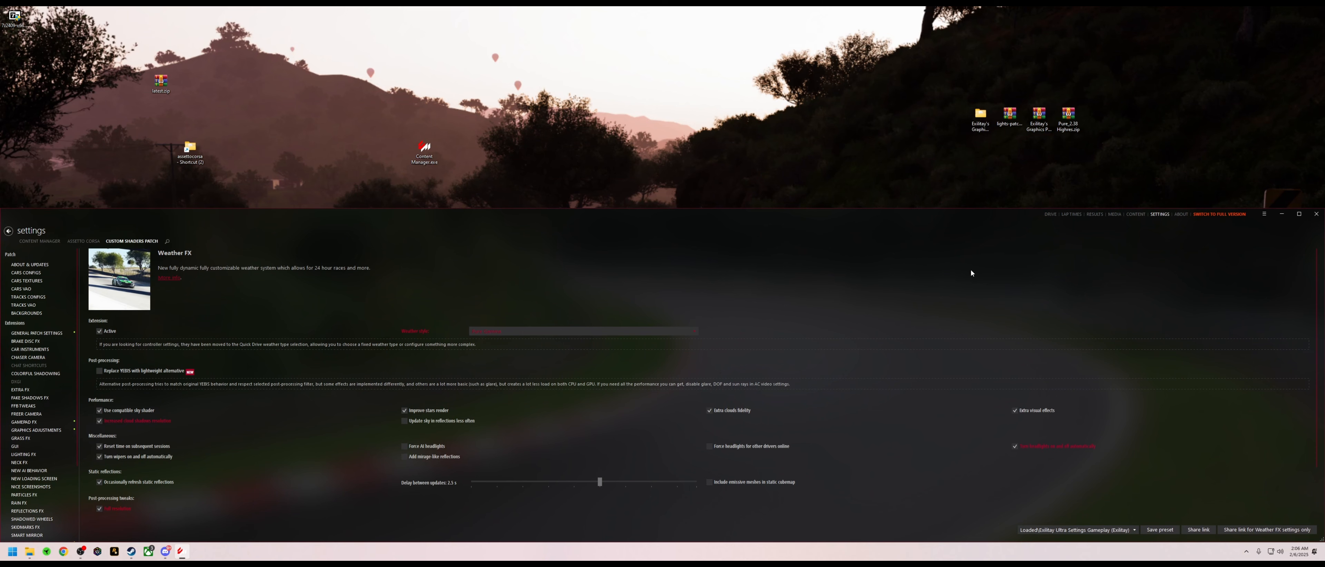
pyautogui.moveTo(849, 226); pyautogui.dragTo(857, 347)
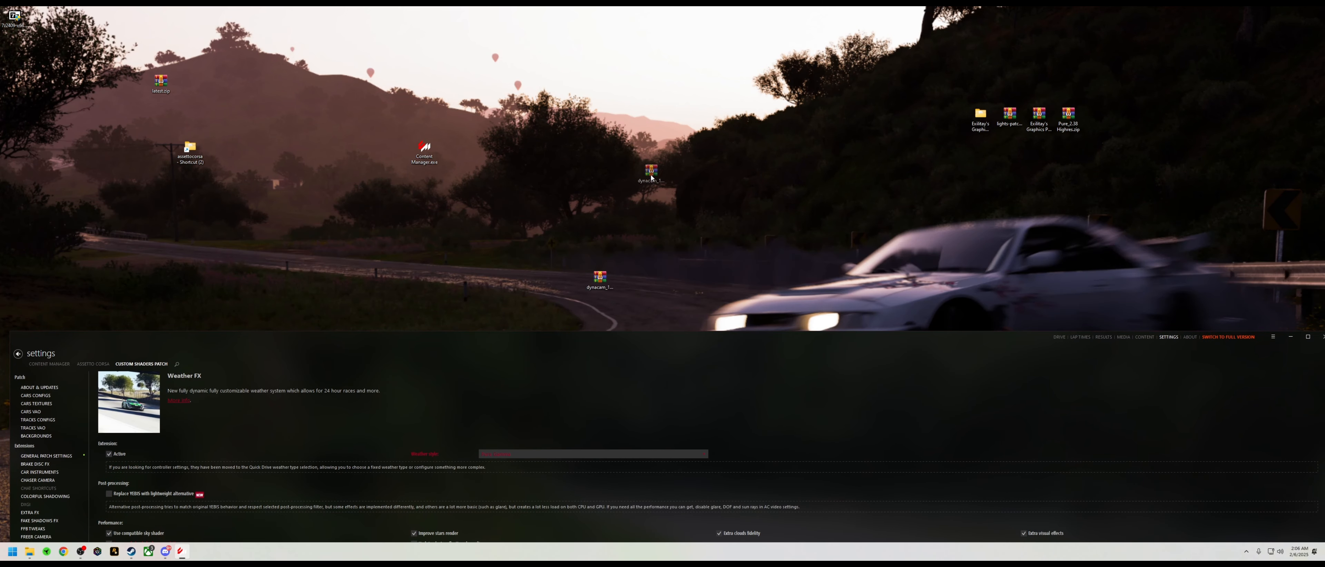
pyautogui.moveTo(734, 340); pyautogui.dragTo(540, 202)
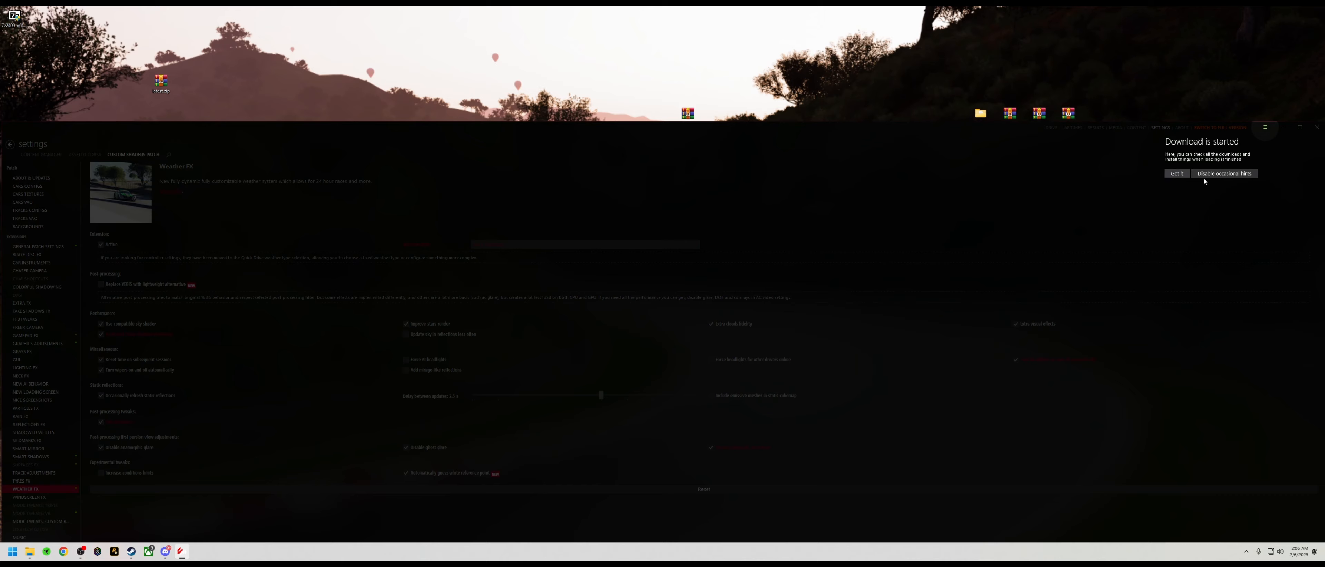
# Step: Install dynacam_1.0-public.zip as a clean installation, clear the completed download and maximize the Content Manager window
pyautogui.click(1177, 174)
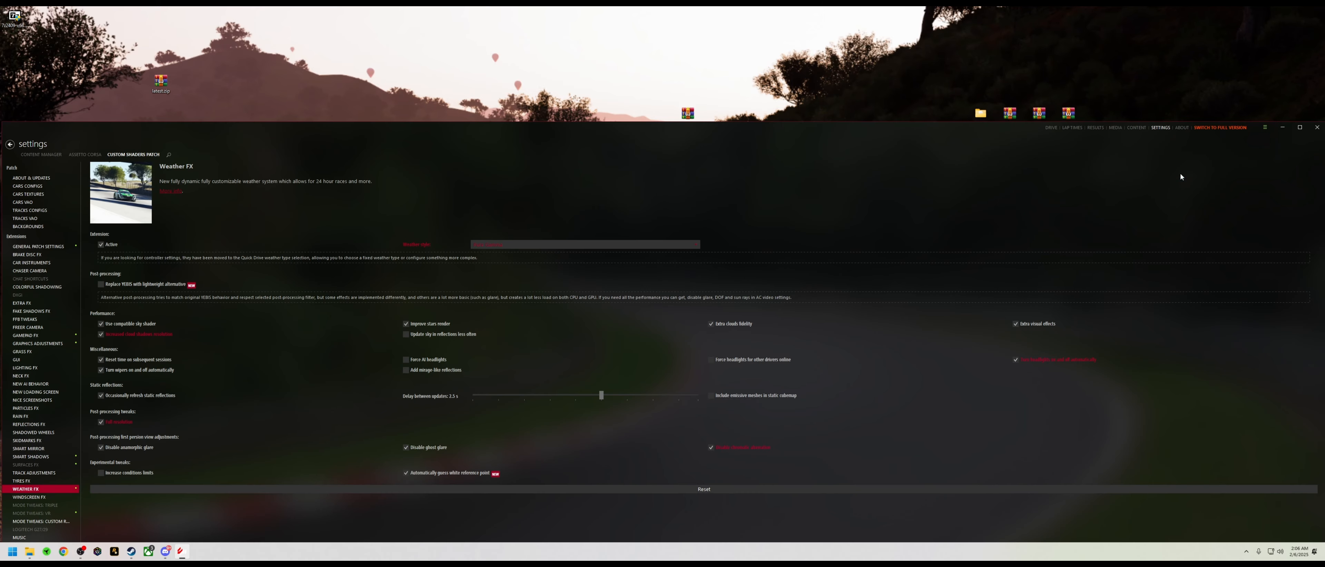
pyautogui.click(1266, 127)
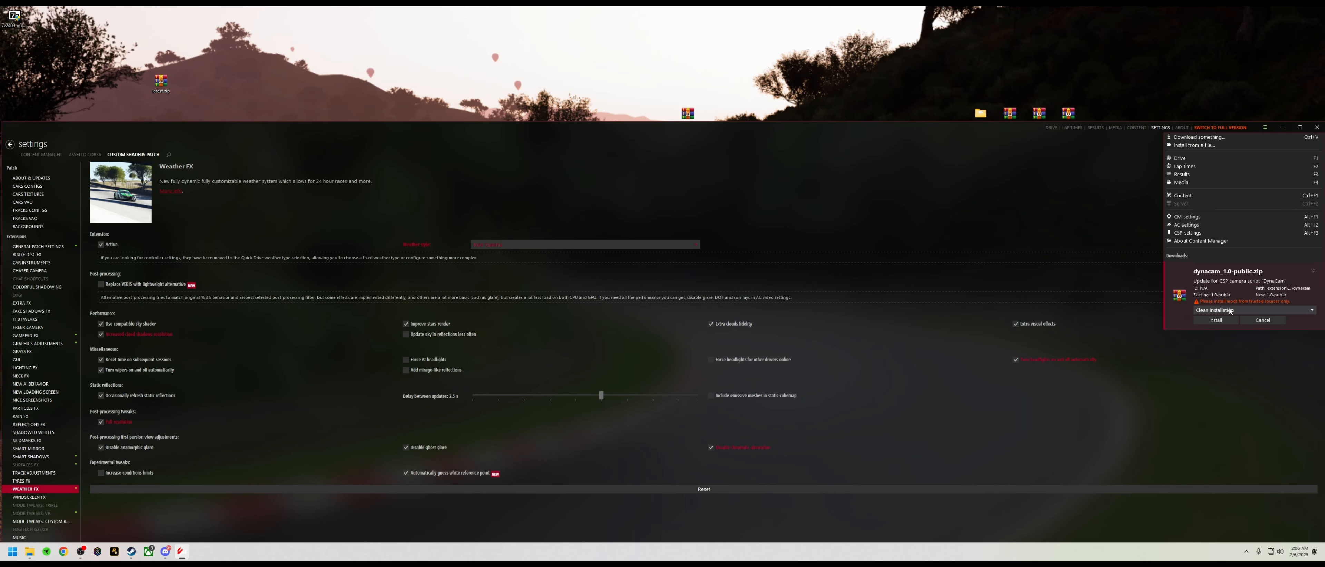
pyautogui.click(1222, 324)
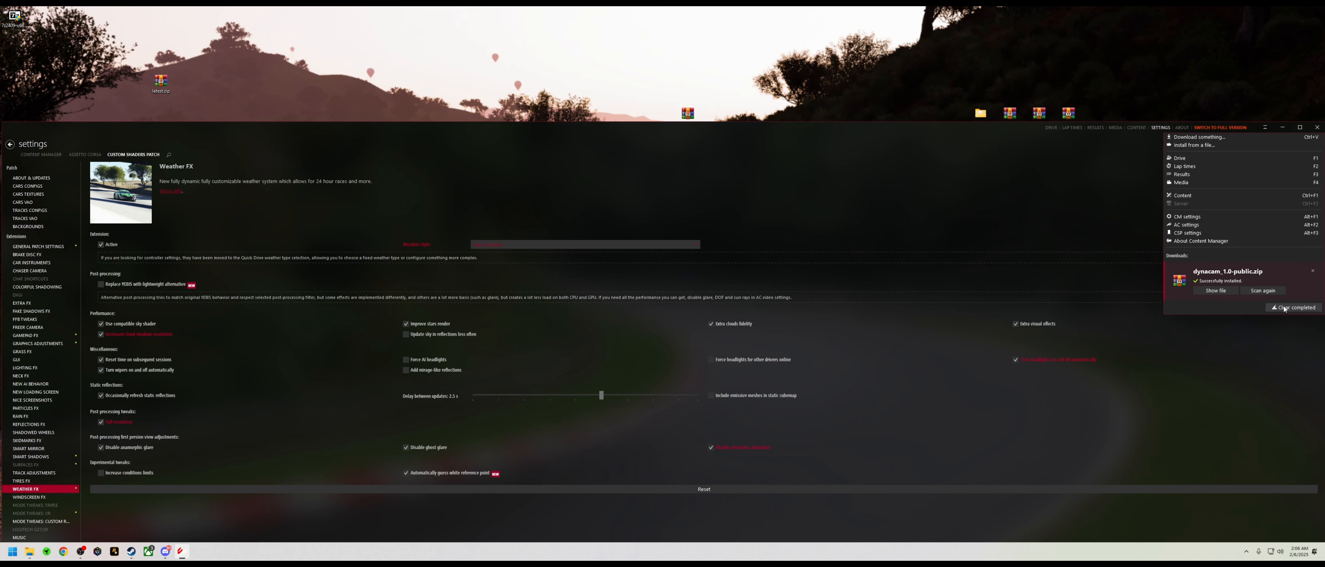
pyautogui.click(1285, 309)
pyautogui.click(1300, 128)
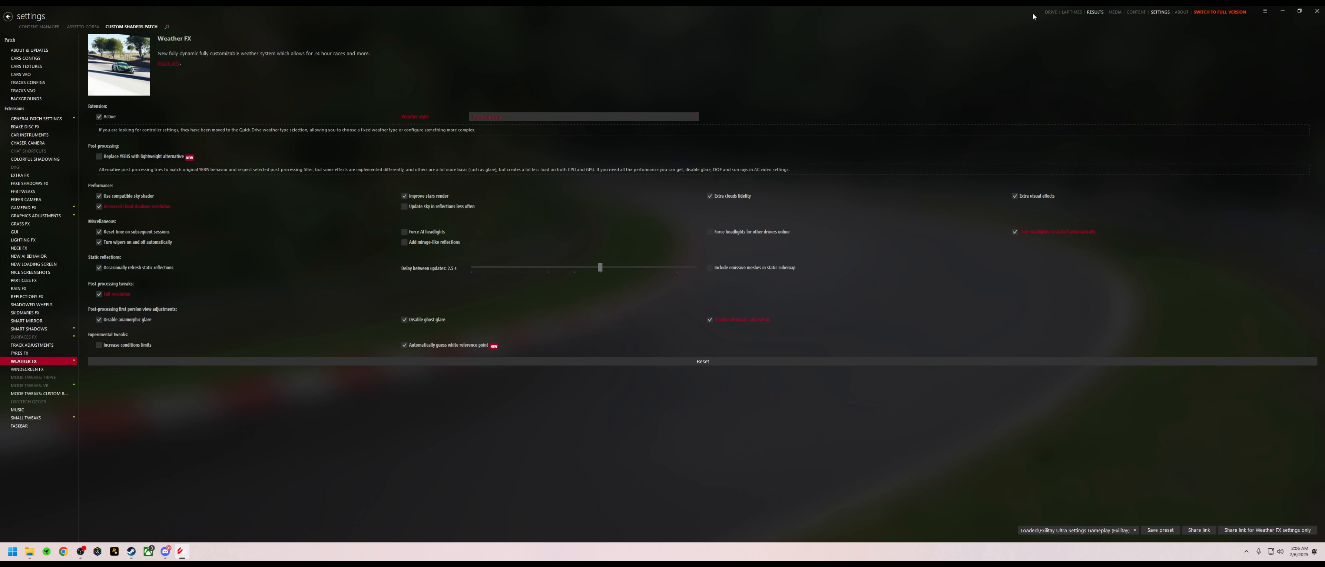
# Step: Choose DynaCam as the Chaser Camera script, and activate the alternative script for the second camera with DynaCam too
pyautogui.click(50, 144)
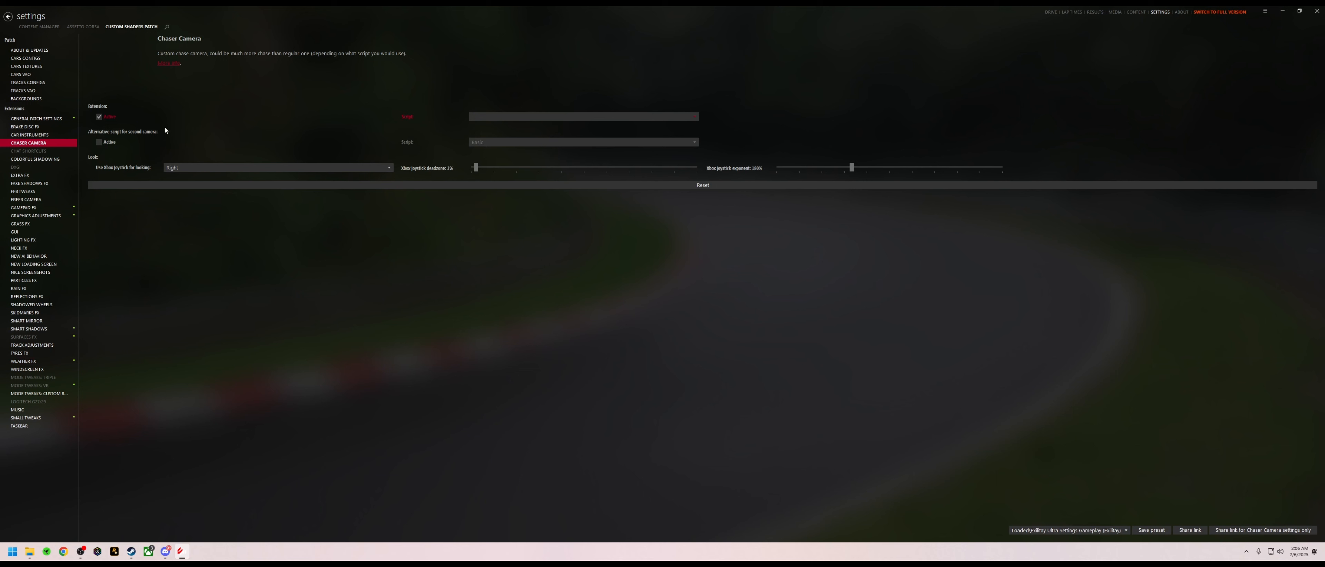
pyautogui.click(491, 115)
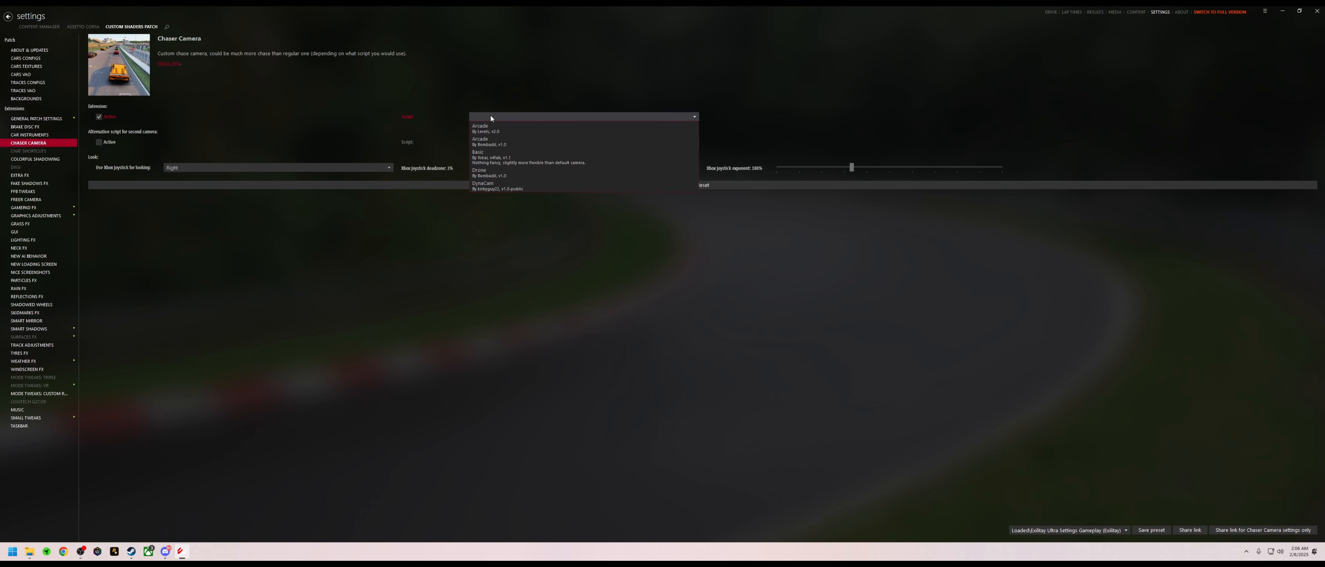
pyautogui.click(503, 187)
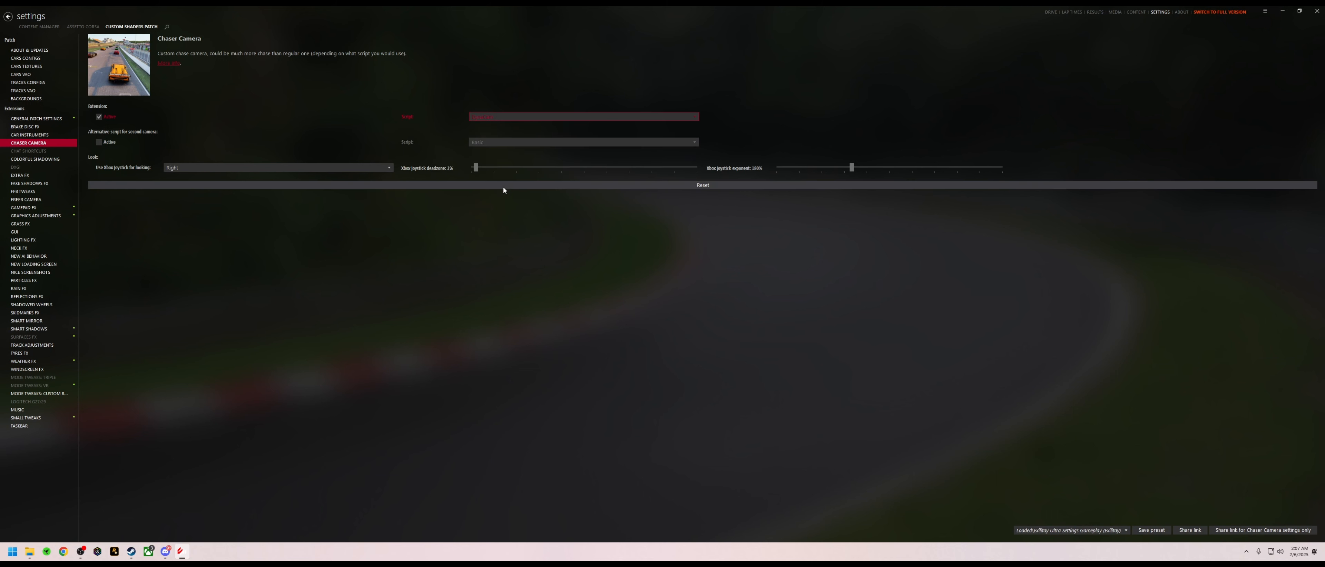
pyautogui.click(100, 143)
pyautogui.click(483, 142)
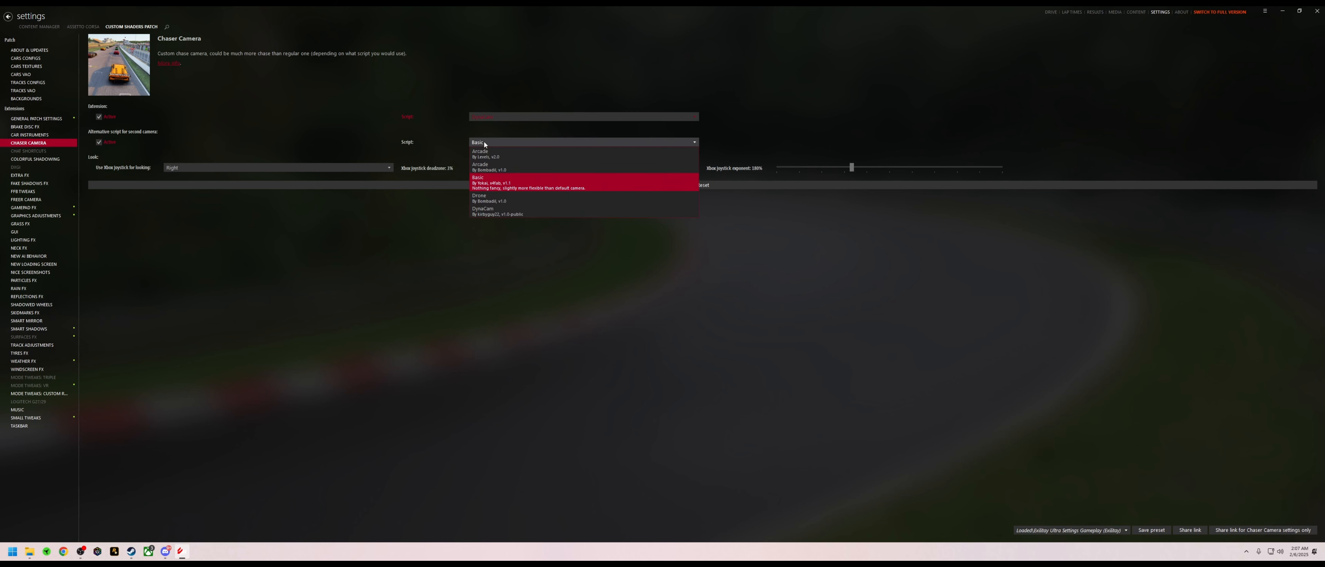
pyautogui.click(501, 214)
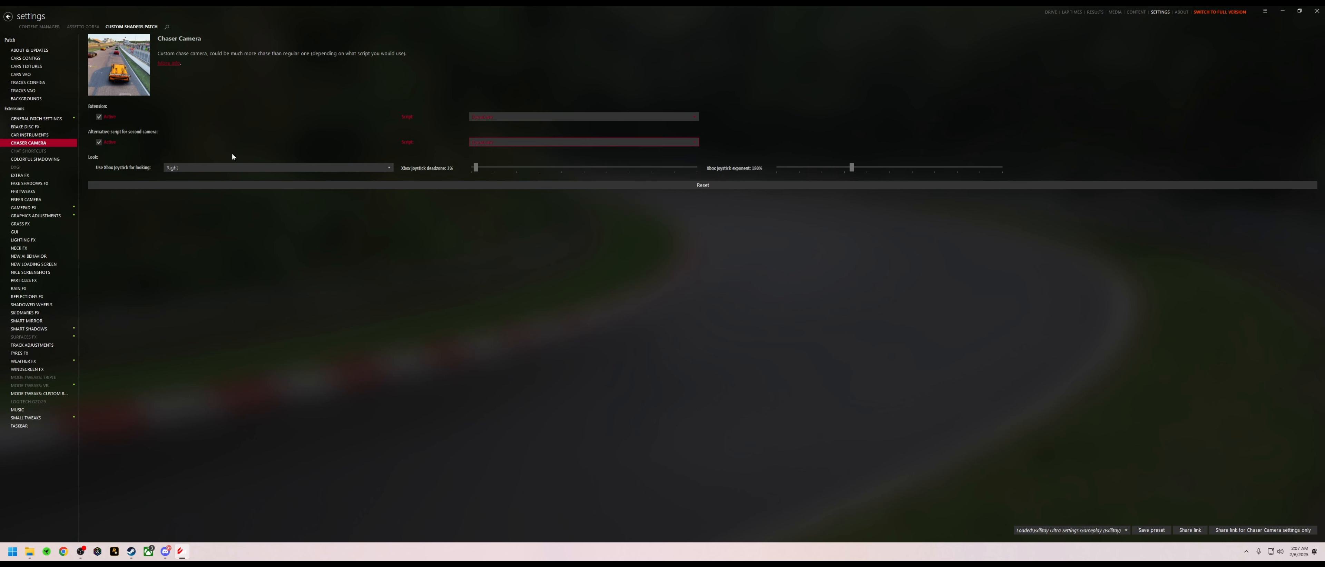
# Step: Examine the distance, height and pitch of the first and second cameras in the Assetto Corsa chase camera settings
pyautogui.click(84, 29)
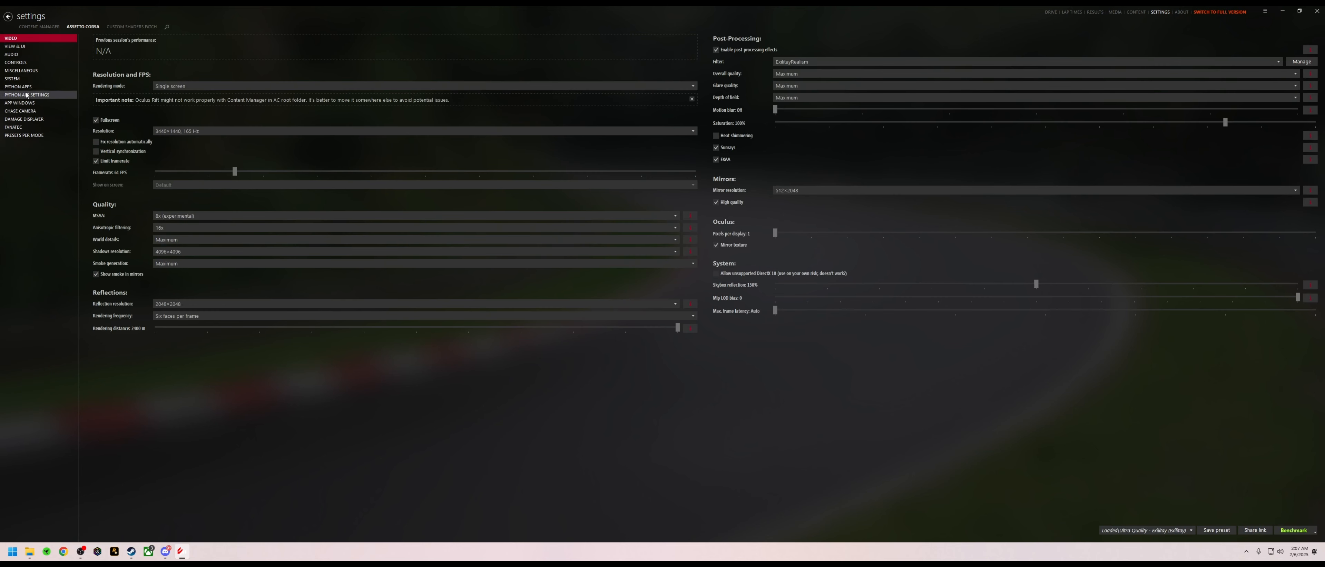
pyautogui.click(30, 112)
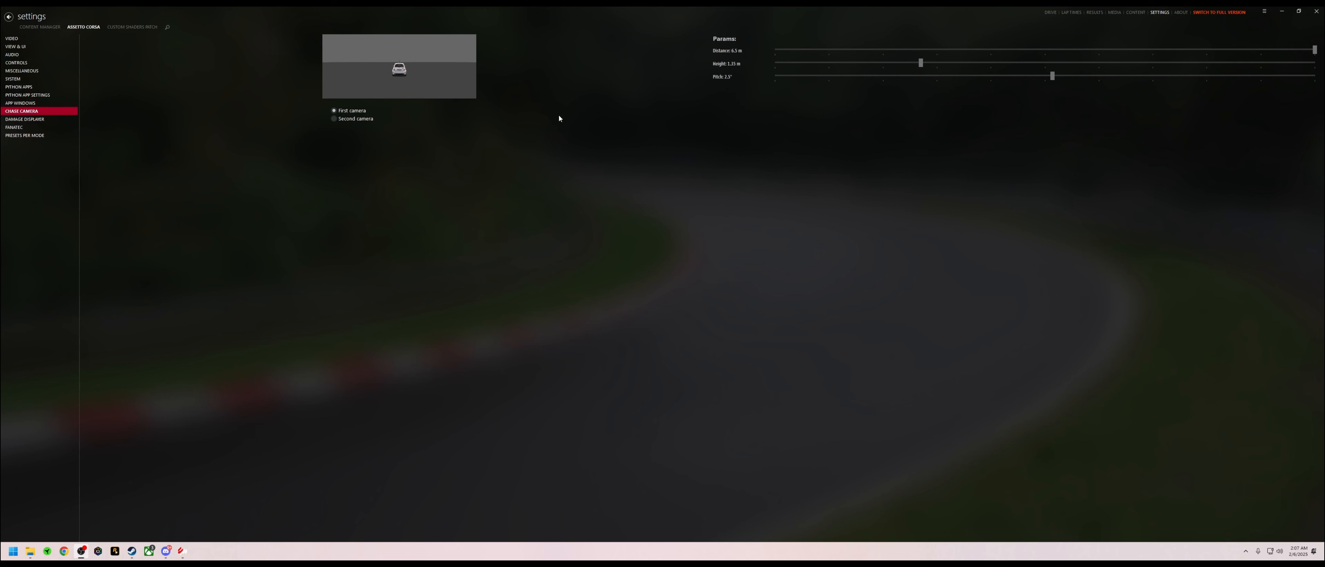
pyautogui.click(355, 119)
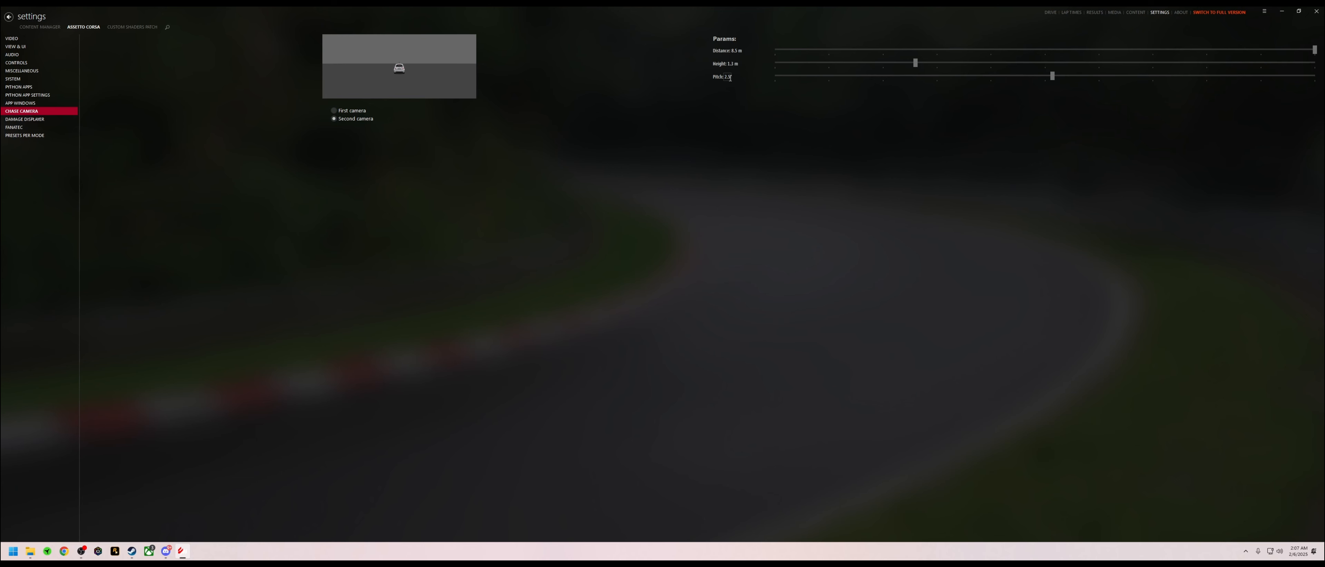
# Step: Start the quick race with the Abarth 500 EsseEsse, skip the ReShade tutorial and disable the CinematicDOF effect
pyautogui.click(1051, 13)
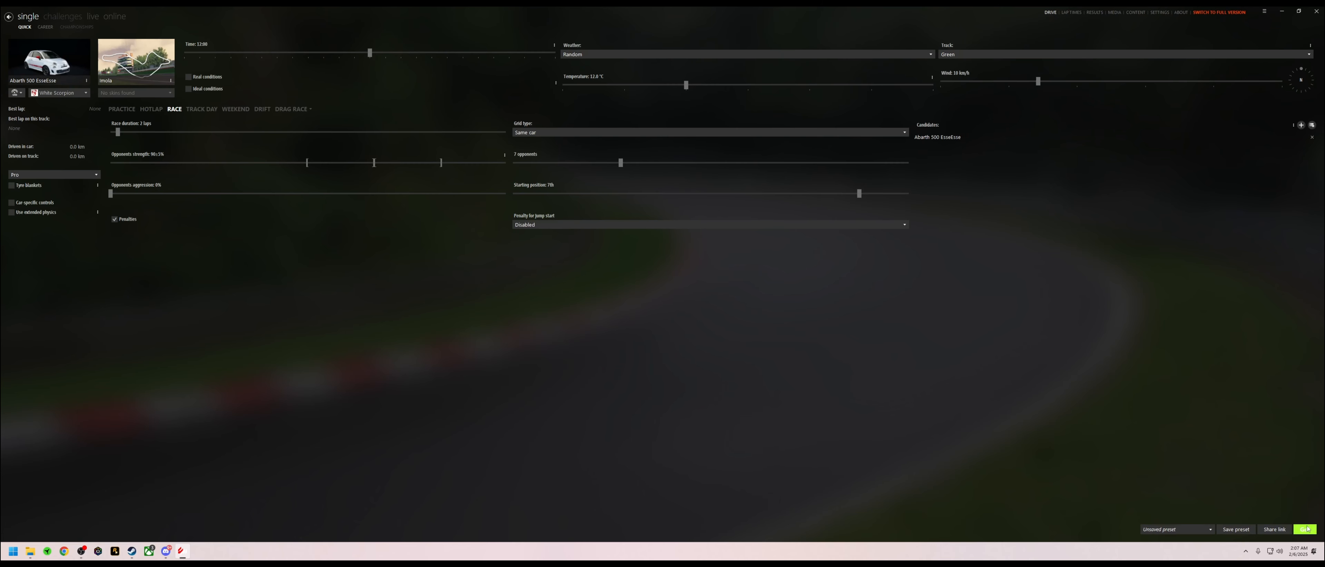
pyautogui.click(1306, 529)
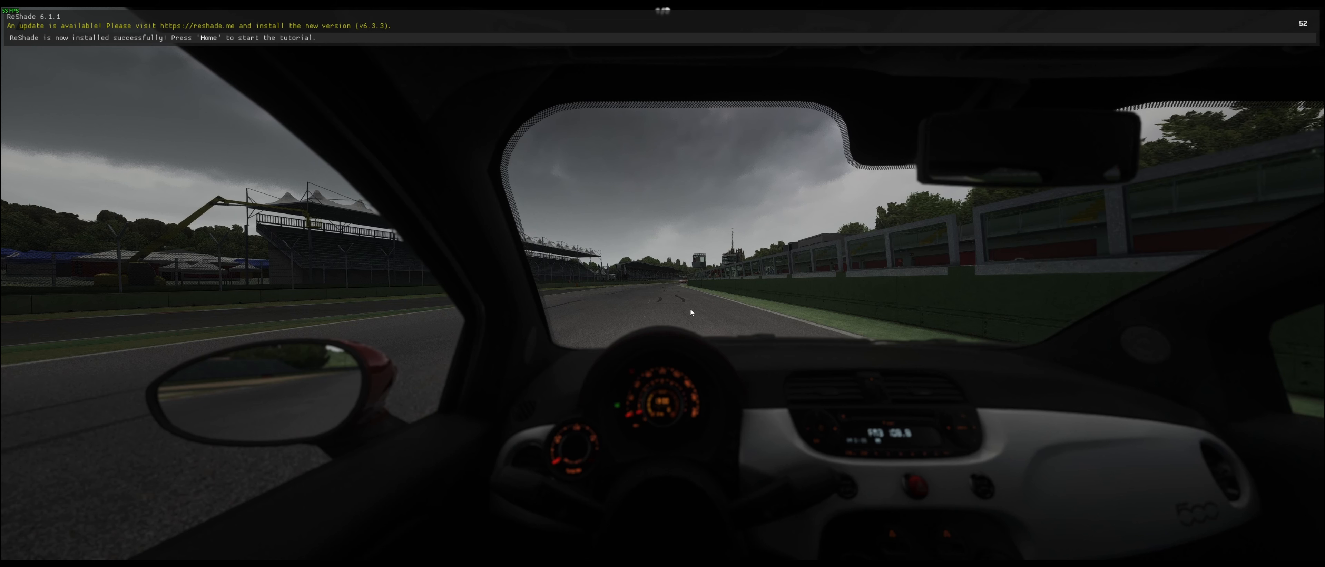
pyautogui.press('Home')
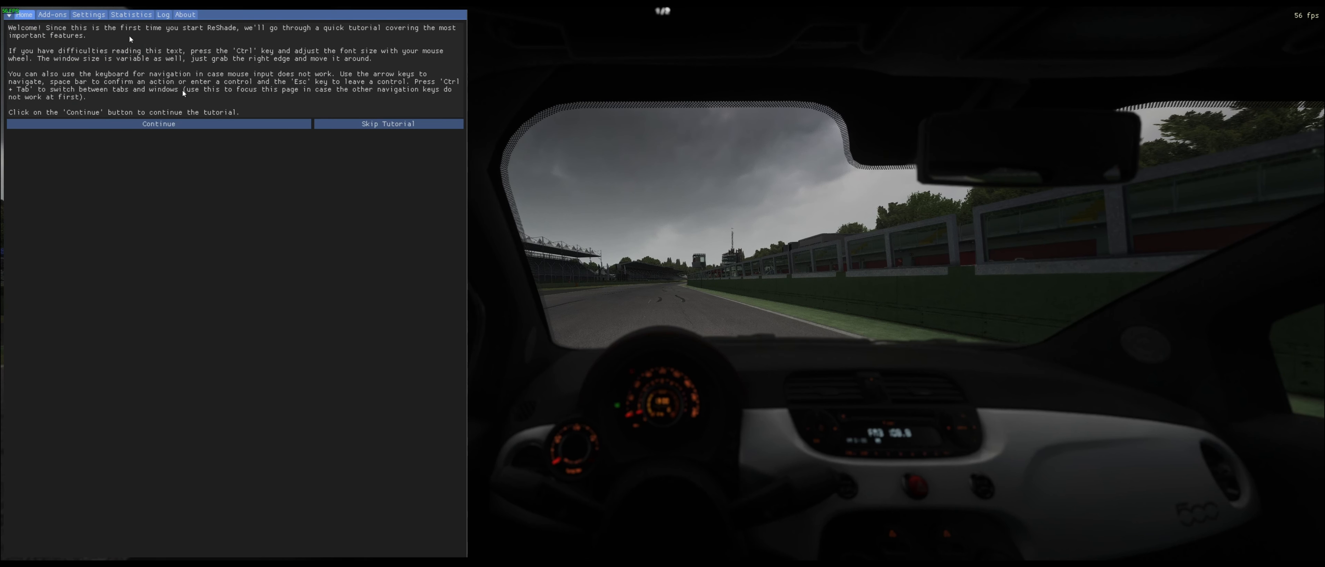
pyautogui.click(368, 125)
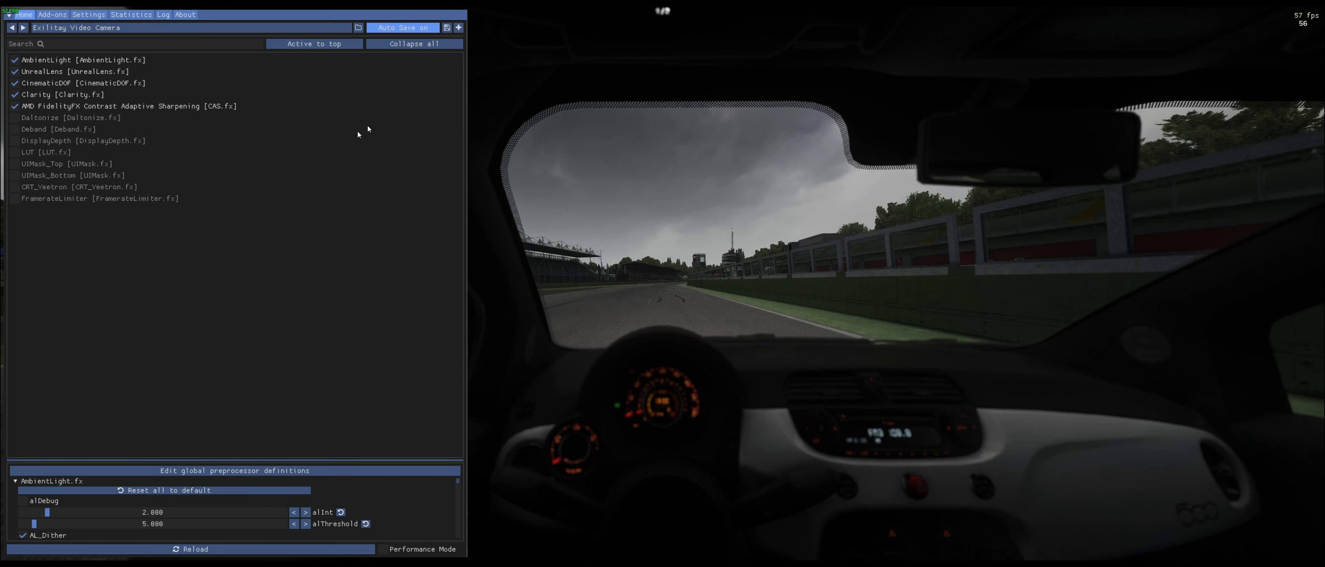
pyautogui.moveTo(15, 86)
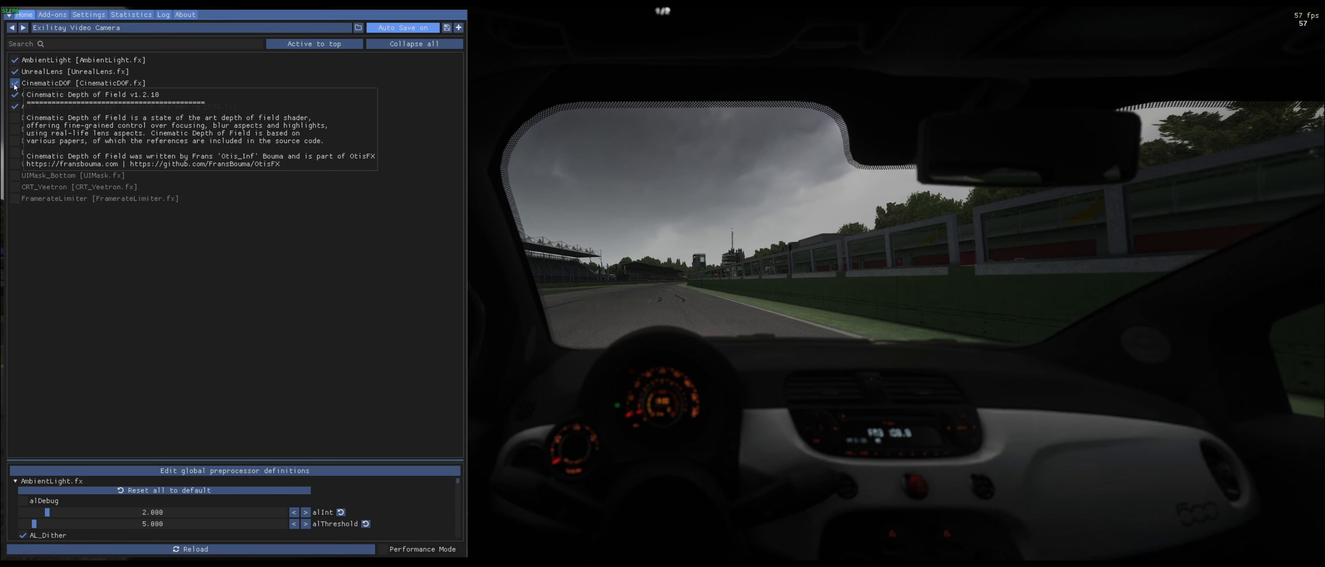
pyautogui.click(15, 83)
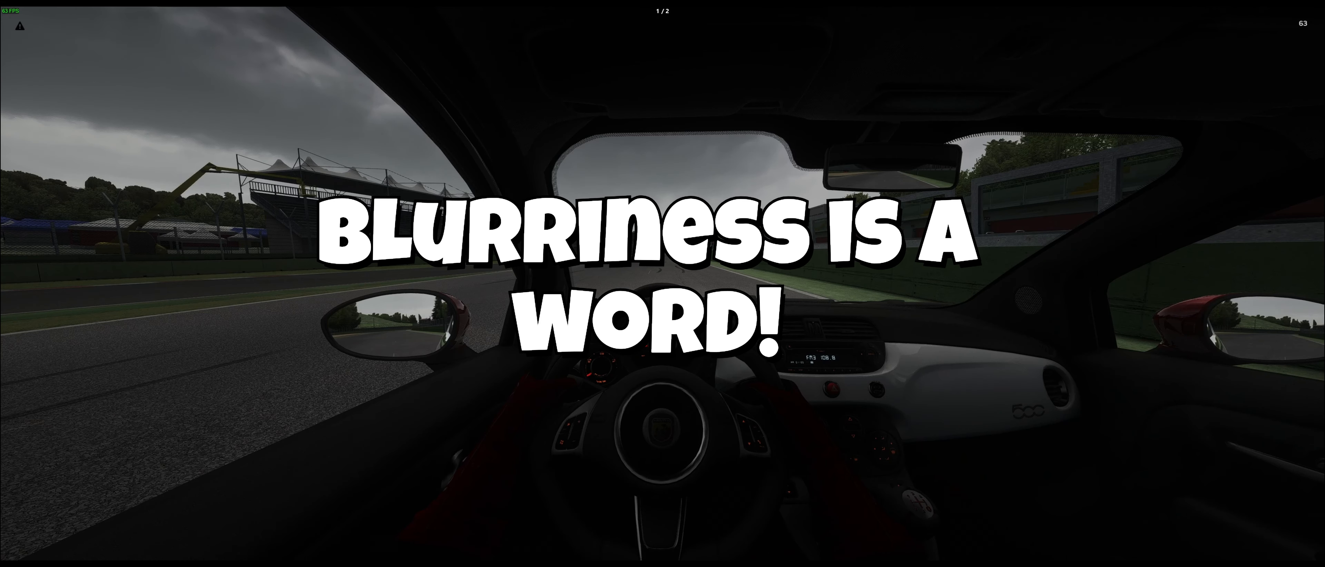
# Step: Cycle through the in-game camera views, leave the race and dismiss Content Manager's shutdown dialog
pyautogui.press('F1')
pyautogui.press('F1')
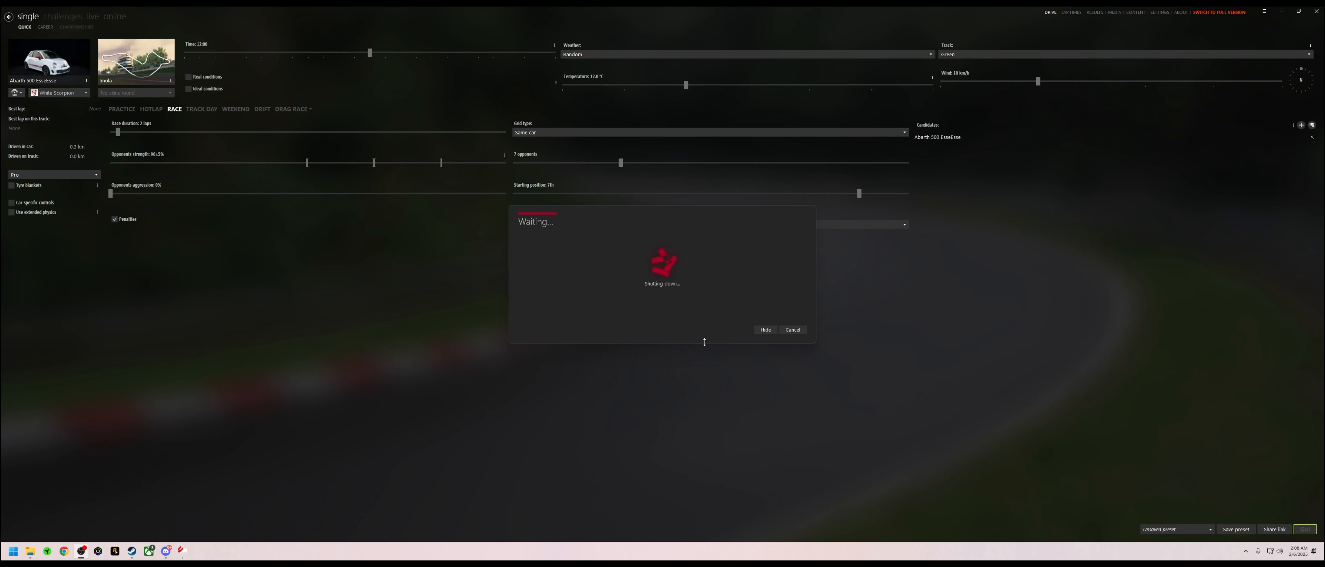
pyautogui.click(795, 331)
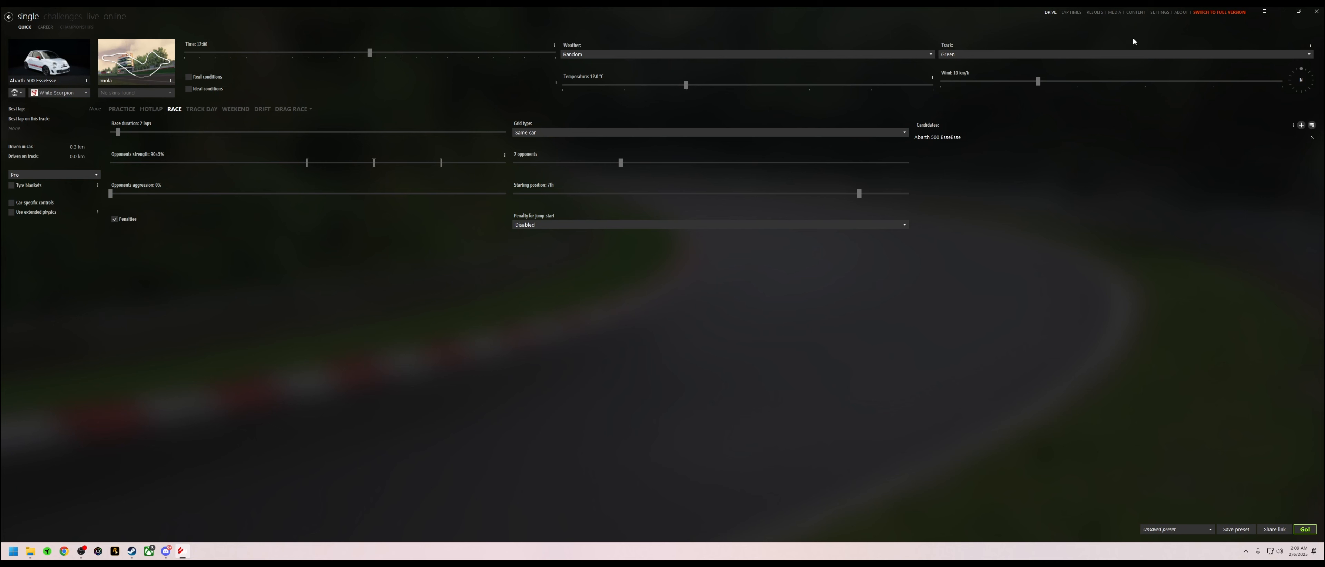
# Step: Apply and save the BLOOB - EXTREME Neck FX preset from Discord's neck-fx channel, and deactivate the custom script replacement in Neck FX
pyautogui.click(1159, 12)
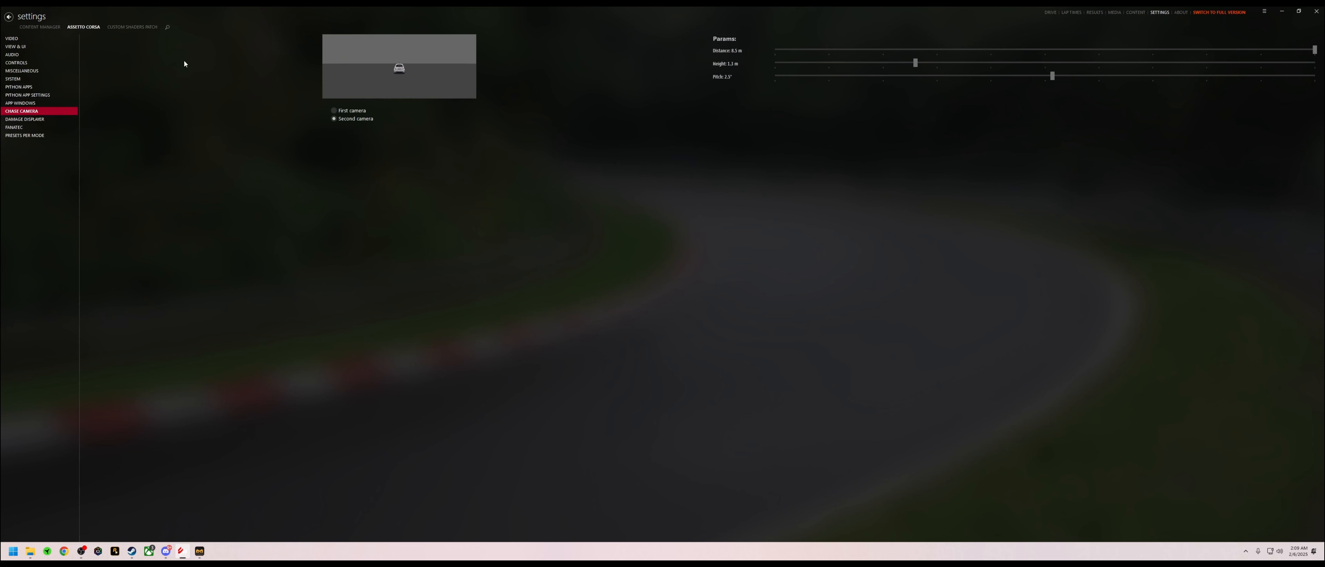
pyautogui.click(132, 27)
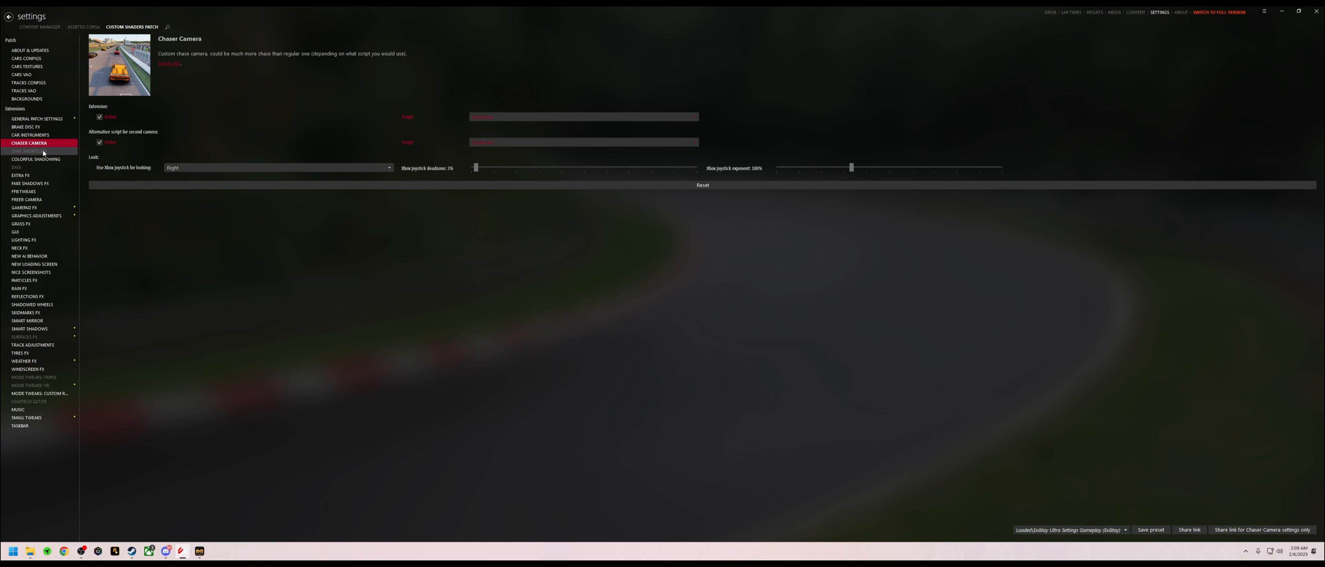
pyautogui.click(34, 247)
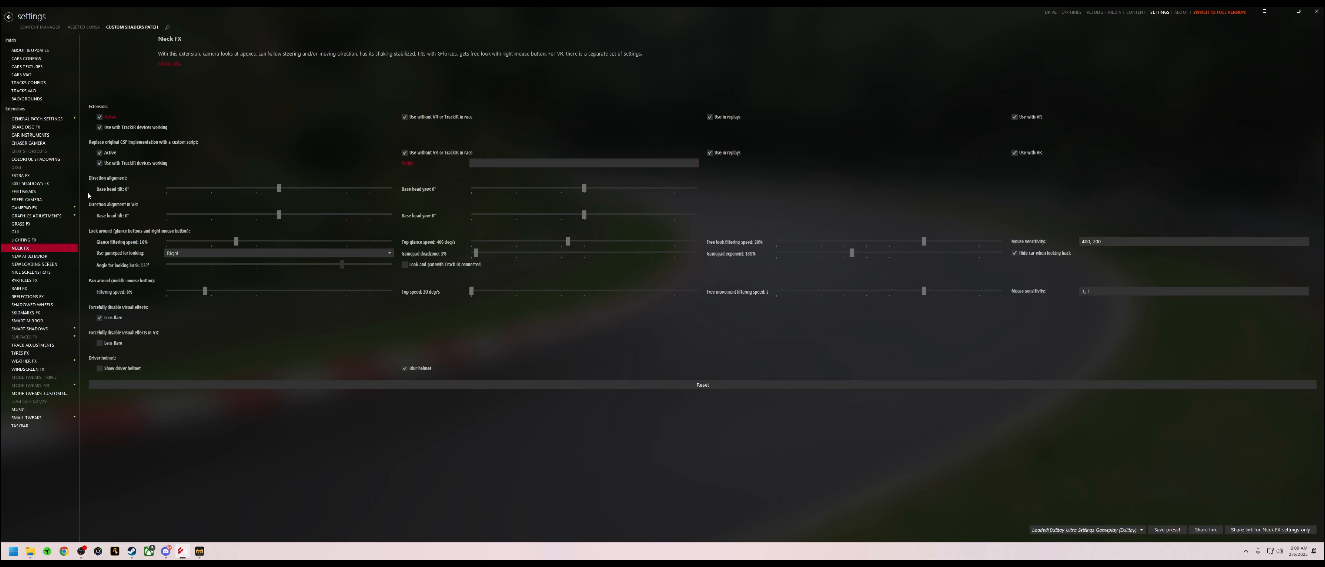
pyautogui.click(166, 552)
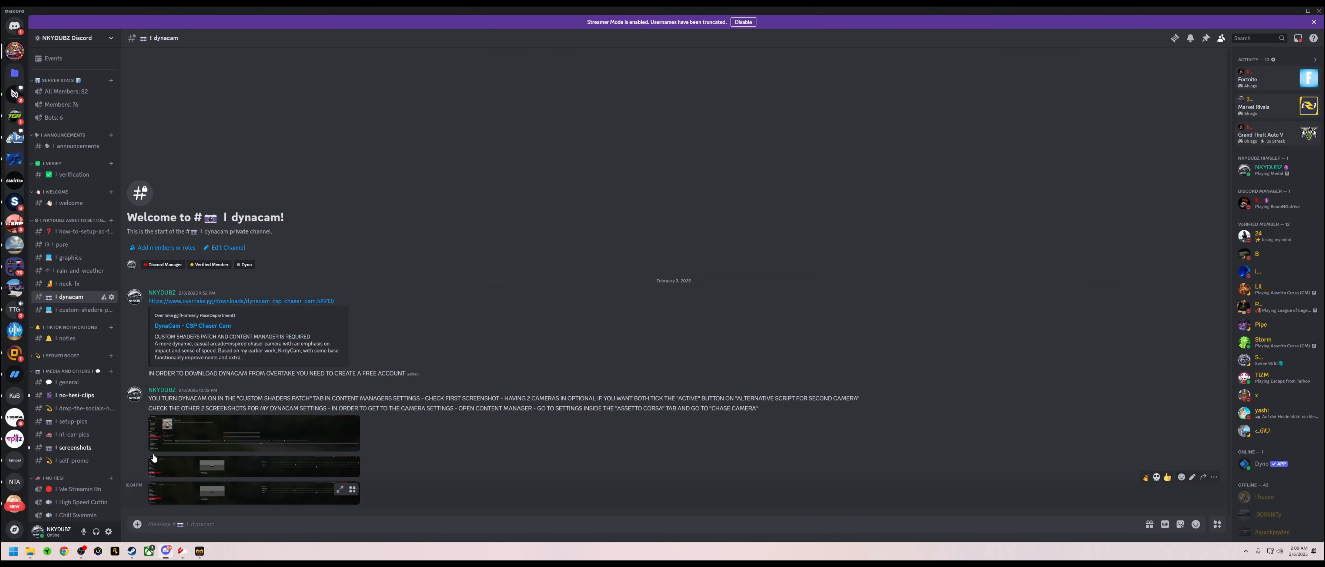
pyautogui.click(69, 283)
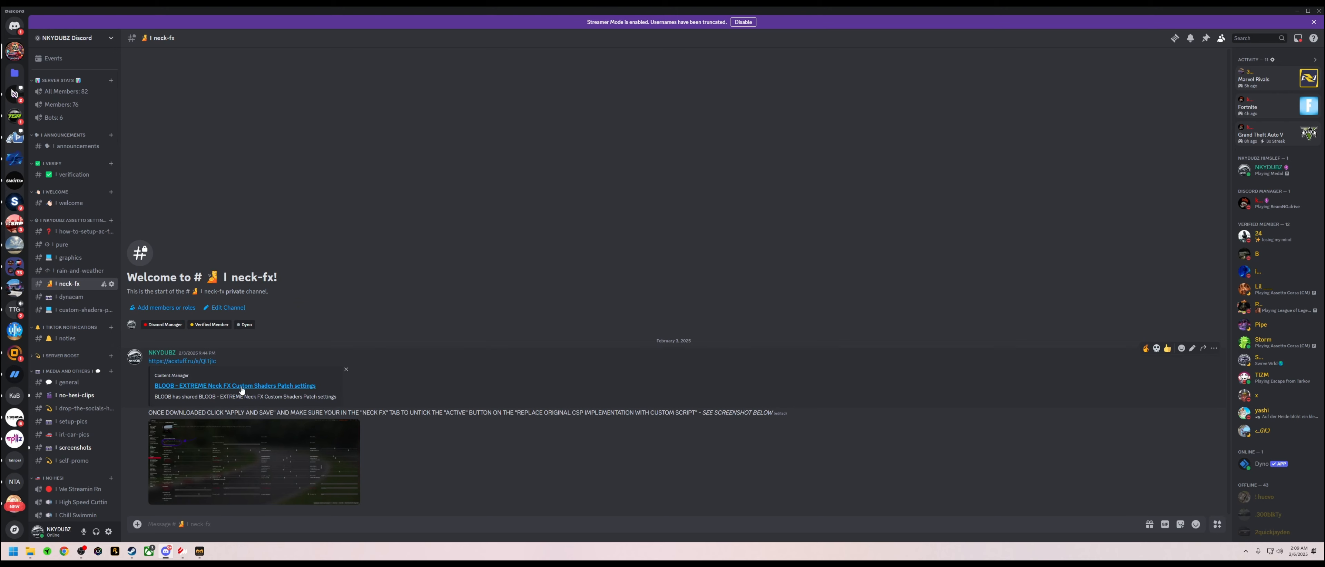
pyautogui.click(242, 390)
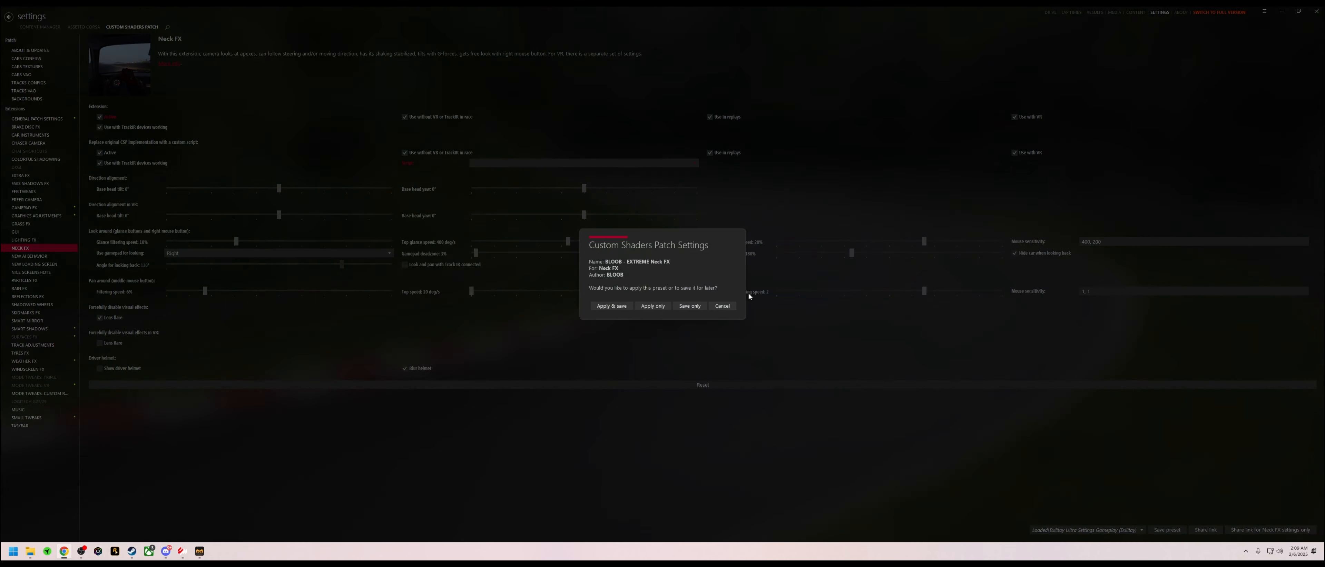
pyautogui.click(612, 308)
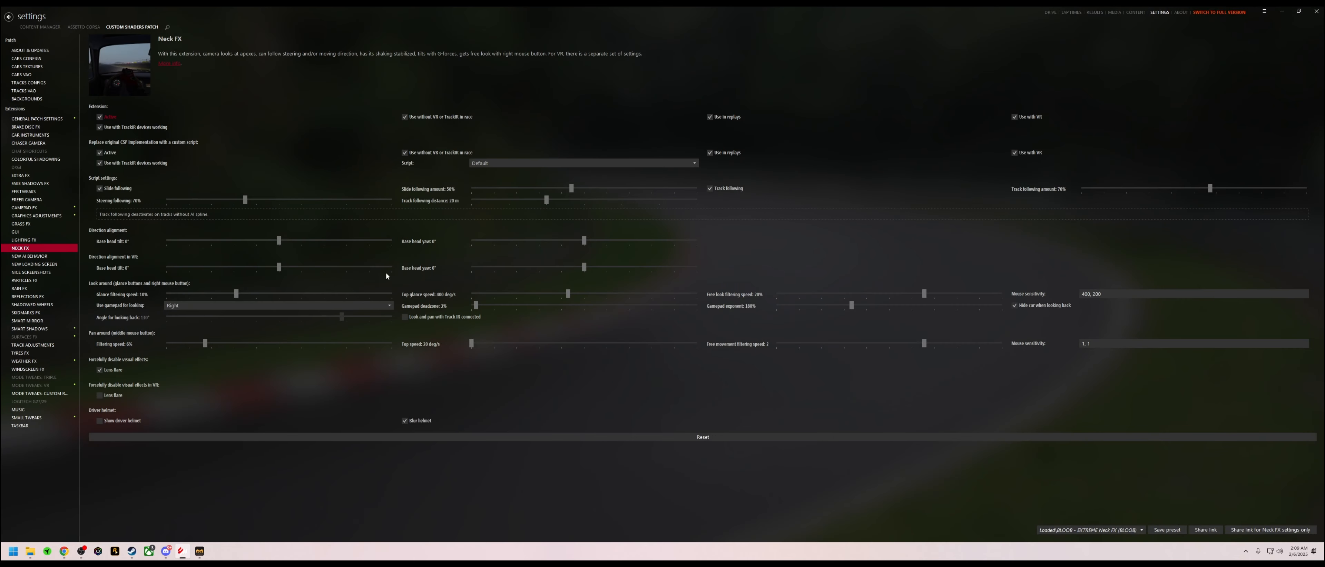
pyautogui.click(100, 154)
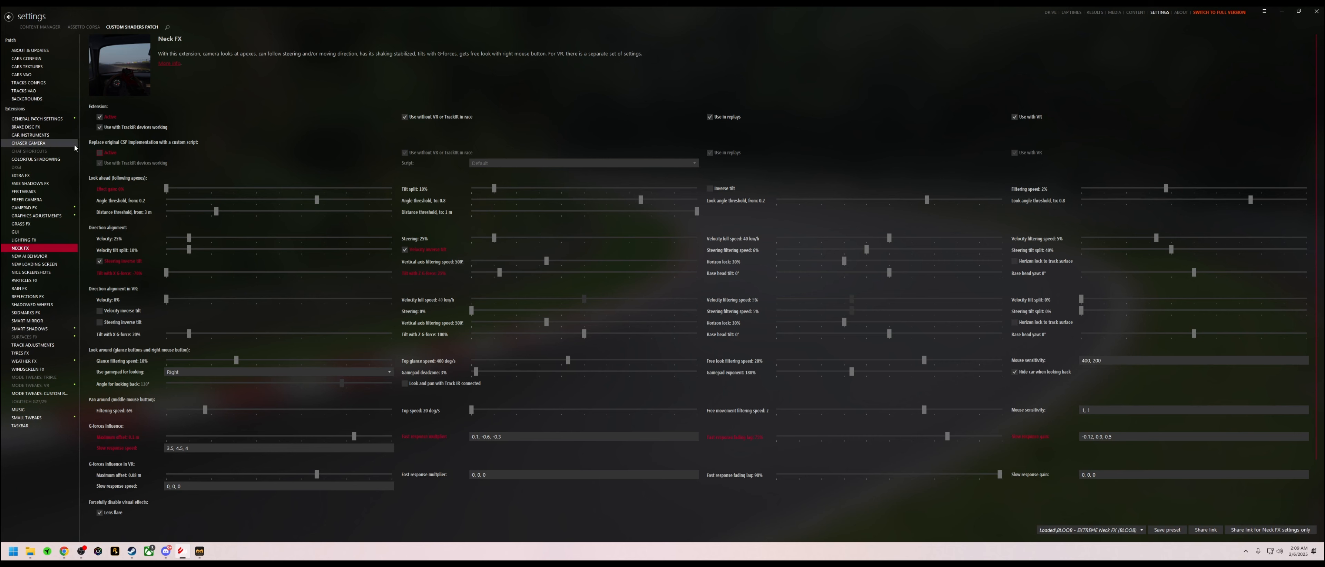
# Step: Run the quick race again to check the cockpit view with the Neck FX preset, and leave the session
pyautogui.click(1050, 12)
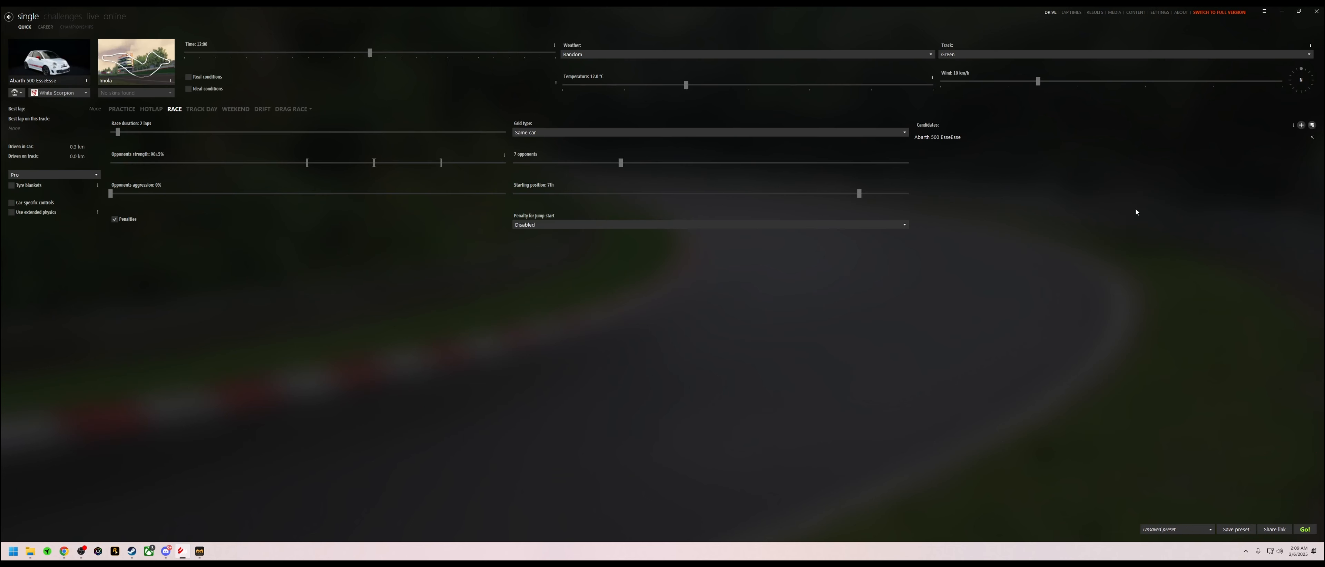
pyautogui.click(1307, 530)
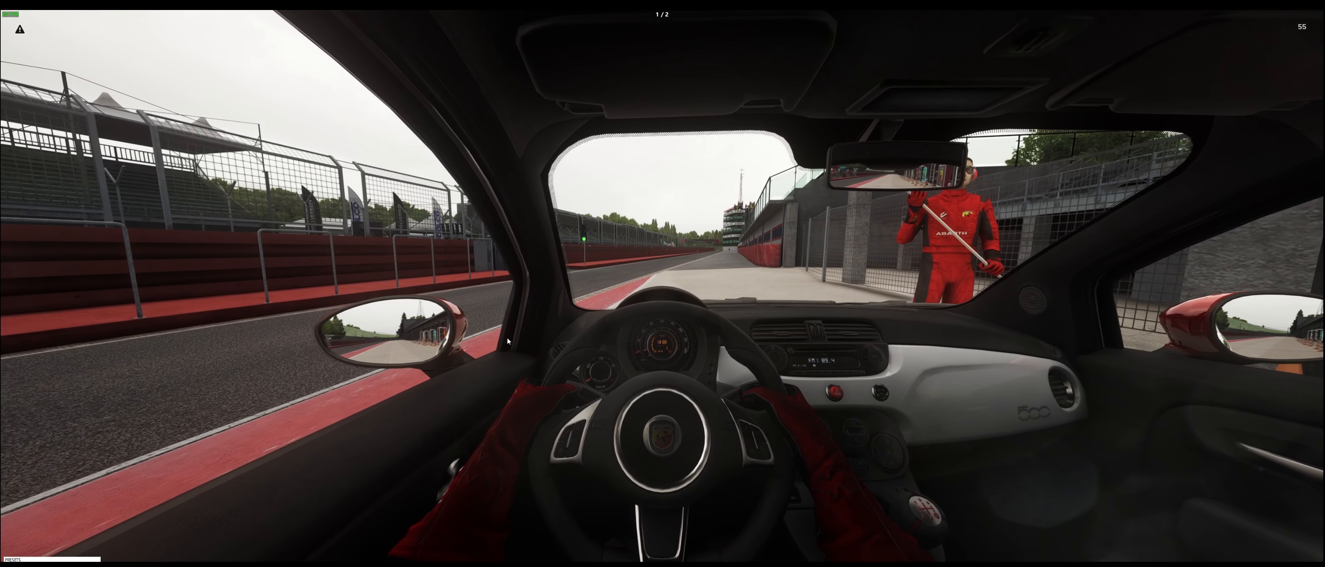
pyautogui.press('Escape')
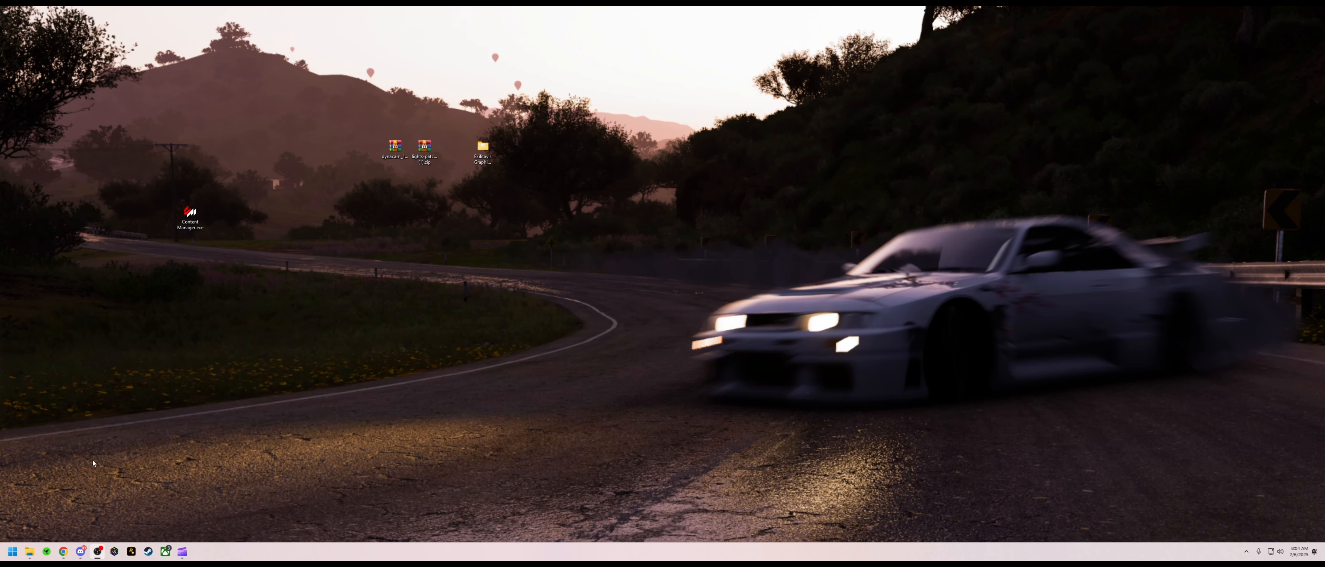
# Step: Log in to the No Hesi website in the browser with Discord, authorize the account access, and minimize the browser
pyautogui.click(63, 552)
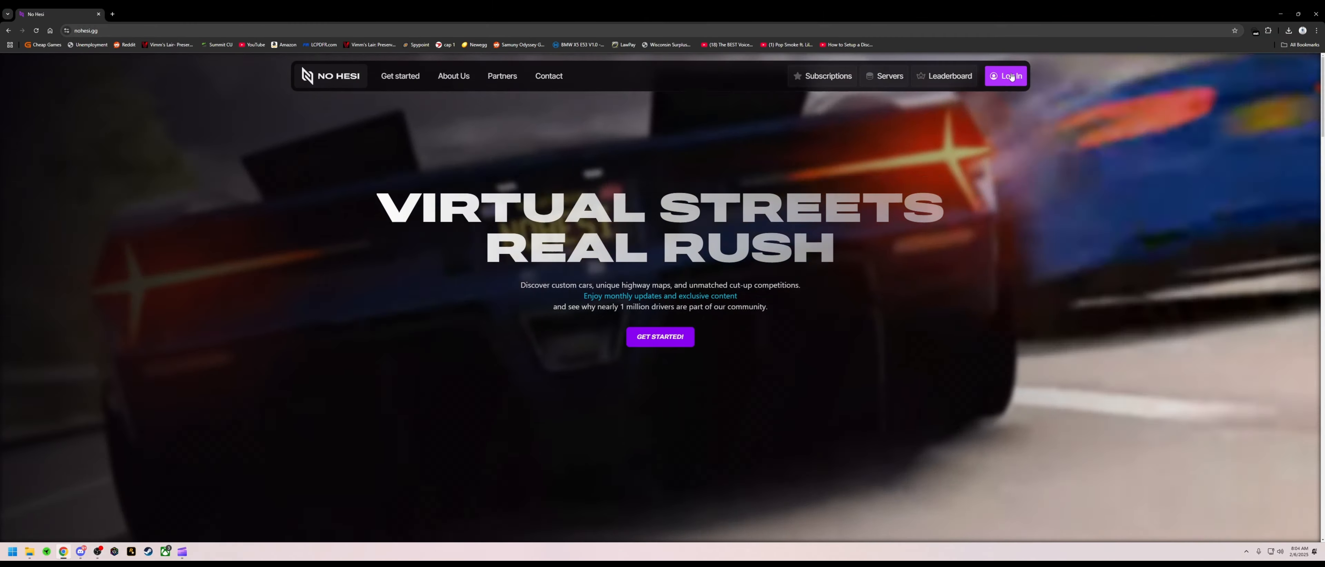
pyautogui.click(1012, 76)
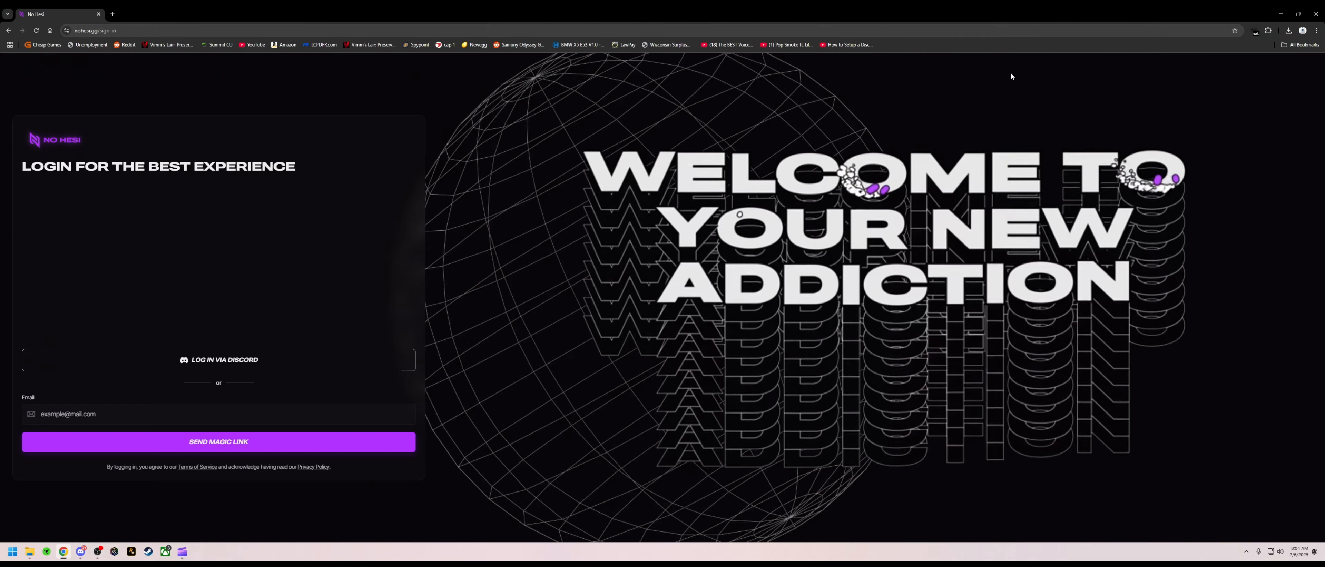
pyautogui.click(285, 359)
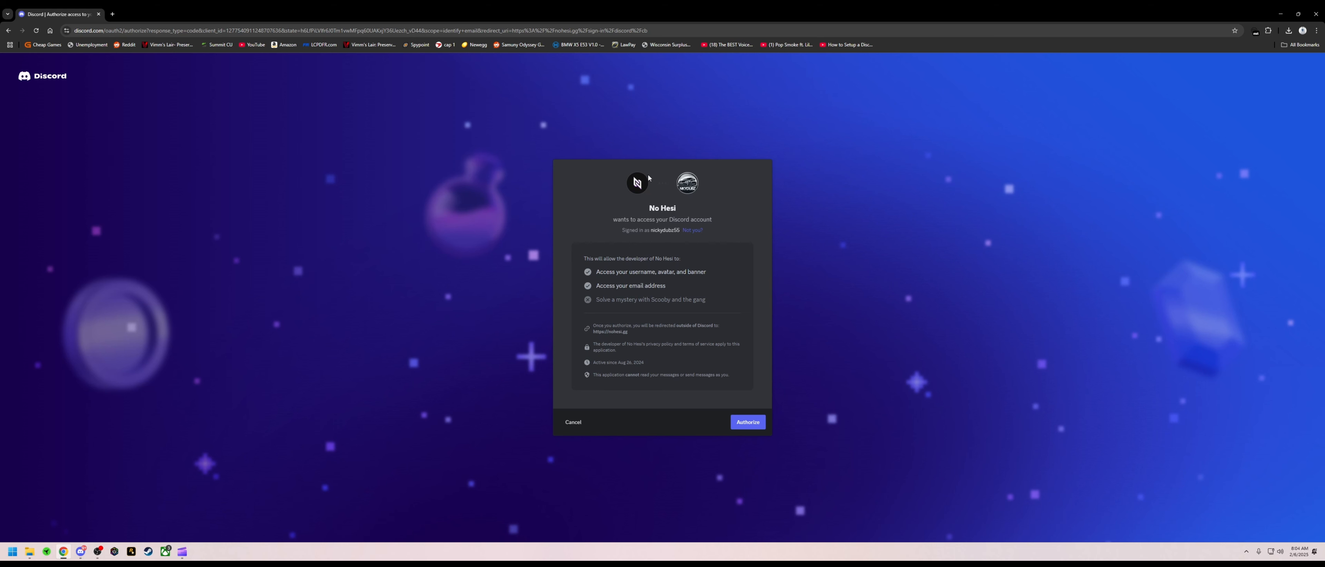
pyautogui.click(750, 425)
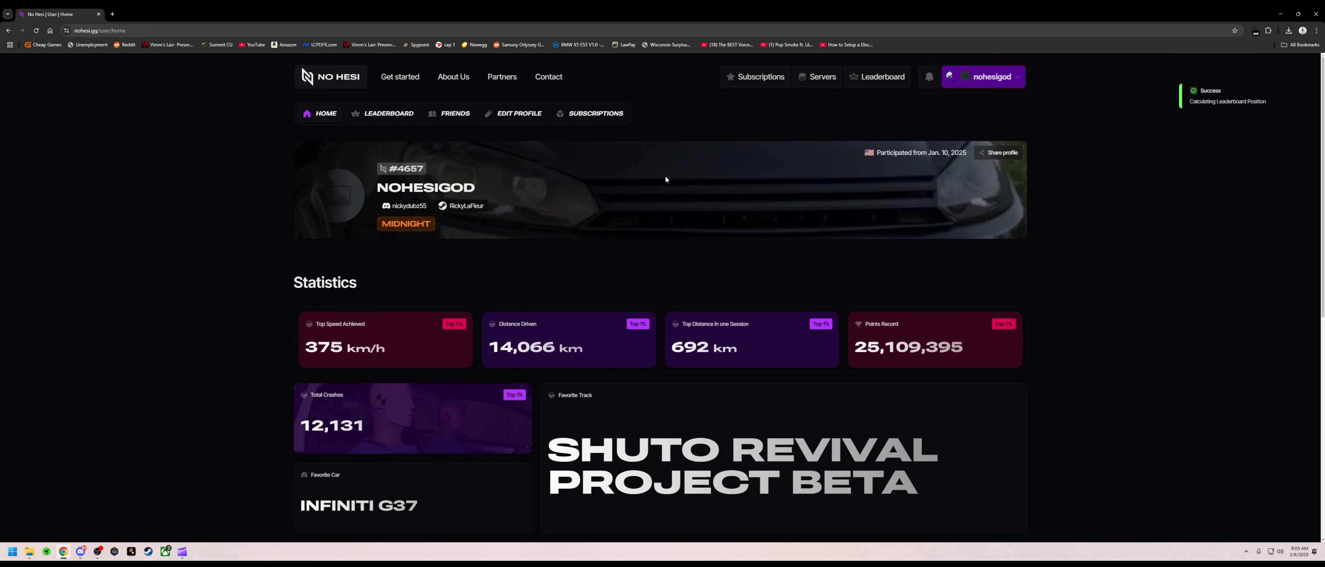
pyautogui.click(1280, 14)
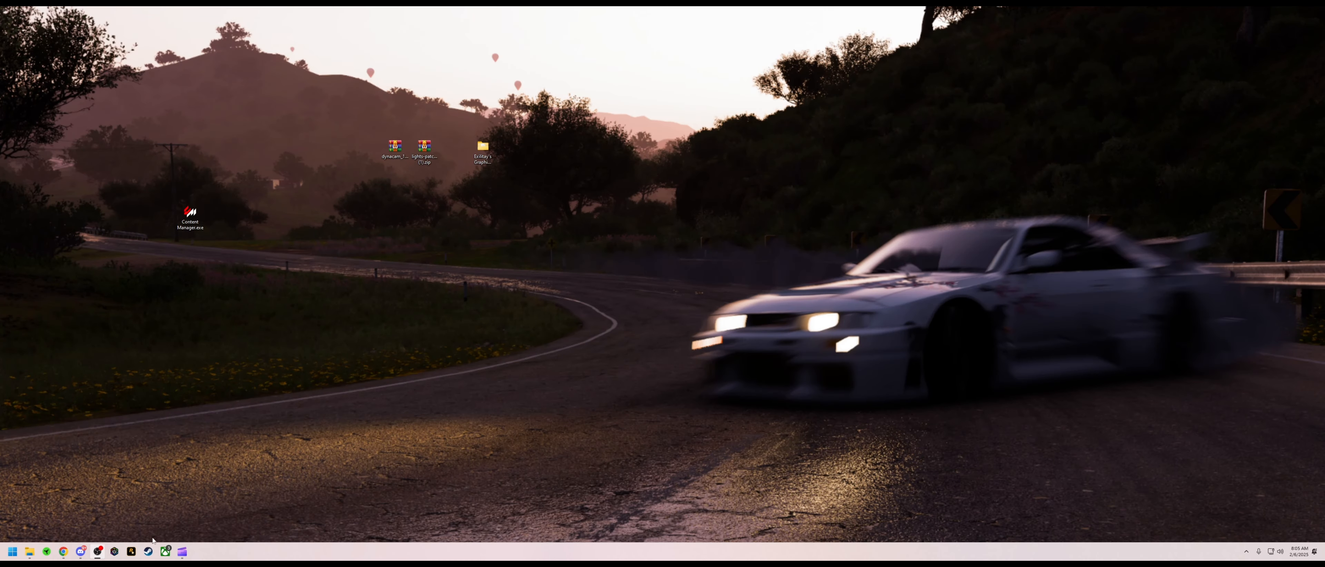
# Step: From the US Public post in No Hesi's Discord, enter the US East Public 1 Light Traffic server and minimize the windows covering it
pyautogui.click(87, 551)
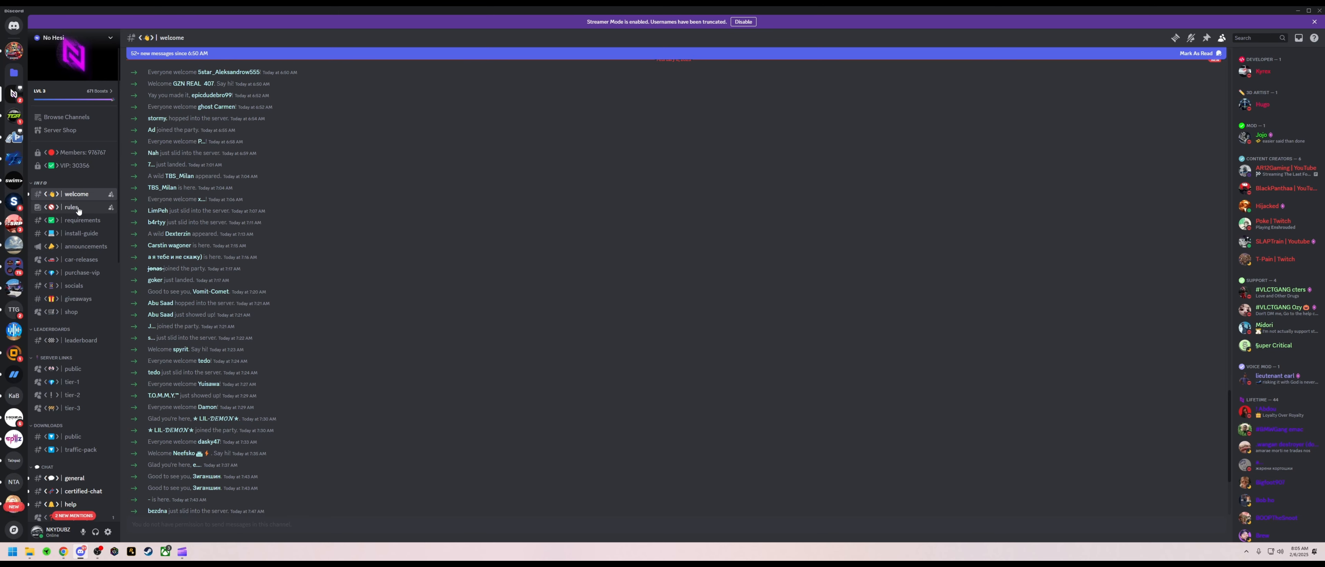
pyautogui.click(70, 370)
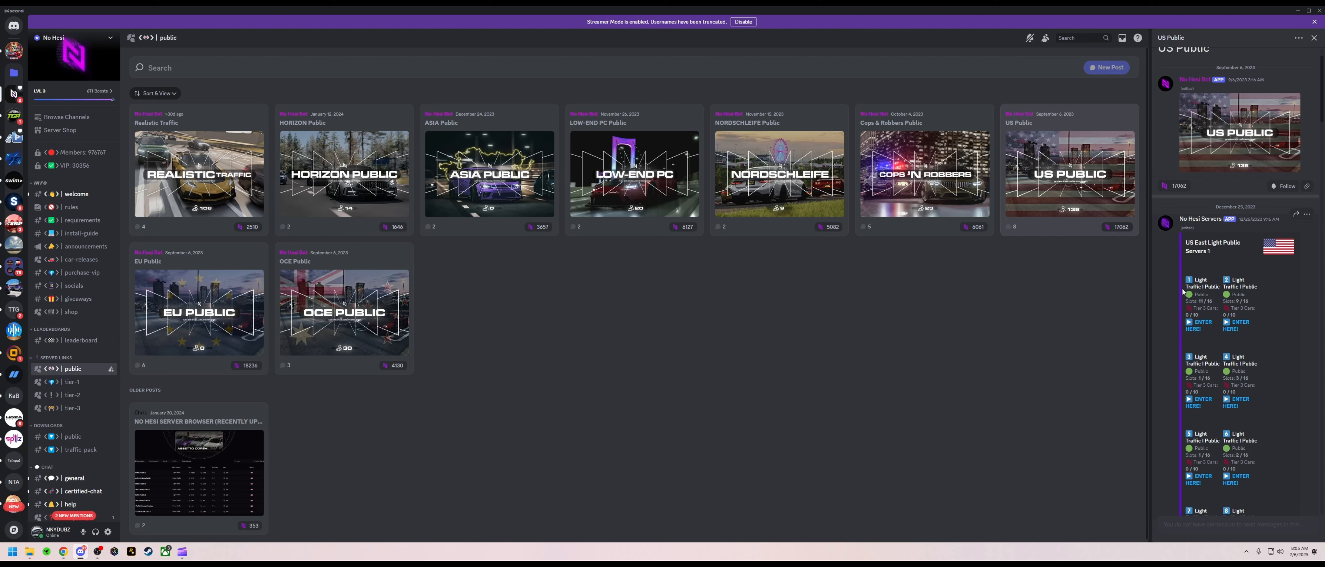
pyautogui.scroll(-3, 1214, 297)
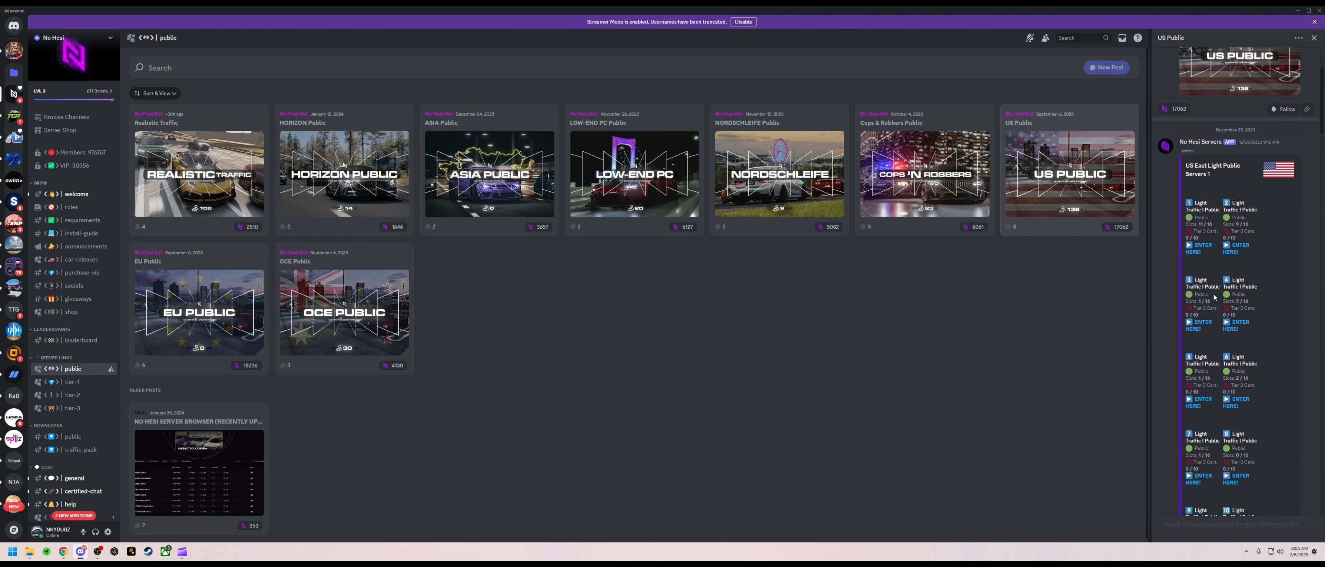
pyautogui.click(1201, 250)
pyautogui.click(1275, 16)
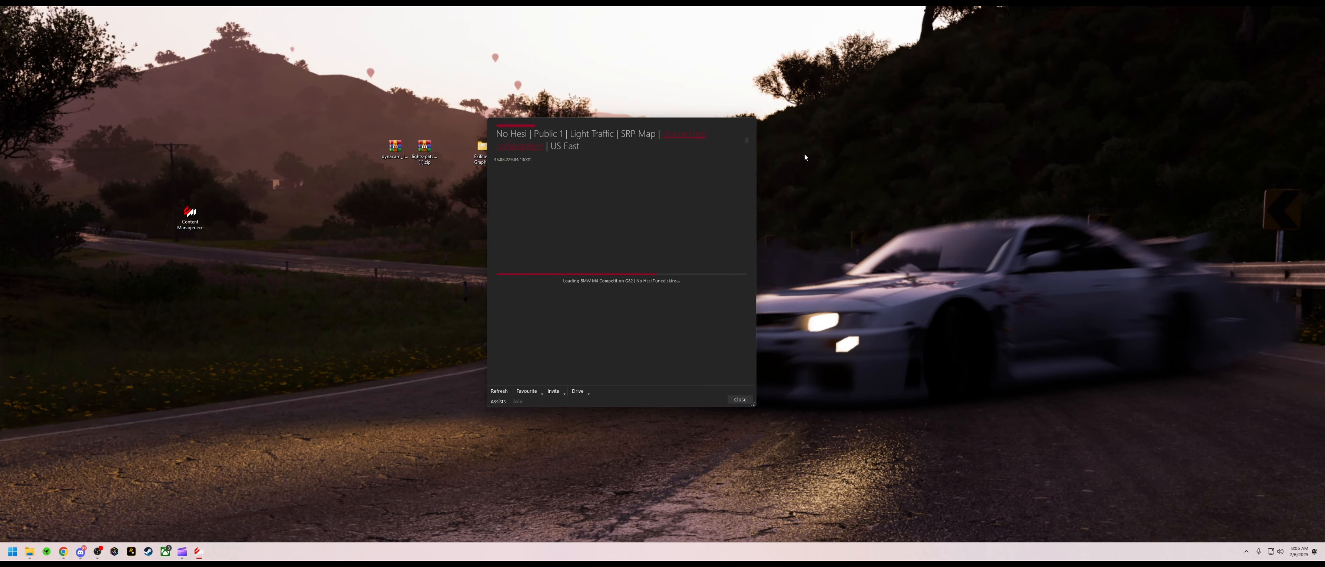
pyautogui.click(1298, 11)
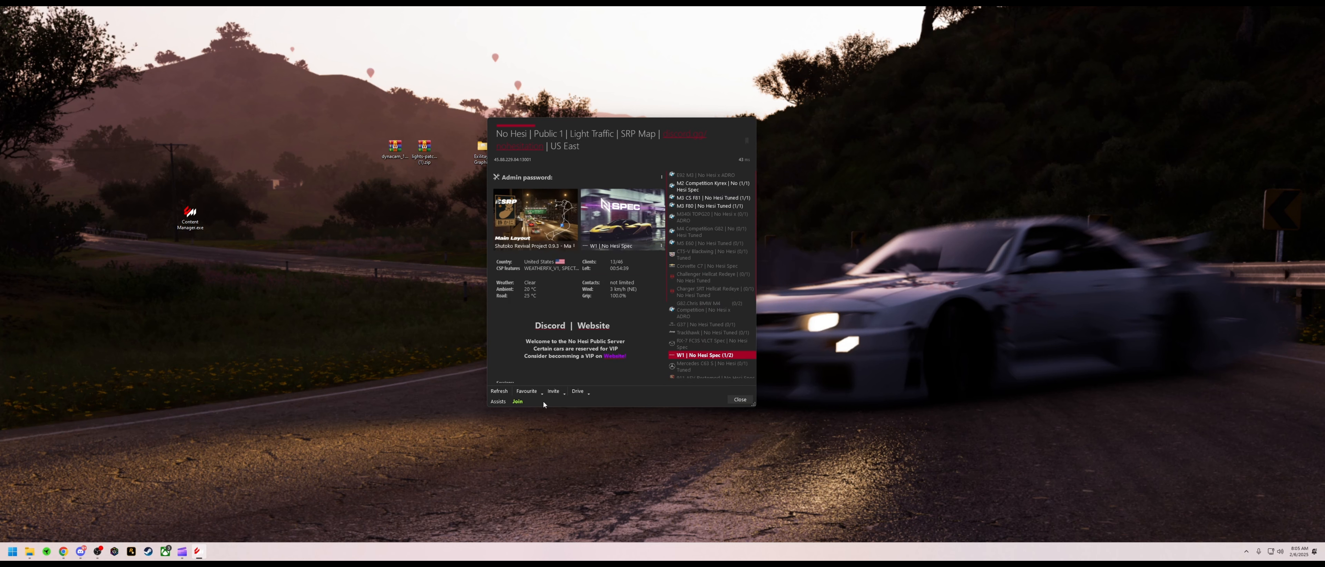
# Step: Try to join Public 1, close the server window, view Content Manager's download and install options, and close Content Manager
pyautogui.click(526, 403)
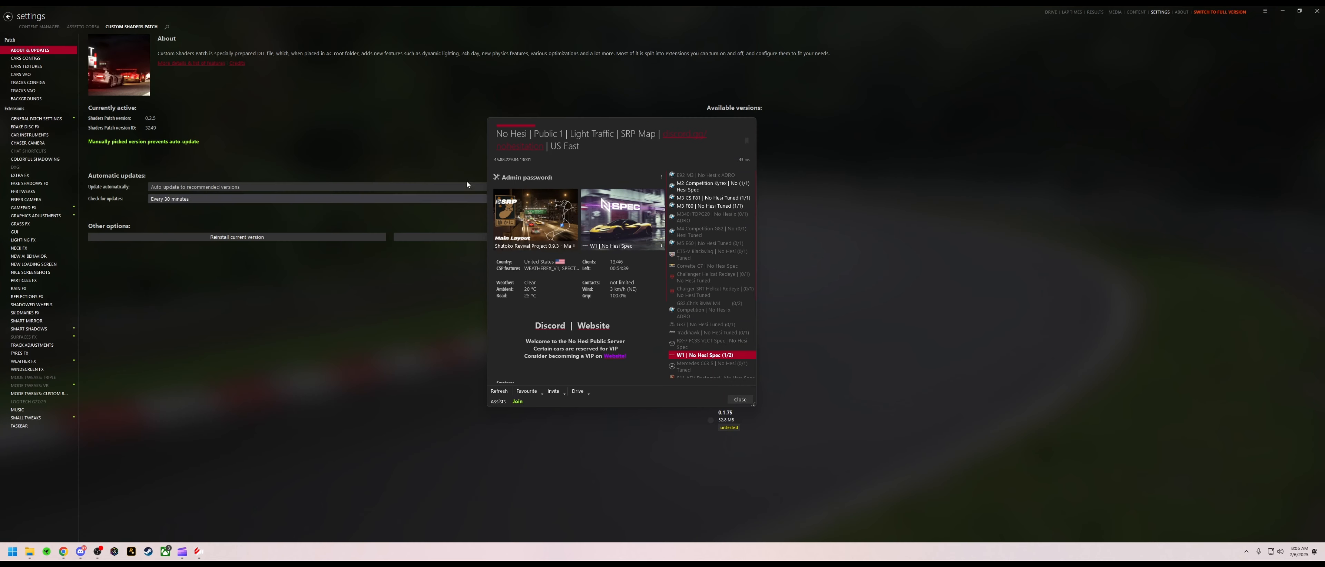
pyautogui.click(741, 400)
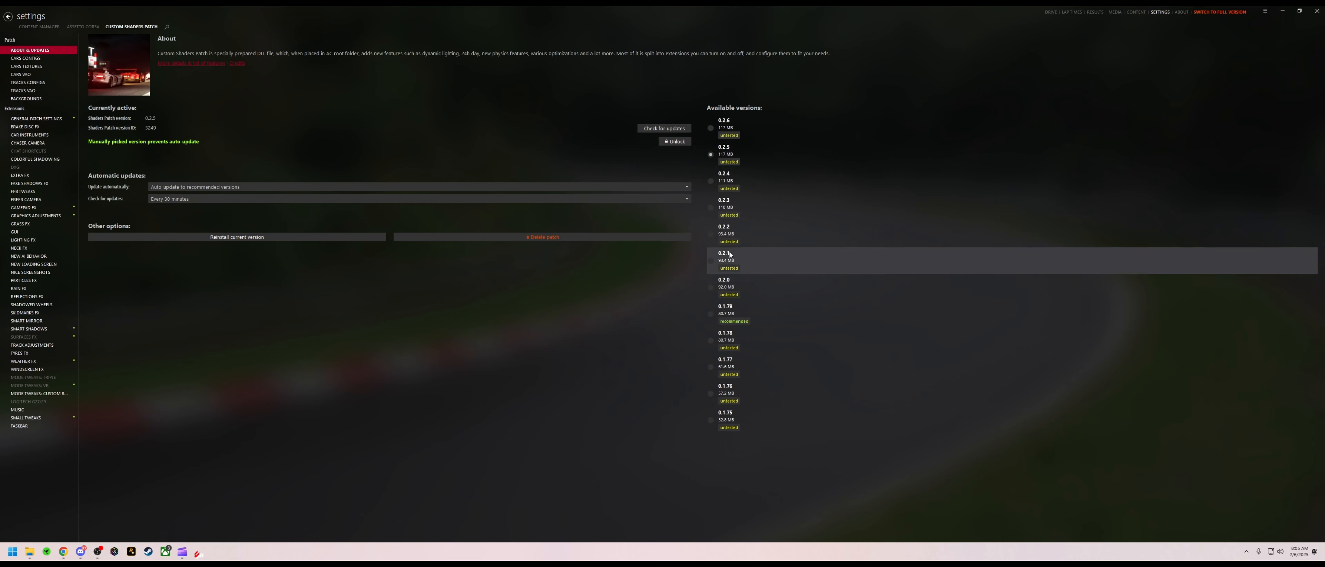
pyautogui.click(1268, 15)
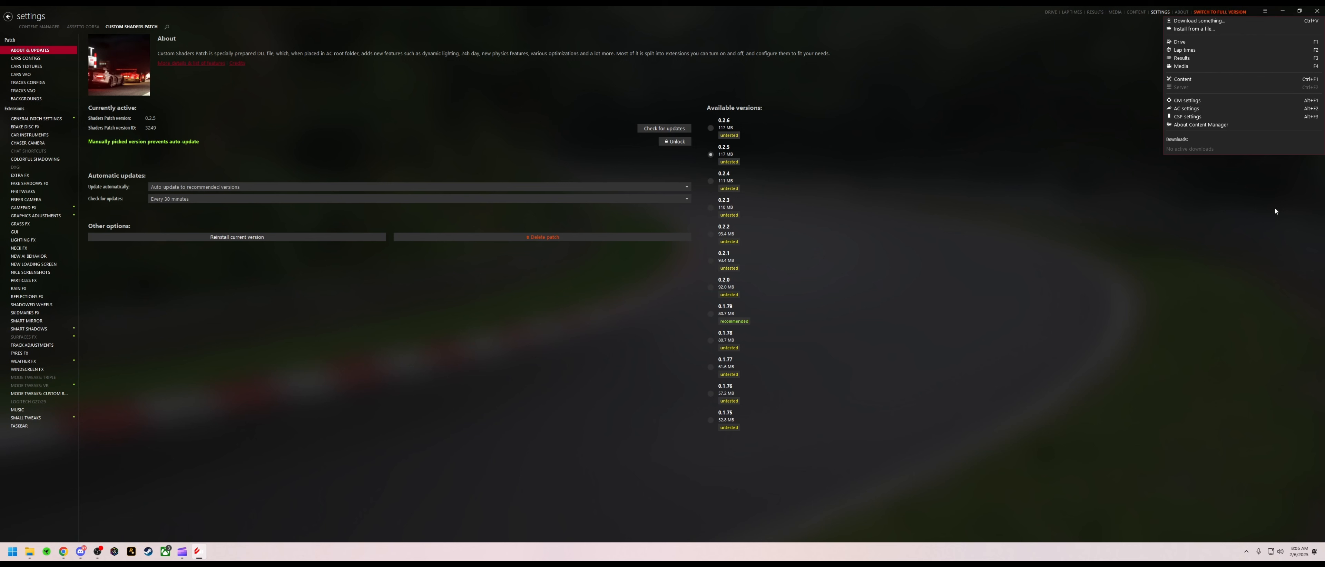
pyautogui.hotkey('alt', 'Tab')
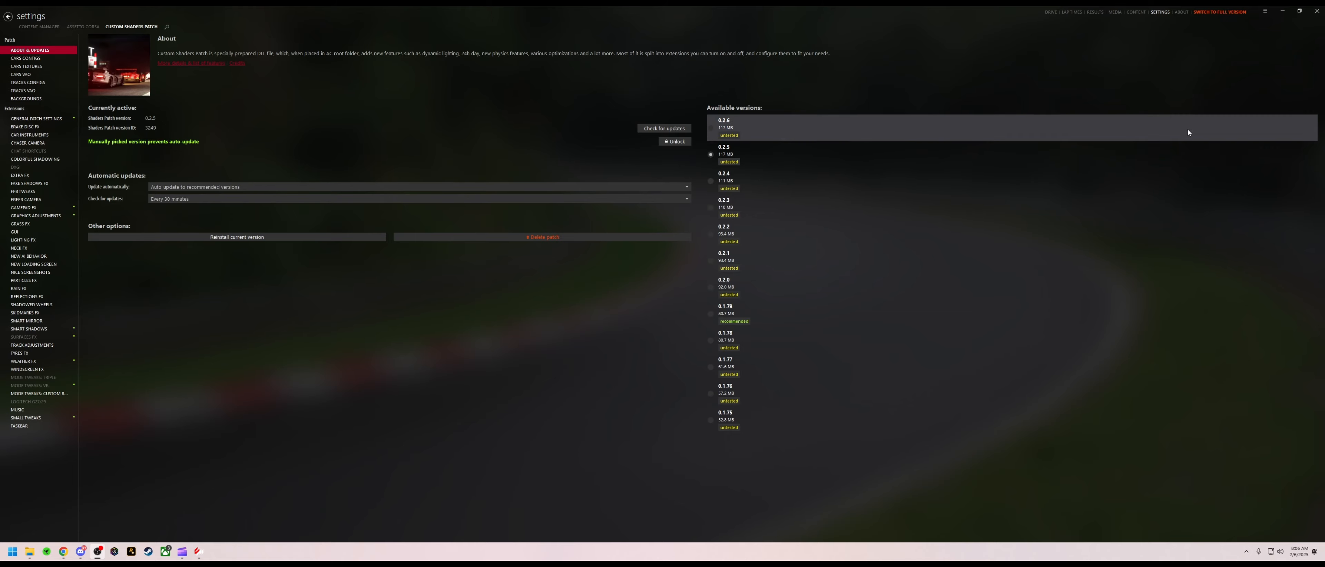
pyautogui.click(1317, 11)
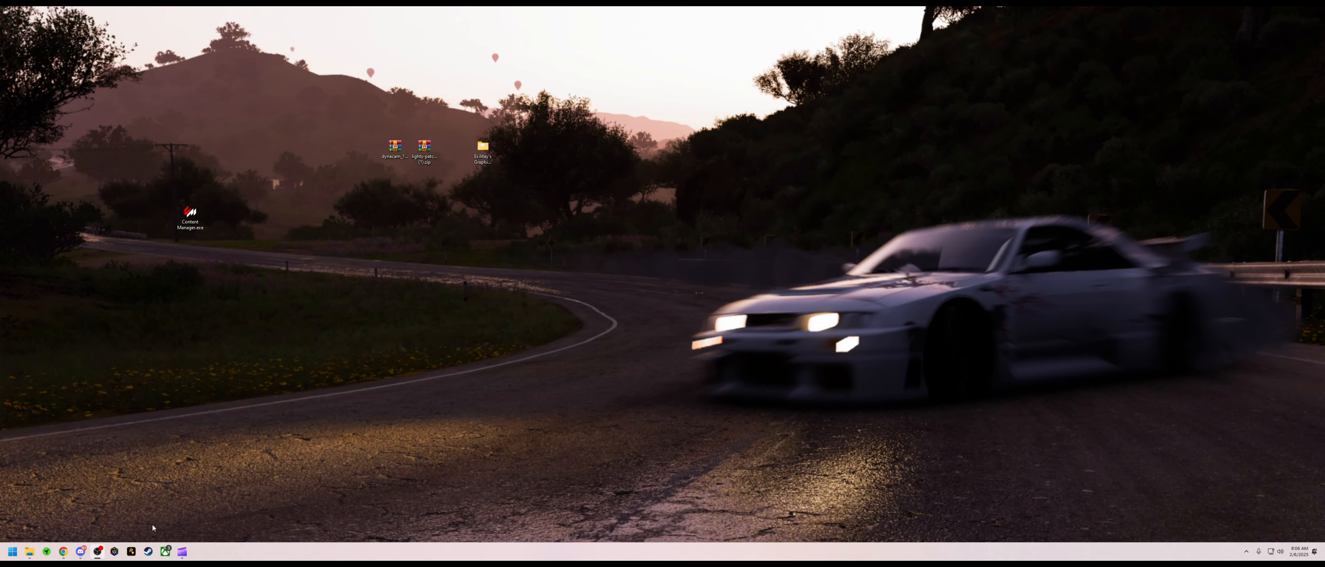
# Step: Reopen the US East Public 1 server from Discord and examine its list of available cars
pyautogui.click(80, 552)
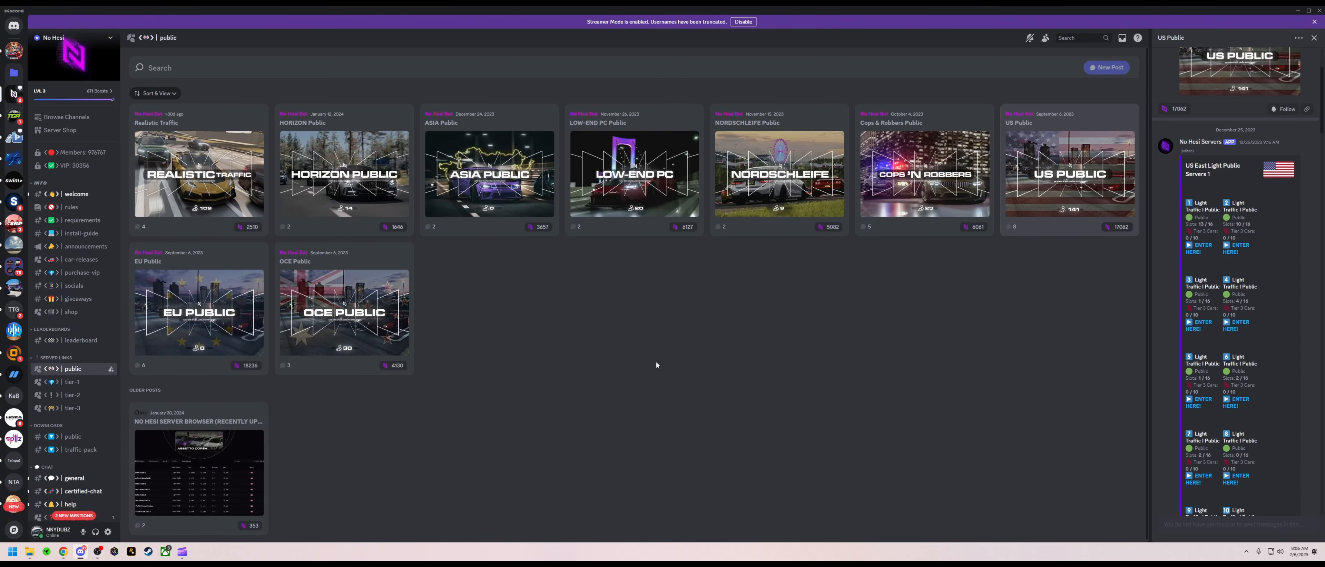
pyautogui.click(1203, 249)
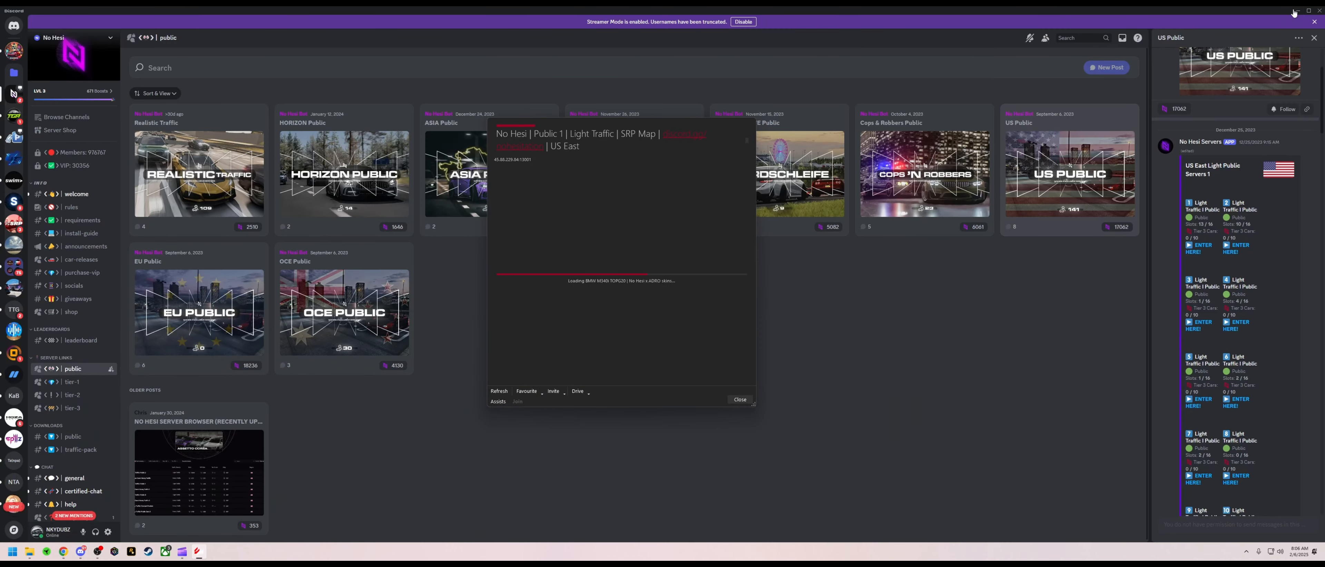
pyautogui.click(1298, 10)
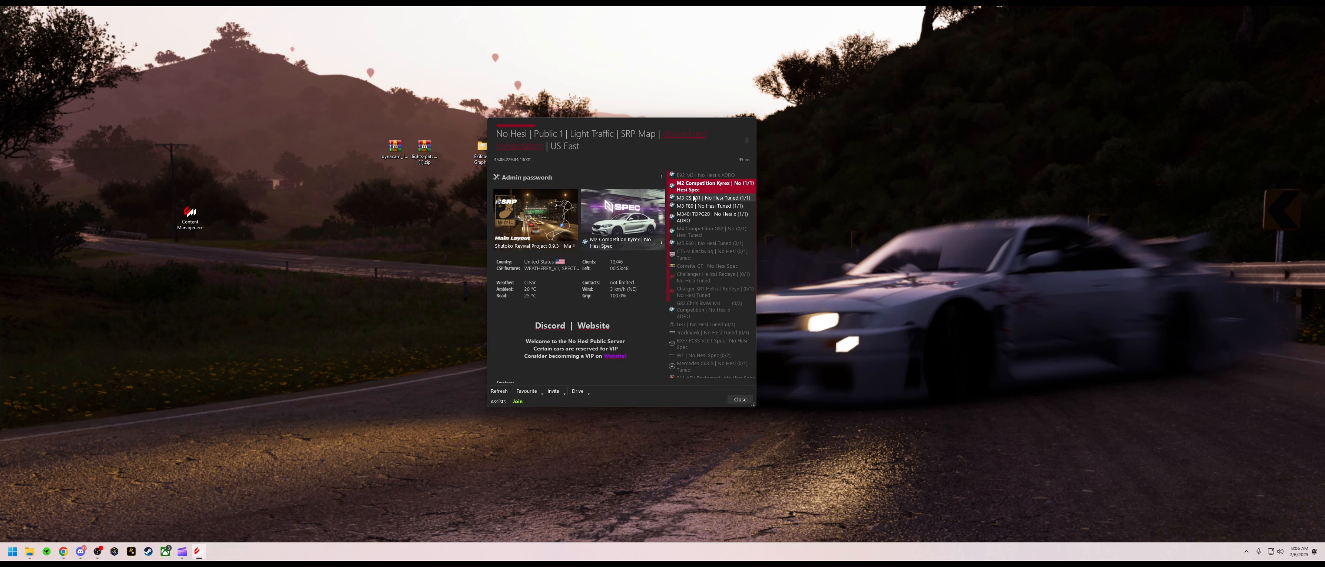
pyautogui.moveTo(626, 126); pyautogui.dragTo(708, 120)
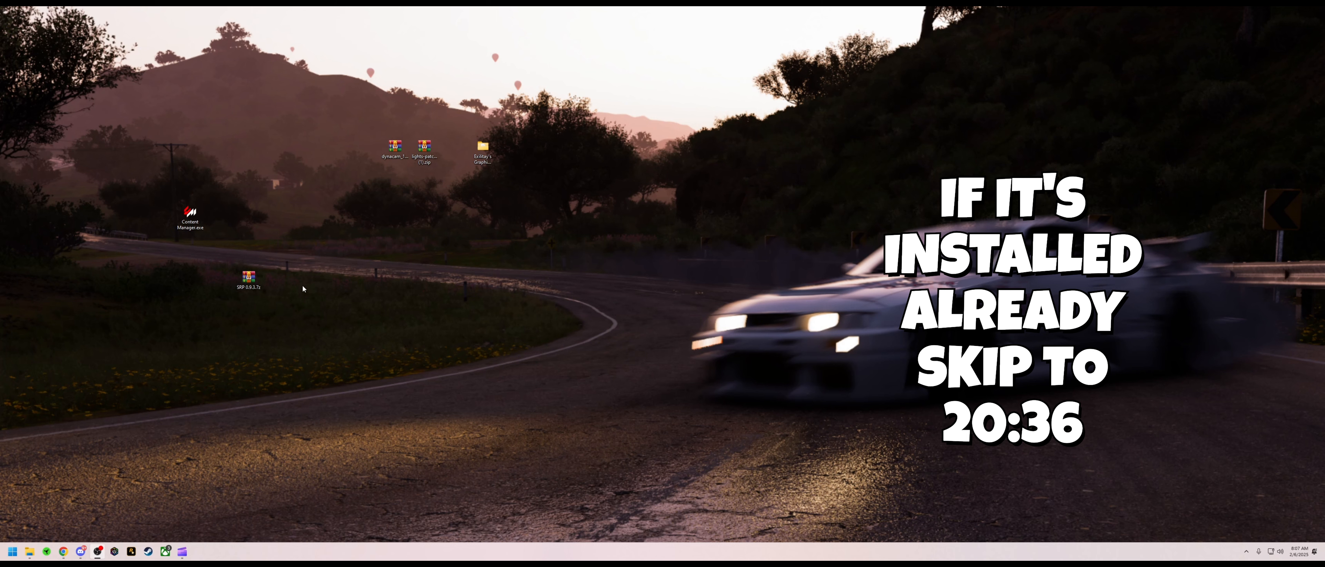
# Step: Open Content Manager, shrink it to a movable window, and arrange it beside the SRP archive on the desktop
pyautogui.doubleClick(195, 215)
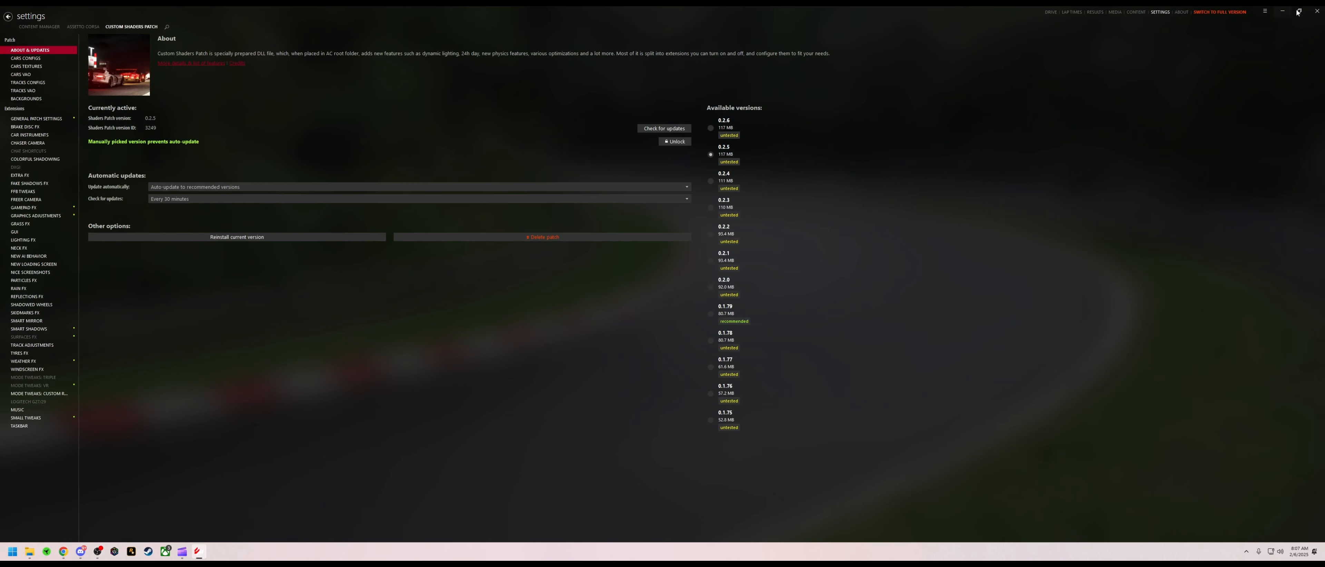
pyautogui.click(1300, 11)
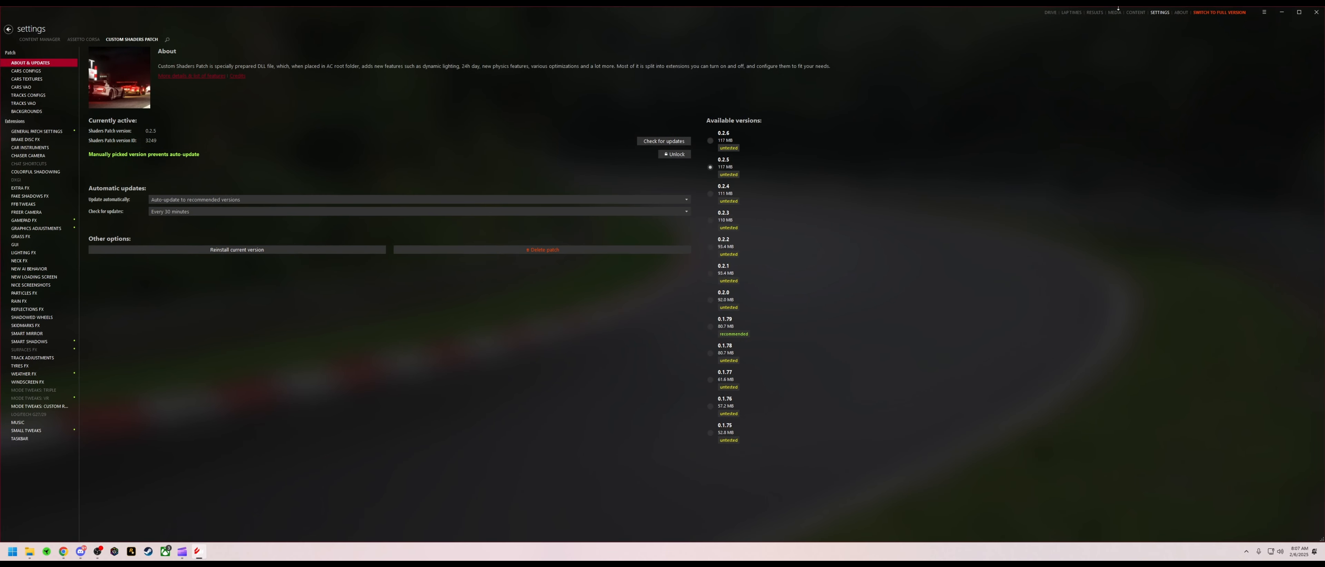
pyautogui.moveTo(1087, 6); pyautogui.dragTo(809, 201)
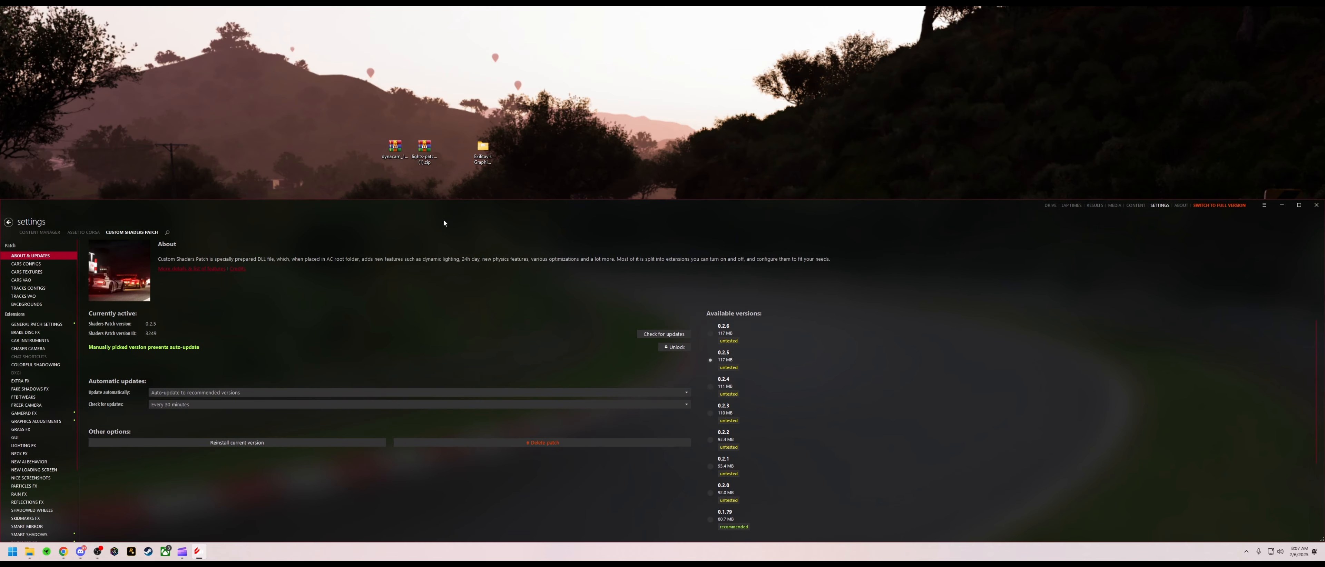
pyautogui.moveTo(262, 217); pyautogui.dragTo(366, 21)
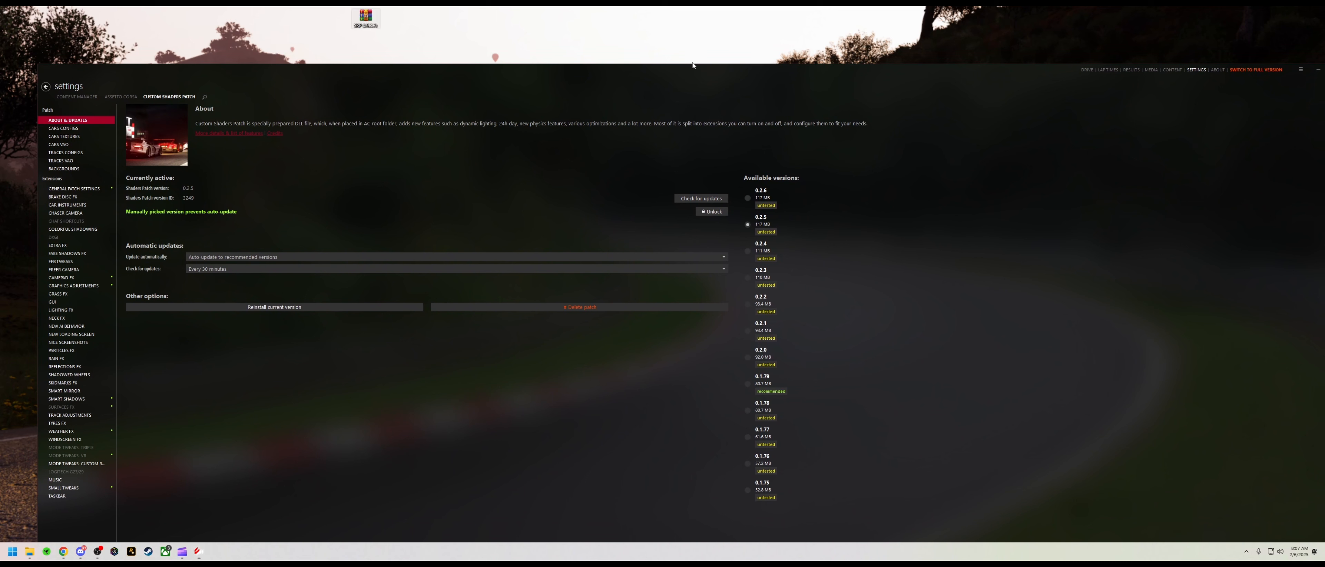
pyautogui.moveTo(1290, 73); pyautogui.dragTo(1262, 72)
# Step: Maximize Content Manager, check its install options and downloads list, and close it
pyautogui.click(1308, 69)
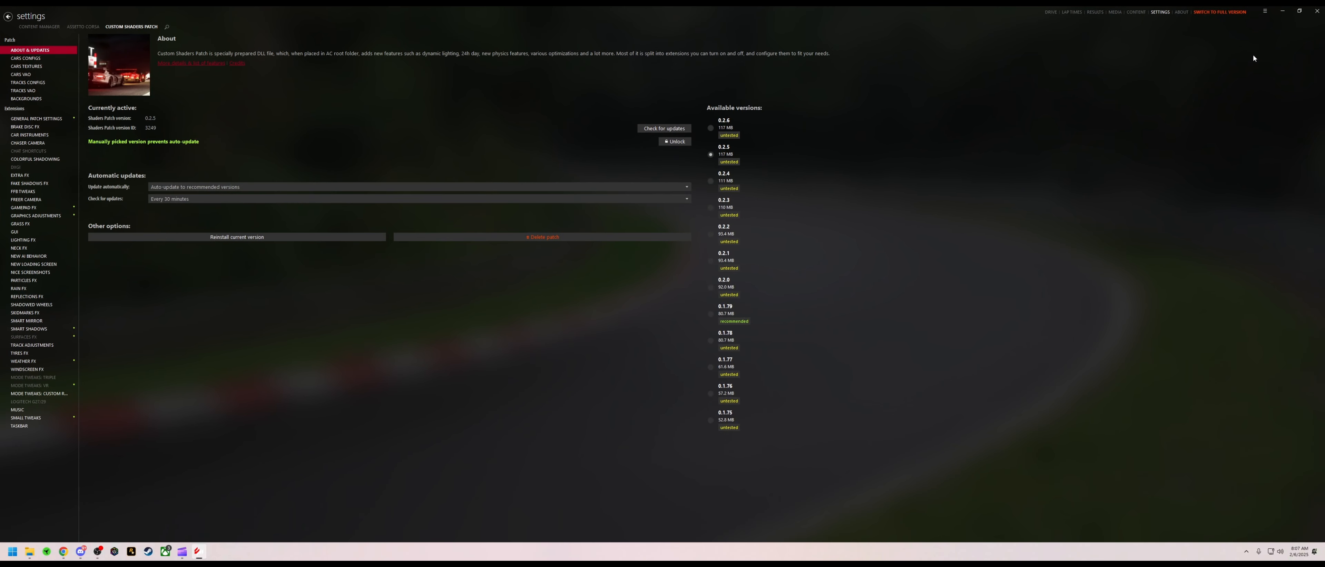
pyautogui.click(1264, 12)
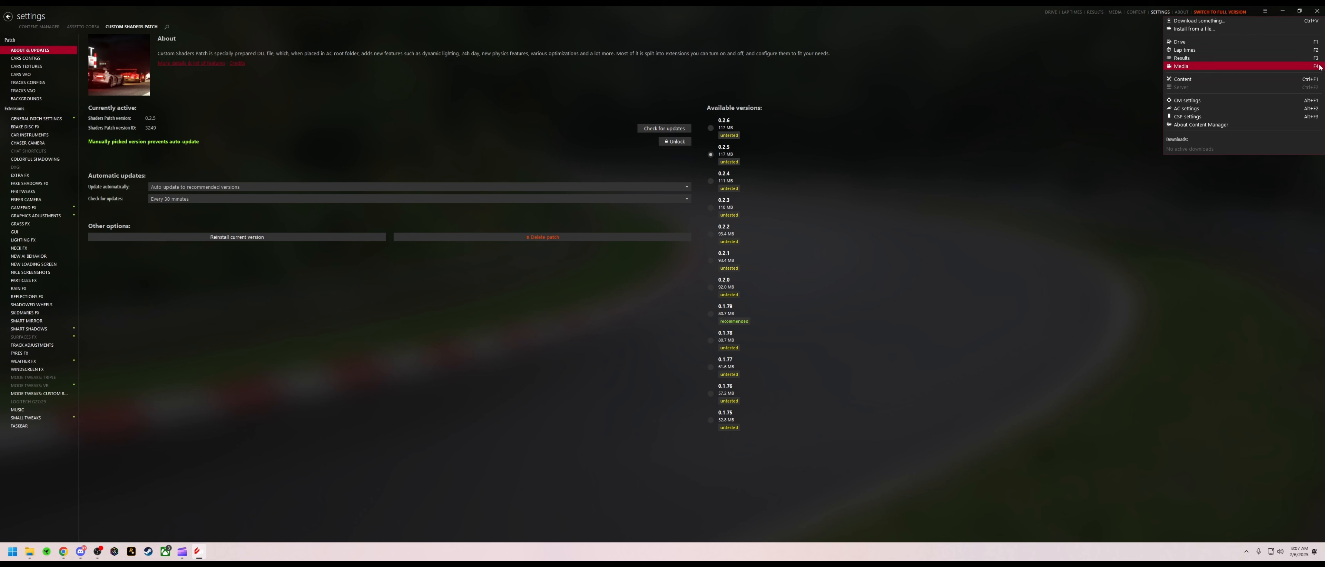
pyautogui.click(1317, 11)
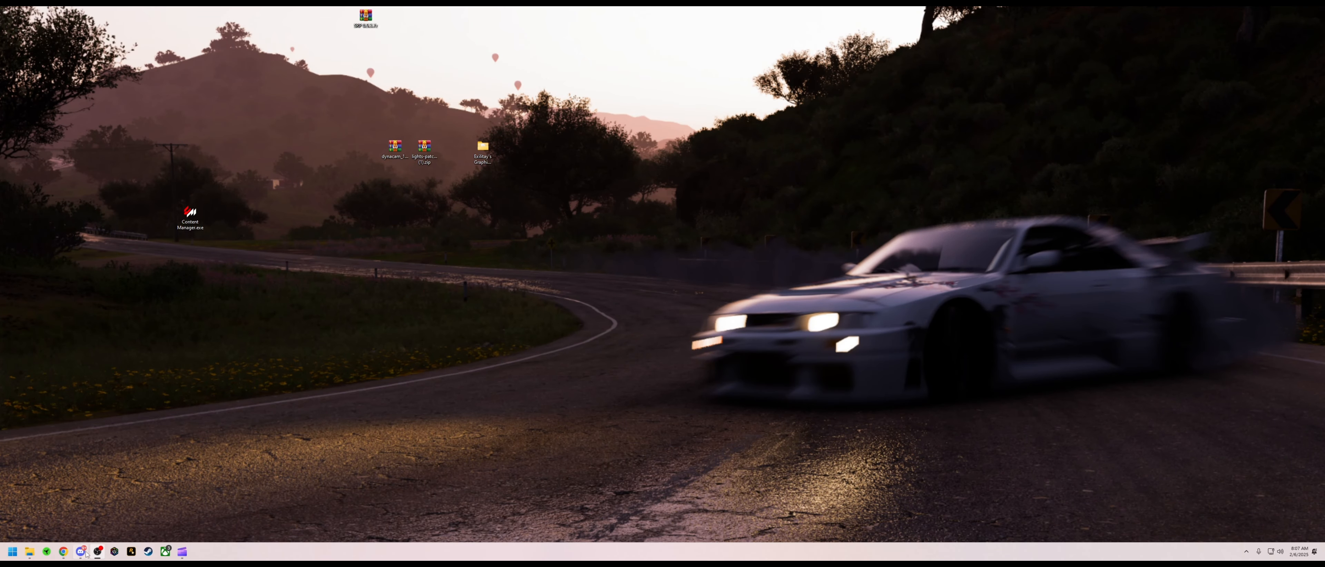
# Step: Enter the US East Public 3 Light Traffic server from No Hesi's Discord and minimize the browser and Discord windows
pyautogui.click(81, 552)
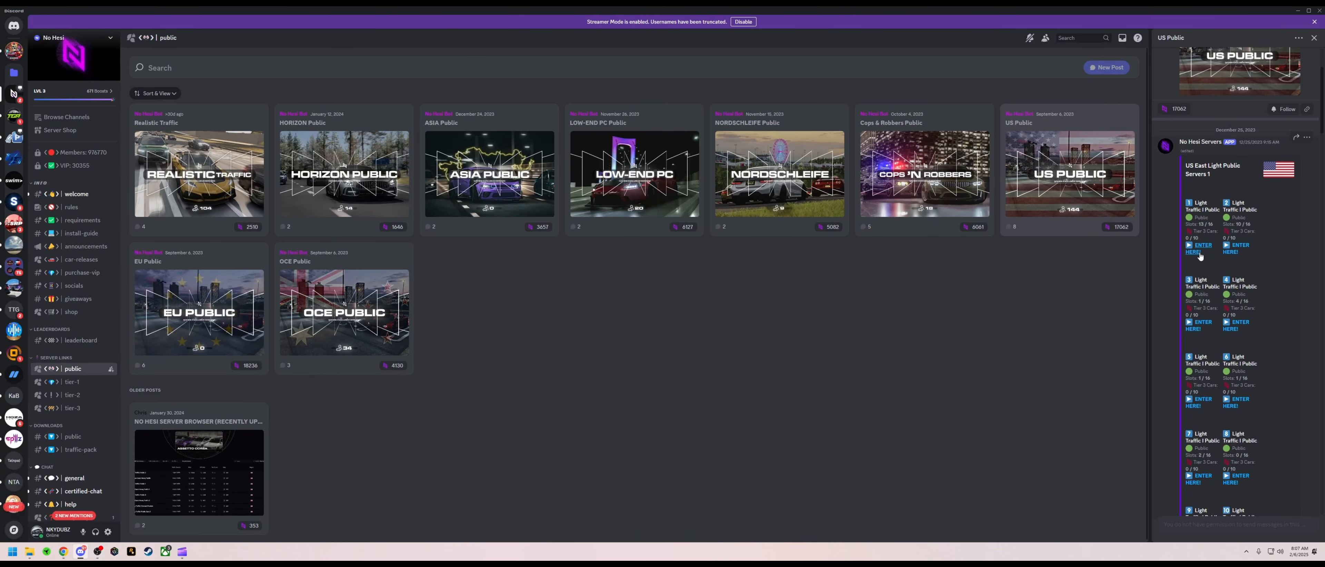
pyautogui.click(1201, 328)
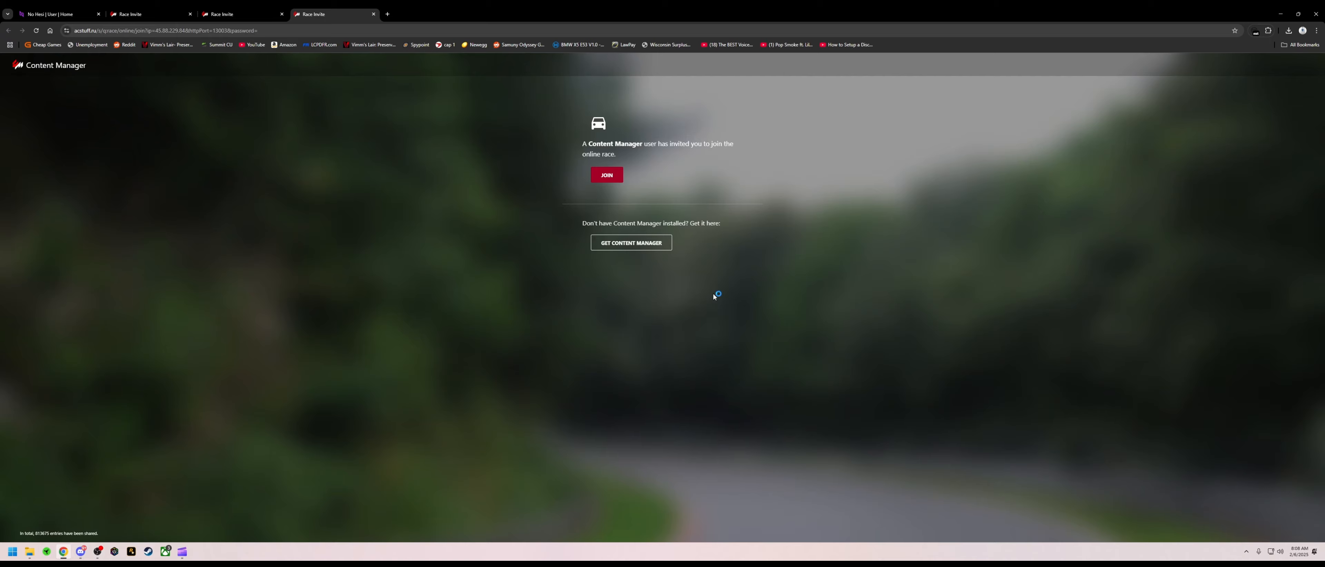
pyautogui.click(1277, 13)
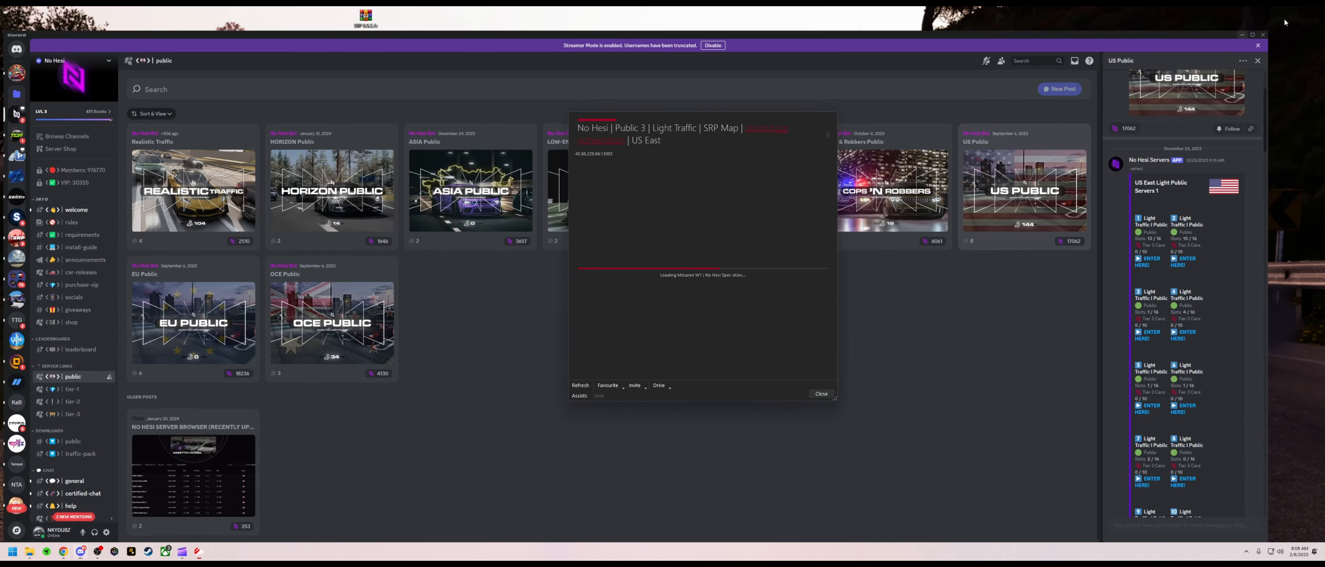
pyautogui.click(1243, 35)
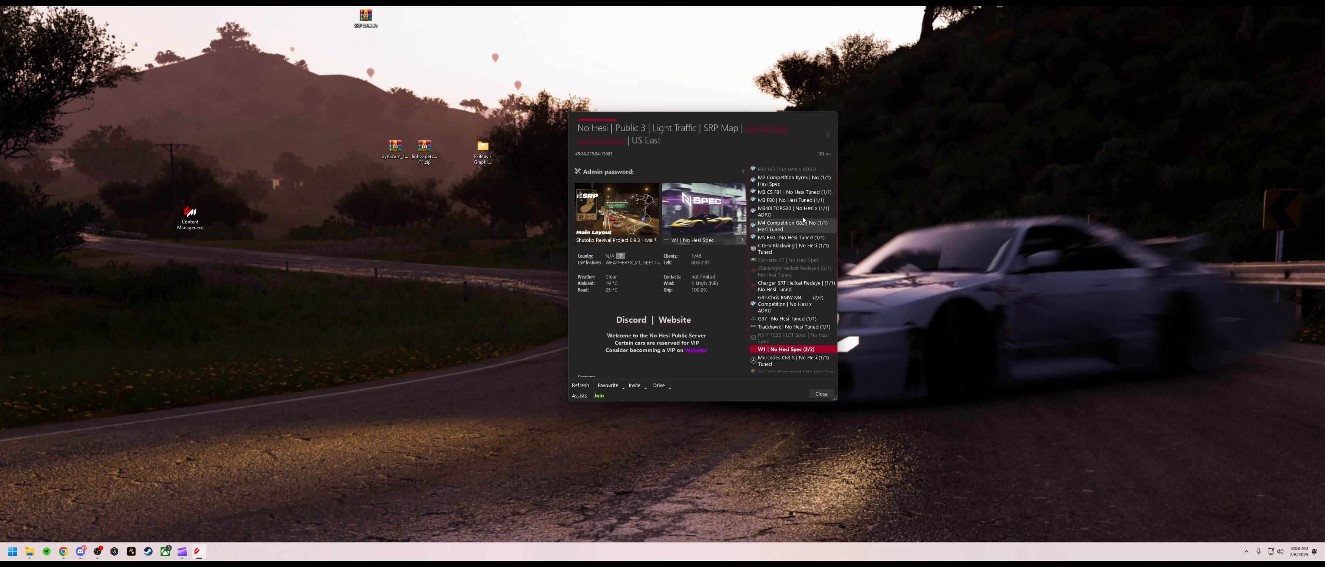
# Step: Try several cars in the Public 3 car list, choose the G37 | No Hesi Tuned and join the server
pyautogui.click(803, 221)
pyautogui.click(787, 249)
pyautogui.click(778, 261)
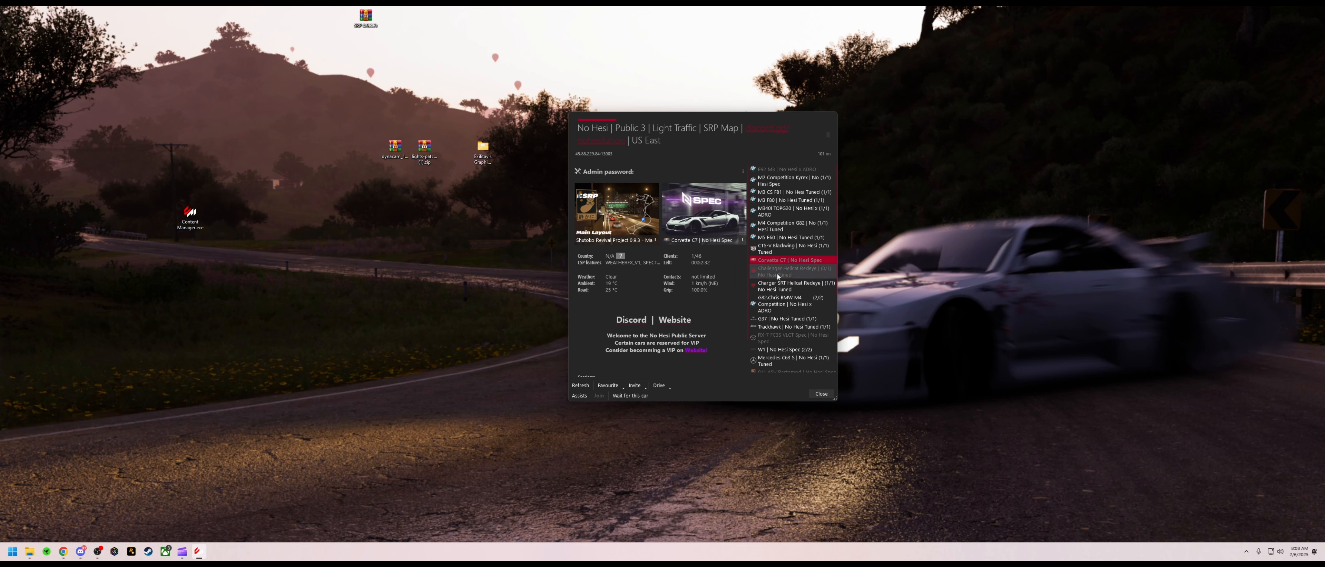
pyautogui.click(780, 338)
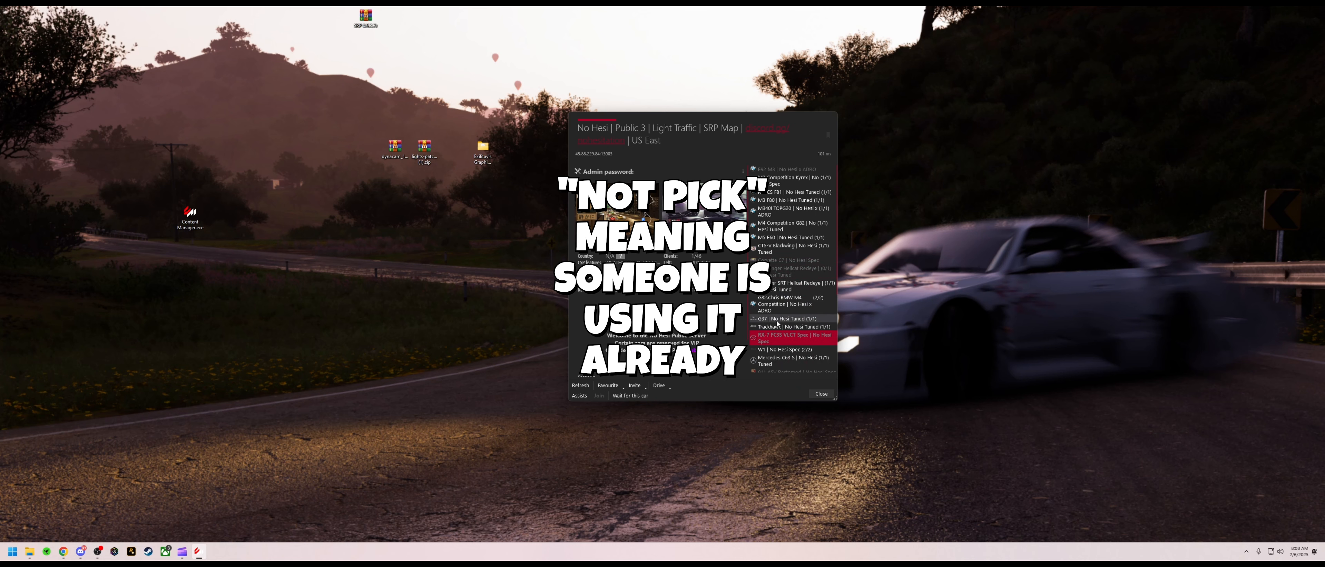
pyautogui.click(779, 320)
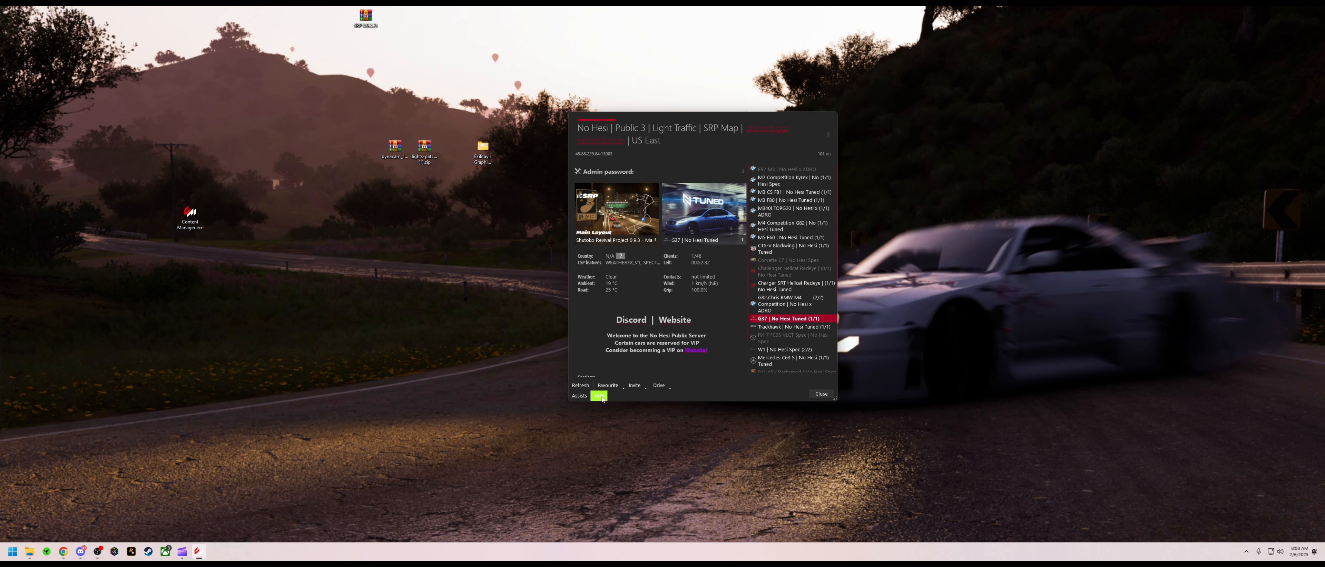
pyautogui.click(599, 396)
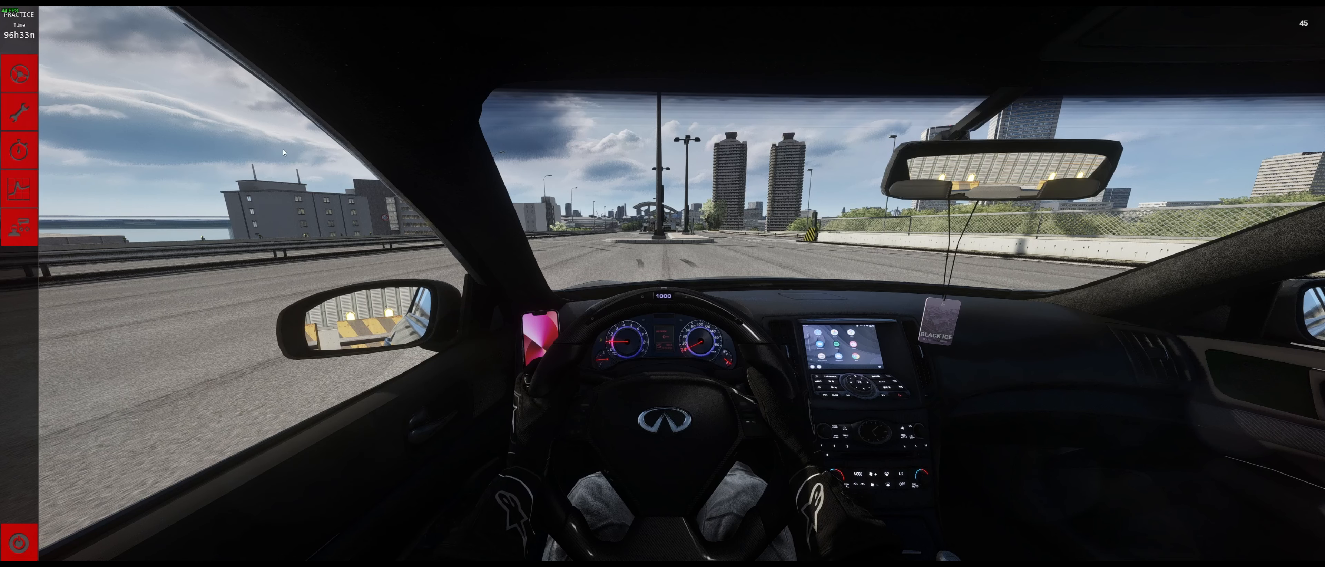
# Step: Open the G37's setup screen and look through its pages from Gears, Electronics and Alignment to Generic and Pitstop Strategy
pyautogui.click(19, 112)
pyautogui.click(196, 10)
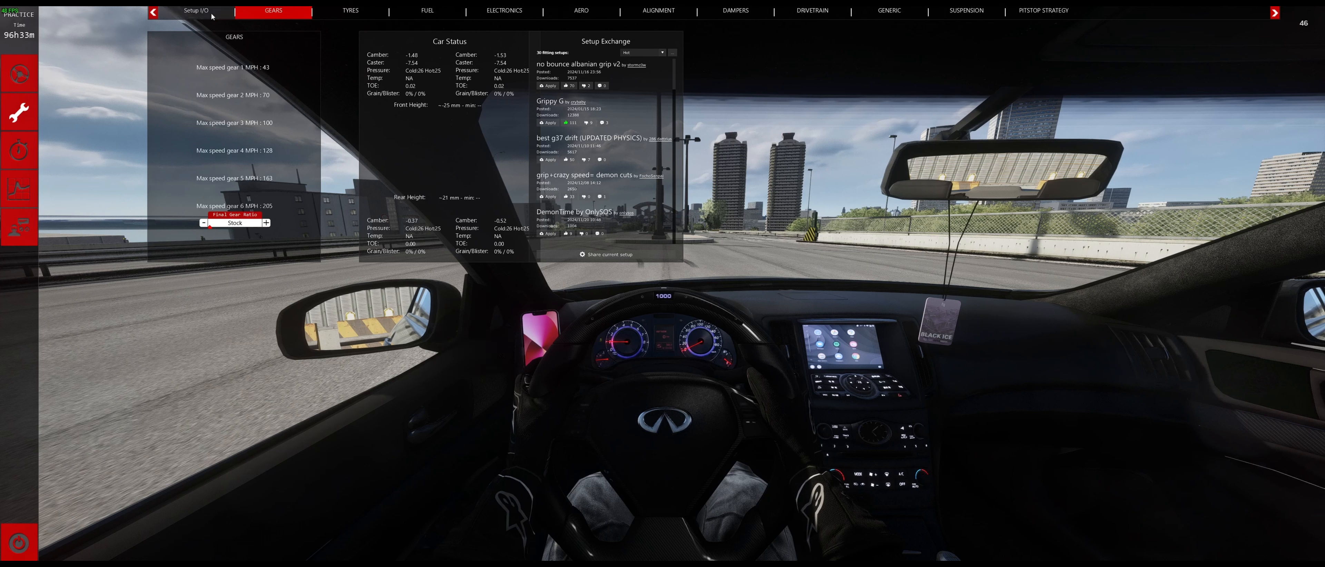
pyautogui.click(340, 9)
pyautogui.click(340, 10)
pyautogui.click(340, 10)
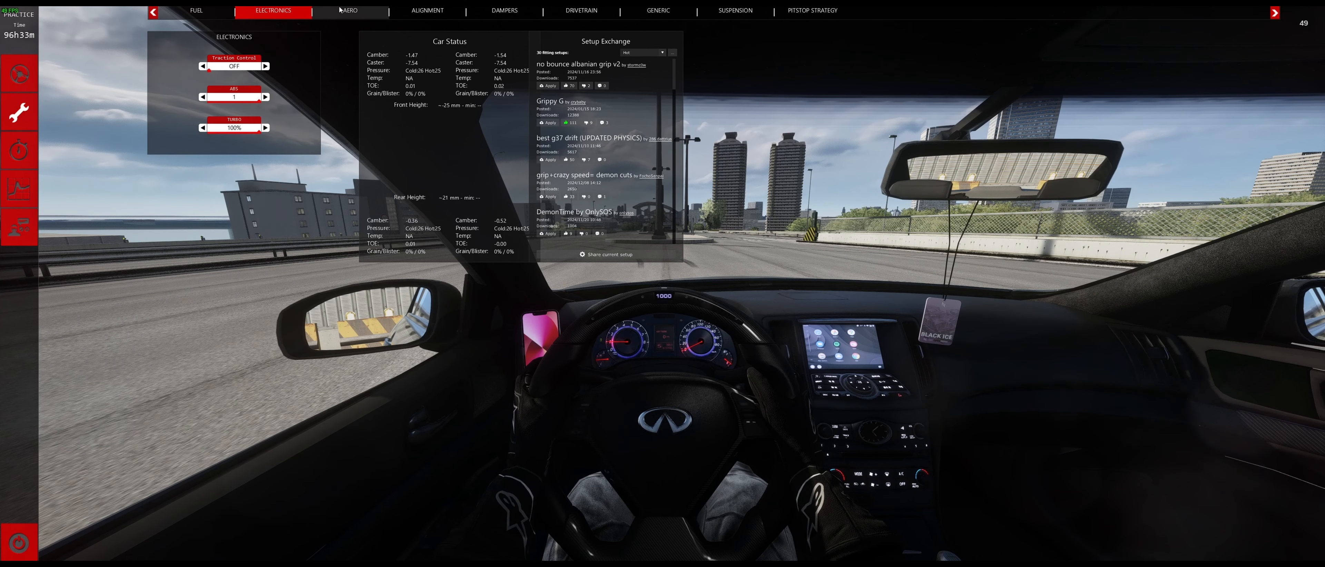
pyautogui.click(343, 10)
pyautogui.click(343, 10)
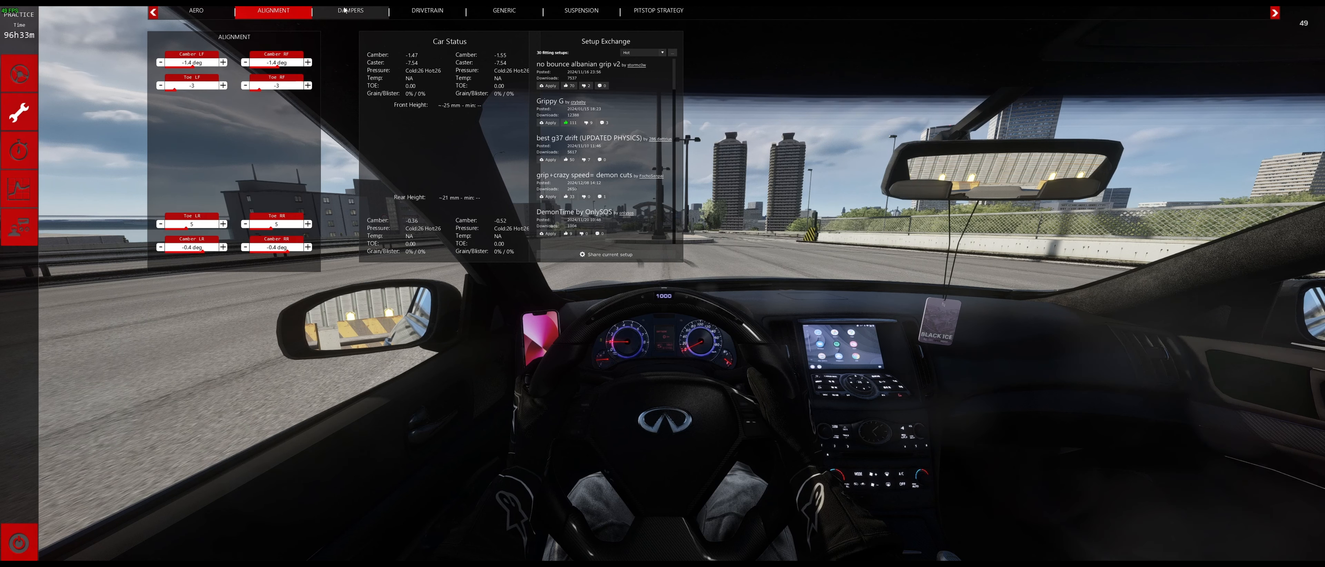
pyautogui.click(346, 10)
pyautogui.click(349, 10)
pyautogui.click(352, 10)
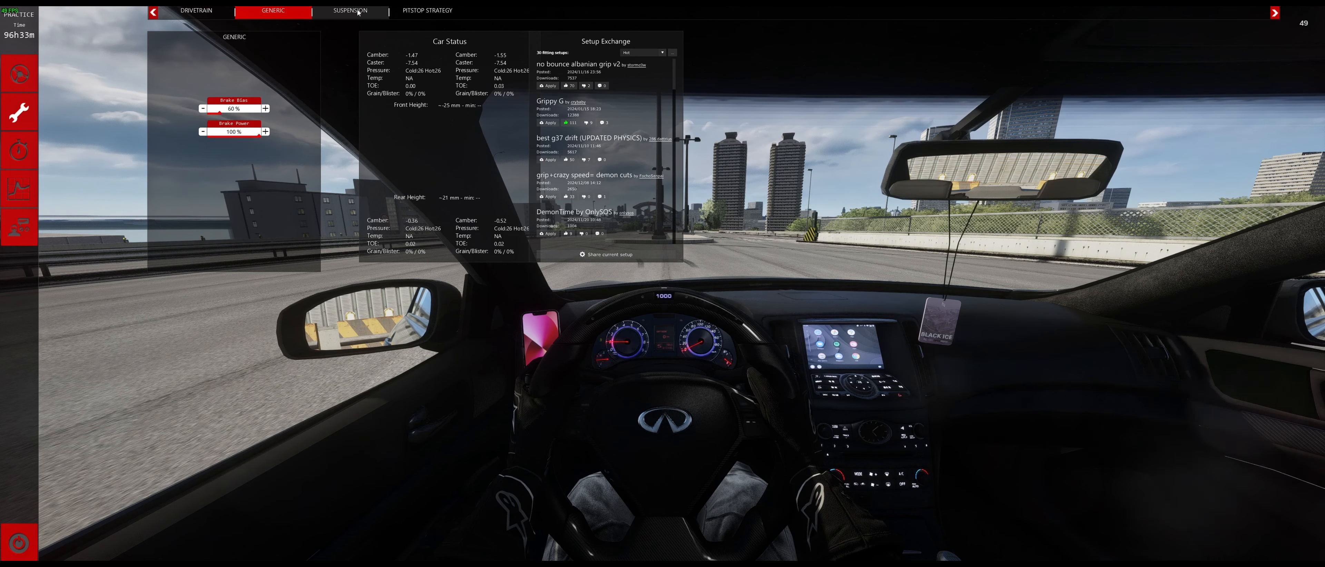
pyautogui.click(357, 10)
# Step: Return to the Electronics setup page and step the ABS setting away from and back to 1
pyautogui.click(153, 13)
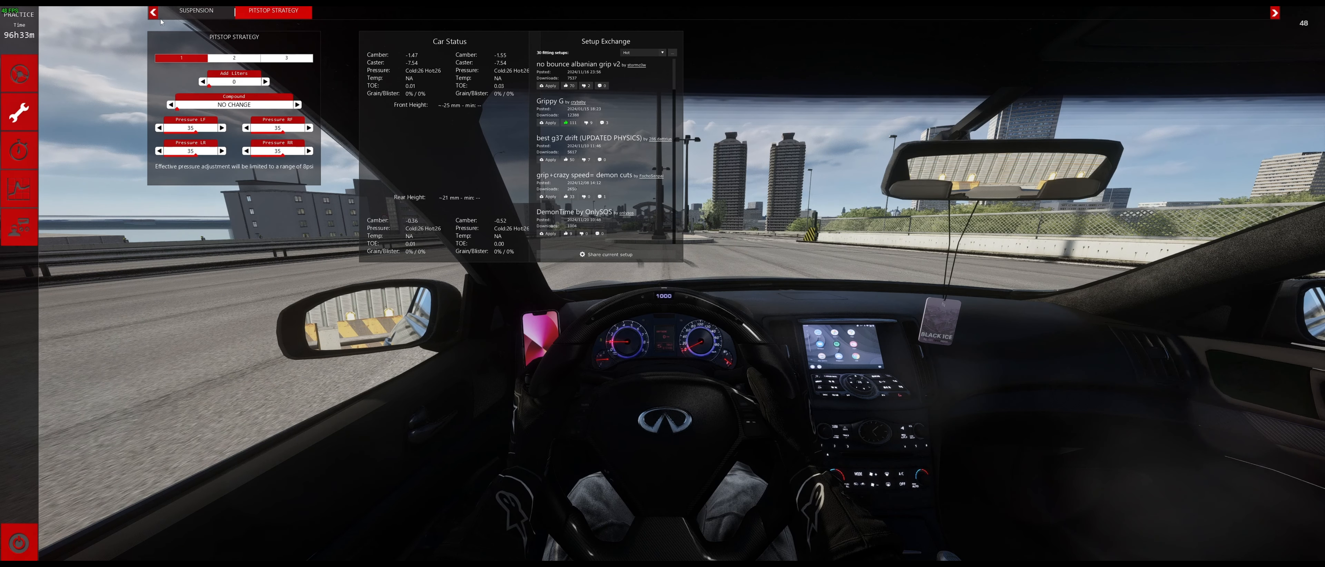
pyautogui.click(153, 12)
pyautogui.click(153, 13)
pyautogui.click(153, 12)
pyautogui.click(154, 12)
pyautogui.click(153, 12)
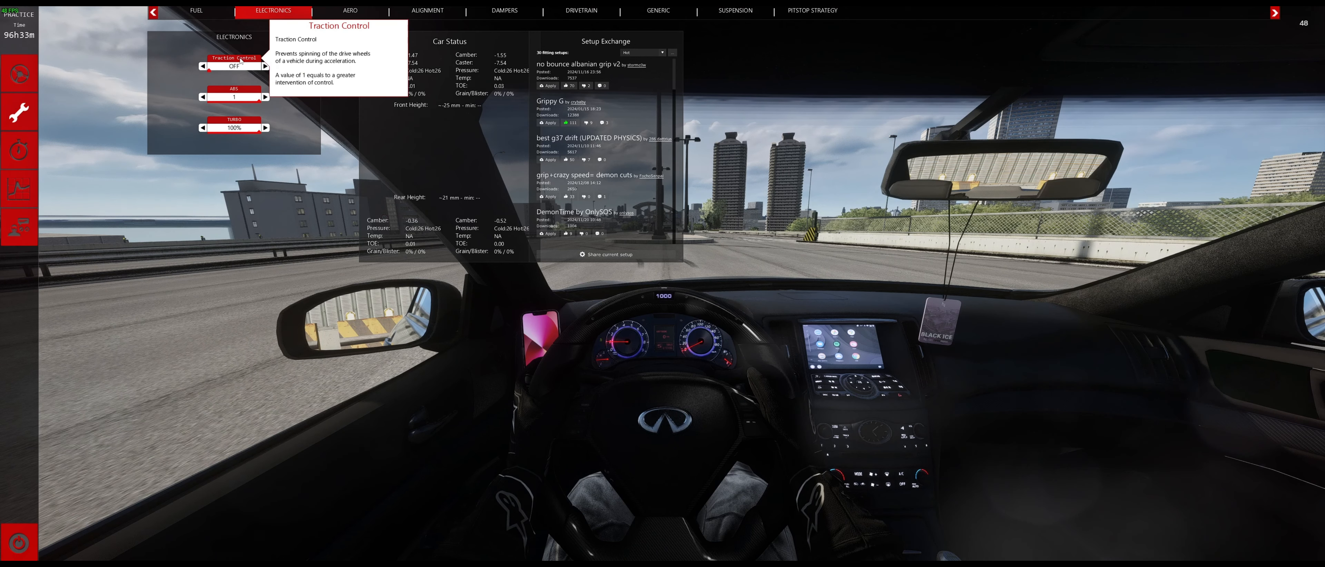
pyautogui.click(204, 97)
pyautogui.click(265, 97)
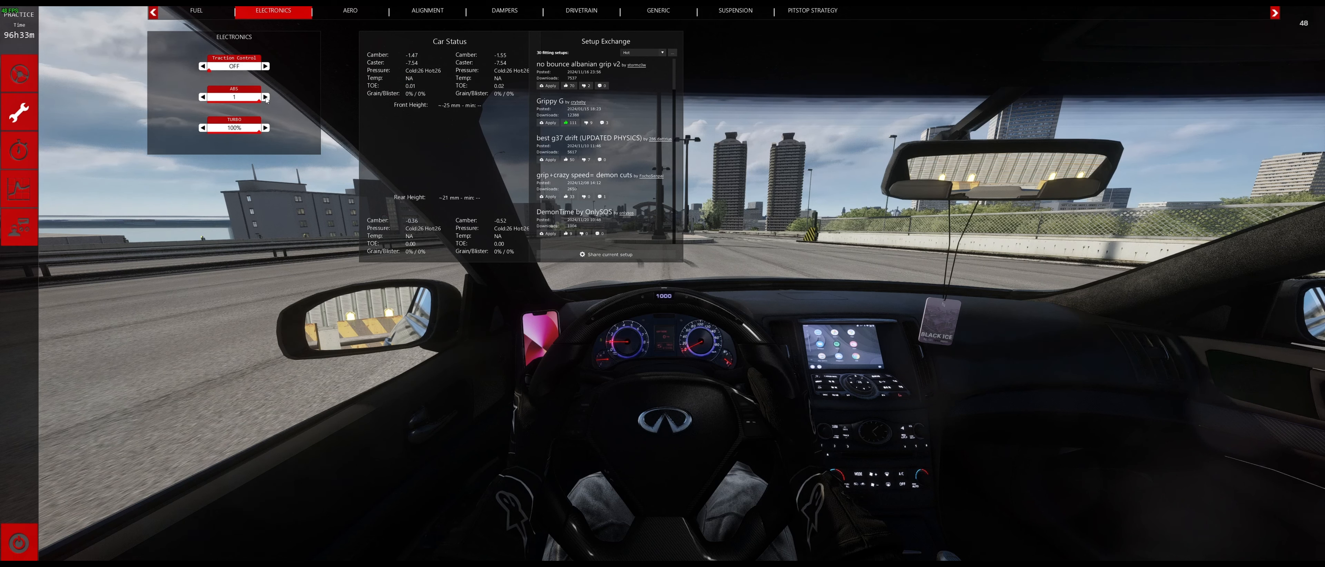
# Step: View the server's session information and rules, and start driving
pyautogui.click(24, 229)
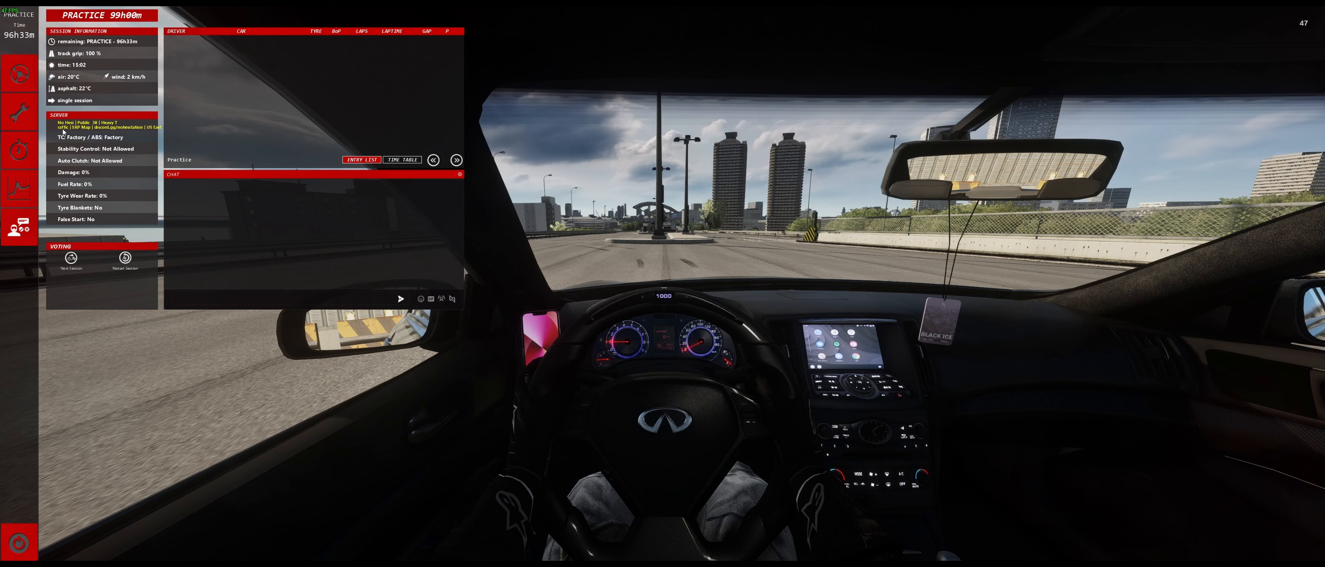
pyautogui.click(21, 74)
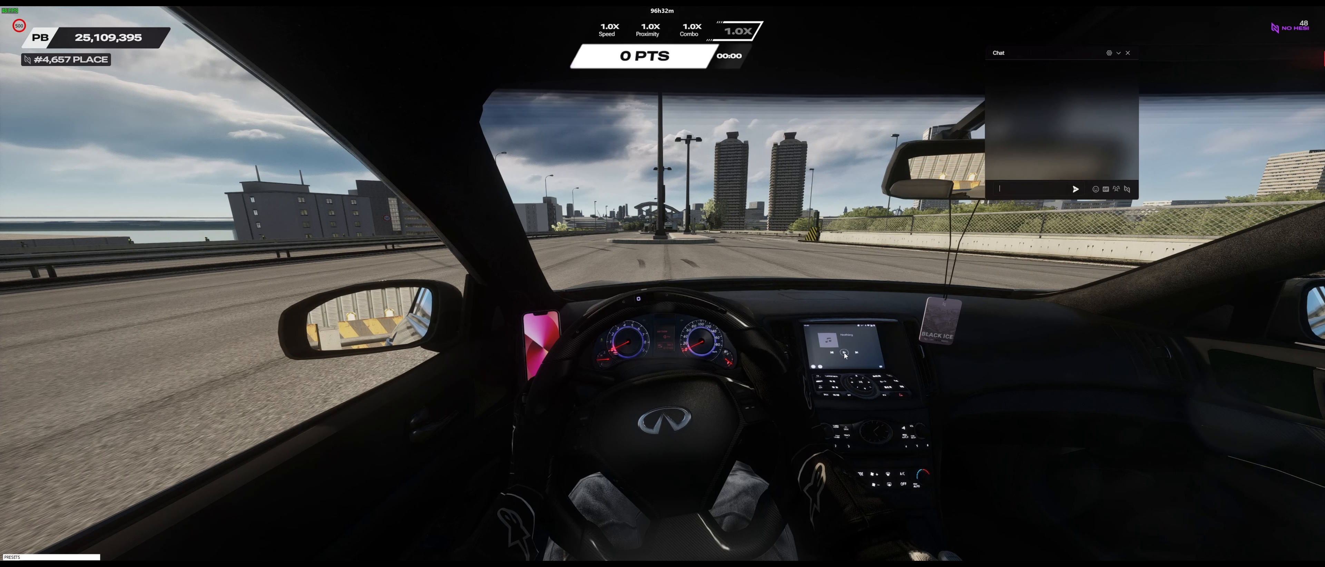
# Step: Try the music player and another app on the car's dashboard screen, and close the chat window
pyautogui.click(845, 354)
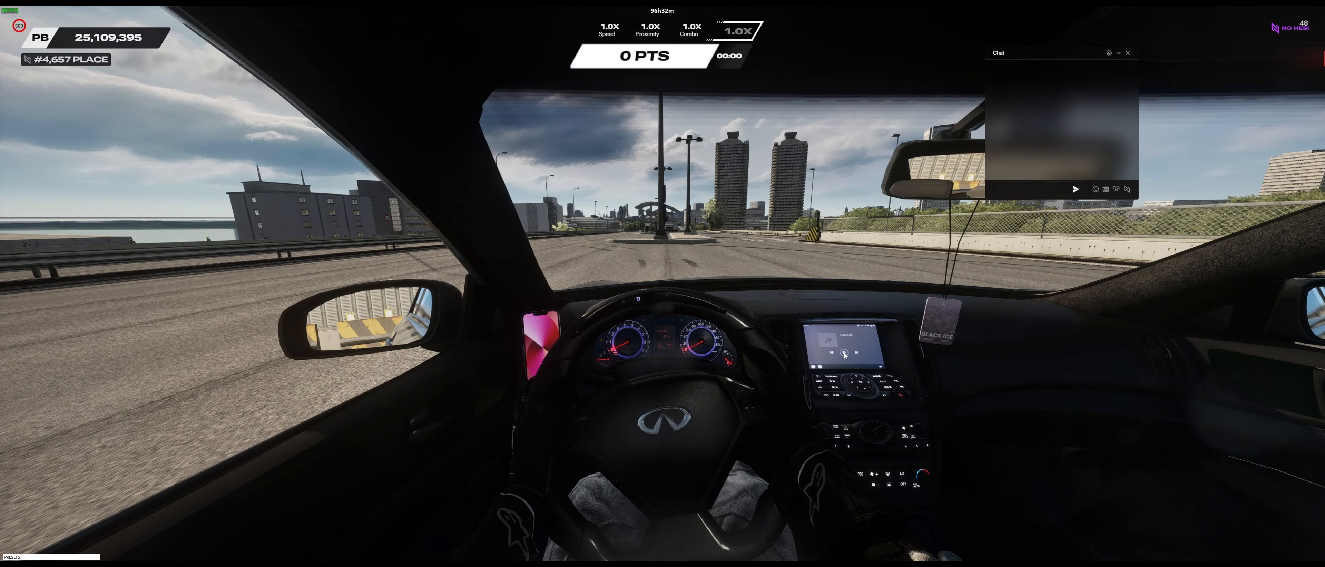
pyautogui.click(844, 353)
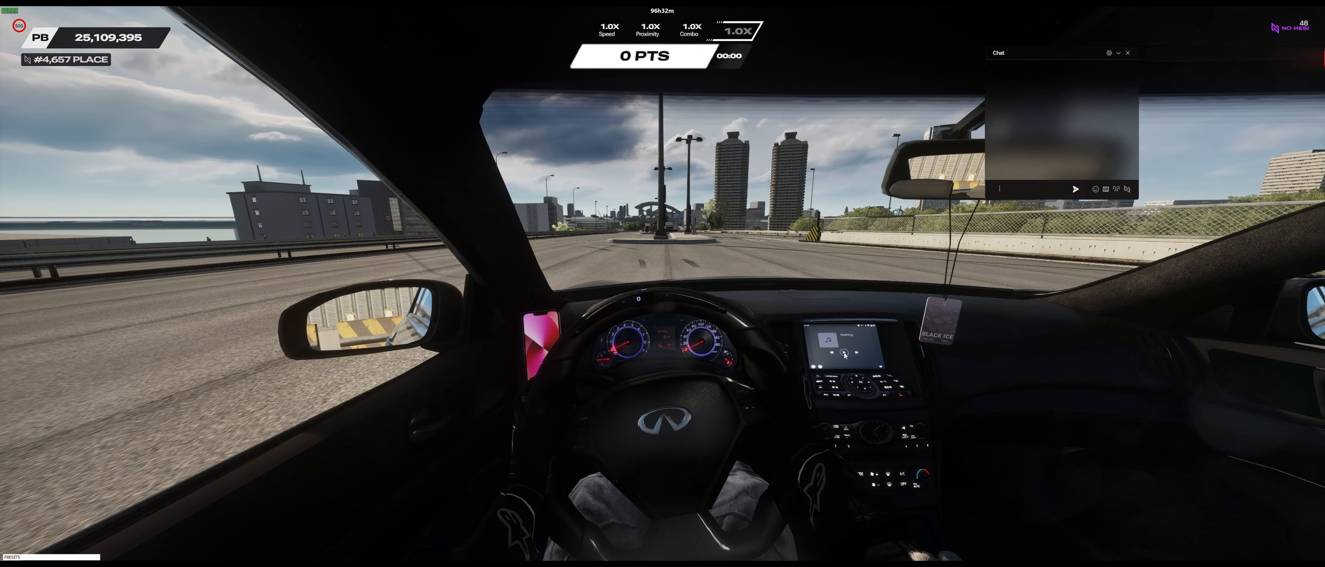
pyautogui.click(813, 367)
pyautogui.click(856, 357)
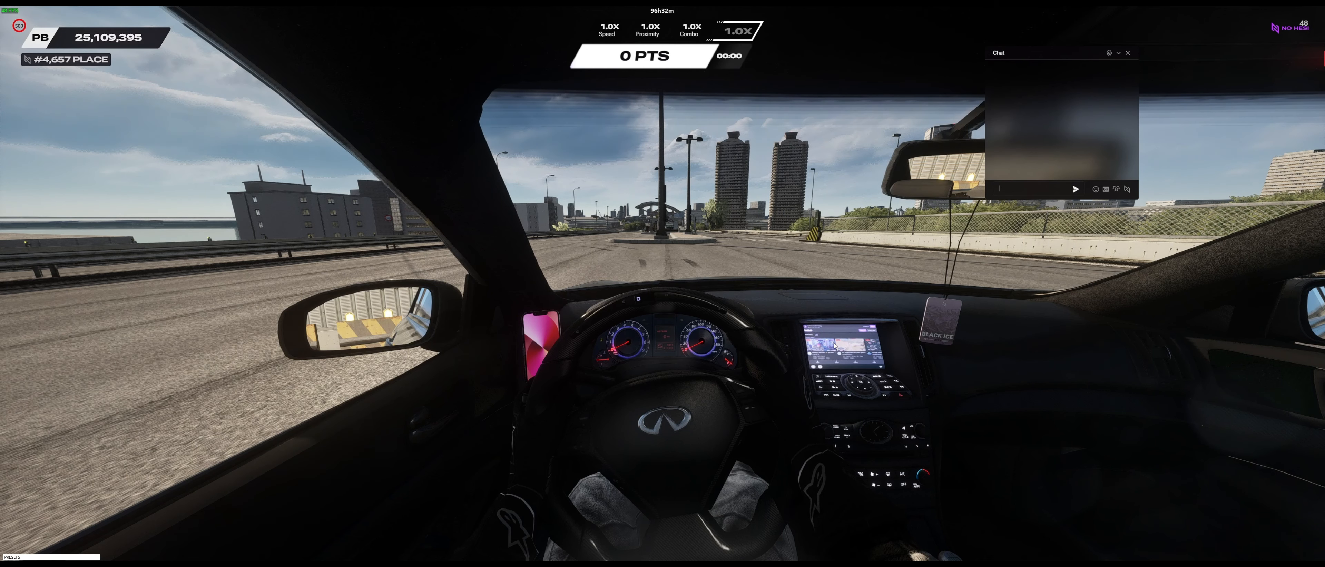
pyautogui.click(813, 367)
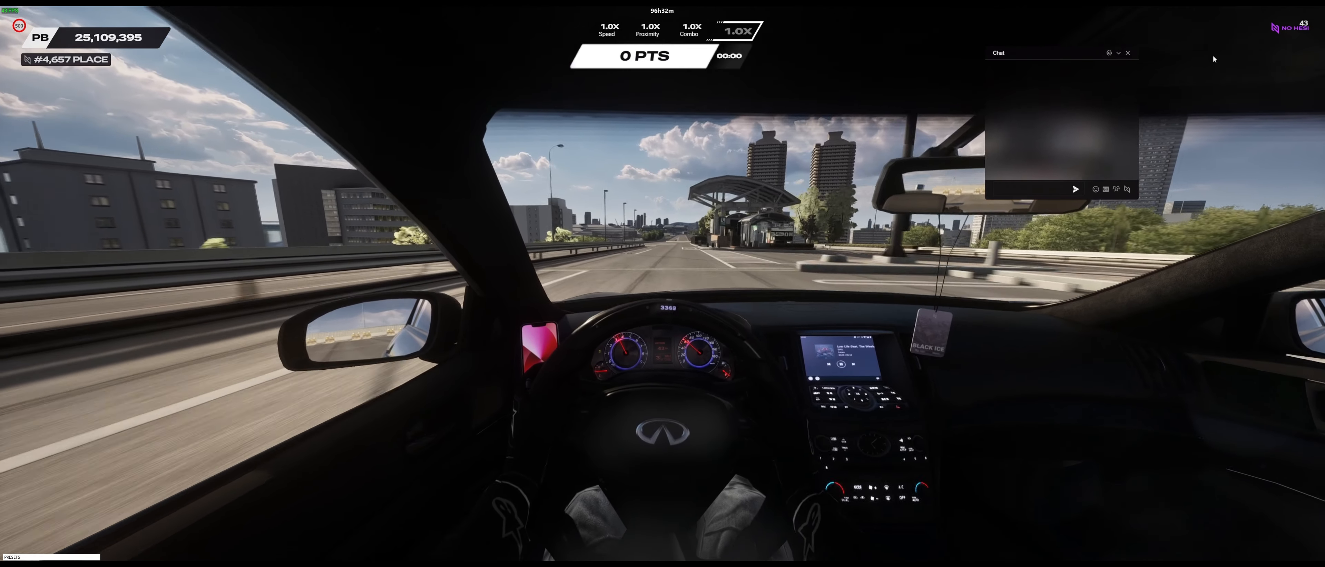
pyautogui.click(1127, 55)
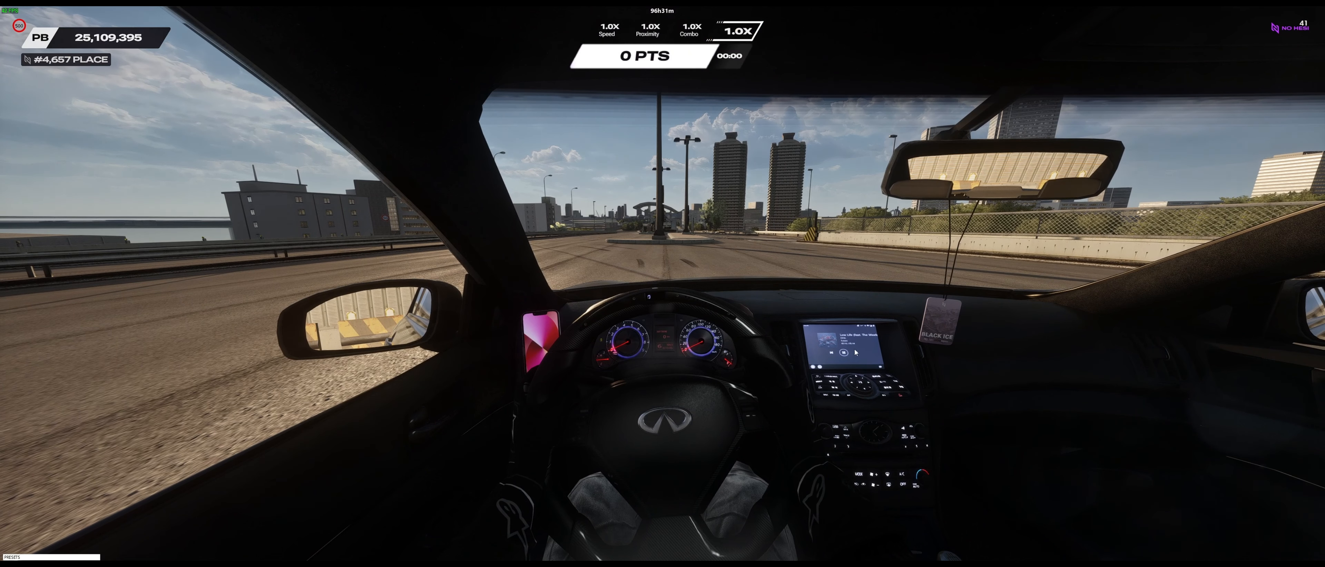
pyautogui.click(843, 354)
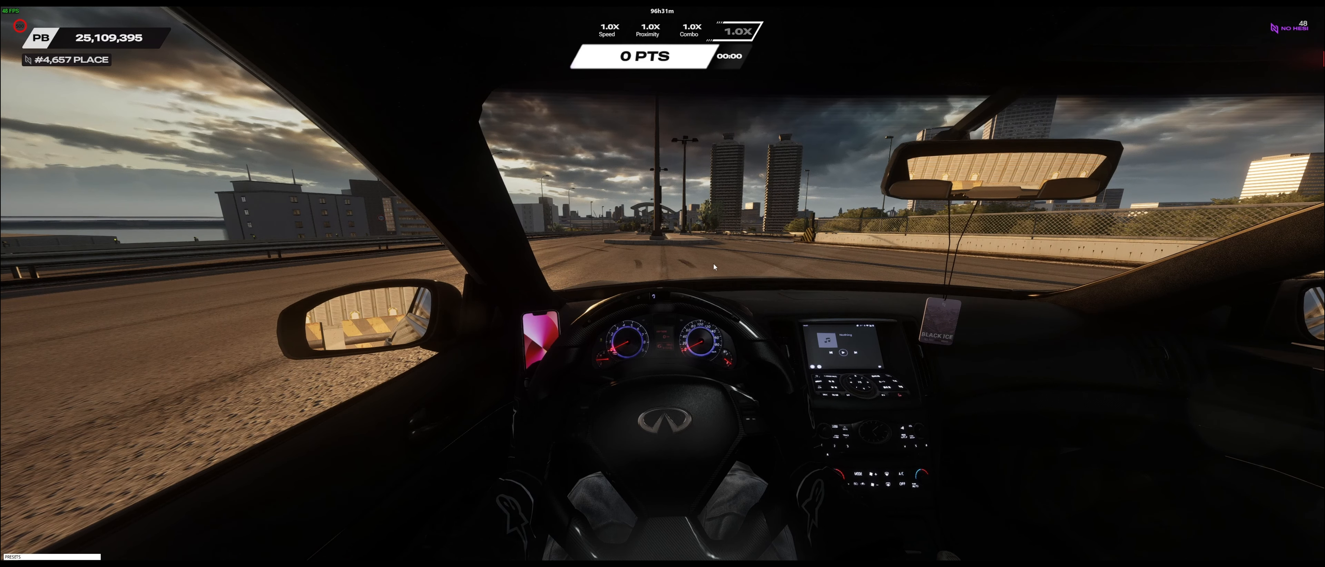
# Step: Switch on the car's lights and exit the driving session
pyautogui.press('l')
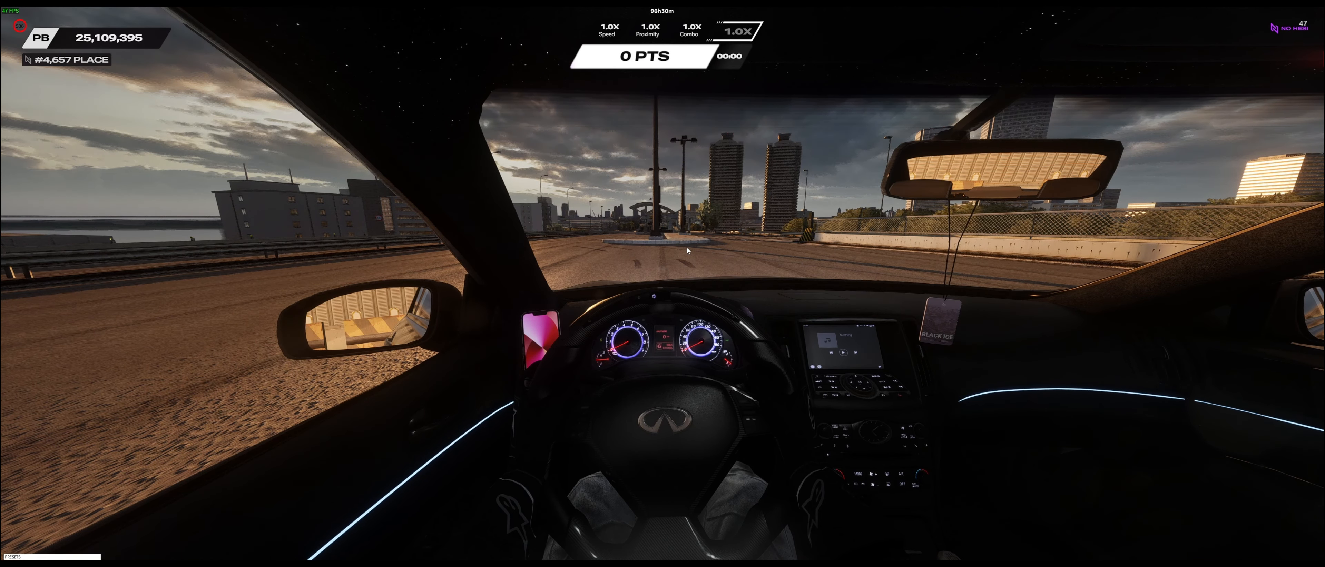
pyautogui.press('Escape')
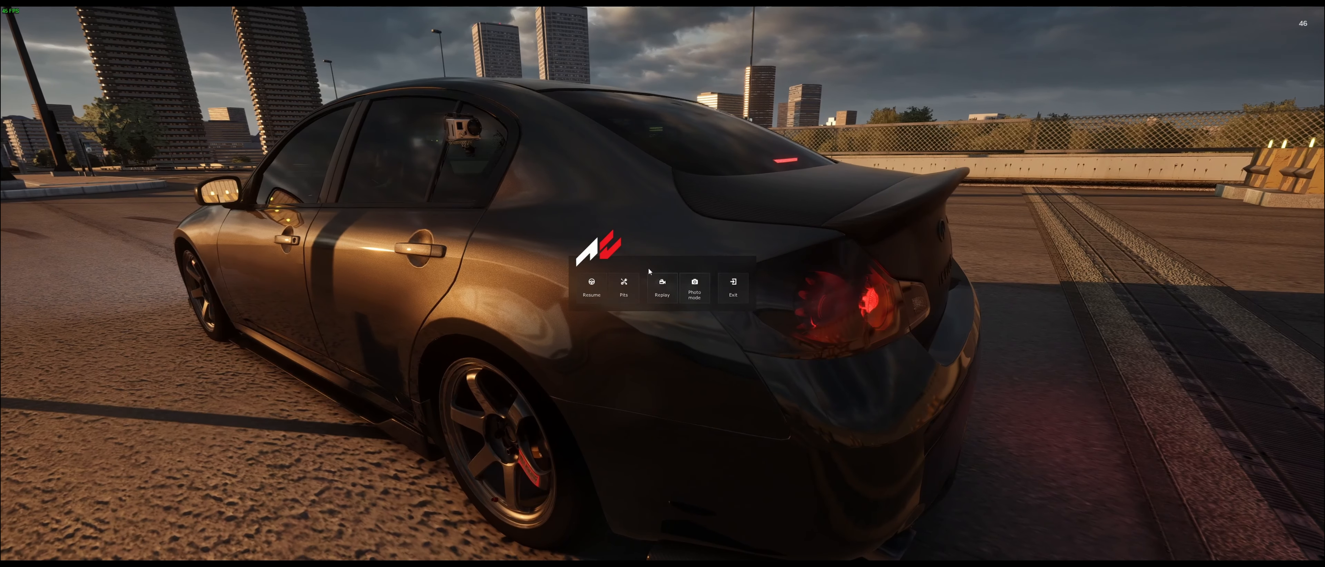
pyautogui.click(733, 291)
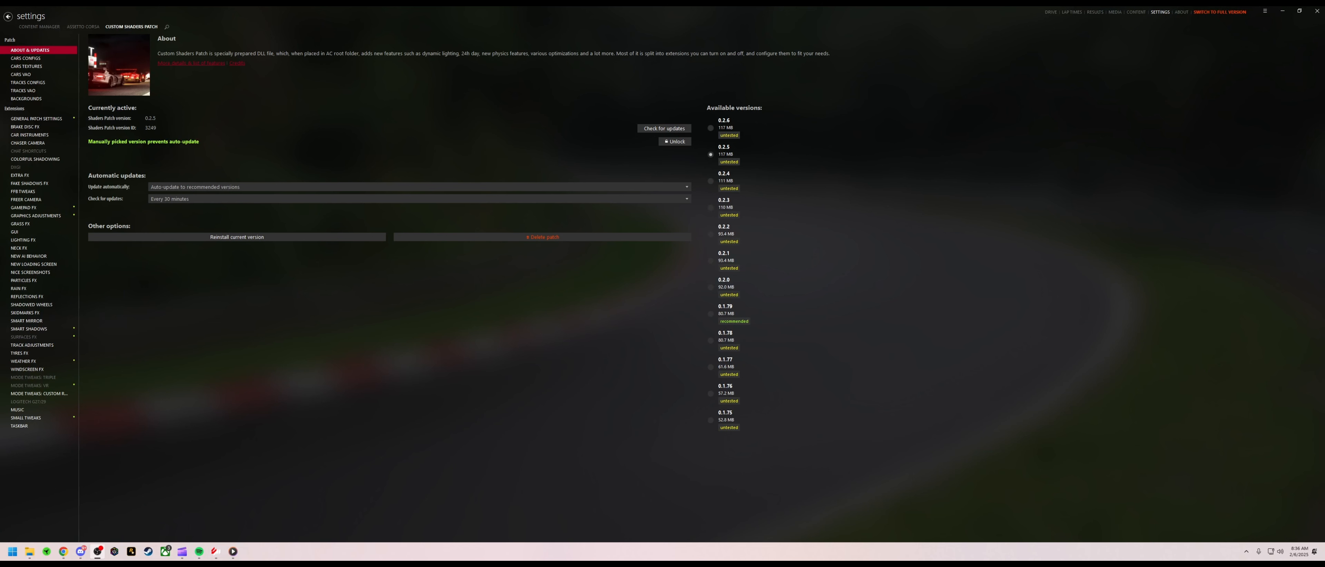
# Step: In Assetto Corsa's system controls, keep Wheel as the input method and start reassigning the wheel button for Teleport to pits
pyautogui.click(91, 28)
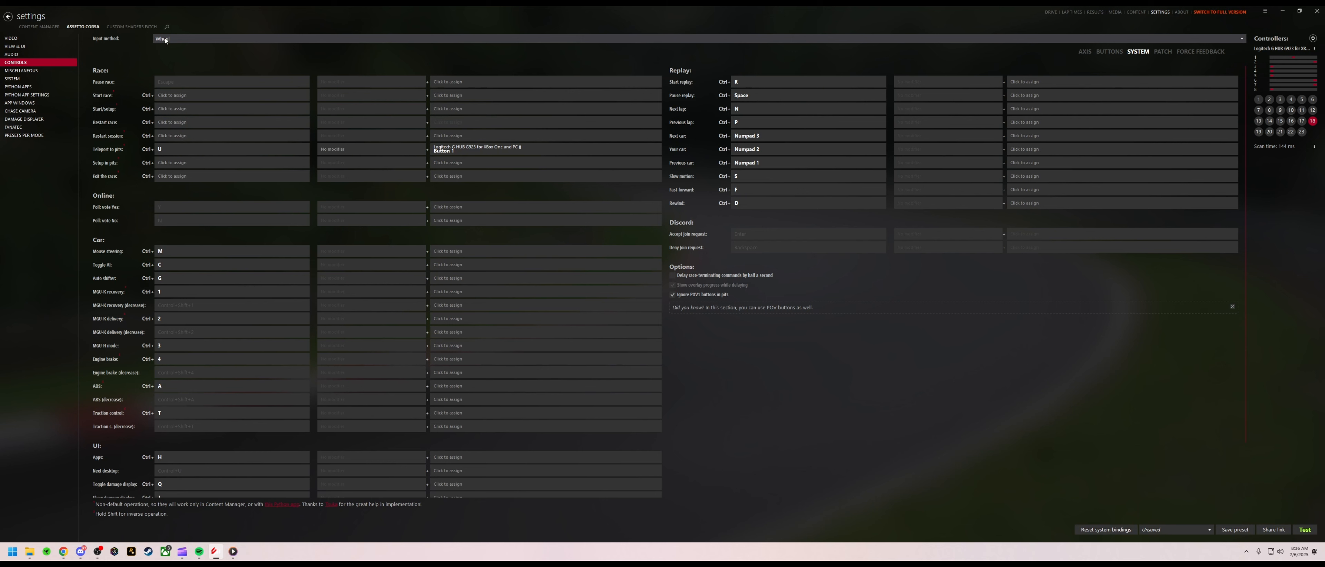
pyautogui.click(173, 39)
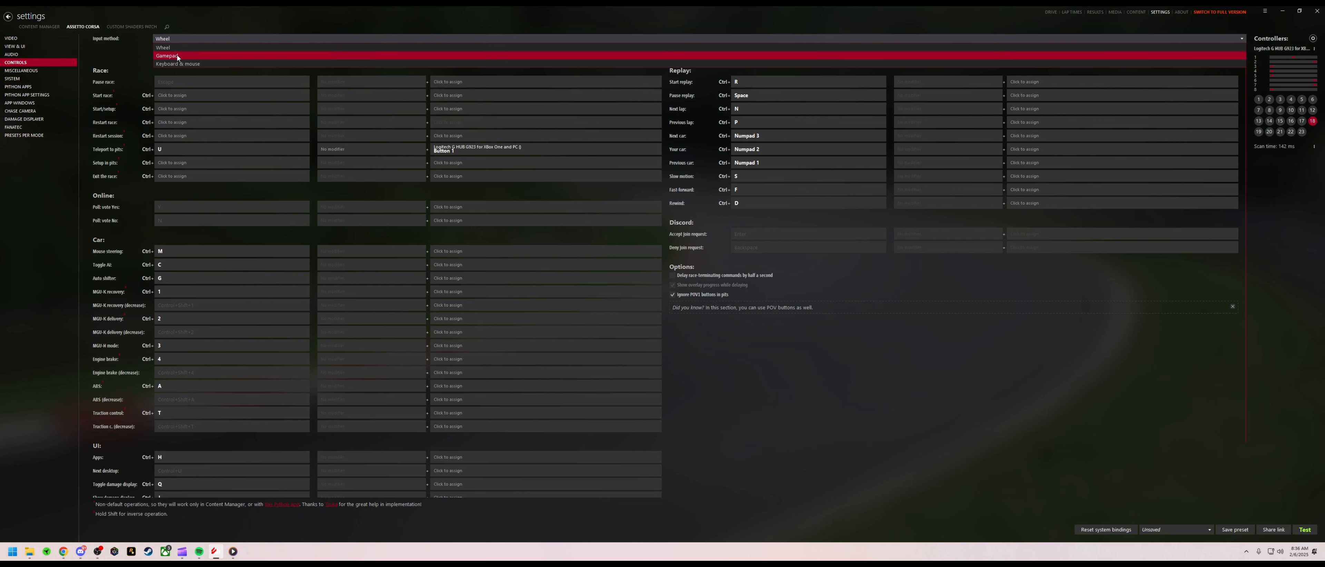
pyautogui.click(198, 47)
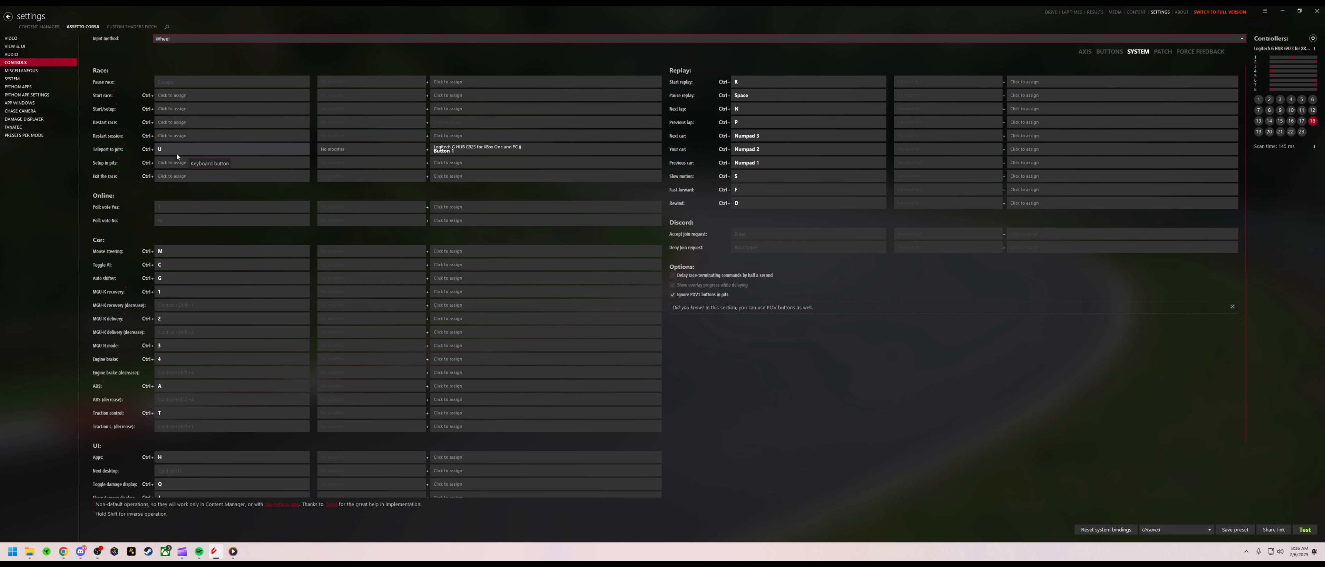
pyautogui.click(459, 151)
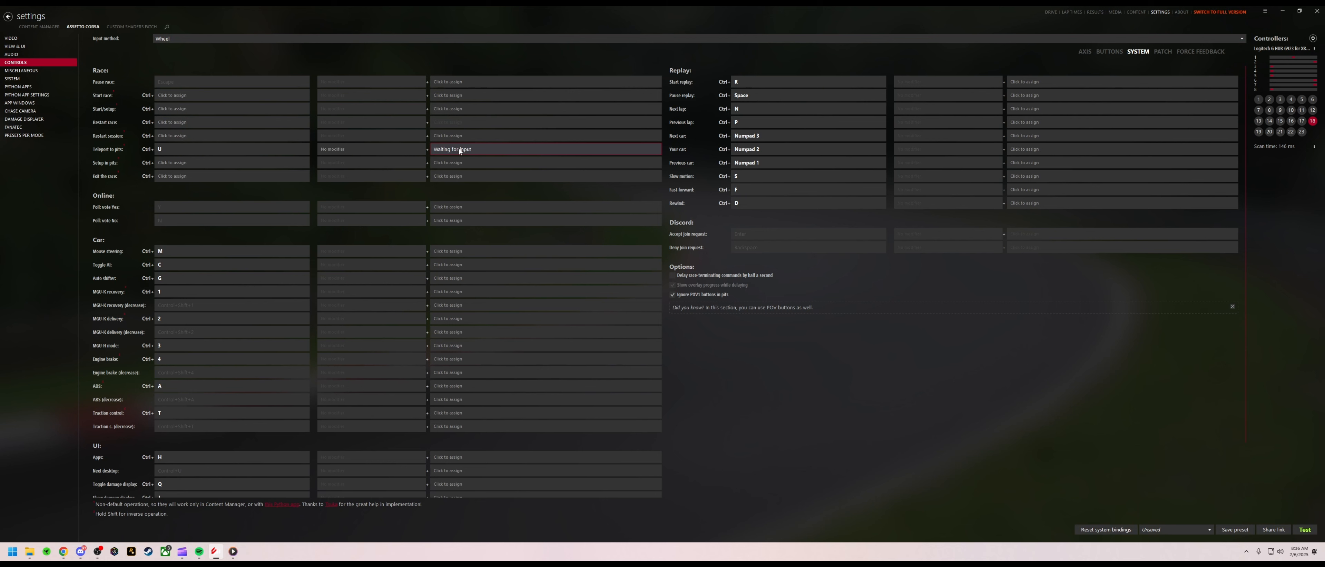